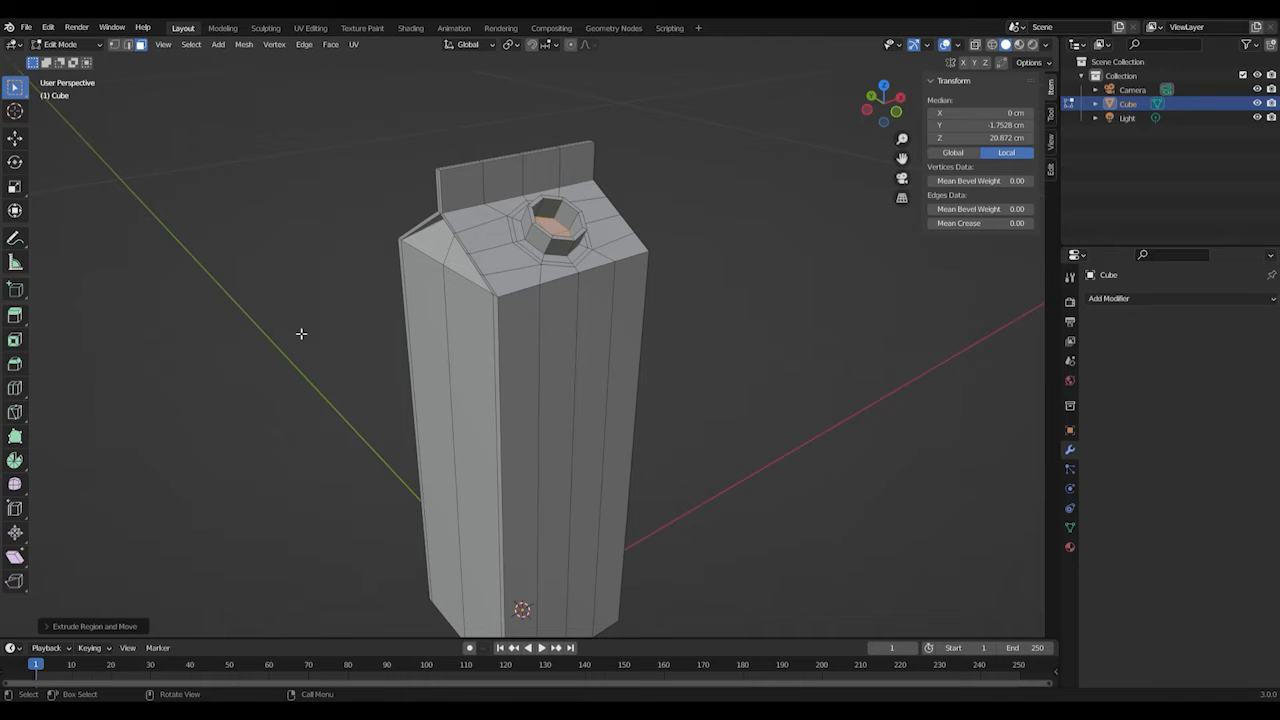
mouse_move(685, 367)
middle_down()
mouse_move(709, 380)
mouse_move(694, 386)
middle_up()
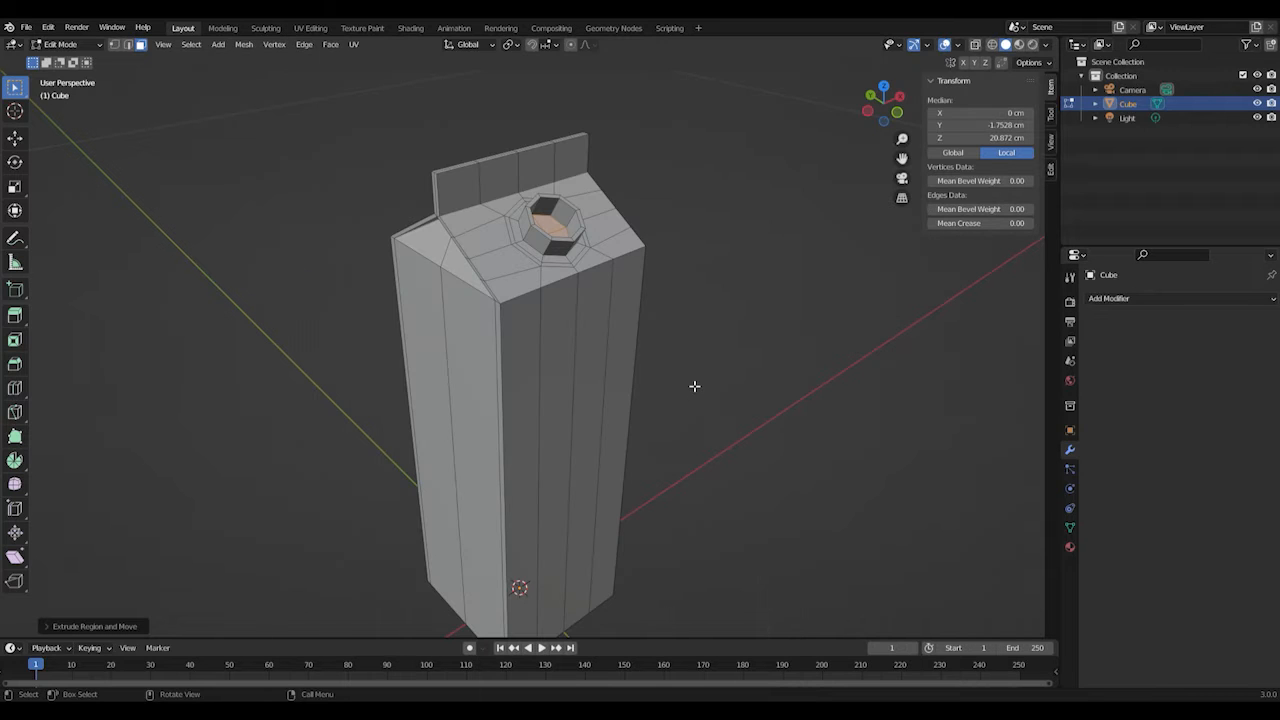
mouse_move(632, 376)
middle_down()
mouse_move(514, 363)
mouse_move(574, 399)
mouse_move(629, 397)
mouse_move(611, 377)
mouse_move(500, 355)
mouse_move(649, 381)
middle_up()
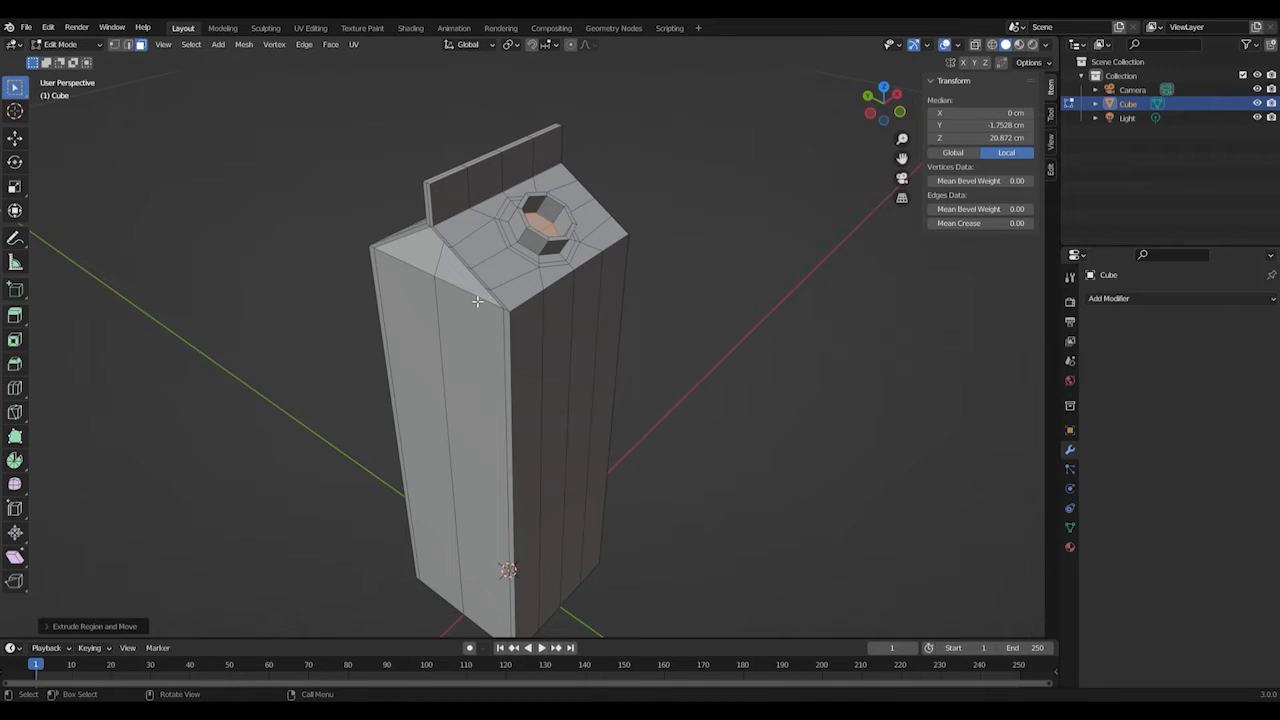
middle_drag(666, 400, 660, 283)
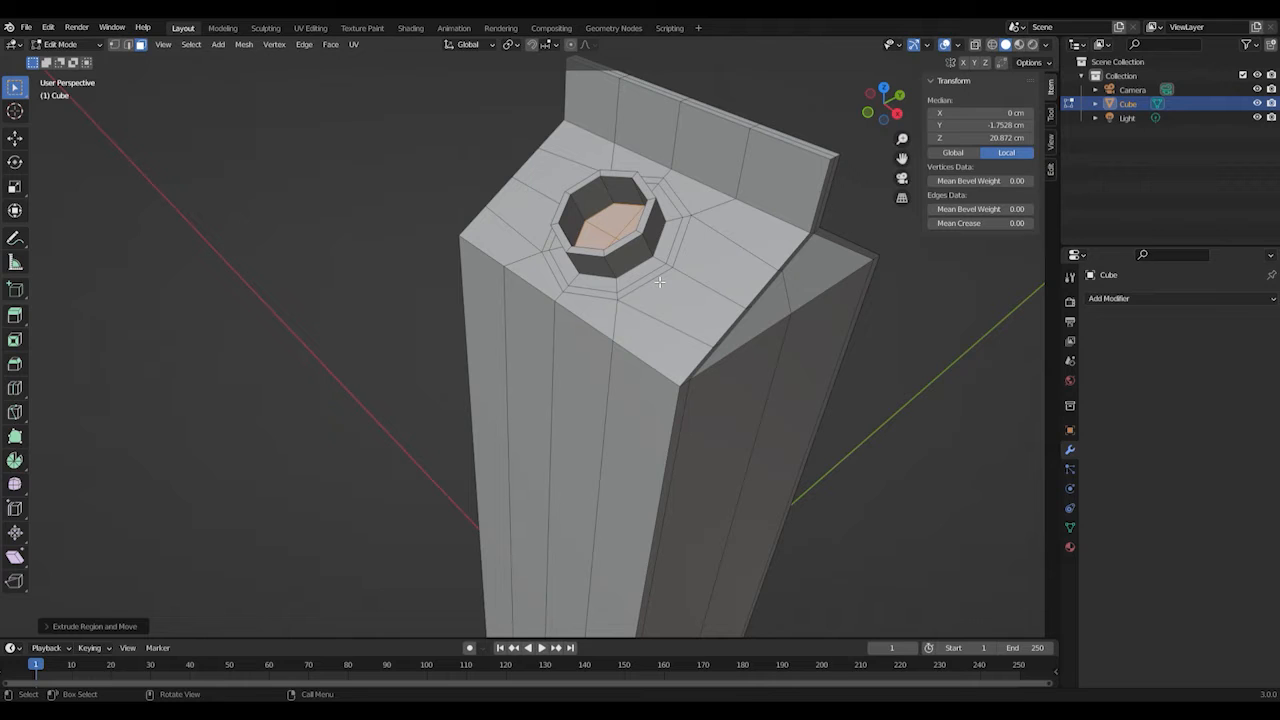
middle_drag(692, 211, 676, 244)
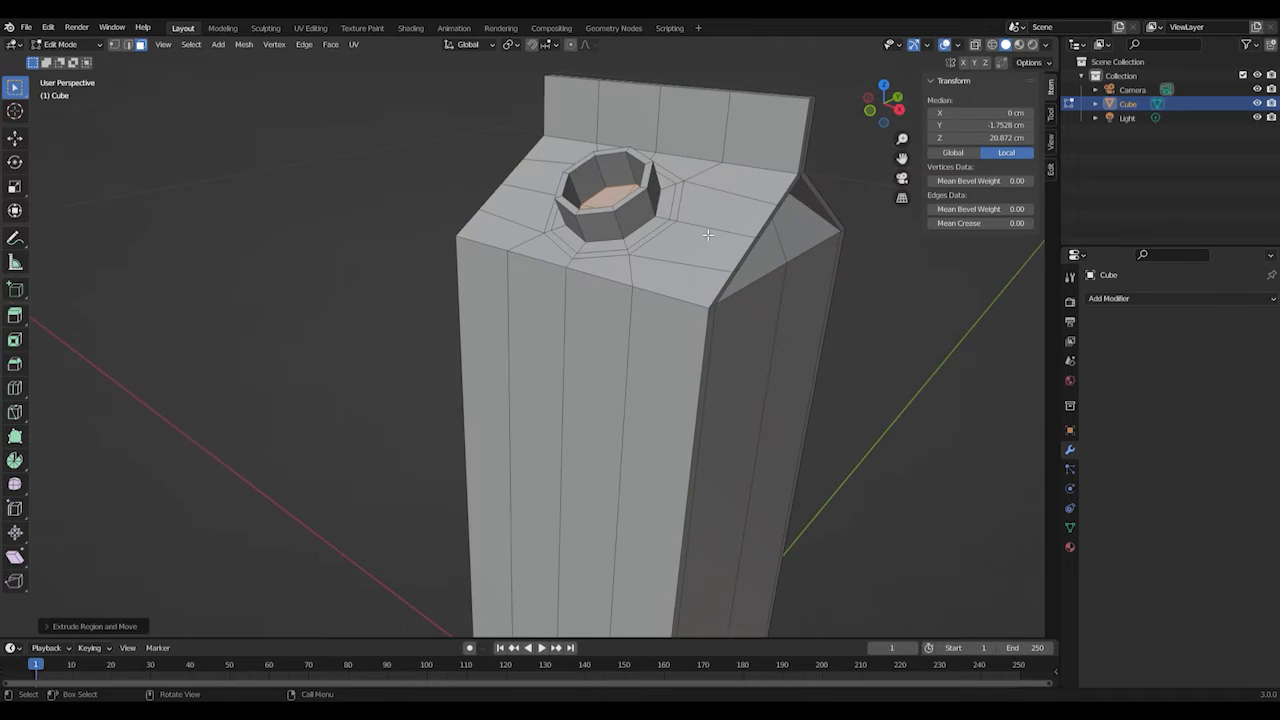
middle_drag(647, 178, 354, 220)
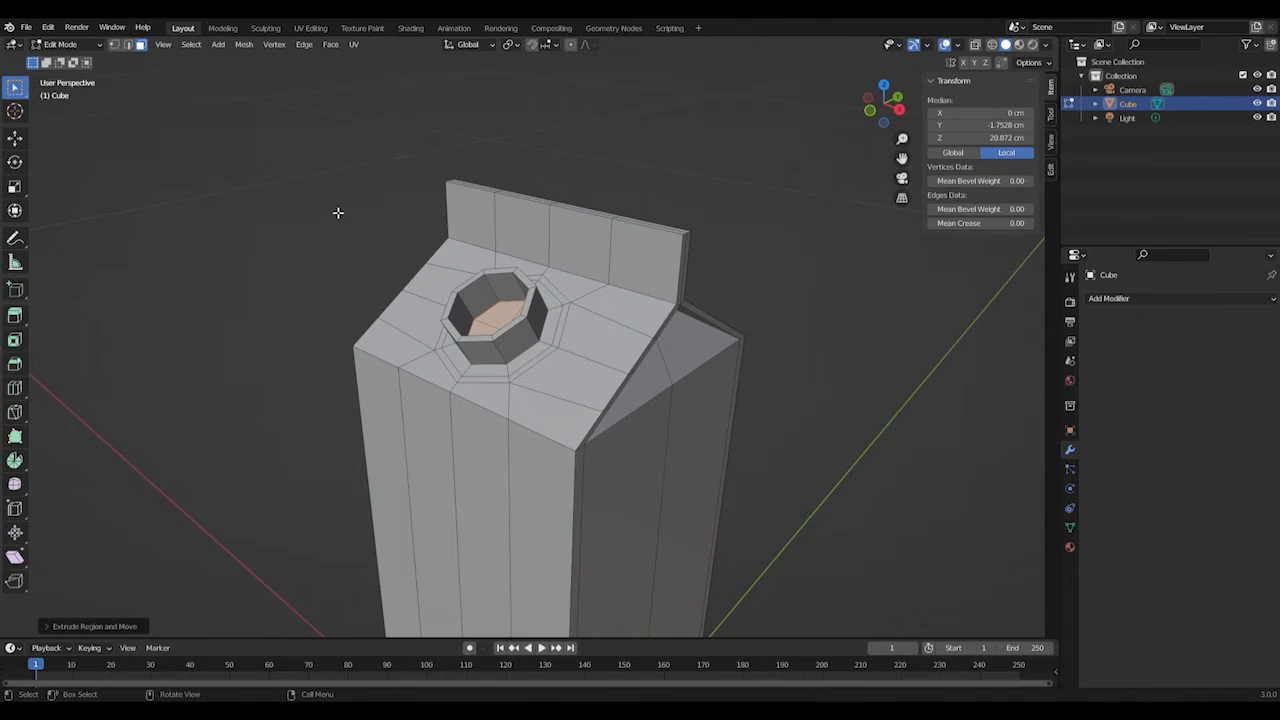
middle_drag(582, 349, 610, 362)
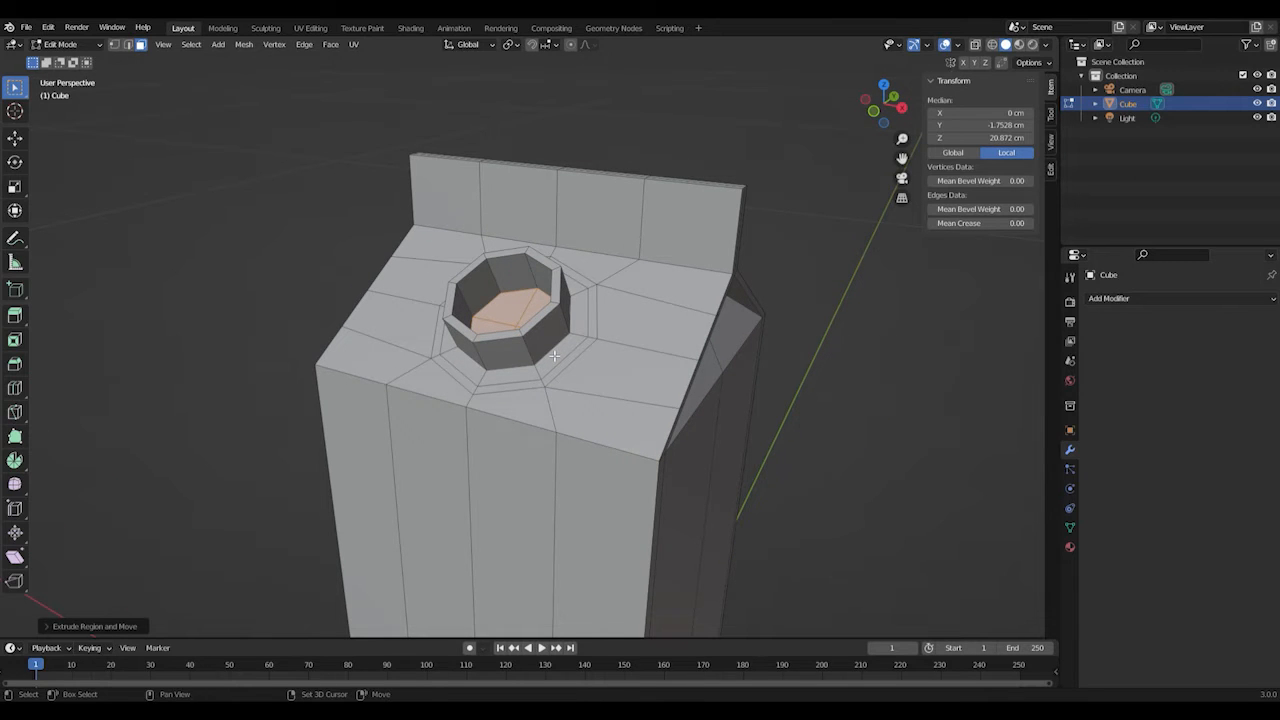
- Switch to edge selection and mark the edge loop around the outer base of the octagonal spout as a seam
shift+click(564, 357)
shift+click(562, 347)
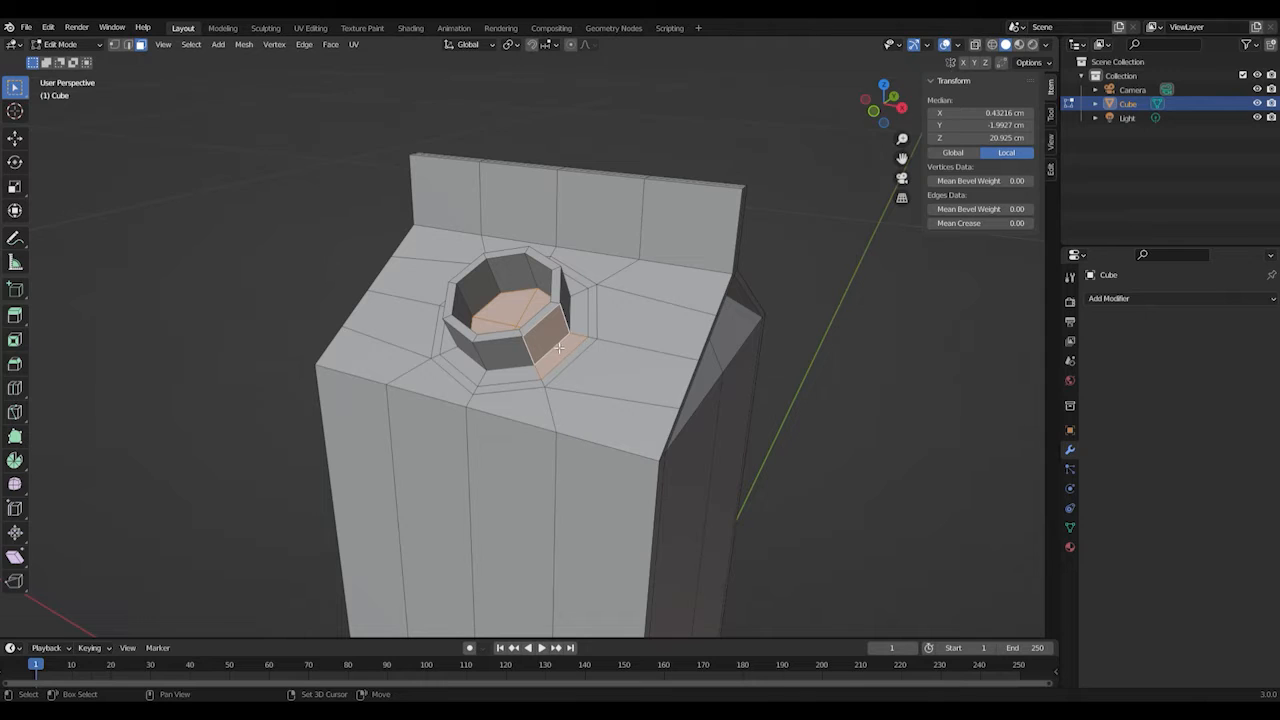
click(128, 46)
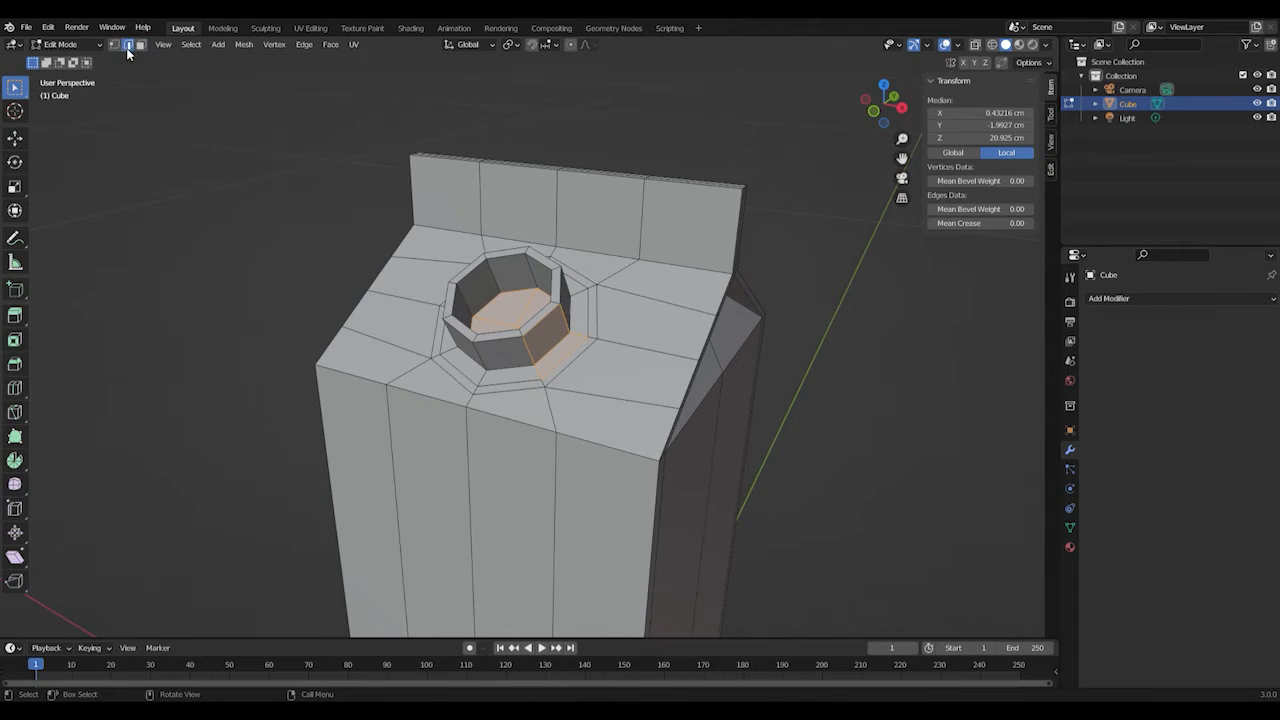
click(522, 375)
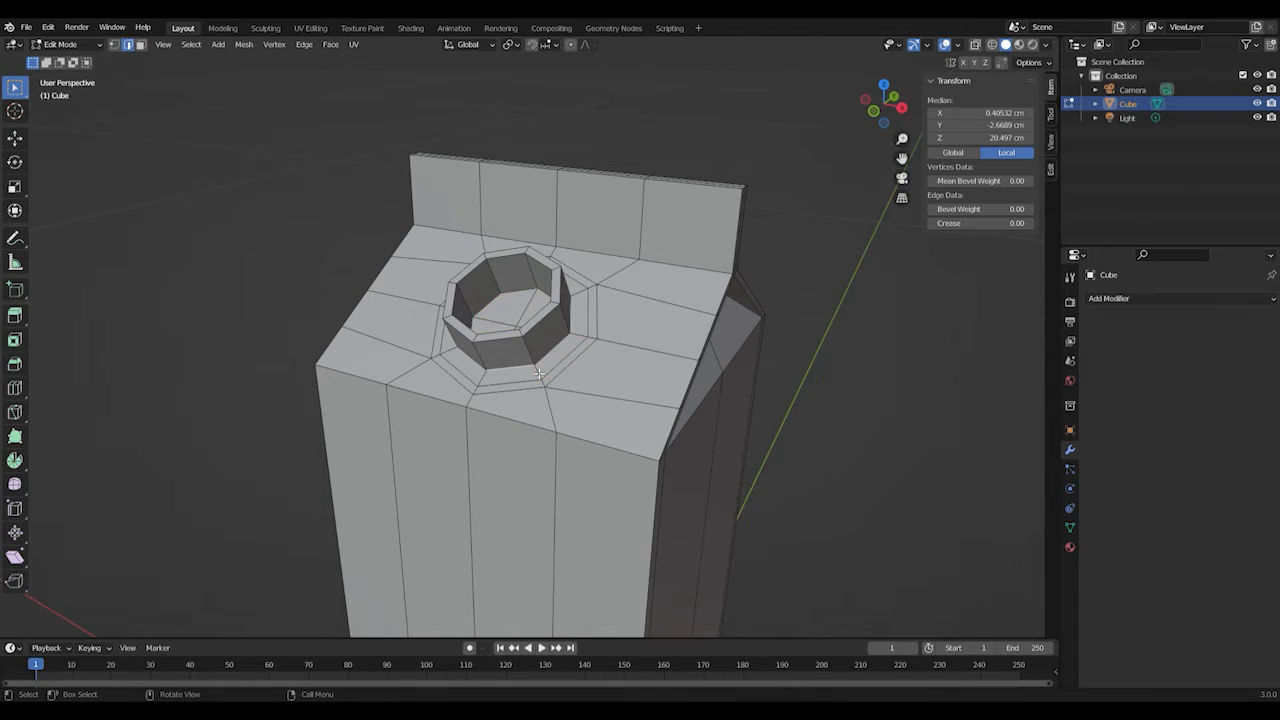
shift+click(548, 362)
key(alt+a)
alt+click(503, 372)
middle_drag(544, 374, 408, 383)
scroll(571, 375, up, 4)
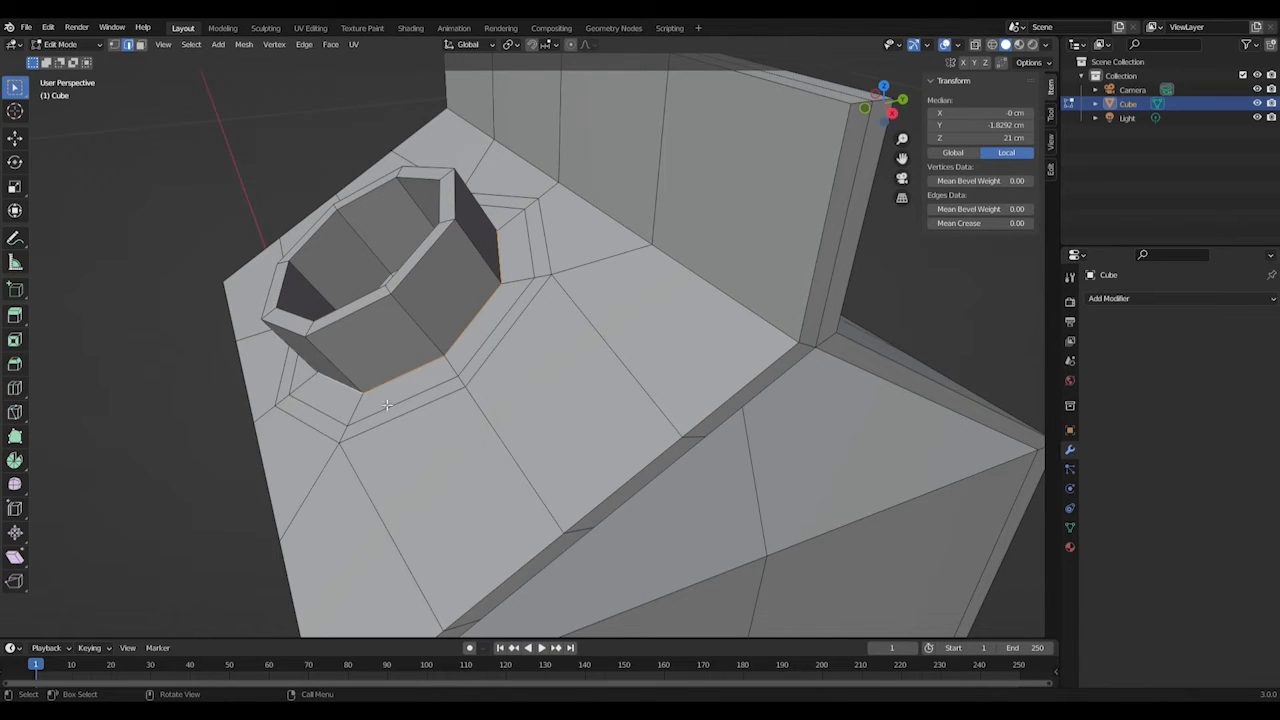
right_click(408, 375)
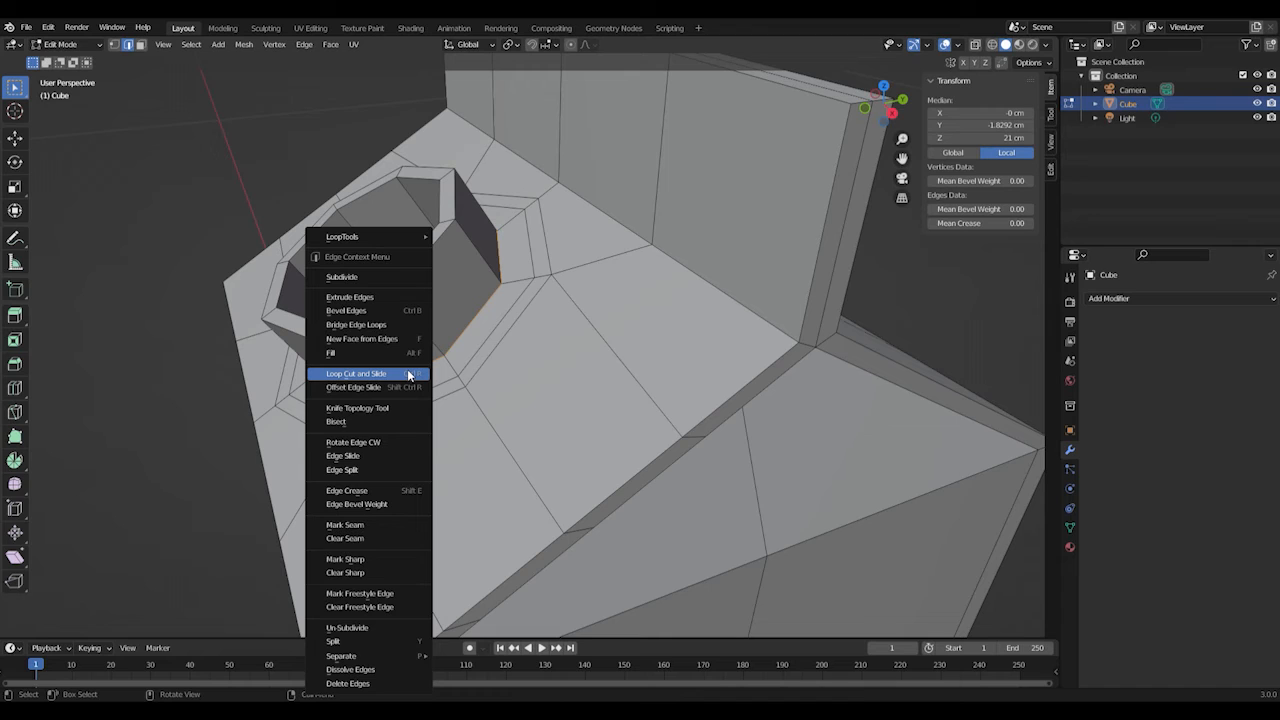
click(377, 530)
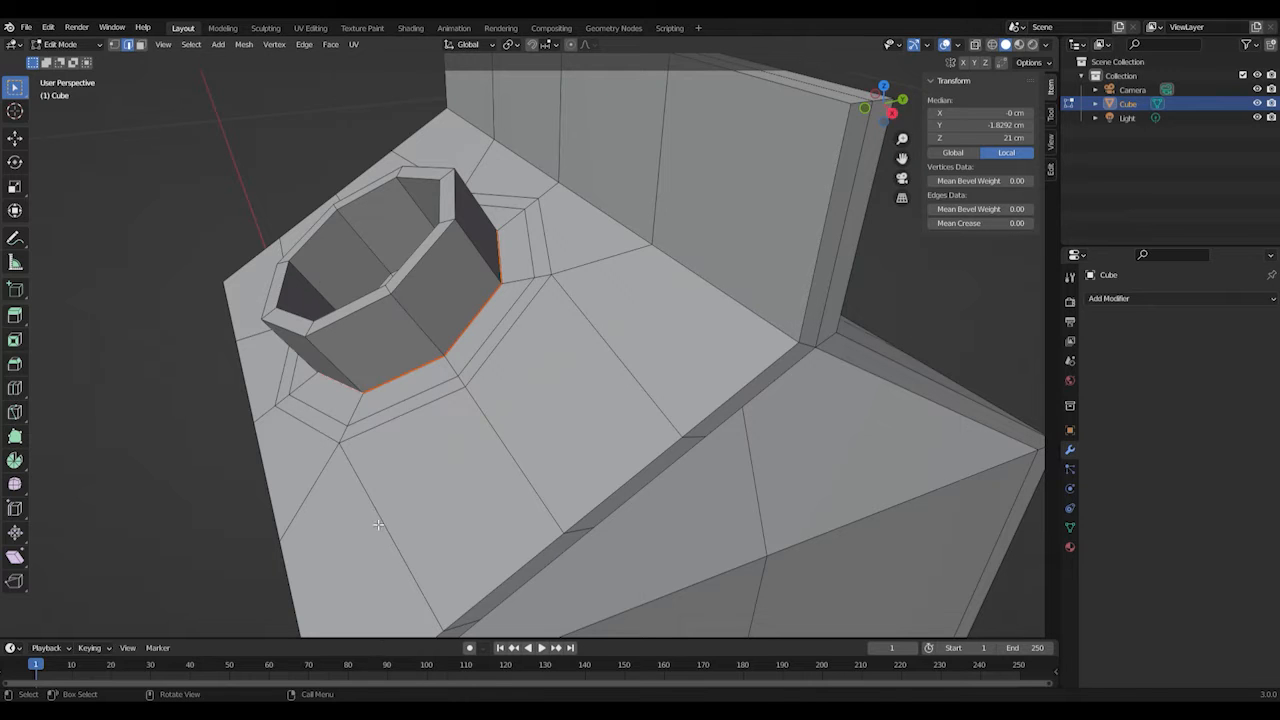
- Knife-cut a straight edge across the end of the carton's top fin, joining its two lower corners where it meets the roof
middle_drag(517, 434, 557, 433)
scroll(557, 433, down, 3)
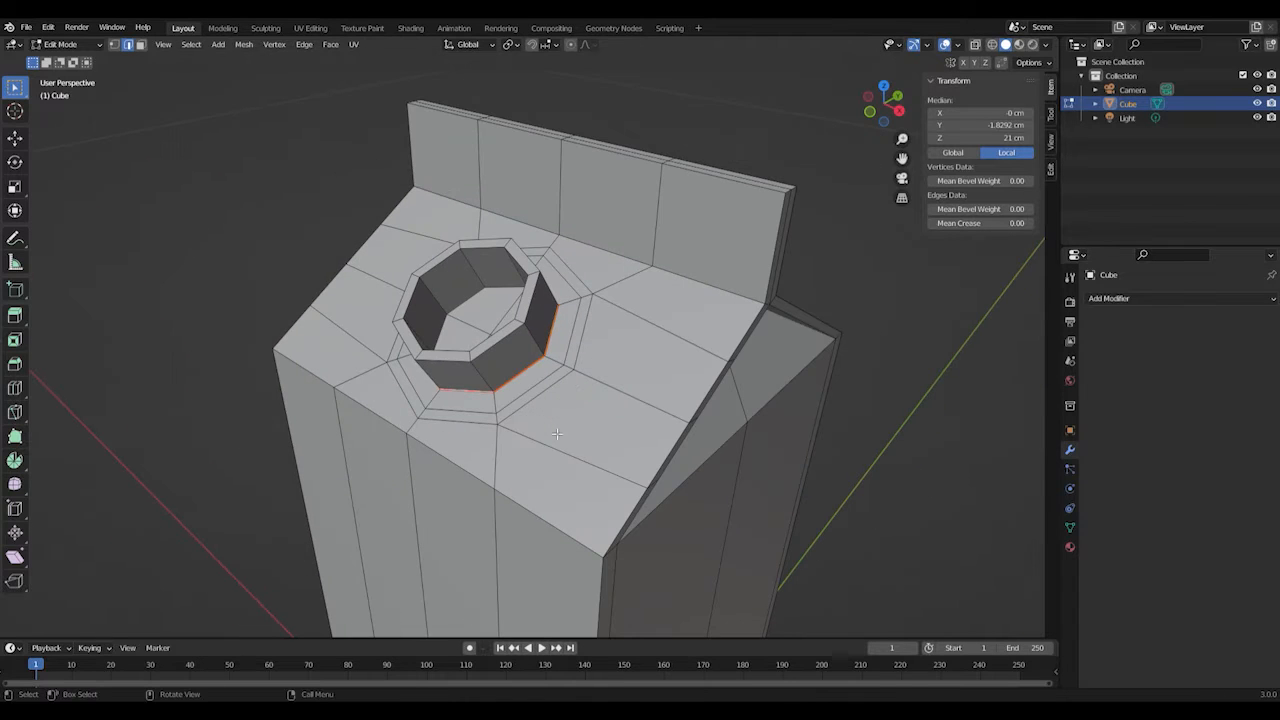
middle_drag(736, 366, 643, 381)
scroll(636, 366, up, 3)
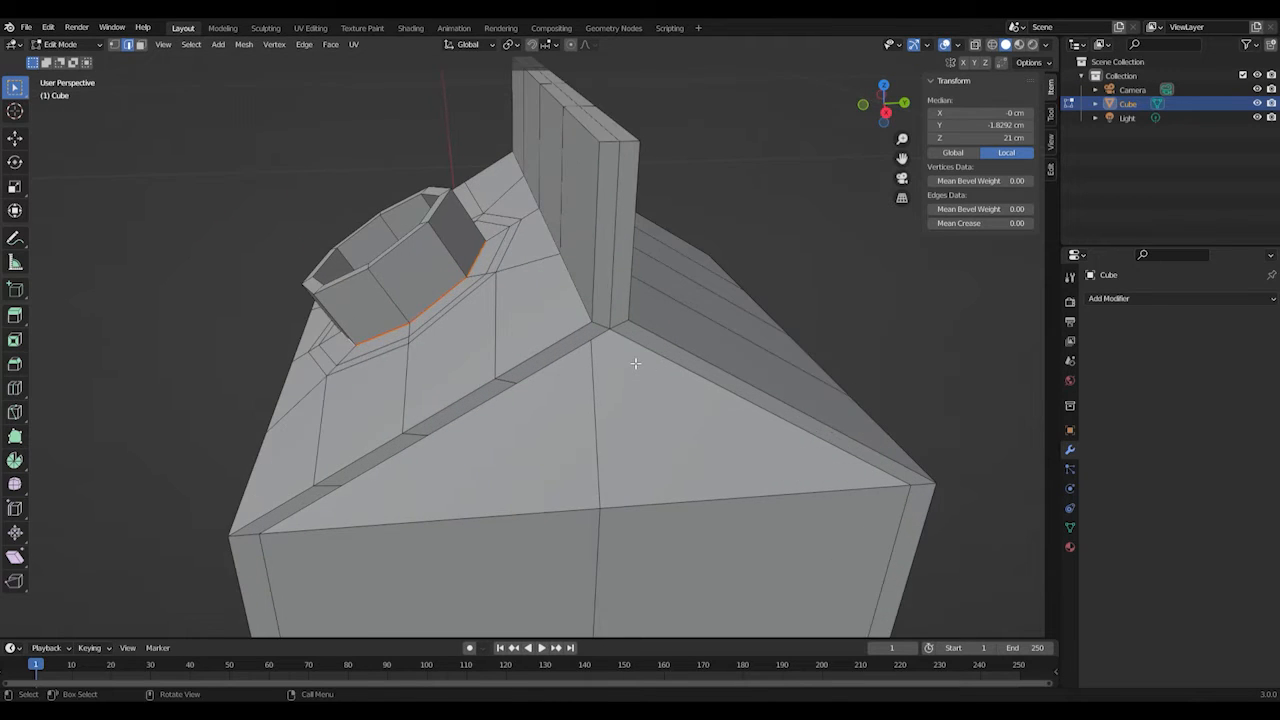
scroll(676, 336, up, 2)
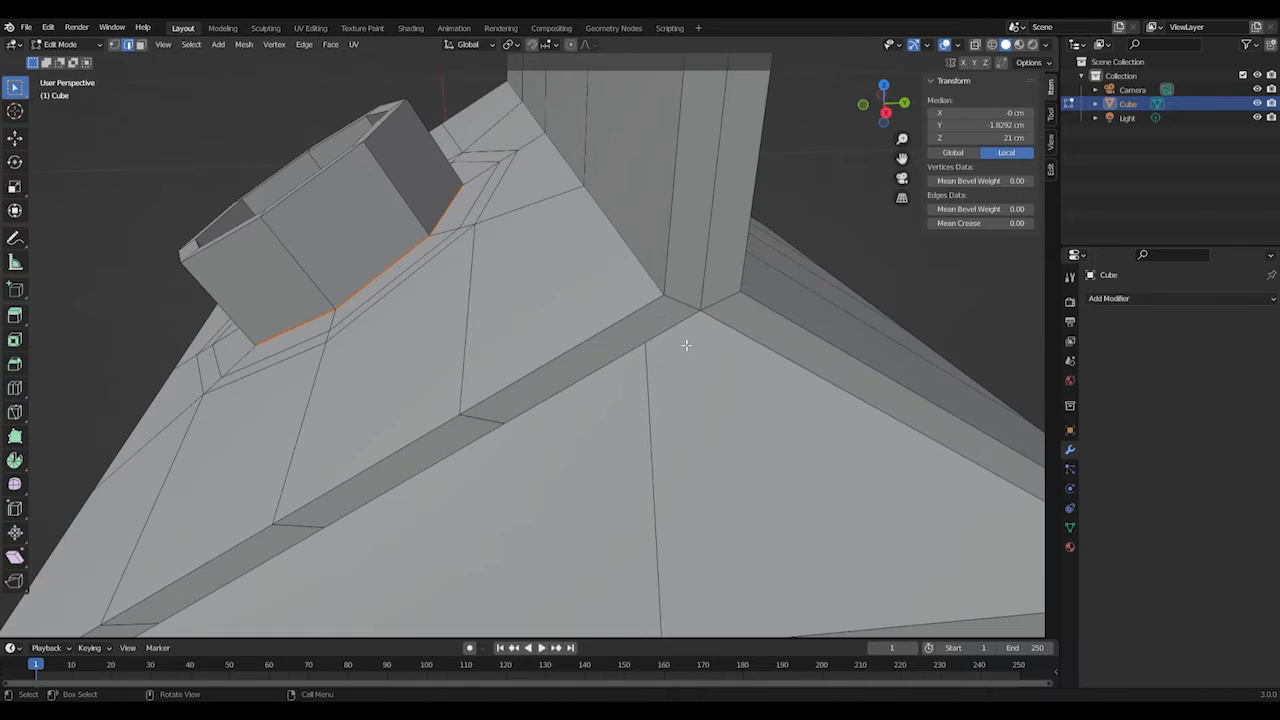
middle_drag(751, 375, 617, 366)
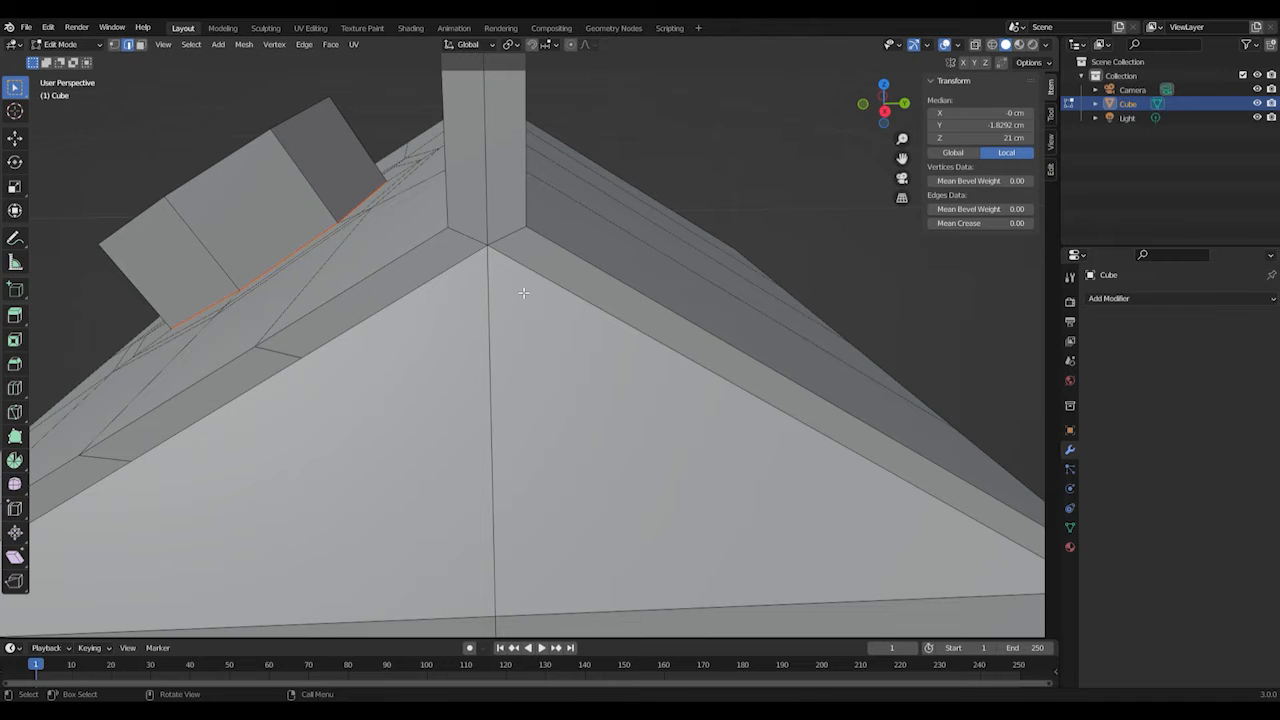
key(k)
click(526, 227)
click(447, 228)
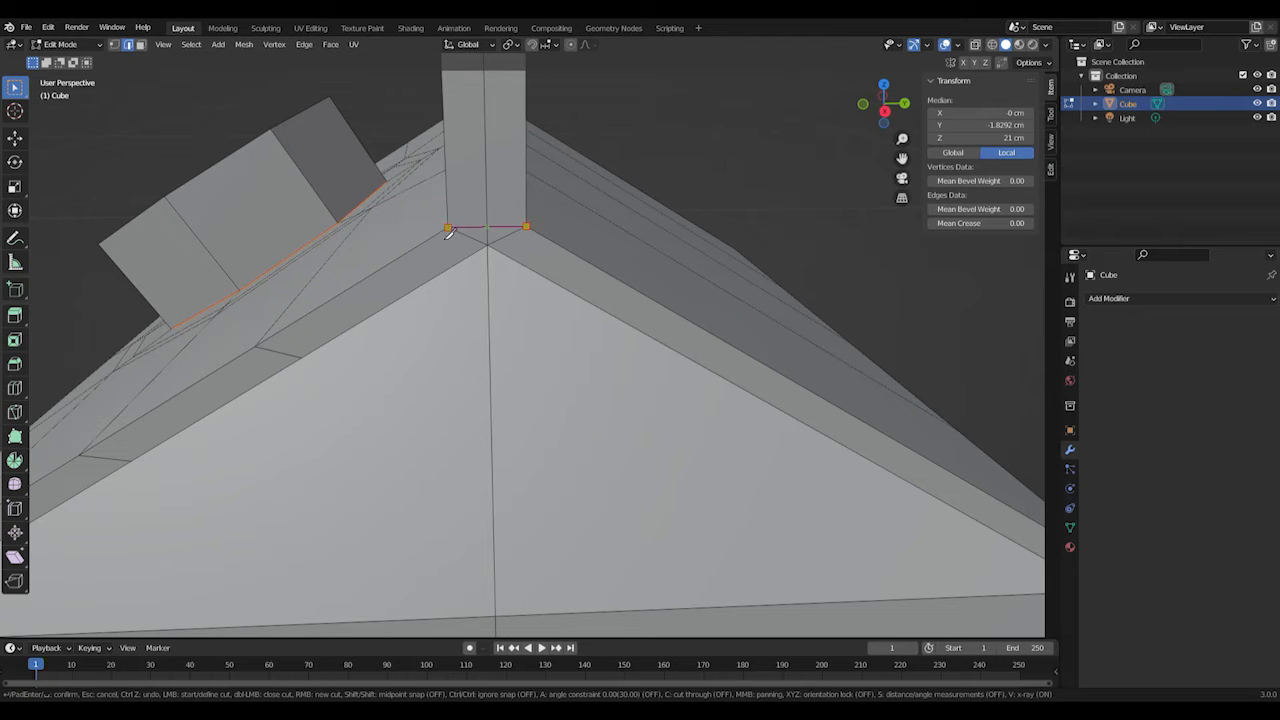
click(449, 234)
key(Return)
- Knife-cut the same straight edge between the two lower corners at the opposite end of the top fin
scroll(652, 270, down, 5)
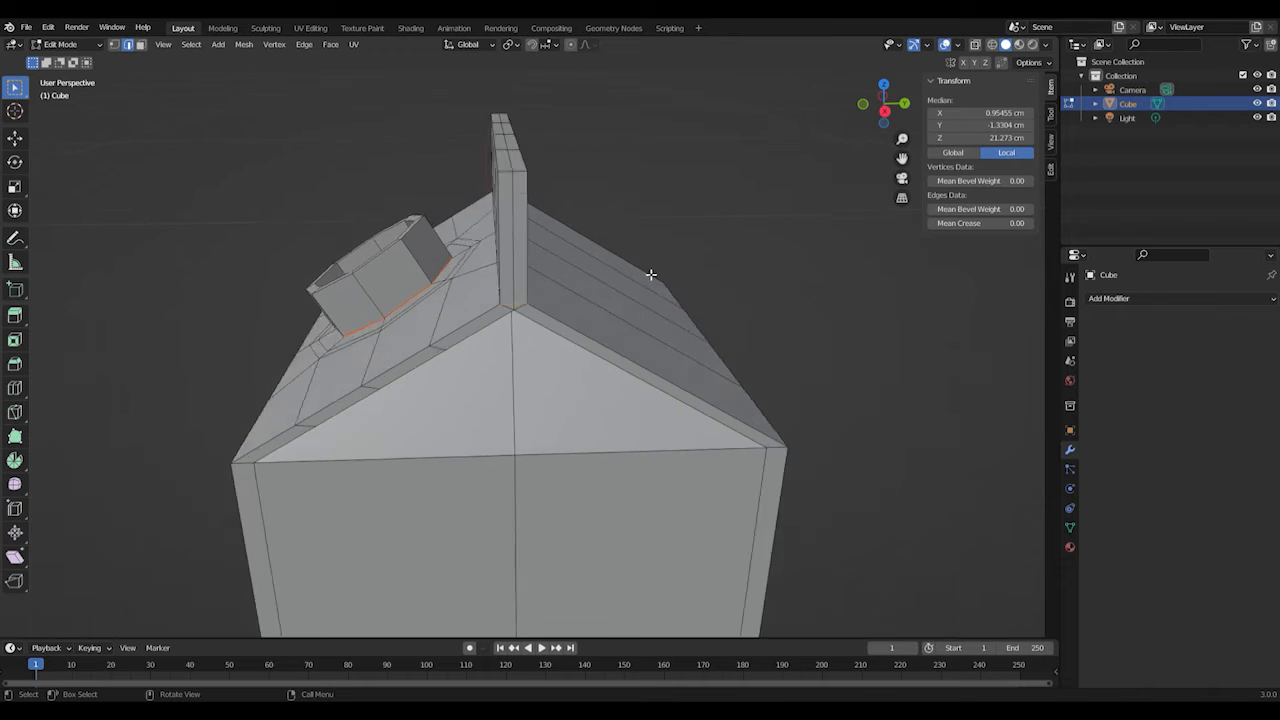
middle_drag(674, 289, 597, 298)
scroll(560, 282, up, 3)
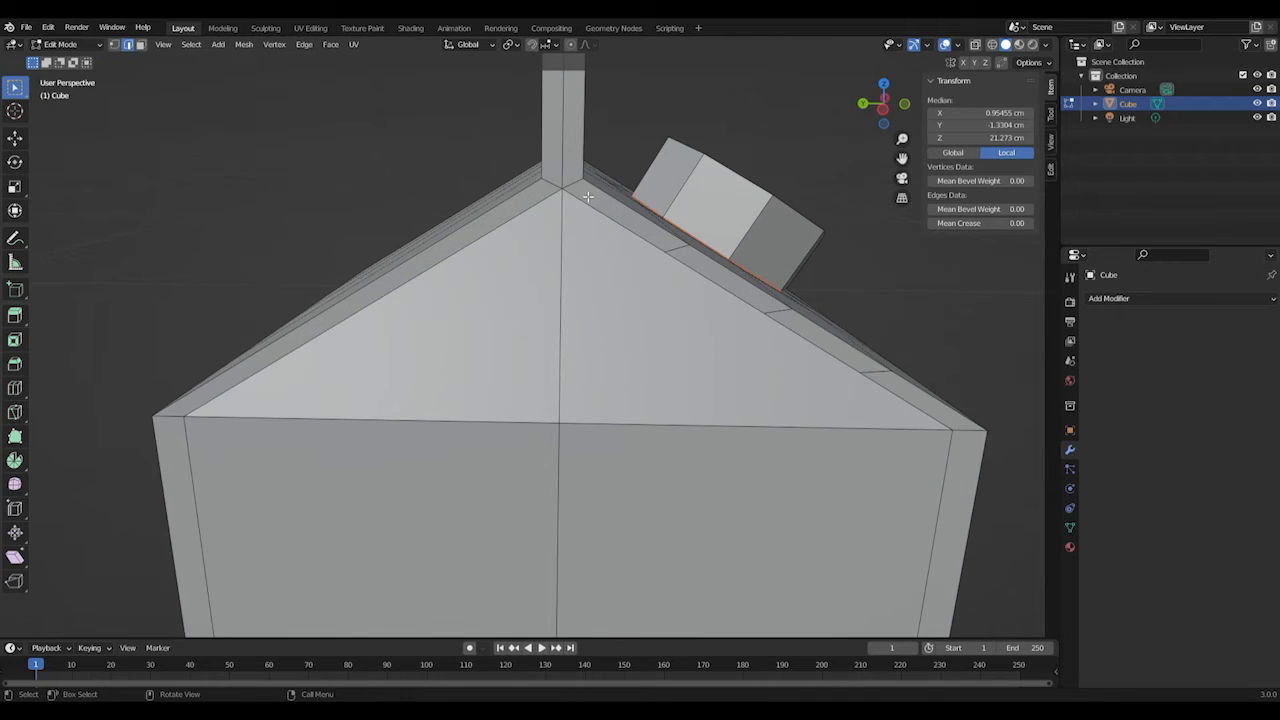
scroll(555, 302, up, 2)
scroll(560, 315, up, 2)
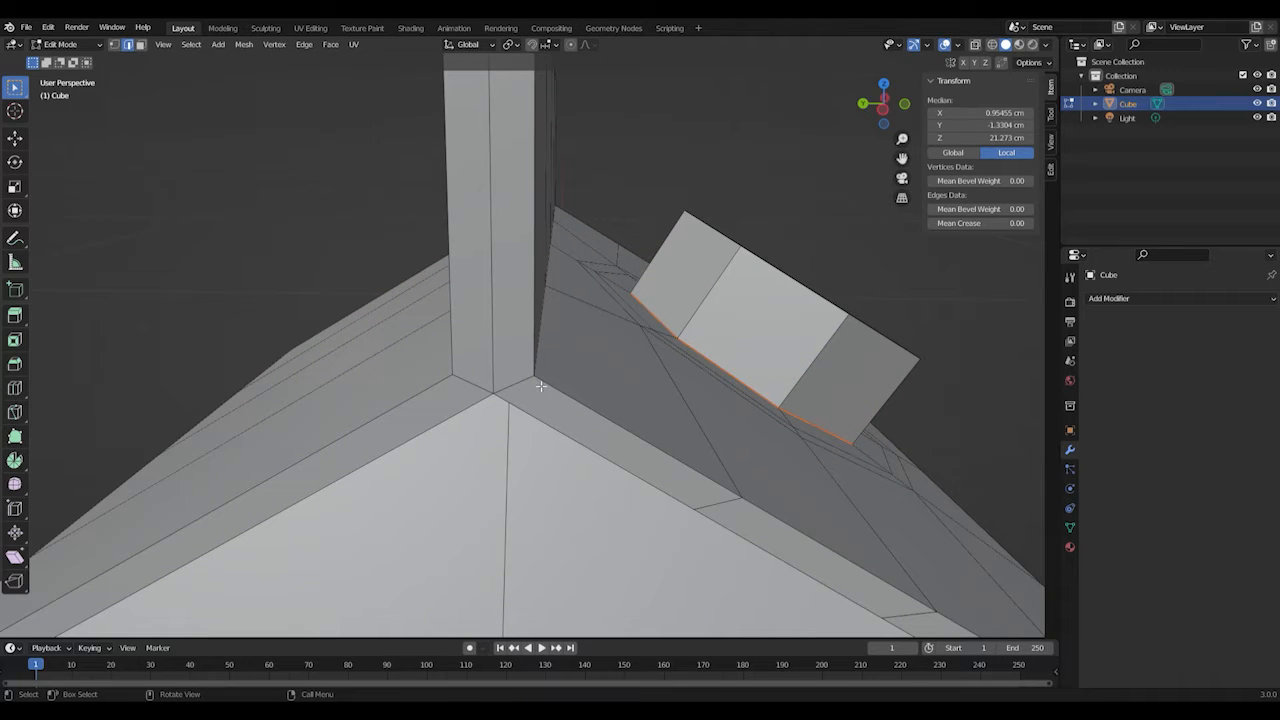
key(k)
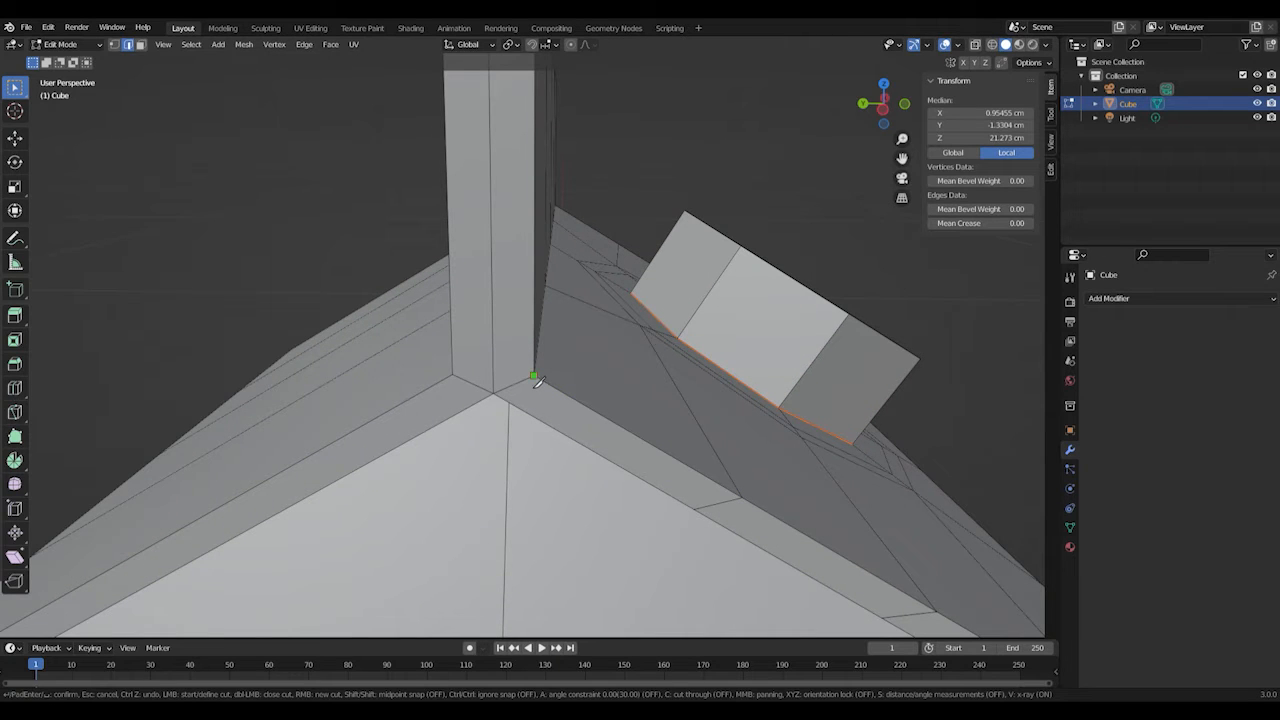
click(532, 377)
click(454, 377)
key(Return)
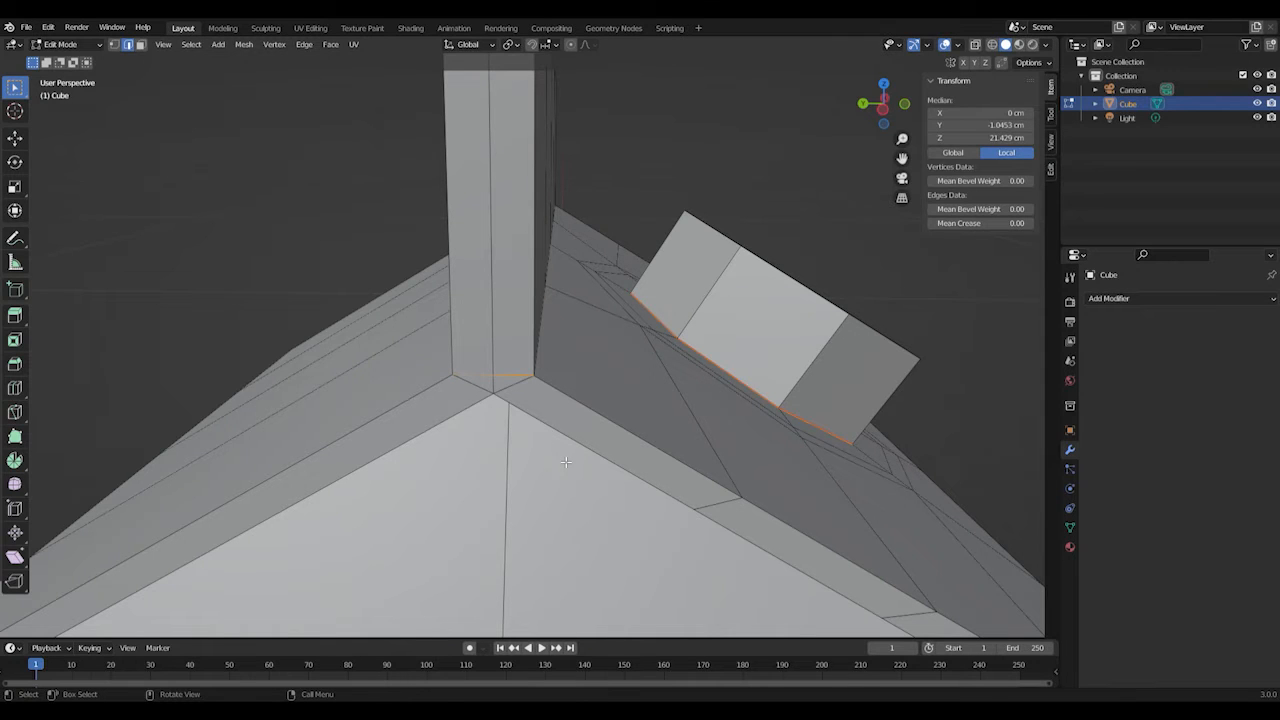
- Select all edges around the base of the top fin, including the new cuts at both ends, and mark them as a seam
middle_drag(566, 461, 533, 473)
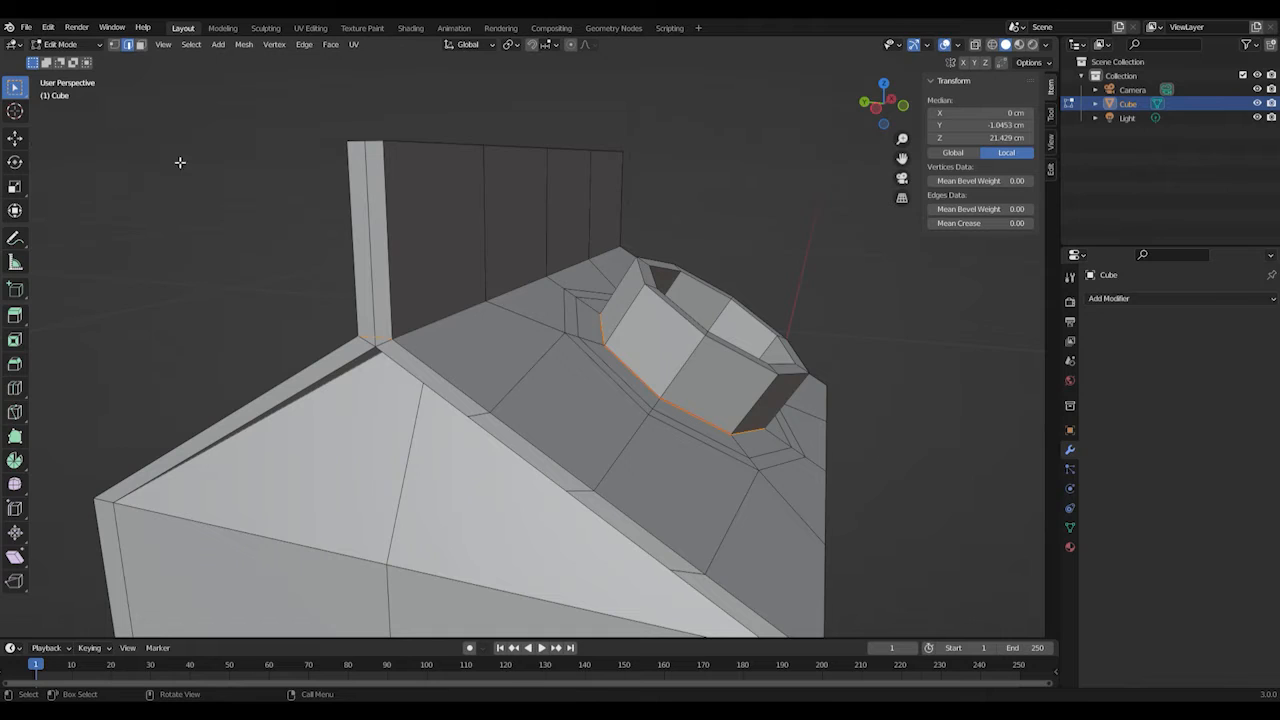
click(386, 342)
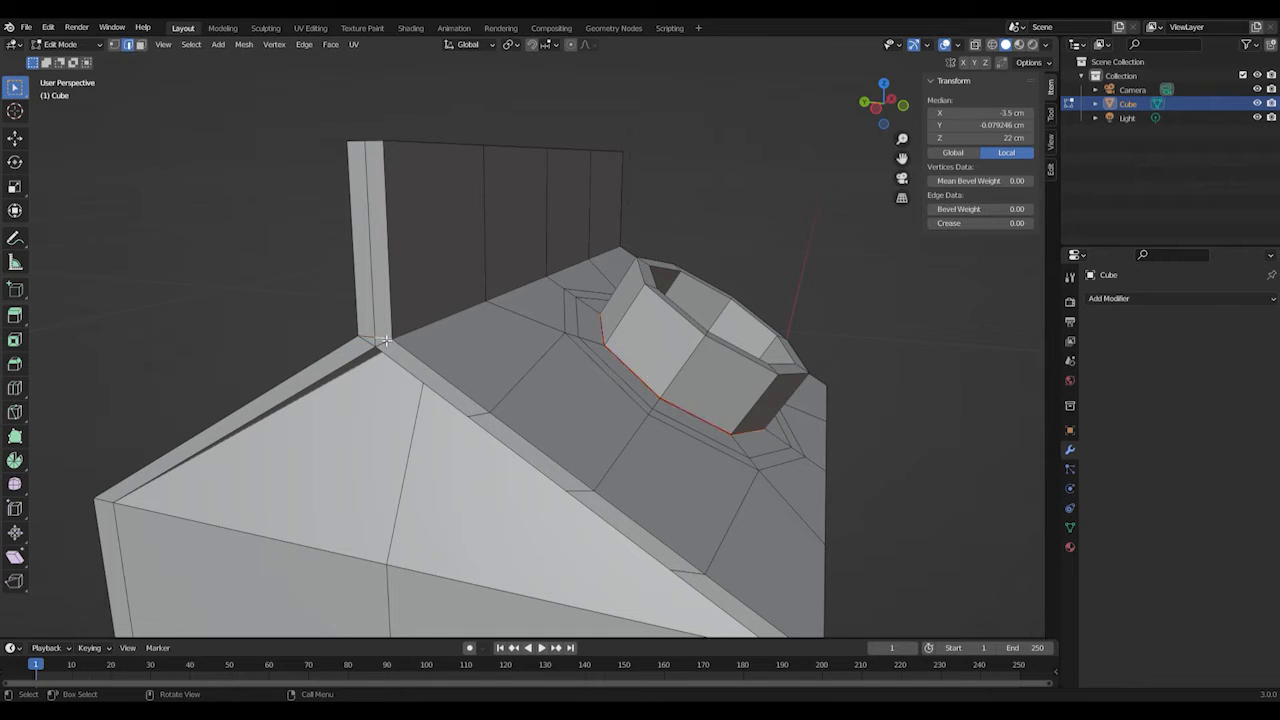
shift+click(372, 340)
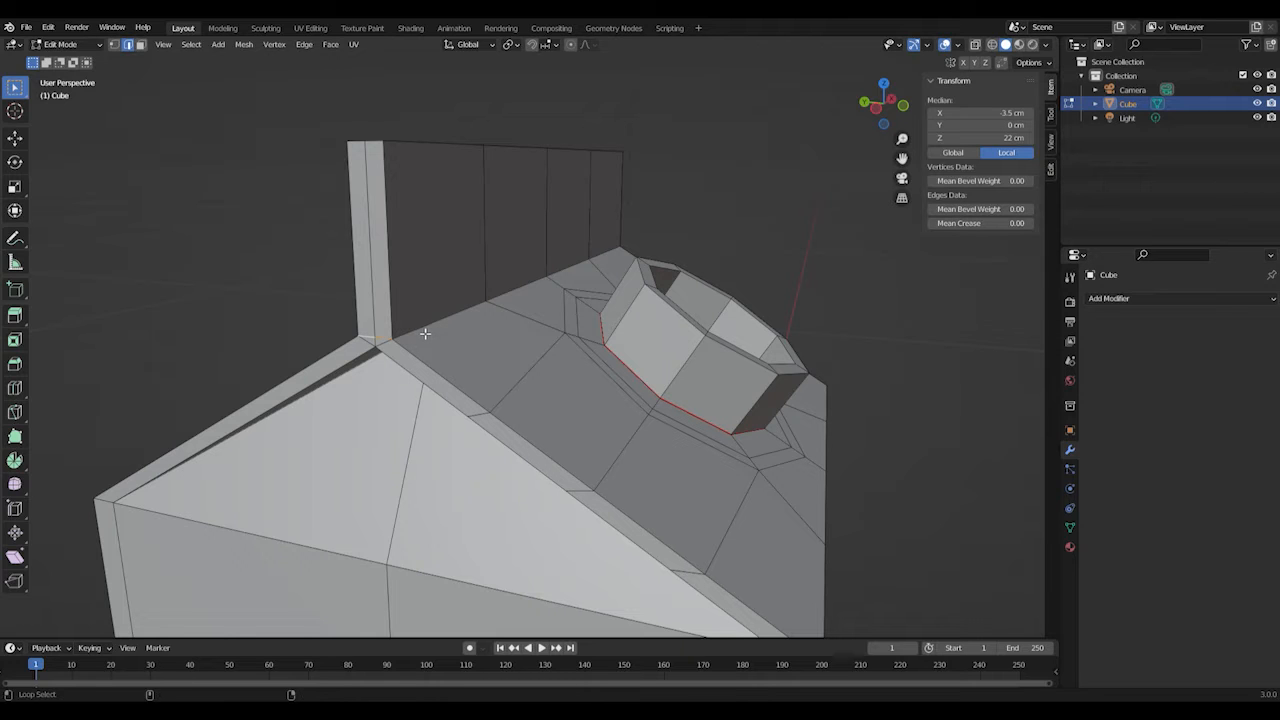
alt+shift+click(425, 331)
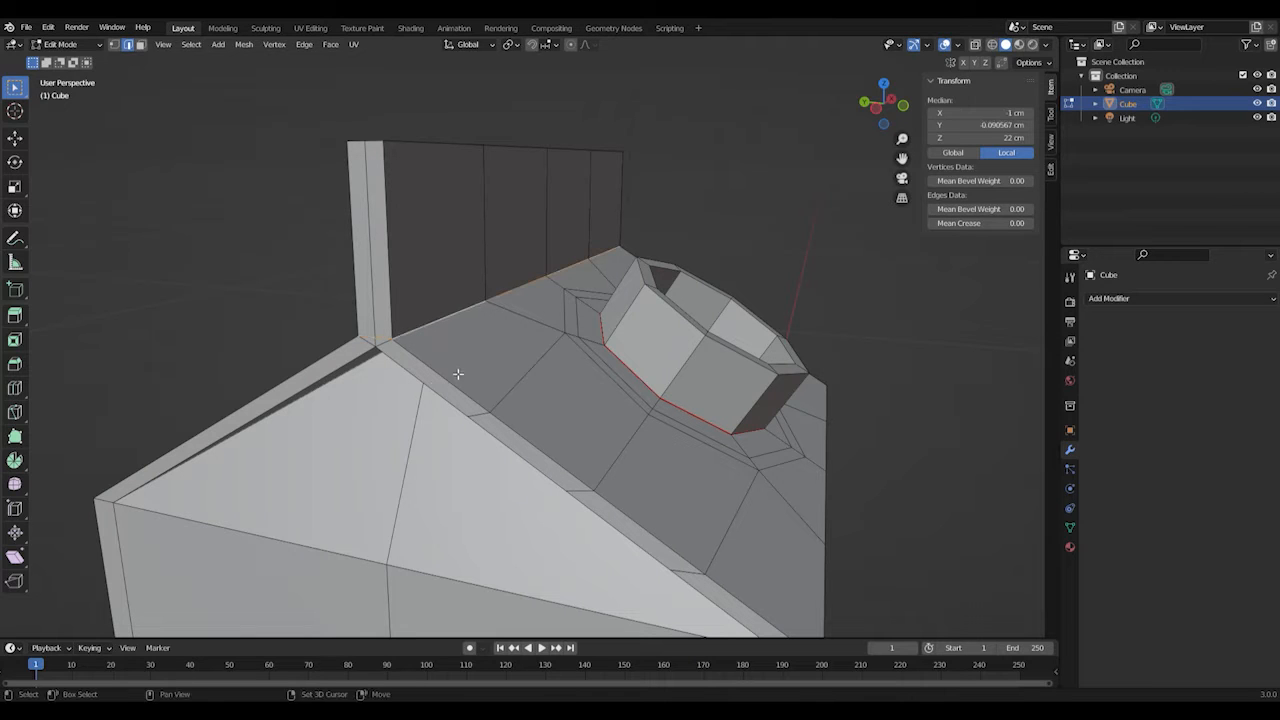
middle_drag(508, 377, 556, 386)
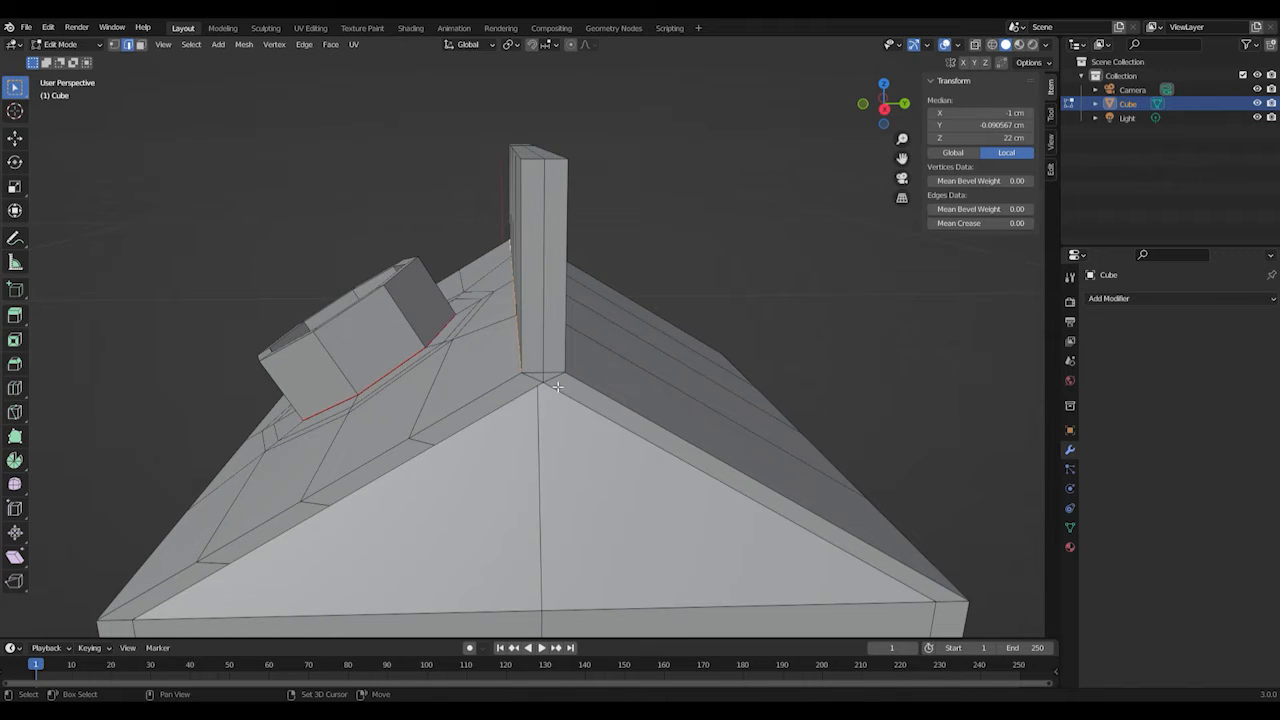
alt+shift+click(541, 377)
middle_drag(641, 389, 471, 351)
alt+click(316, 347)
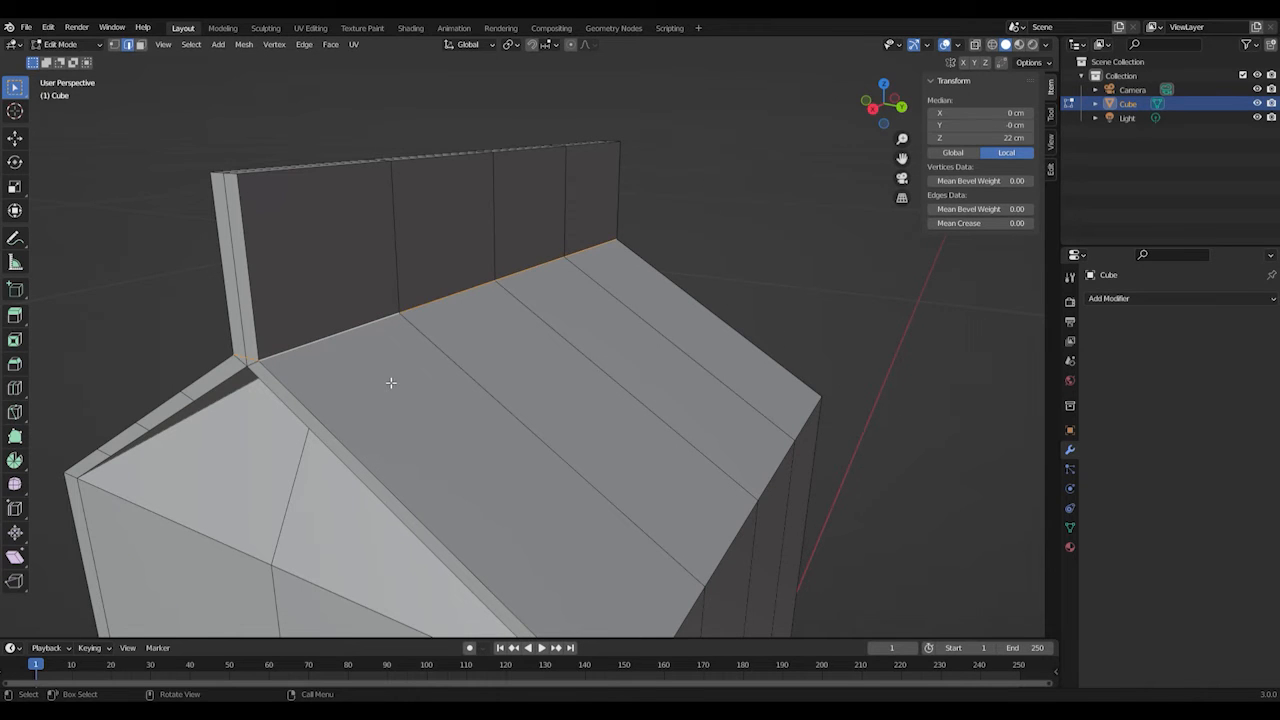
middle_drag(369, 389, 466, 400)
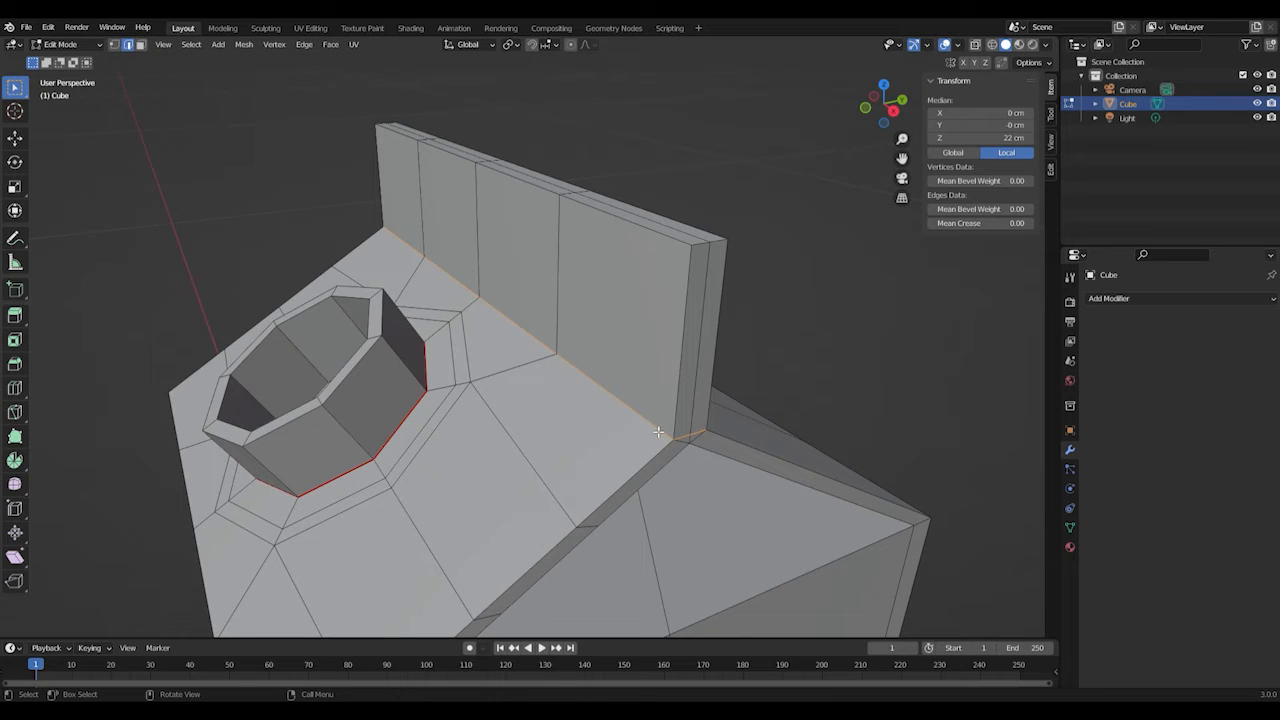
right_click(659, 430)
click(655, 426)
- Mark the upper edge and both vertical end edges of the fin's spout-side face as a seam
click(679, 420)
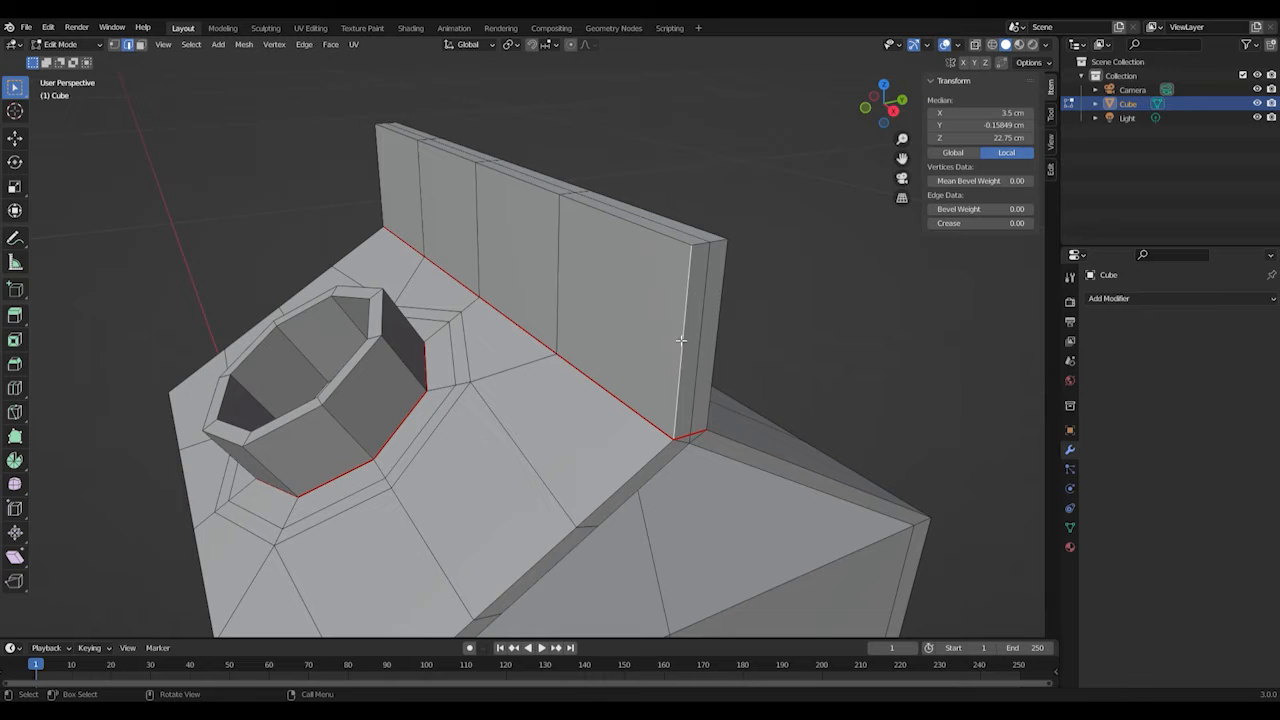
alt+click(660, 238)
middle_drag(660, 238, 447, 330)
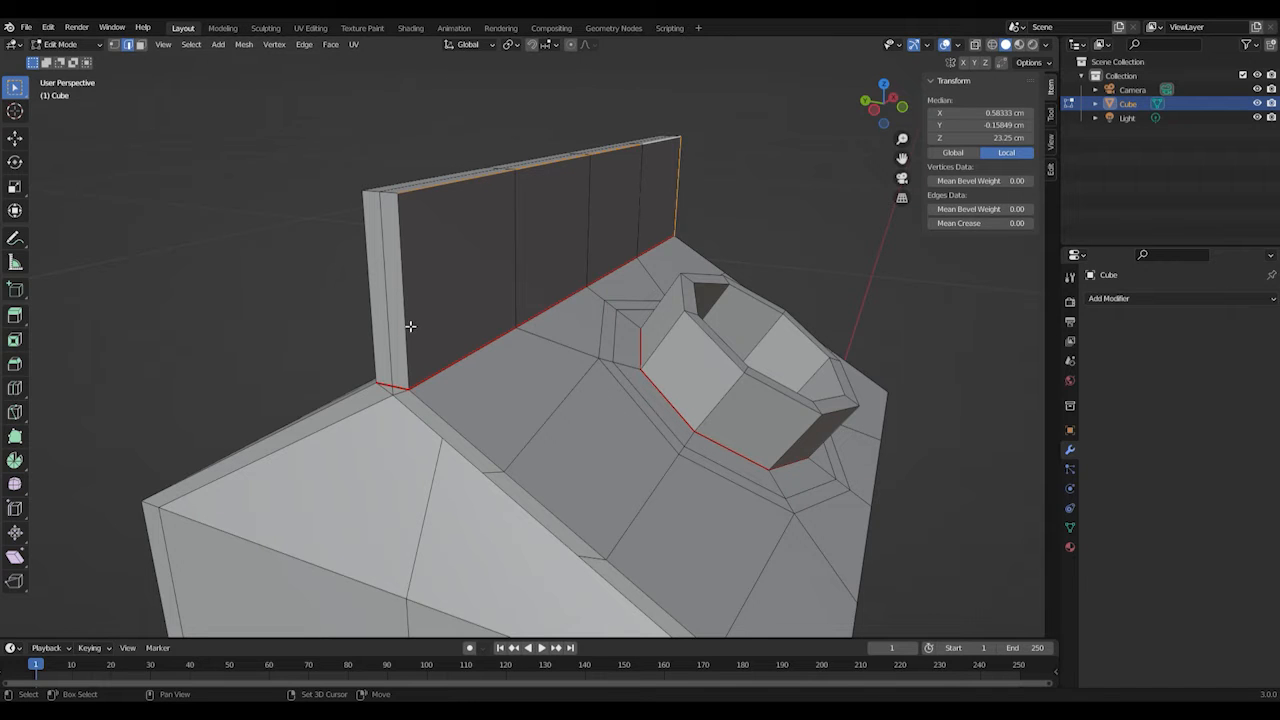
shift+click(409, 324)
middle_drag(543, 351, 467, 353)
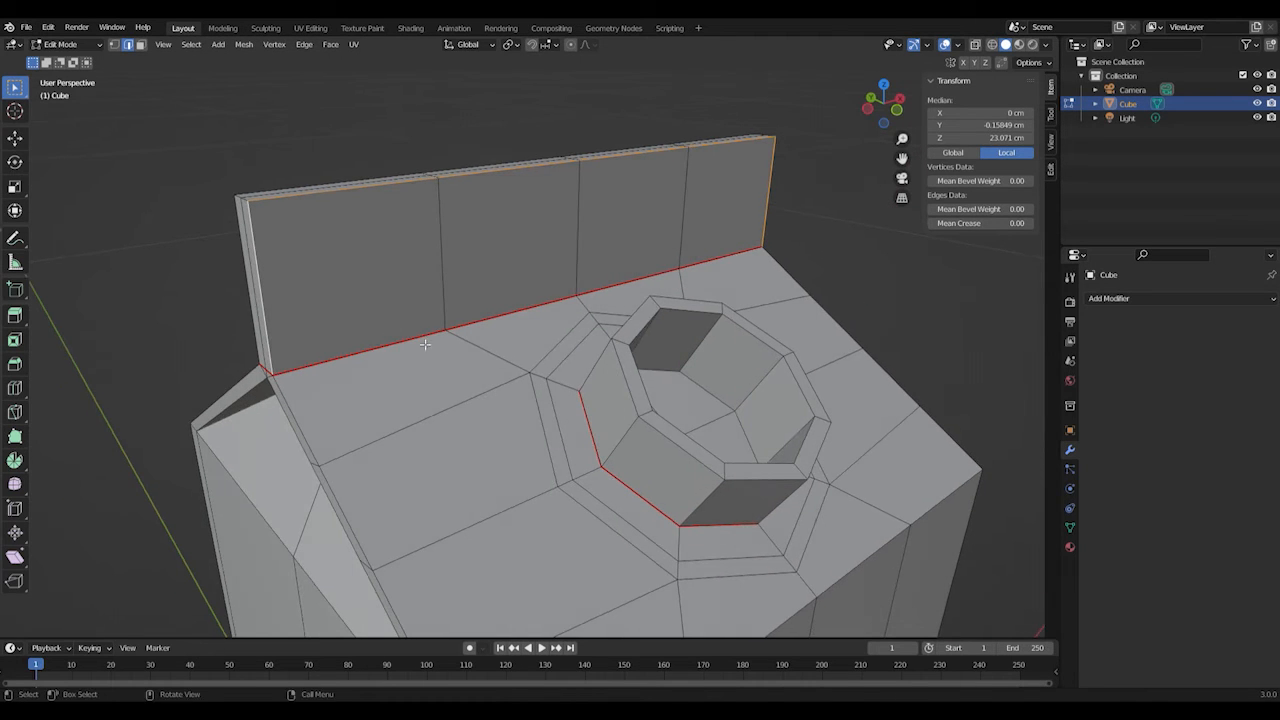
right_click(267, 319)
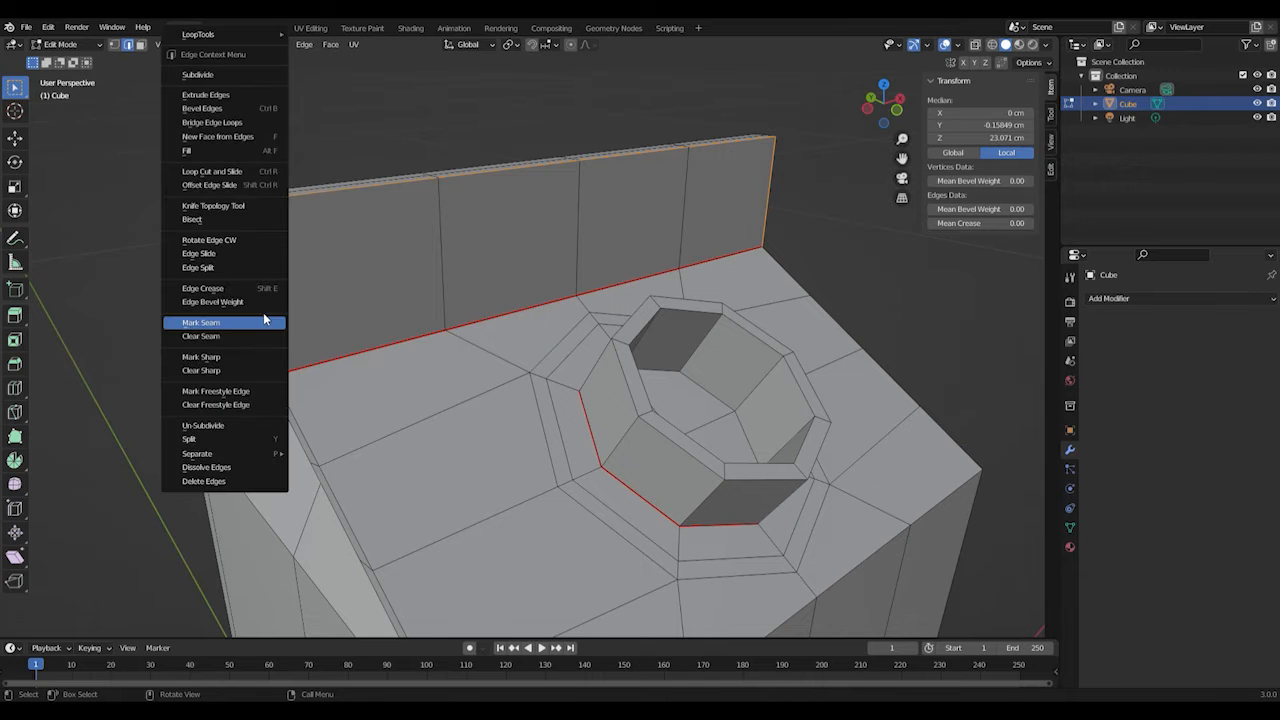
click(265, 323)
- Mark the upper edge and both vertical end edges of the fin face opposite the spout as a seam
middle_drag(348, 396, 617, 378)
click(723, 358)
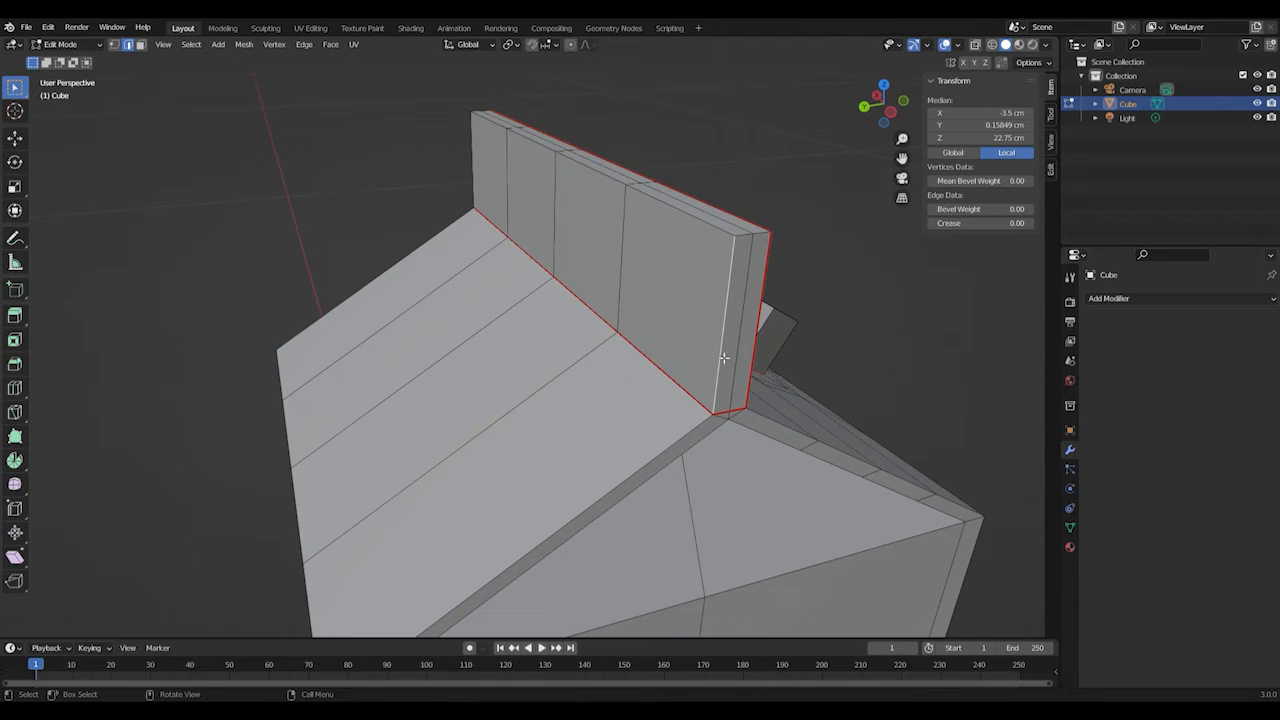
alt+click(712, 229)
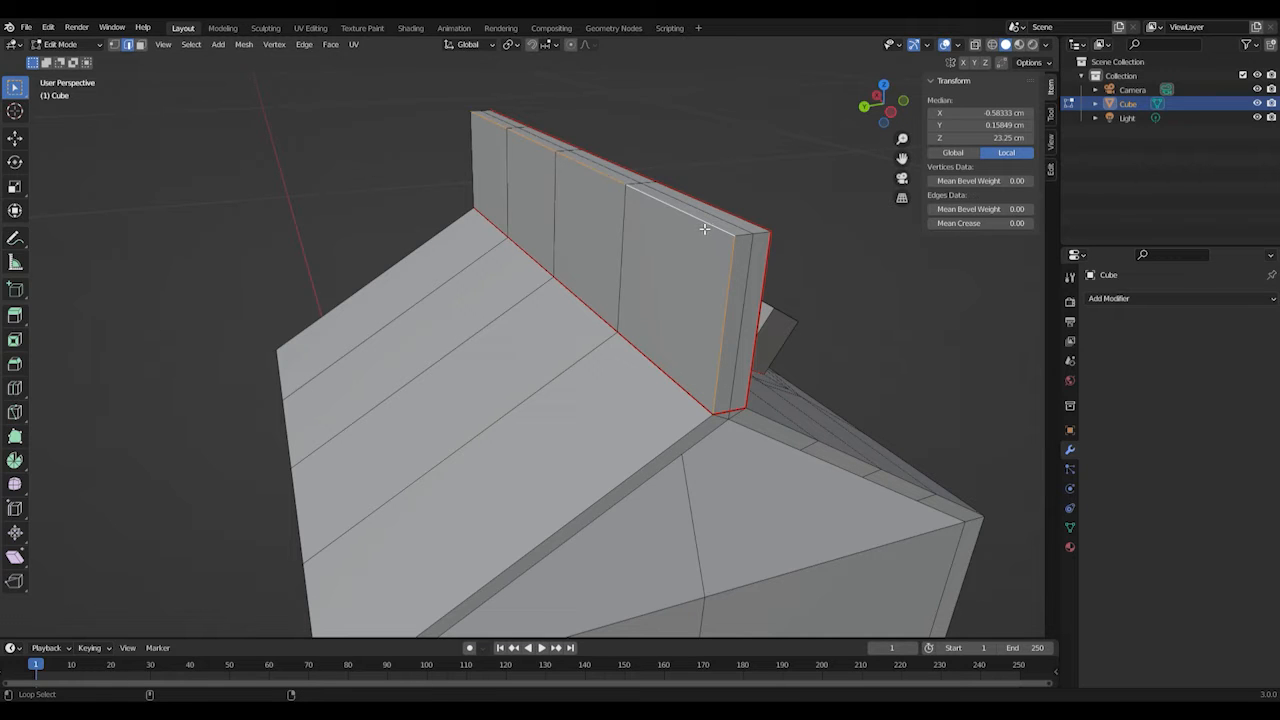
middle_drag(581, 246, 400, 283)
alt+shift+click(184, 282)
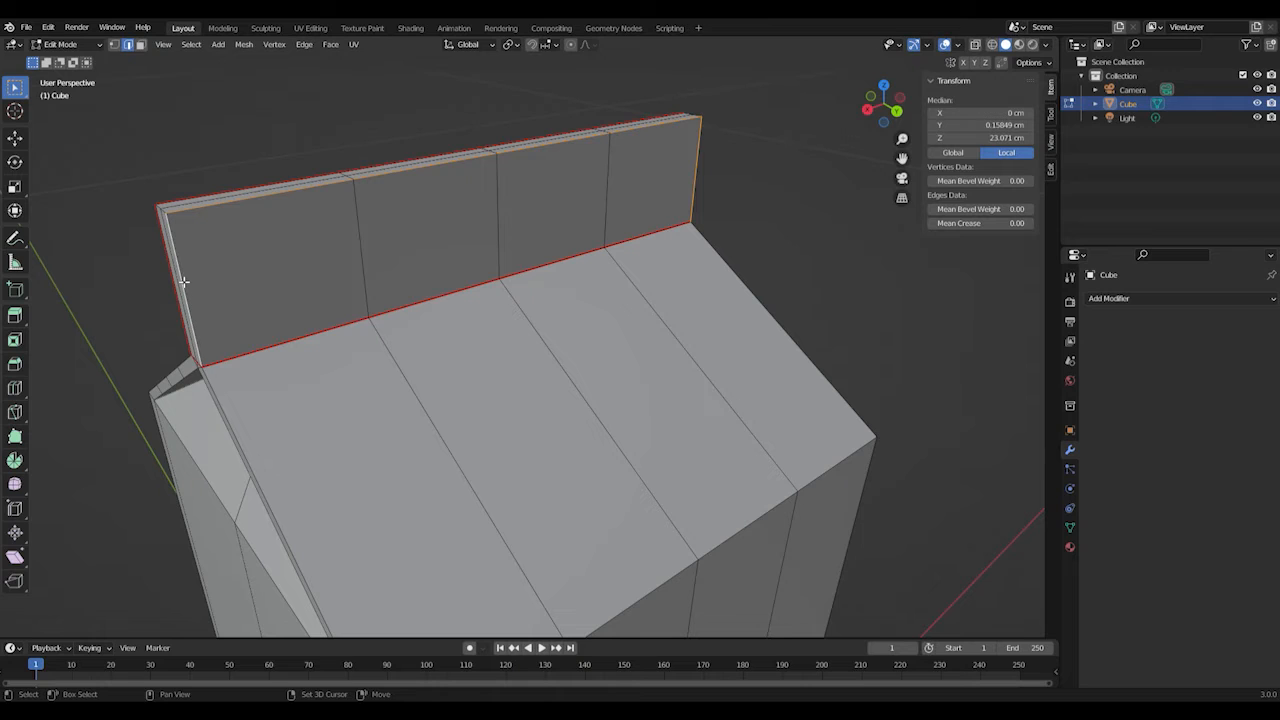
right_click(185, 284)
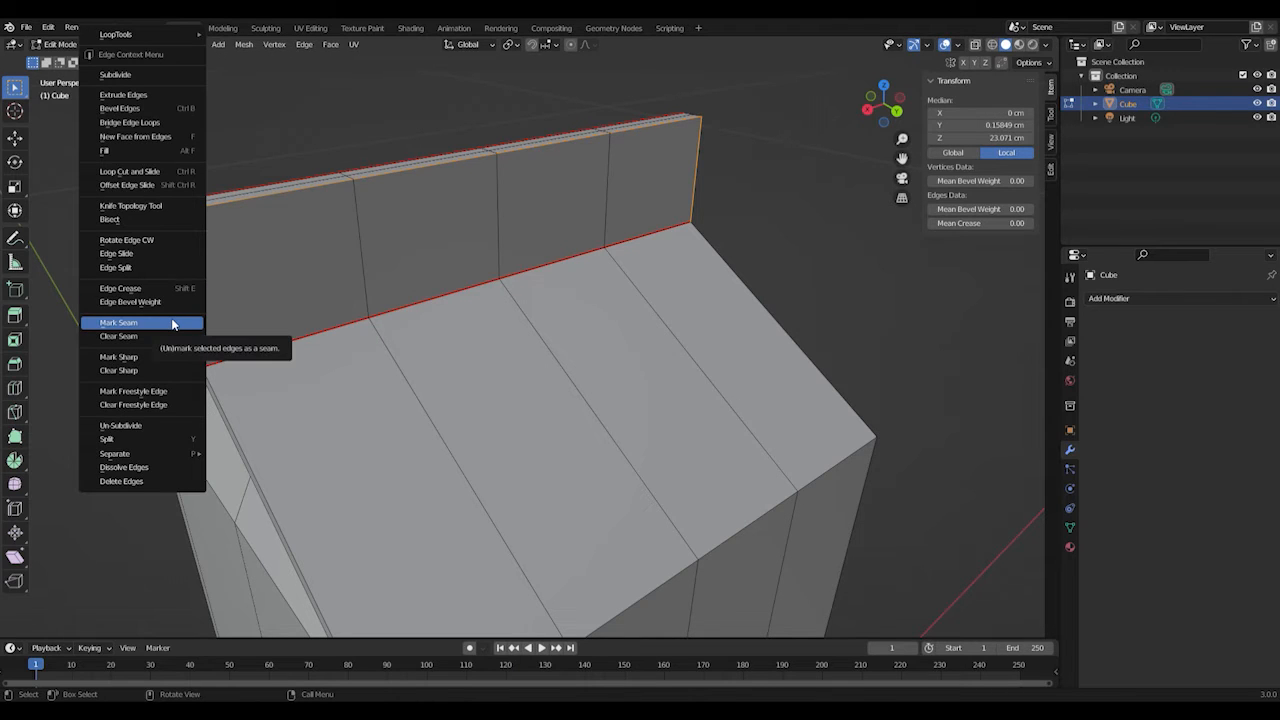
click(172, 323)
click(365, 290)
- Mark the roof's sloping side edge beside the spout and the vertical body corner edge below it as one continuous seam
middle_drag(323, 343, 546, 414)
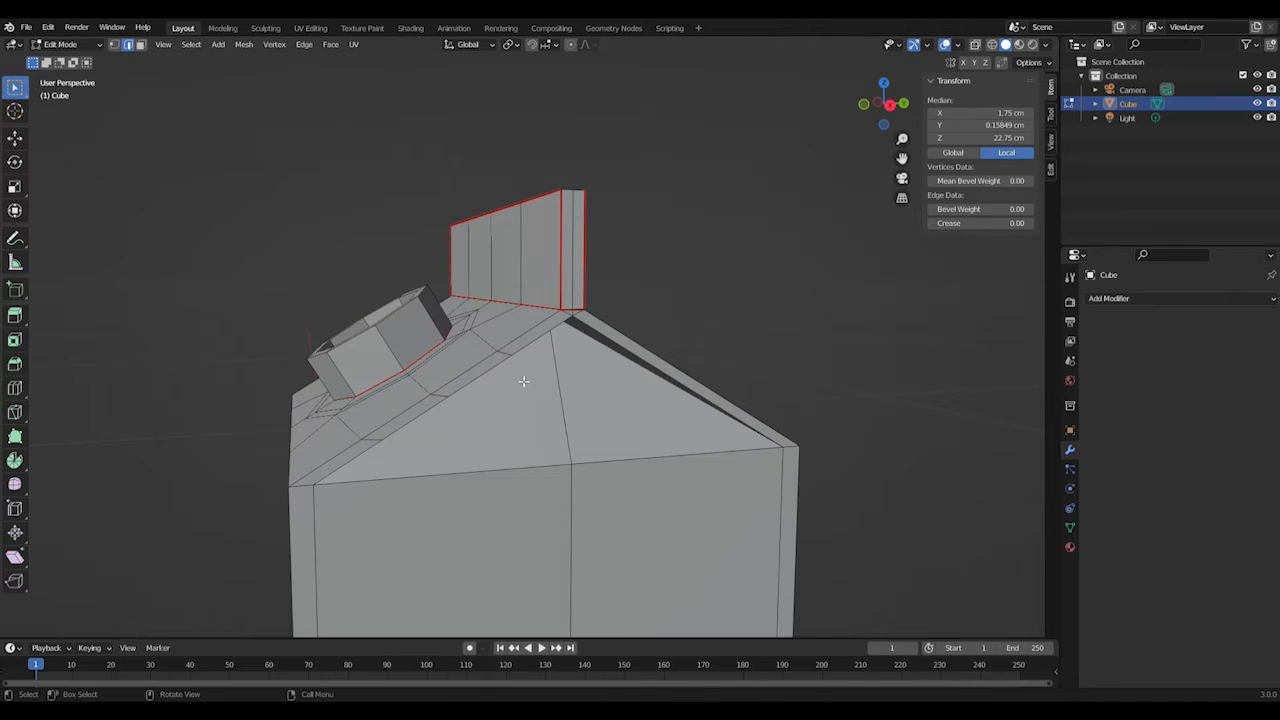
middle_drag(540, 374, 598, 385)
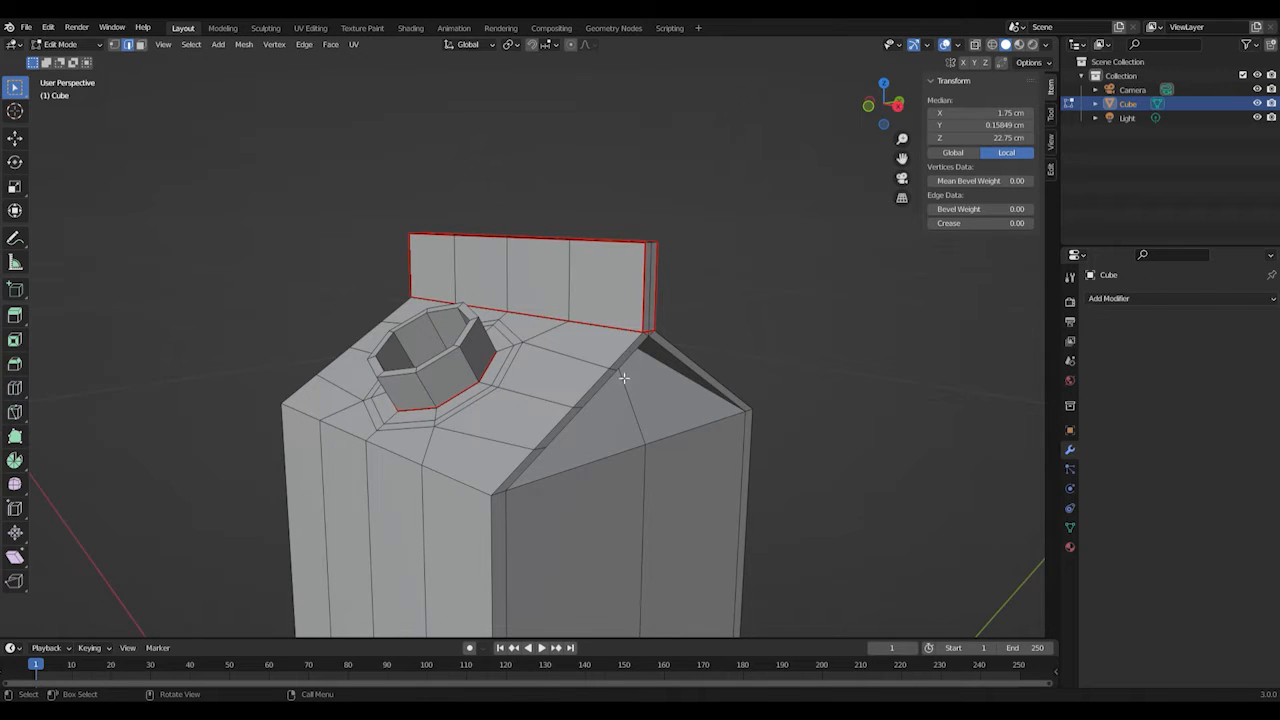
scroll(623, 377, up, 2)
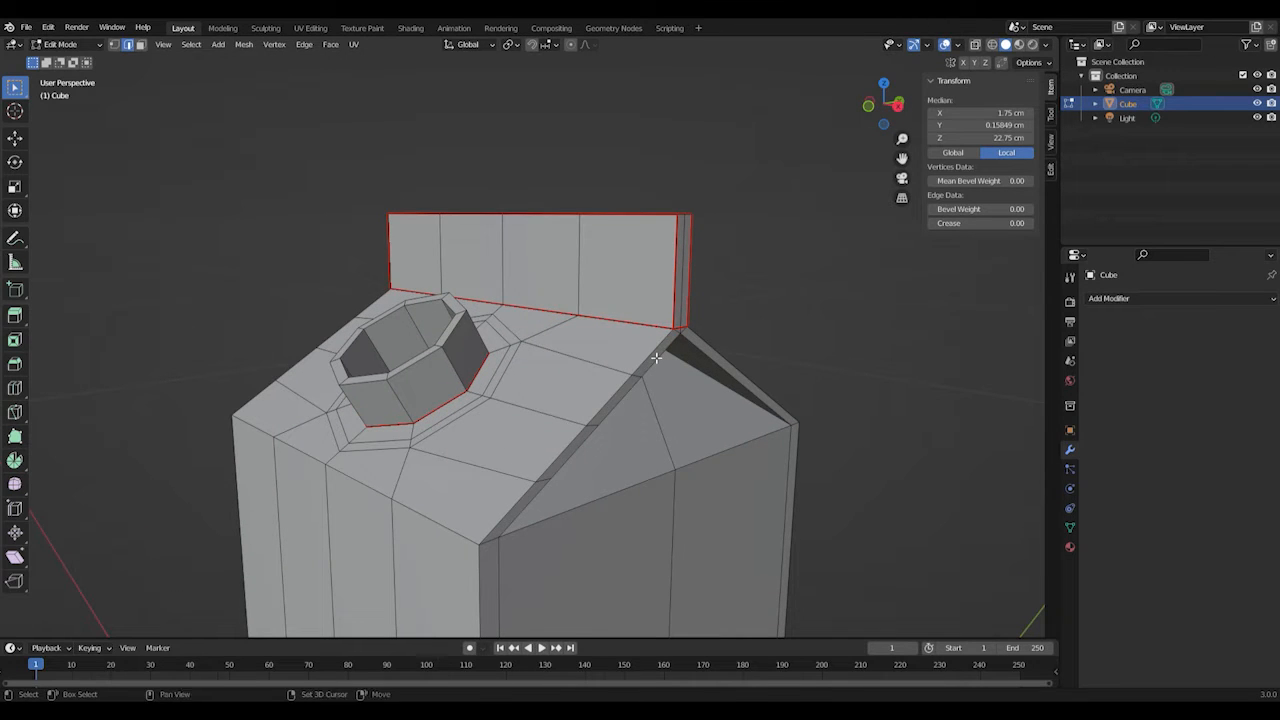
alt+shift+click(655, 357)
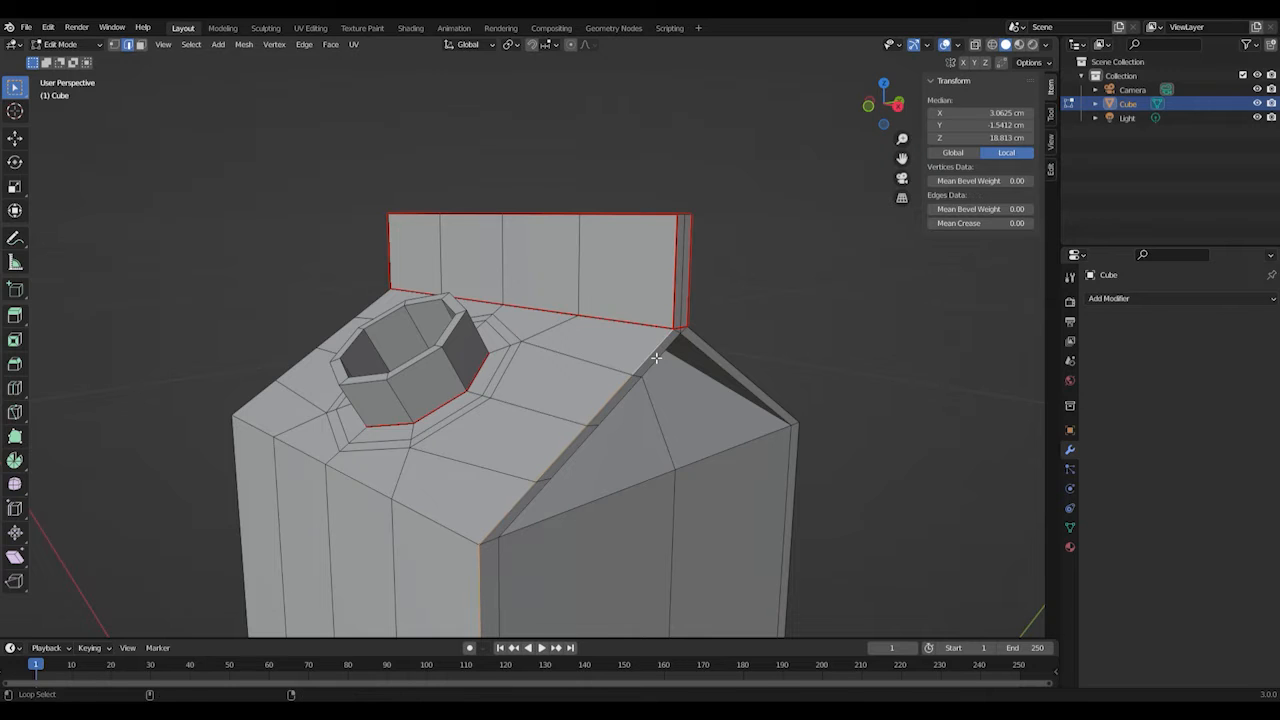
scroll(584, 529, down, 1)
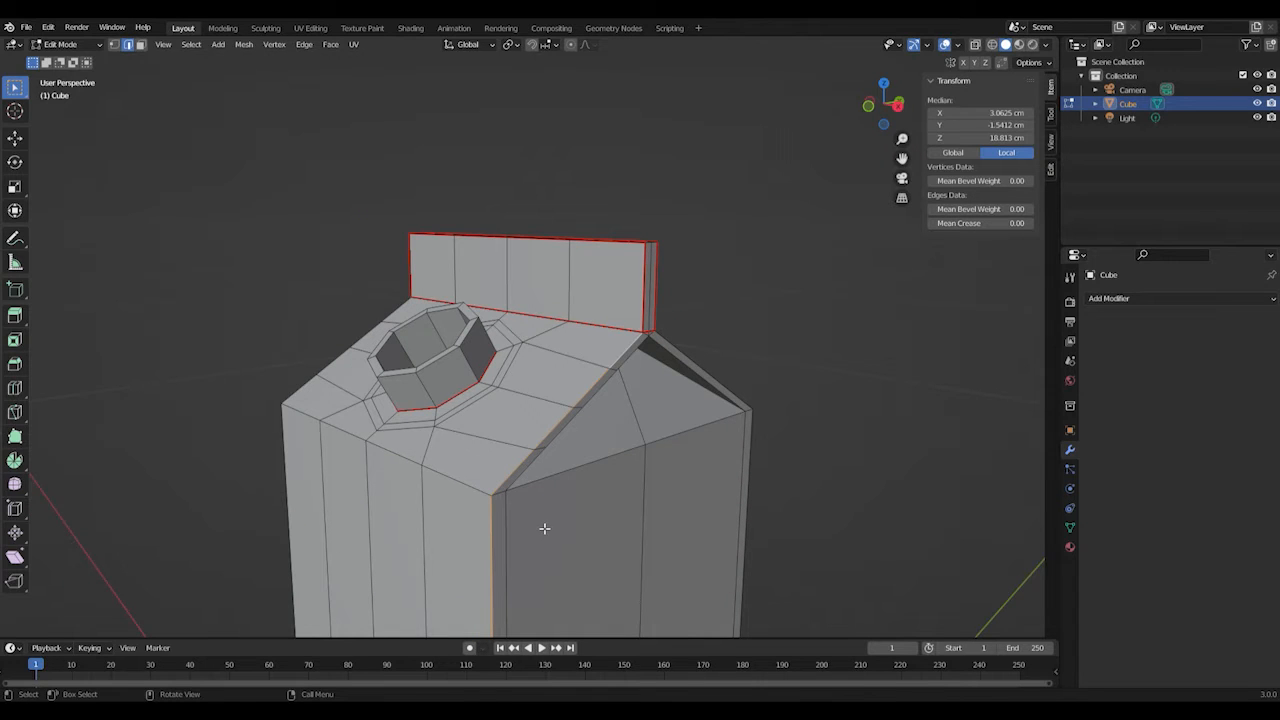
shift+middle_drag(549, 563, 556, 304)
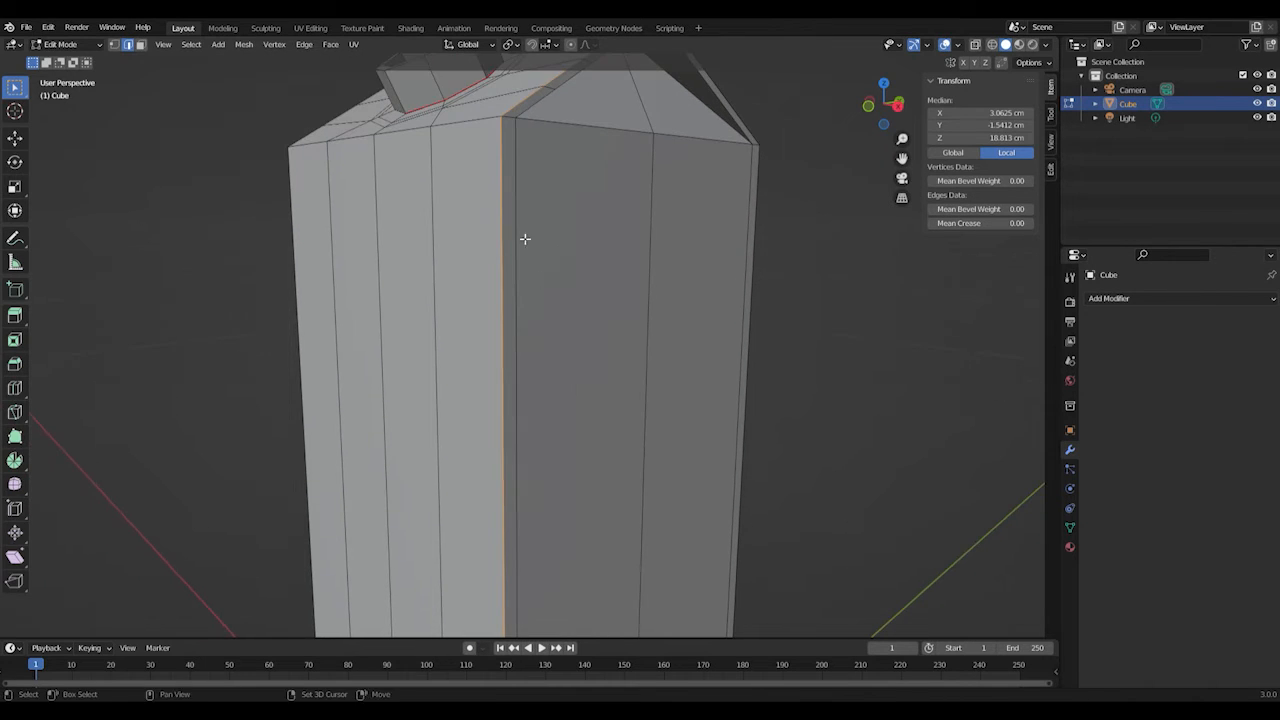
middle_drag(523, 502, 511, 440)
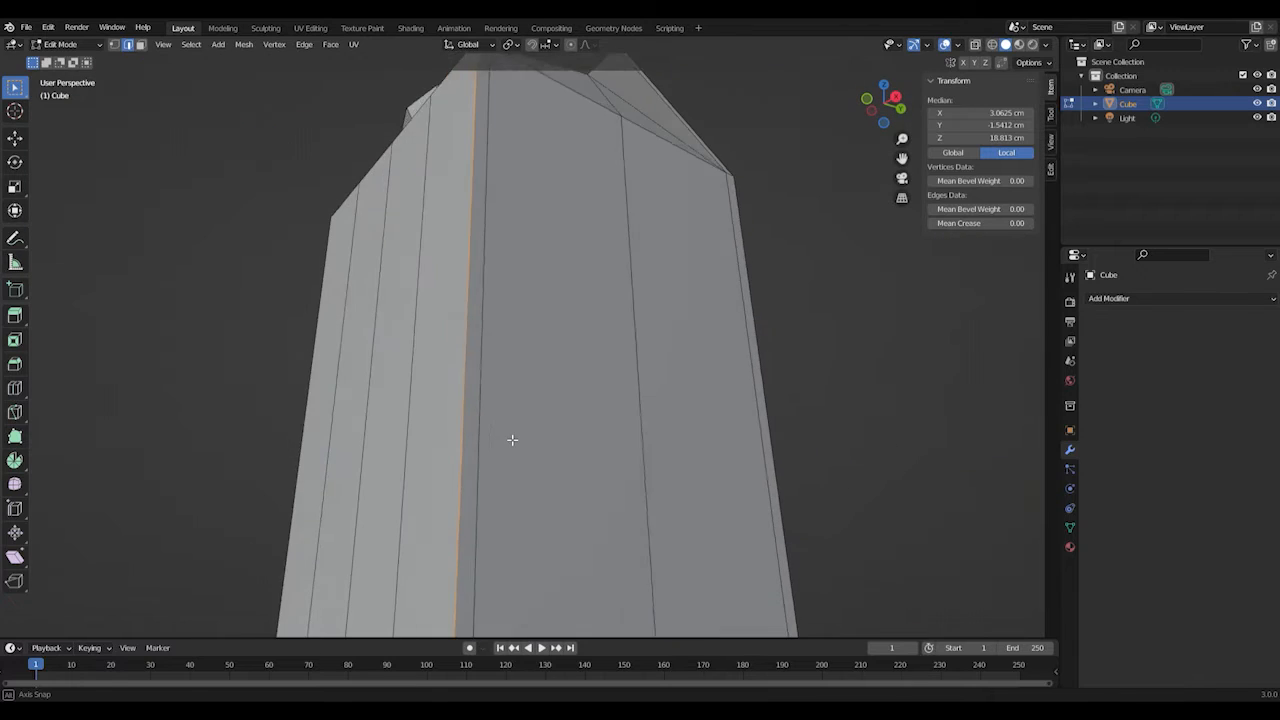
scroll(492, 545, down, 1)
shift+middle_drag(492, 545, 497, 400)
shift+middle_drag(511, 270, 523, 431)
scroll(523, 431, down, 1)
scroll(563, 366, down, 1)
middle_drag(561, 366, 556, 414)
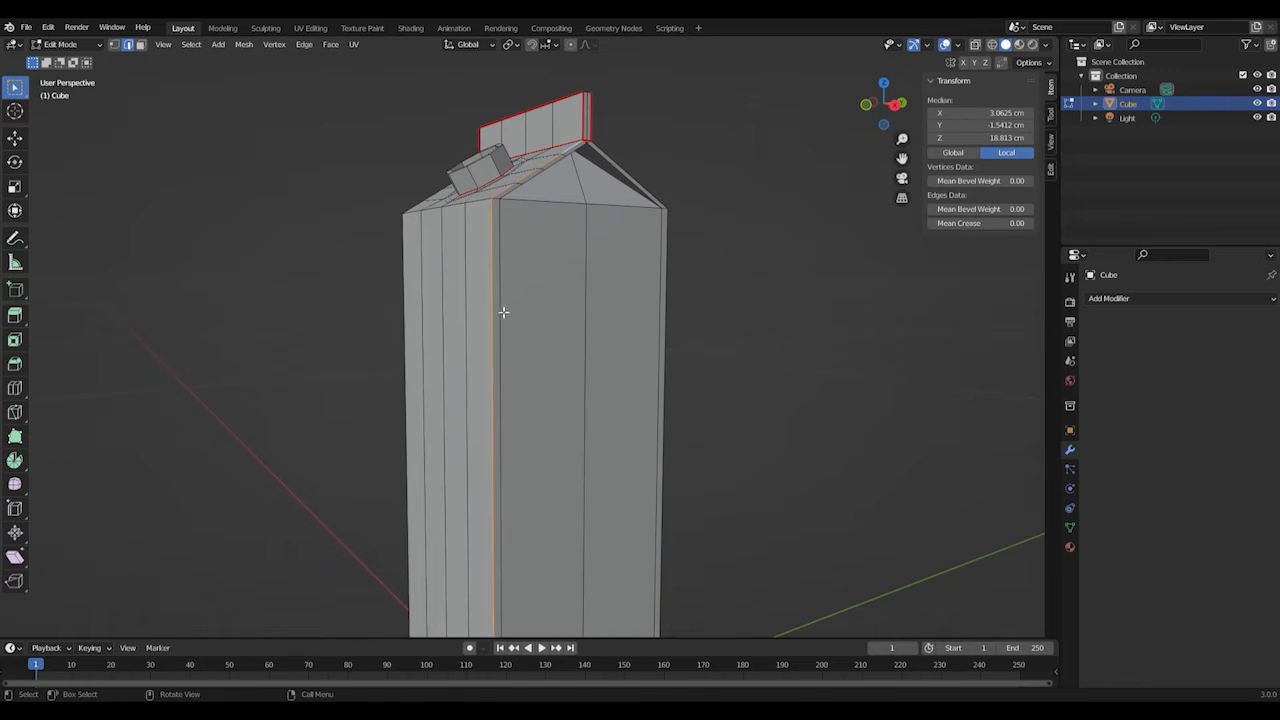
right_click(495, 213)
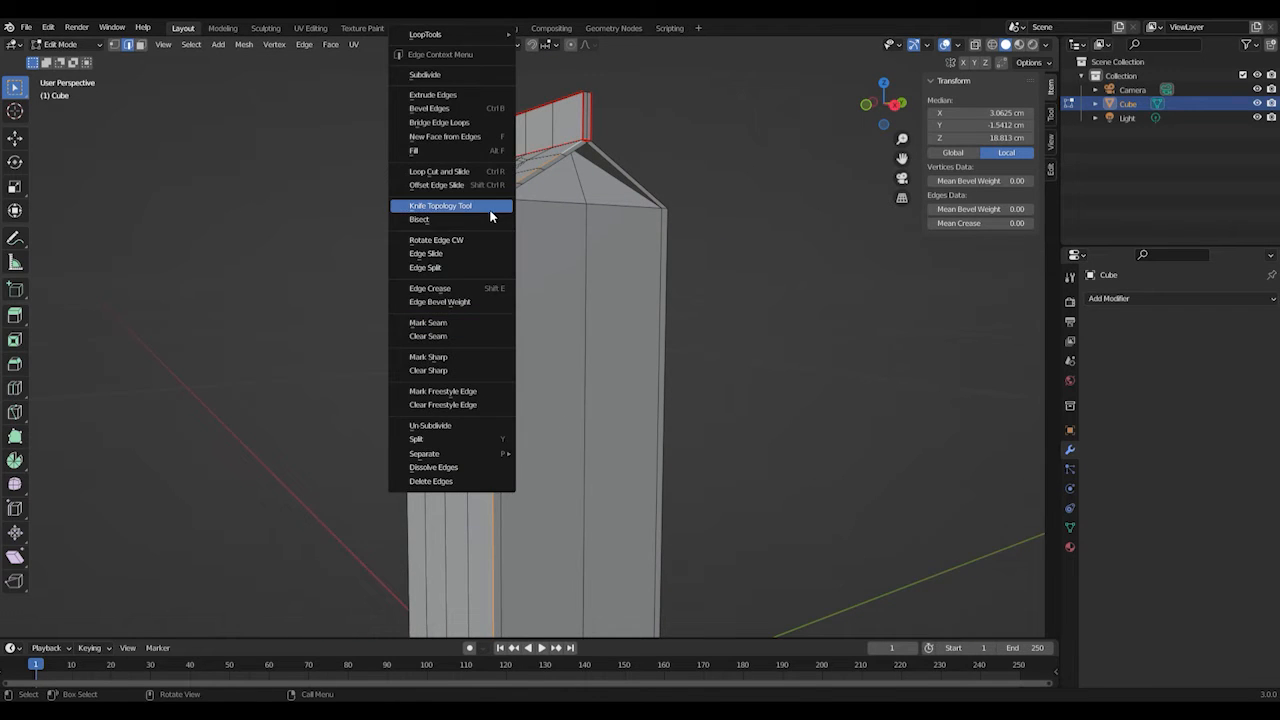
click(483, 322)
click(522, 367)
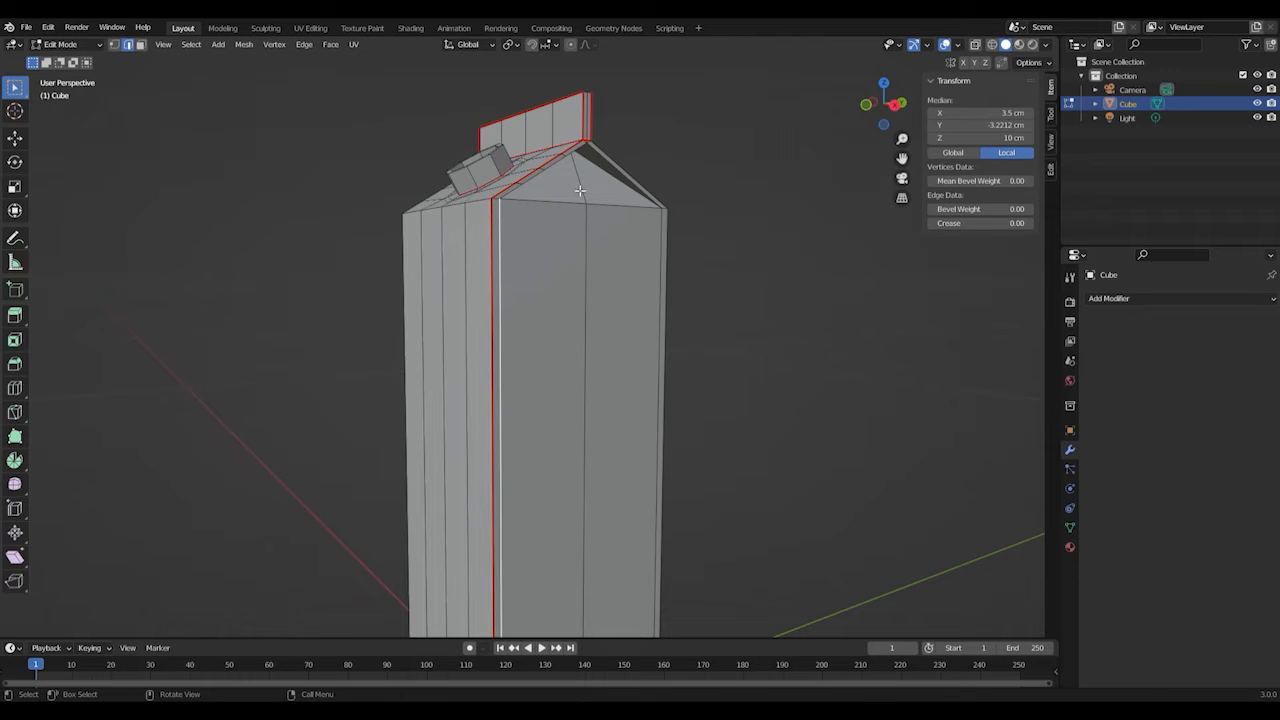
- Select only the perimeter edges of the carton's base, without the vertical side edge, and mark them as a seam
middle_drag(539, 448, 599, 436)
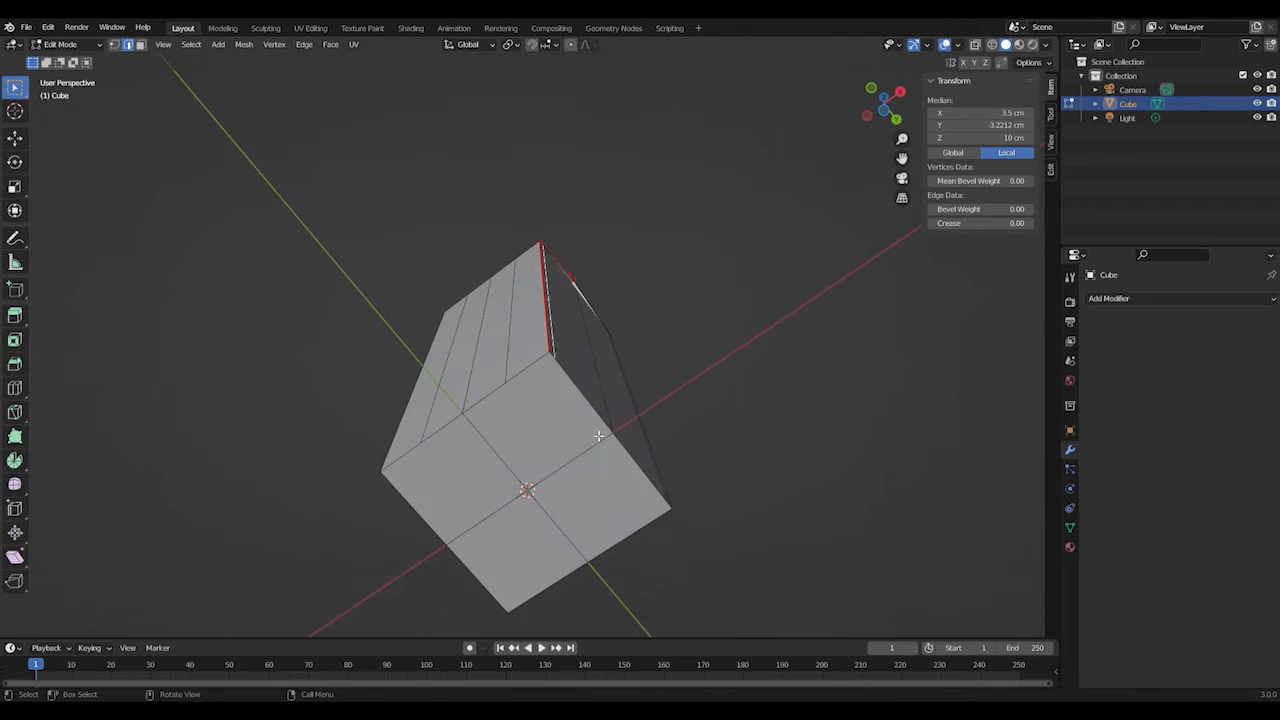
scroll(571, 430, up, 4)
scroll(566, 440, down, 2)
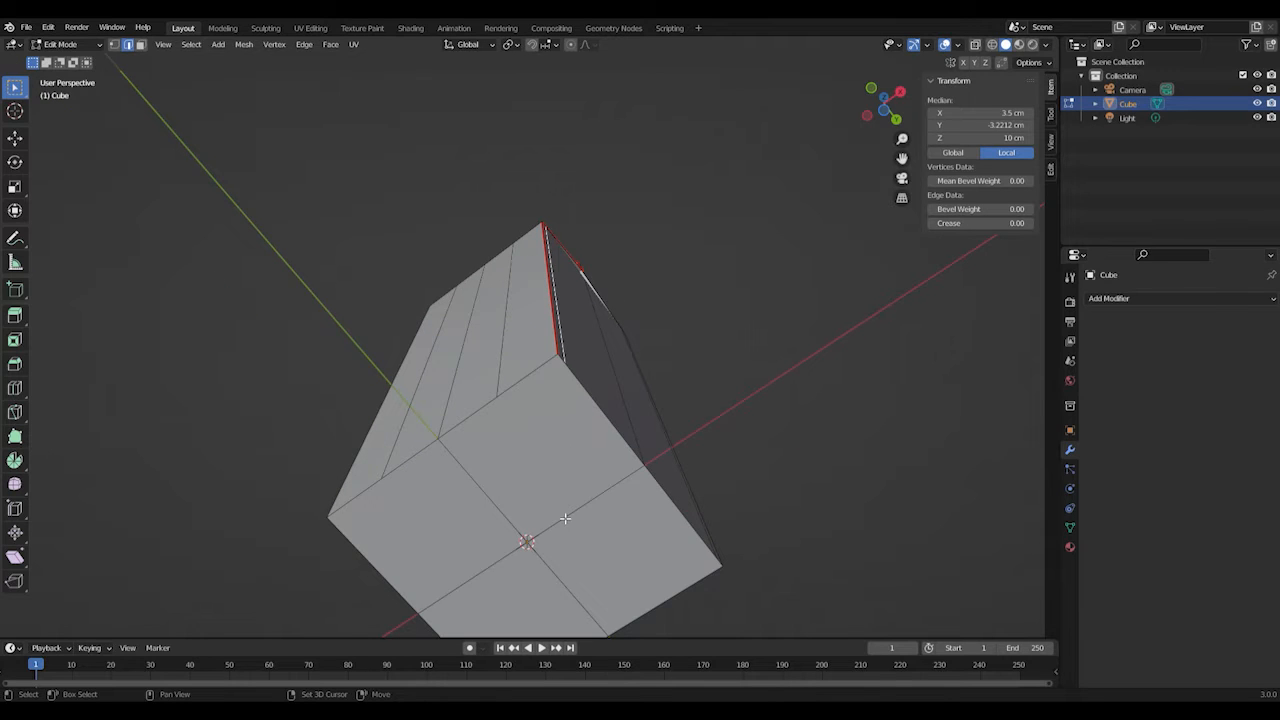
shift+middle_drag(565, 517, 500, 323)
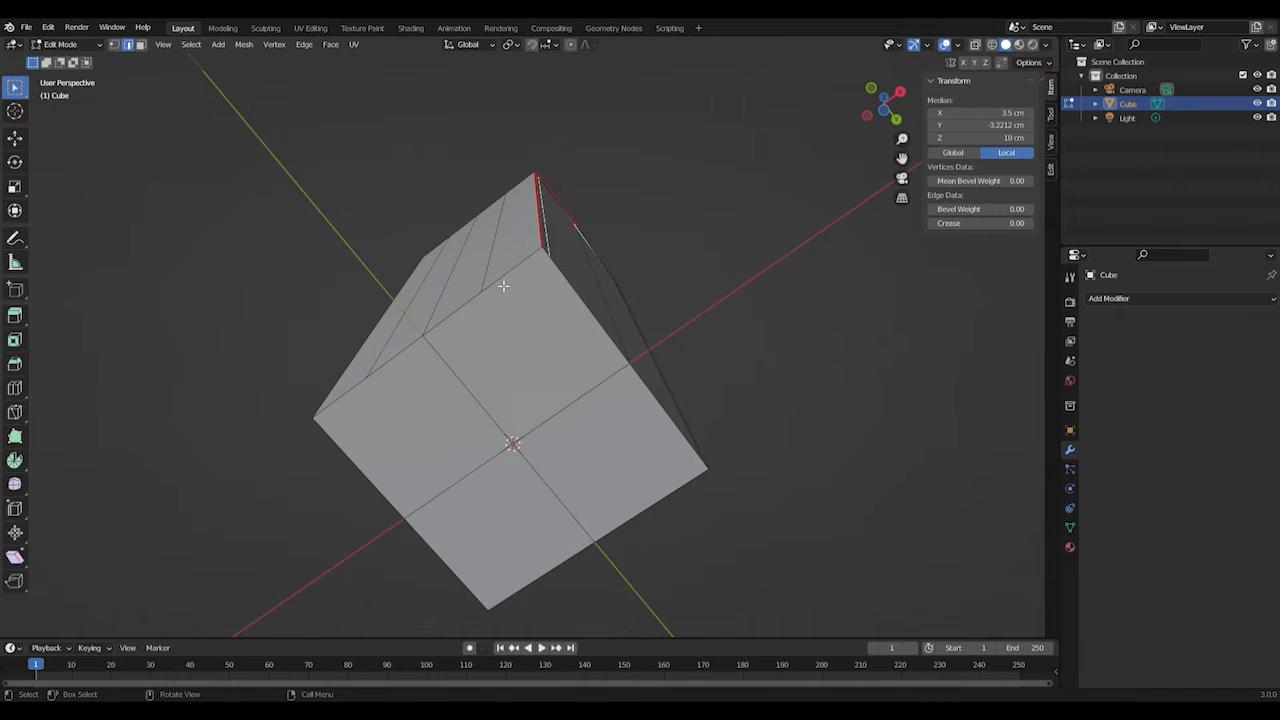
alt+click(509, 280)
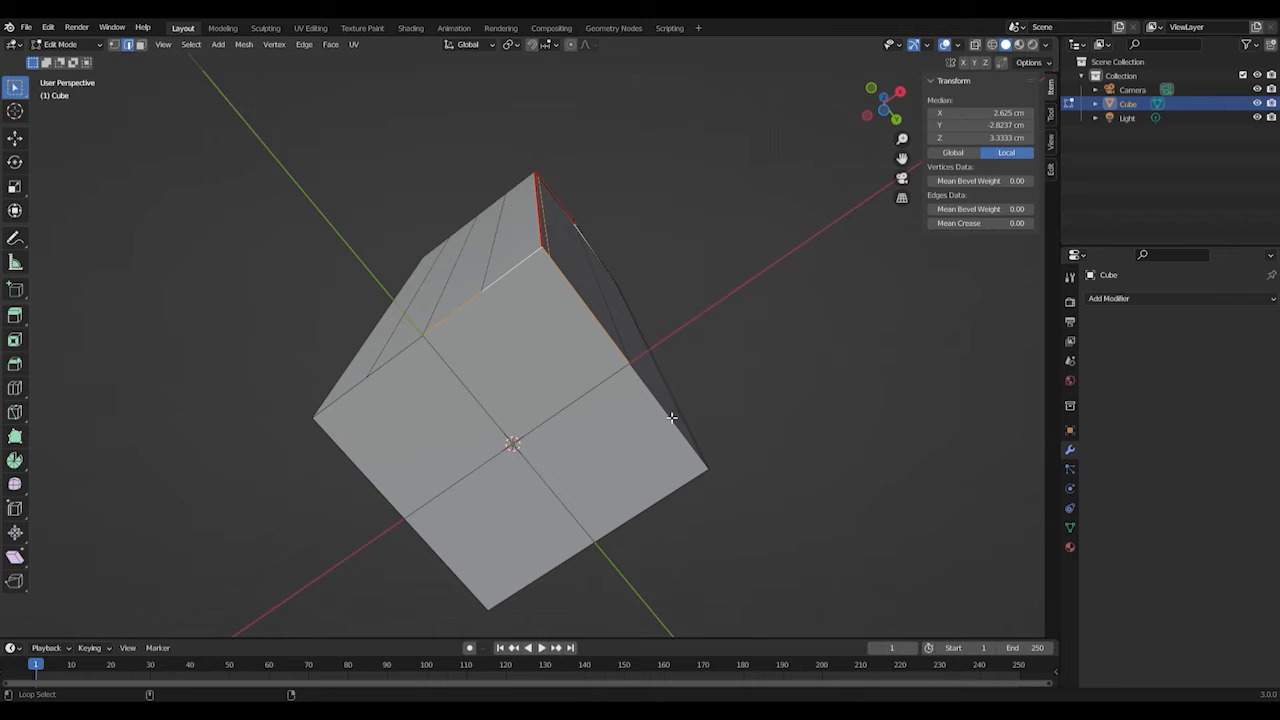
alt+click(563, 566)
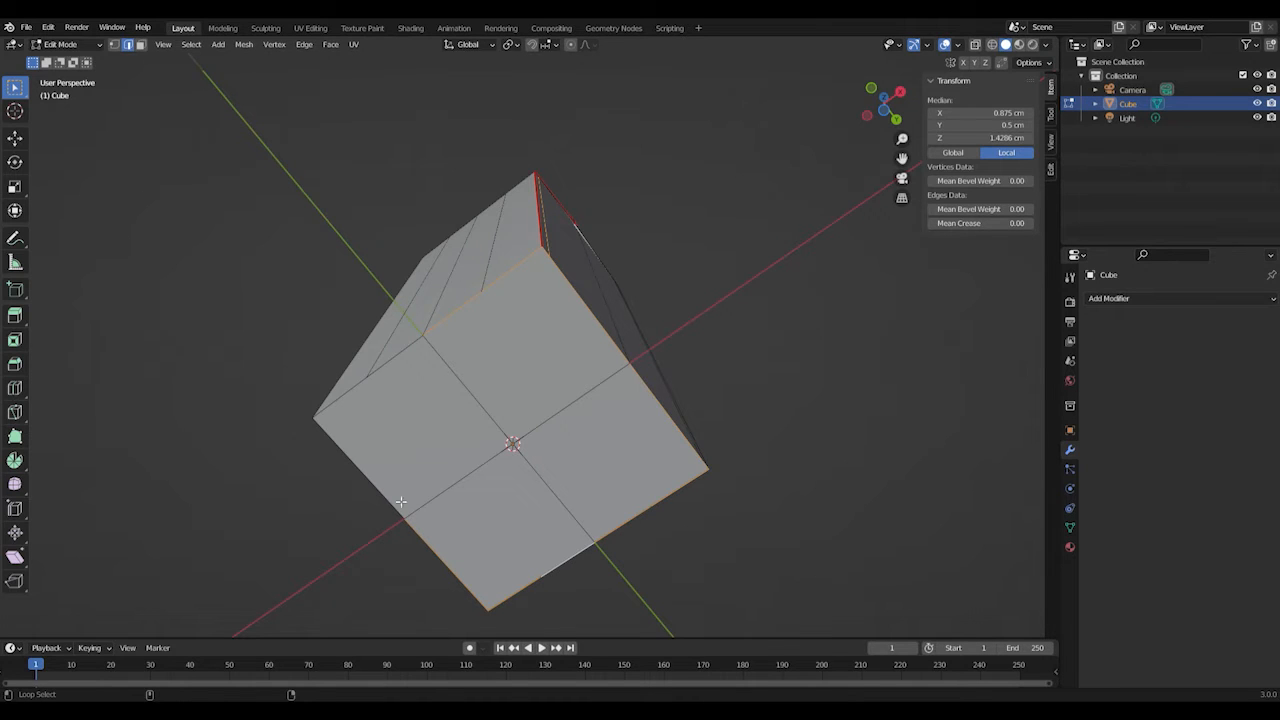
alt+shift+click(348, 457)
middle_drag(482, 446, 496, 507)
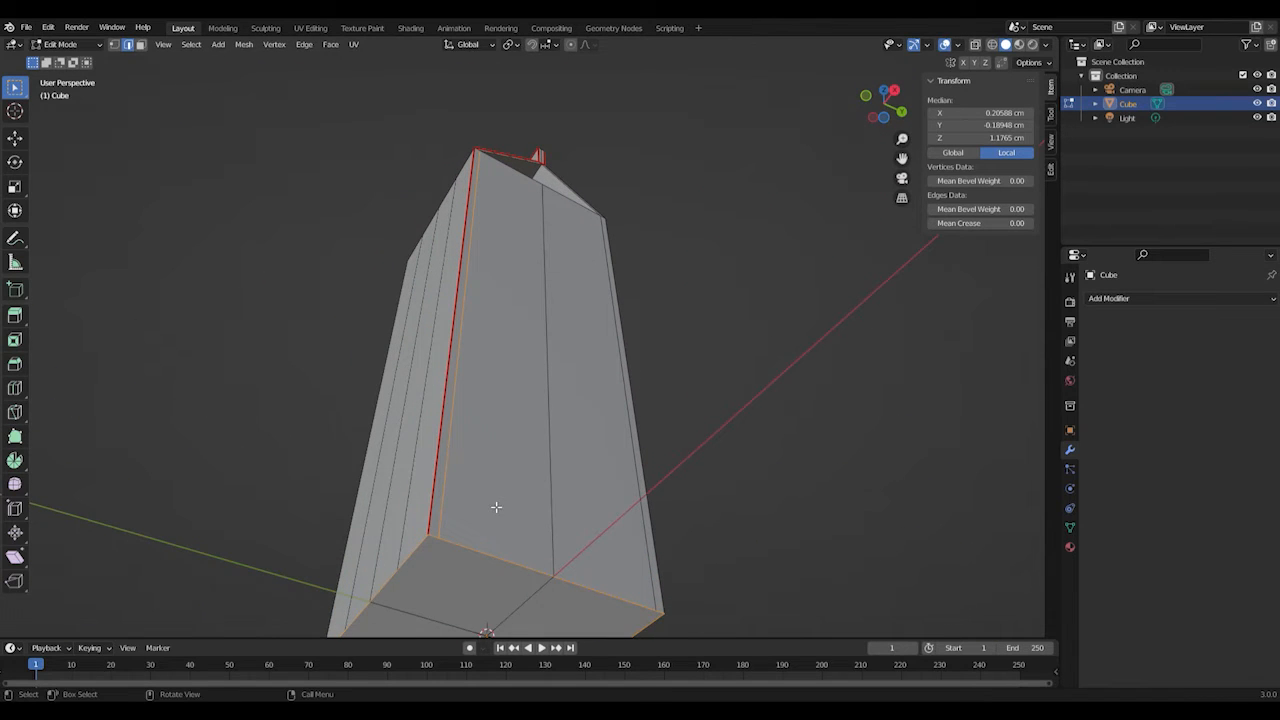
shift+click(460, 381)
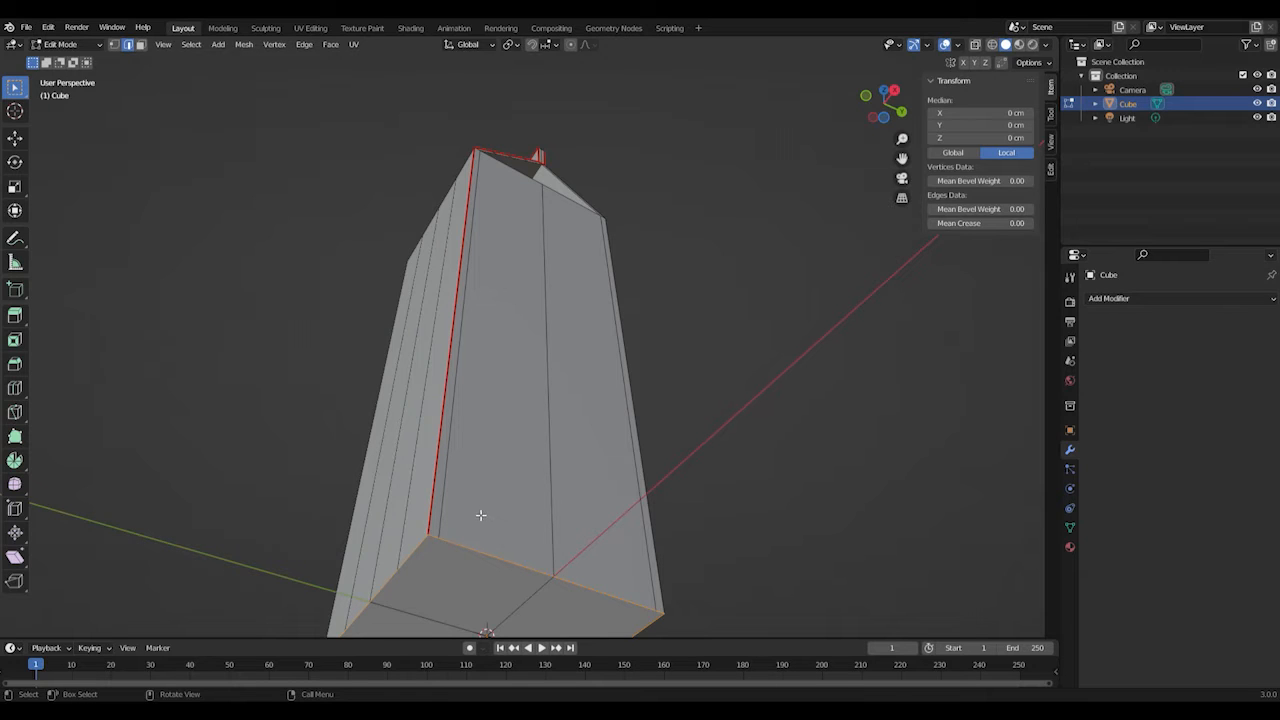
scroll(482, 515, down, 1)
scroll(488, 464, up, 3)
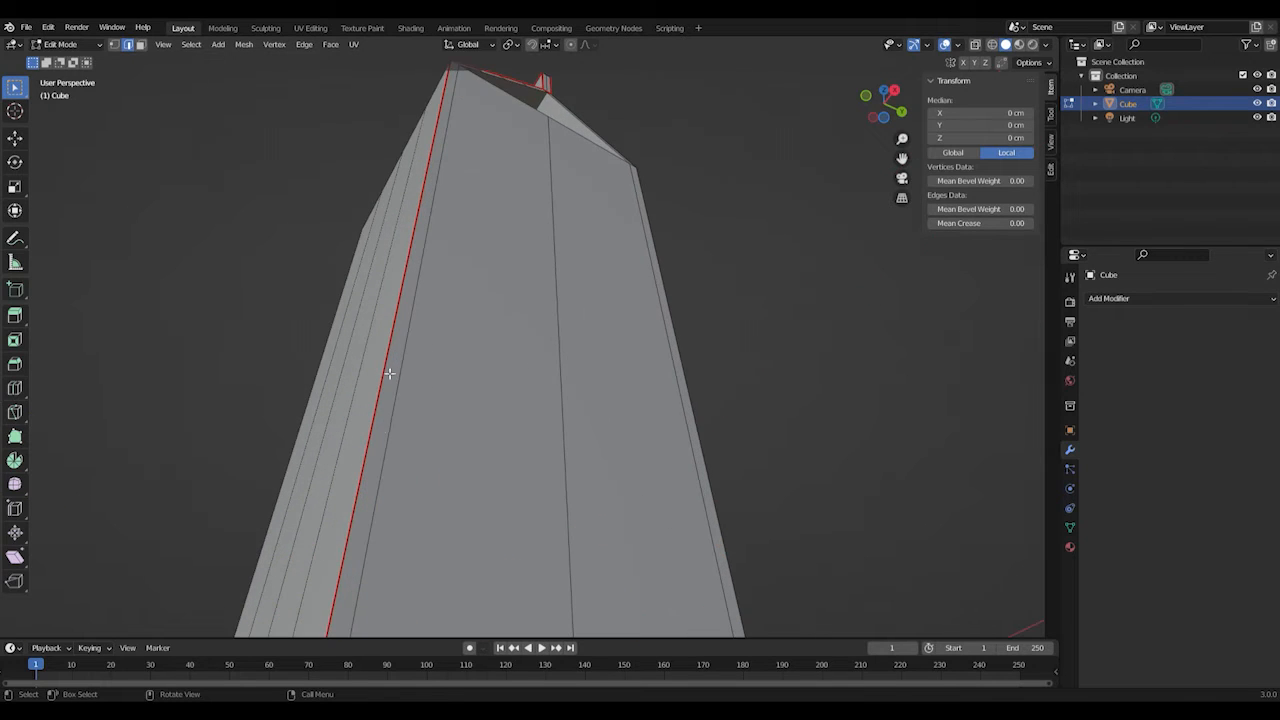
scroll(432, 506, down, 2)
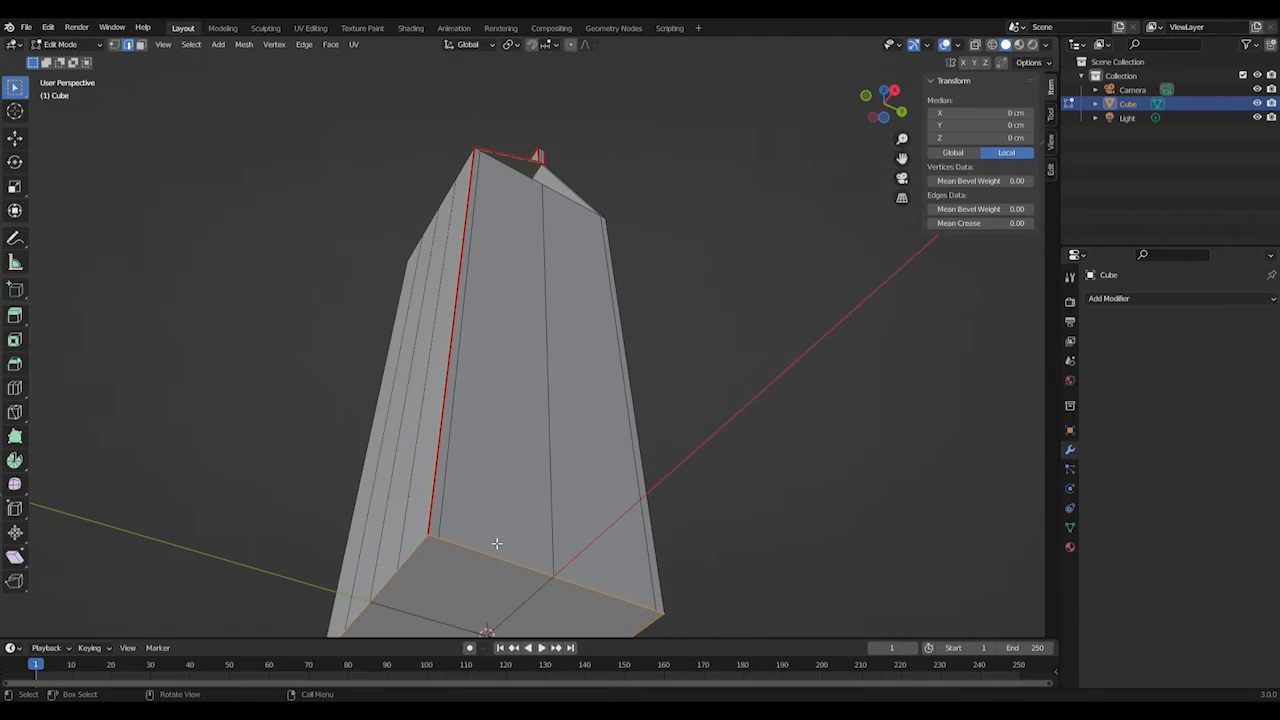
middle_drag(494, 543, 531, 449)
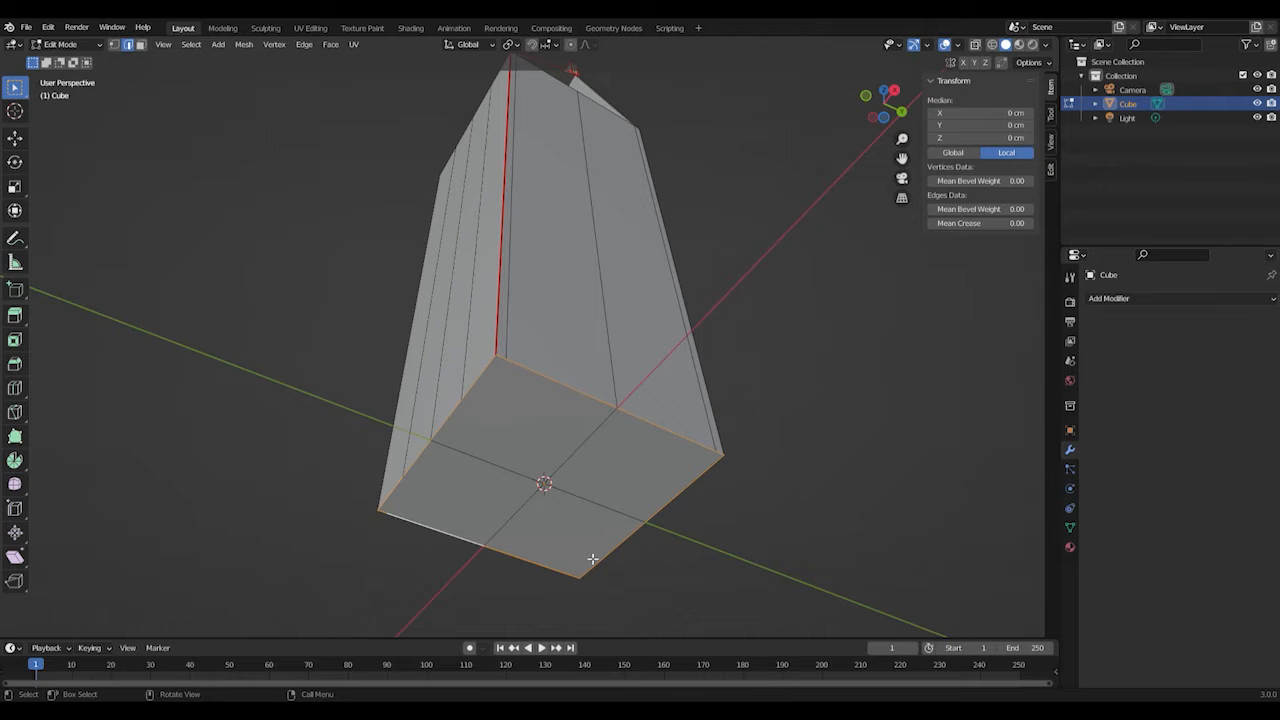
right_click(554, 383)
click(549, 380)
- On this gable side, mark the rear vertical corner edge, the horizontal fold edges and the rear roof-slope edge as a seam
click(721, 444)
middle_drag(693, 460, 569, 374)
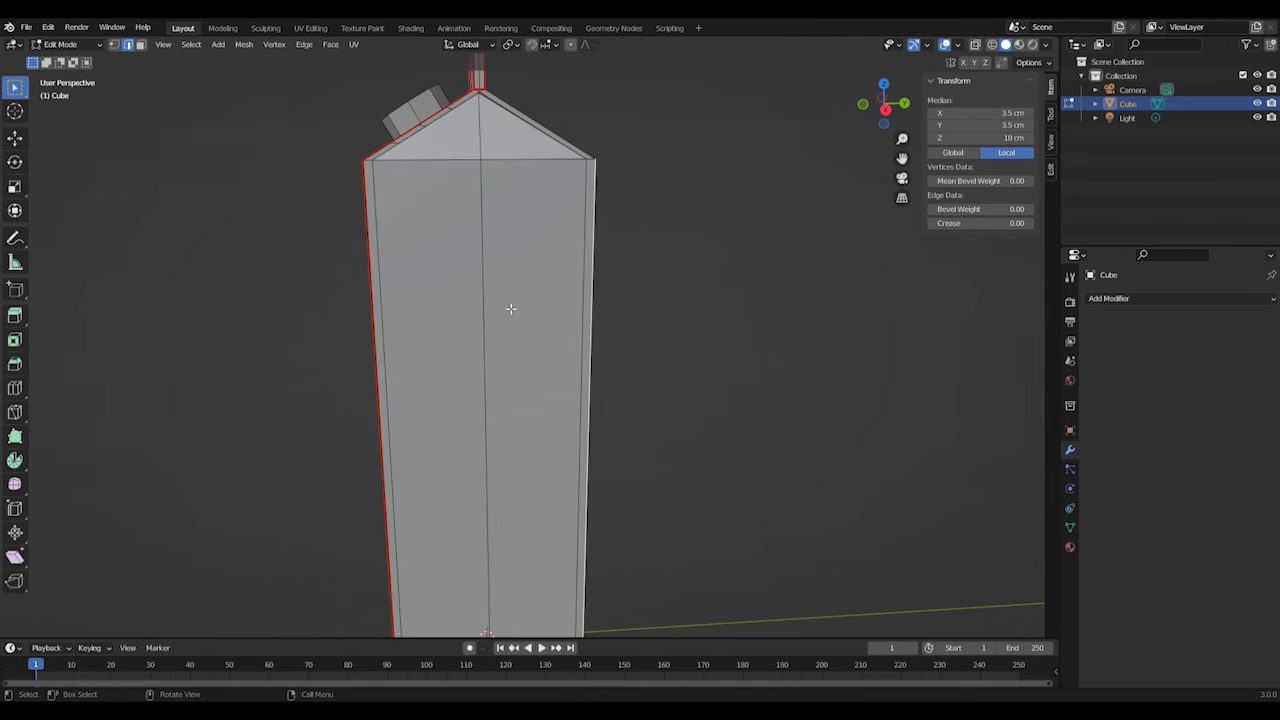
scroll(511, 309, up, 3)
scroll(514, 471, down, 5)
middle_drag(514, 471, 471, 398)
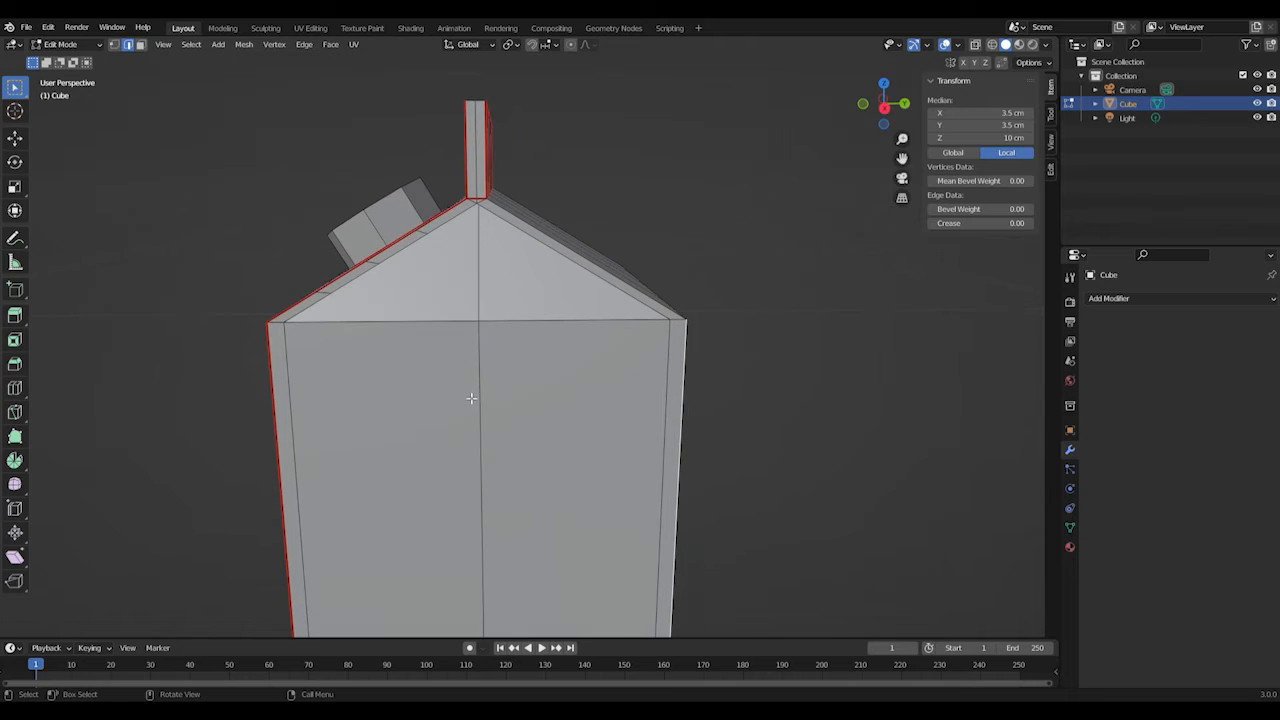
scroll(361, 322, up, 2)
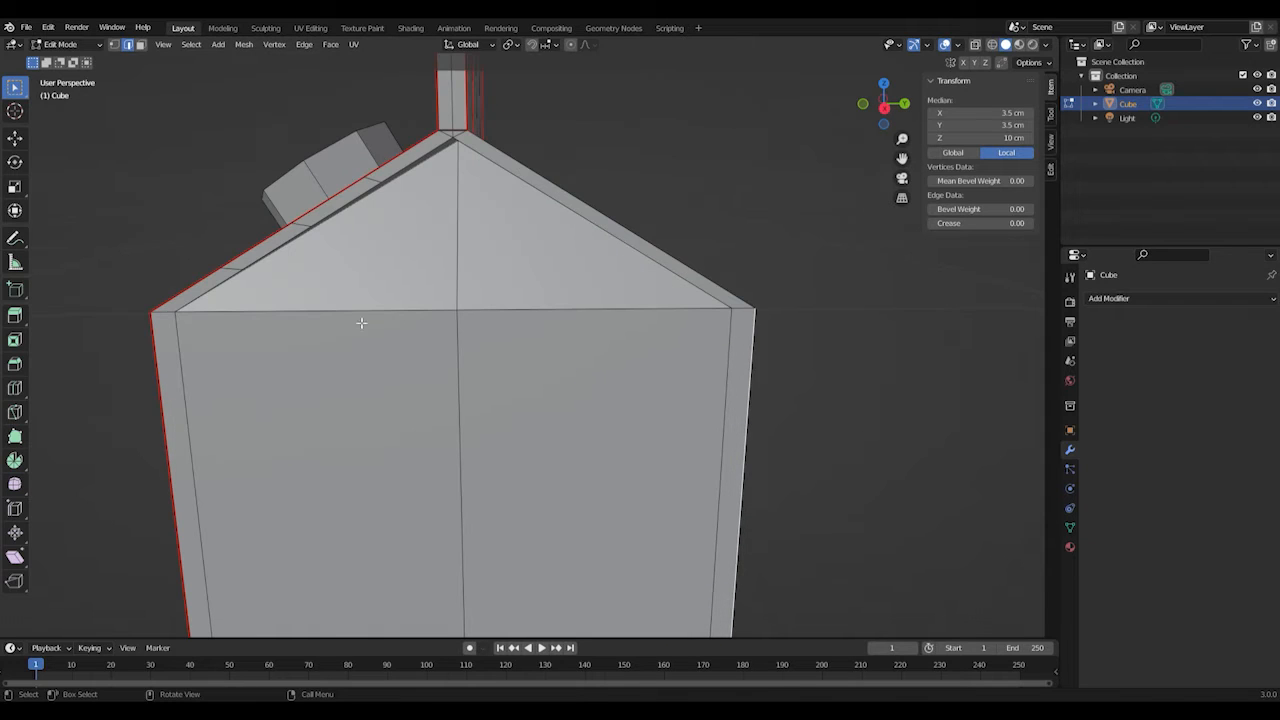
shift+click(172, 317)
shift+click(290, 313)
shift+click(623, 312)
shift+click(746, 312)
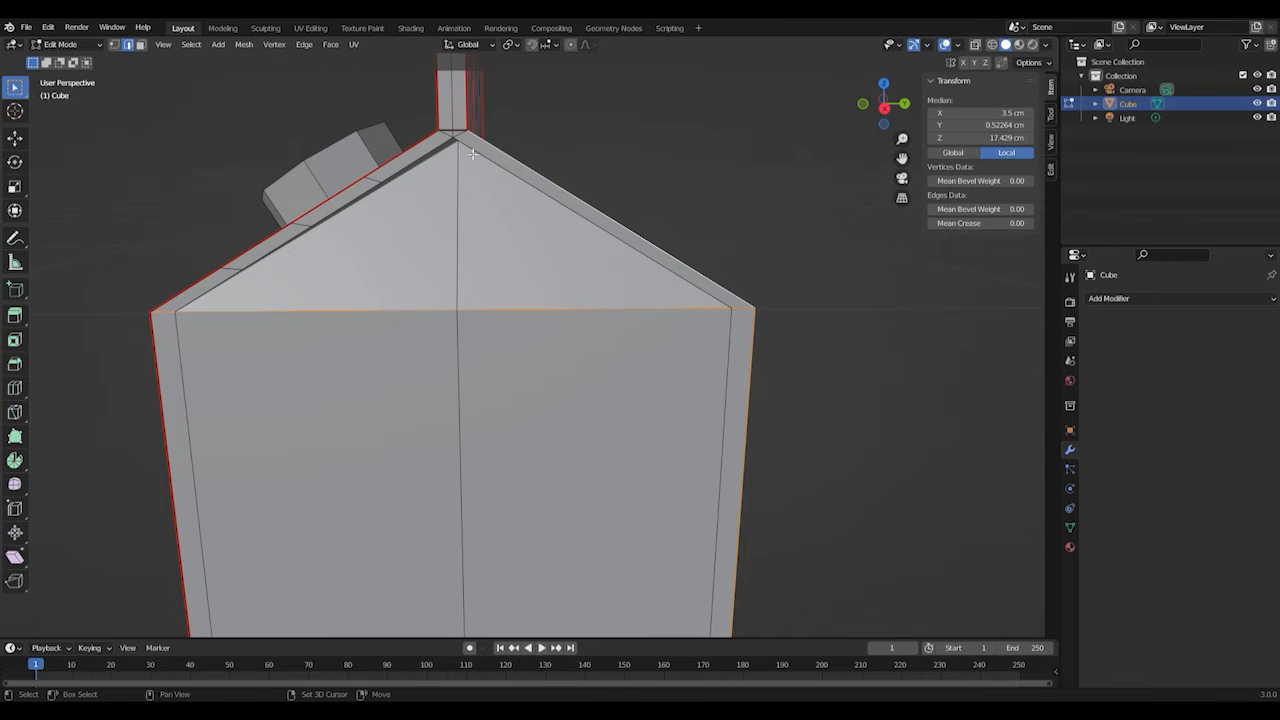
middle_drag(473, 153, 576, 306)
right_click(617, 288)
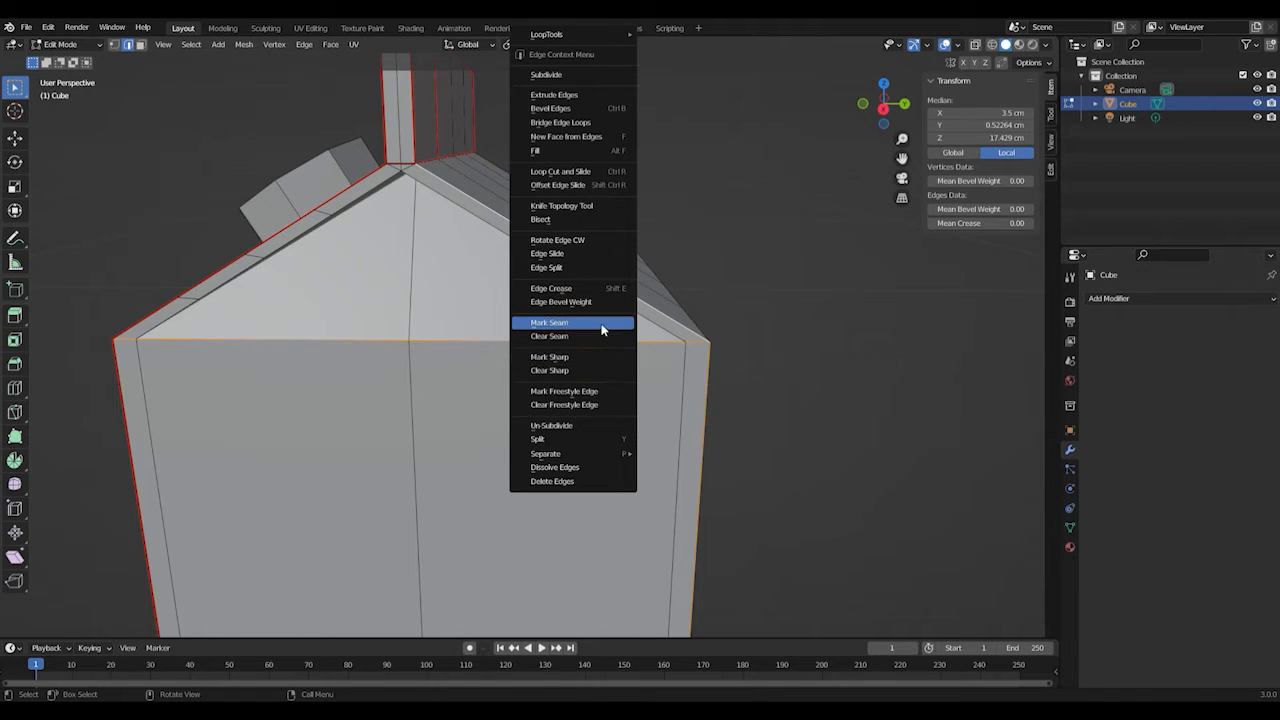
click(606, 325)
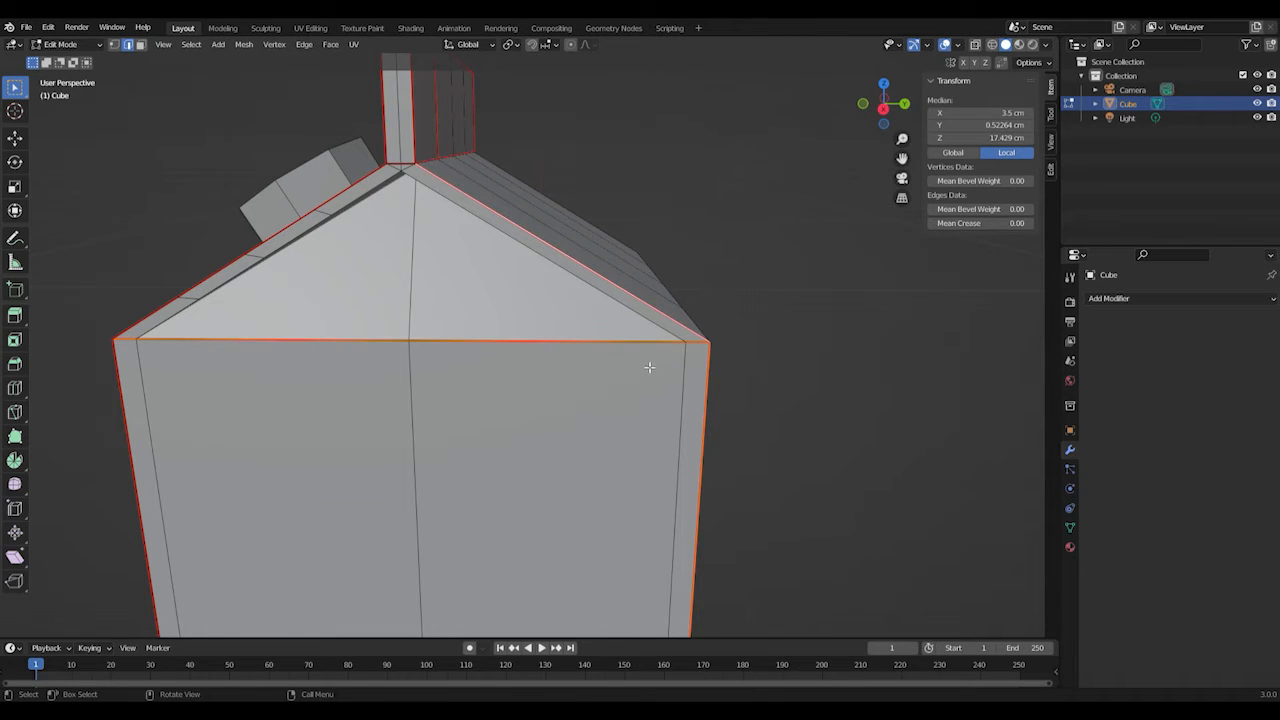
- On the opposite gable side, mark both outer roof-slope edges and the horizontal fold edges beneath the triangle as a seam
middle_drag(690, 332, 420, 330)
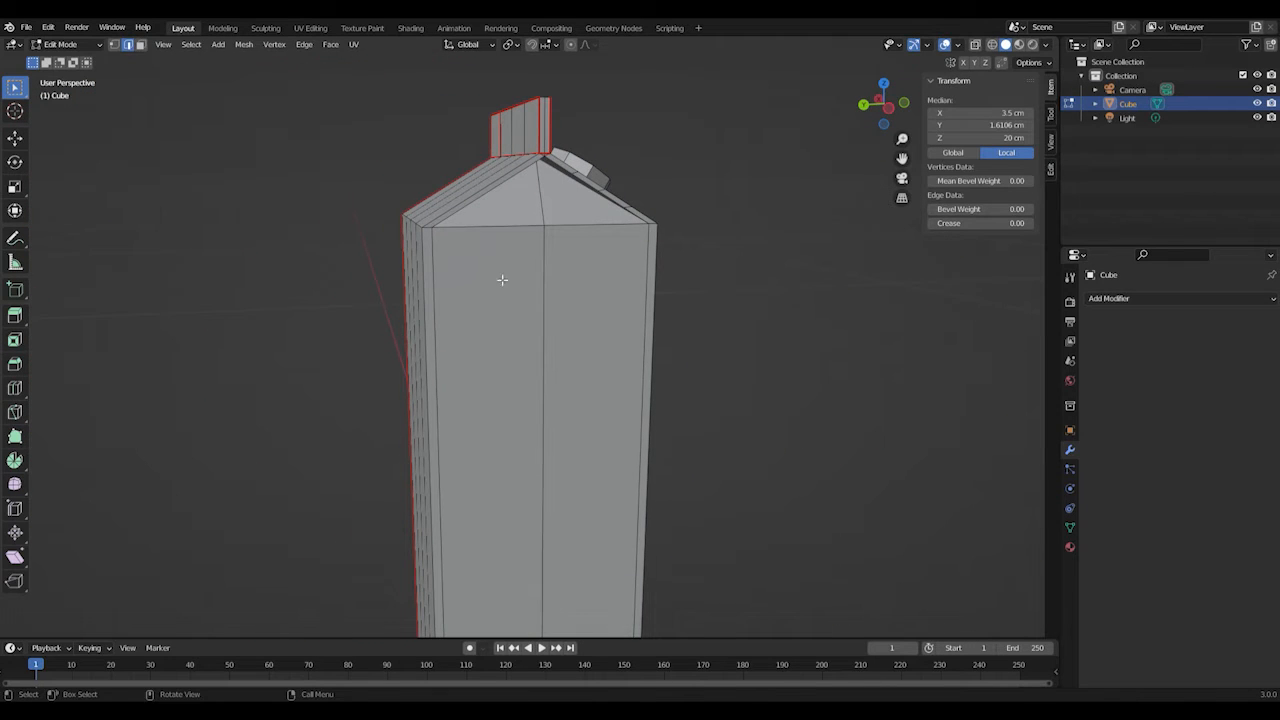
middle_drag(548, 191, 581, 351)
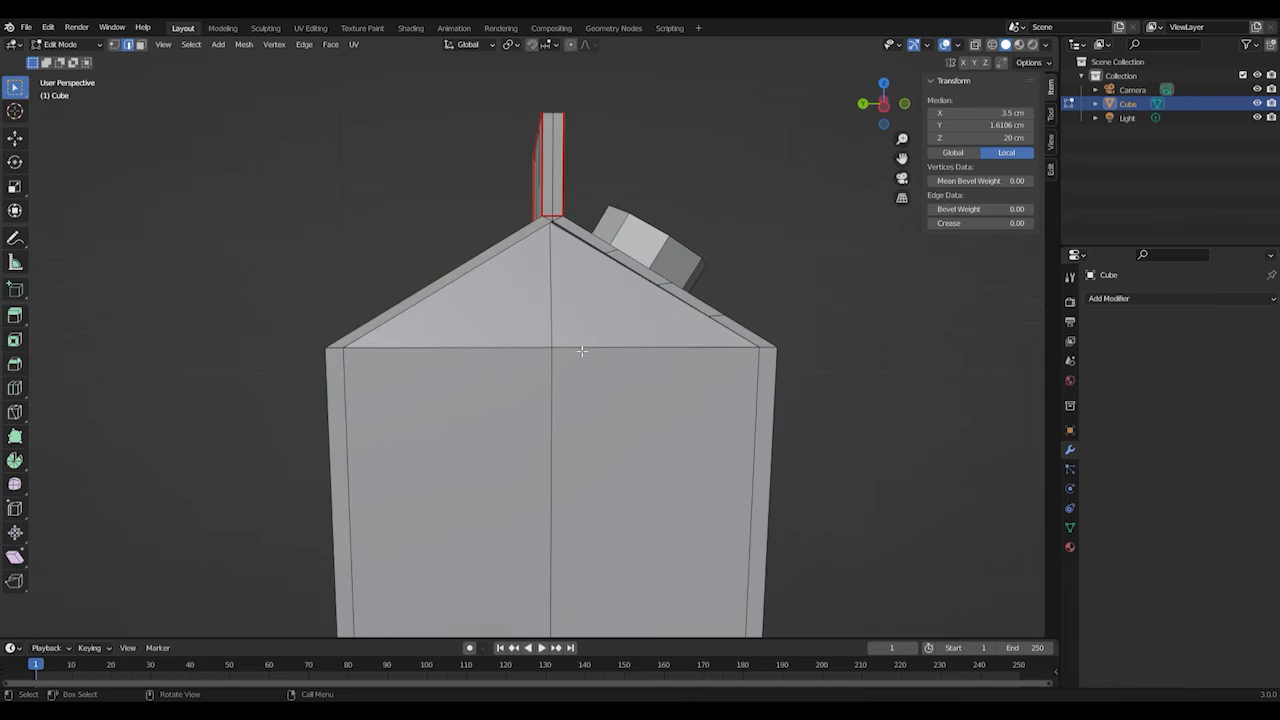
click(451, 279)
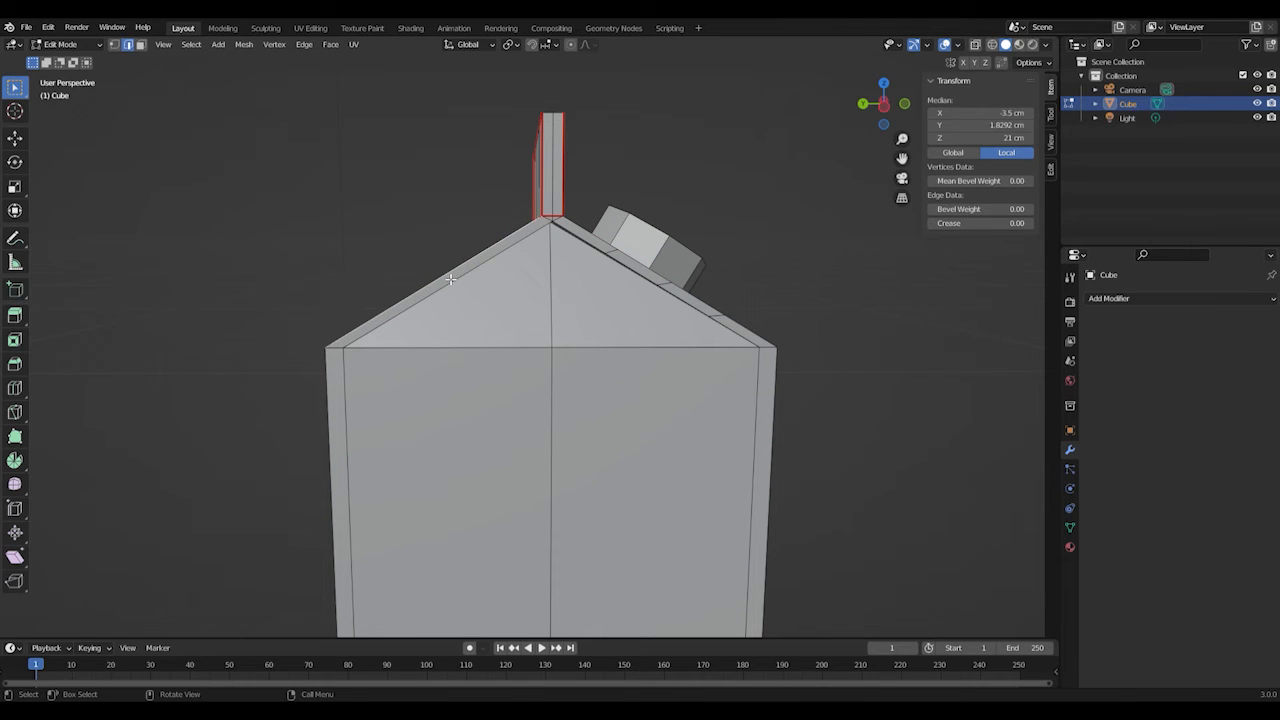
shift+click(340, 351)
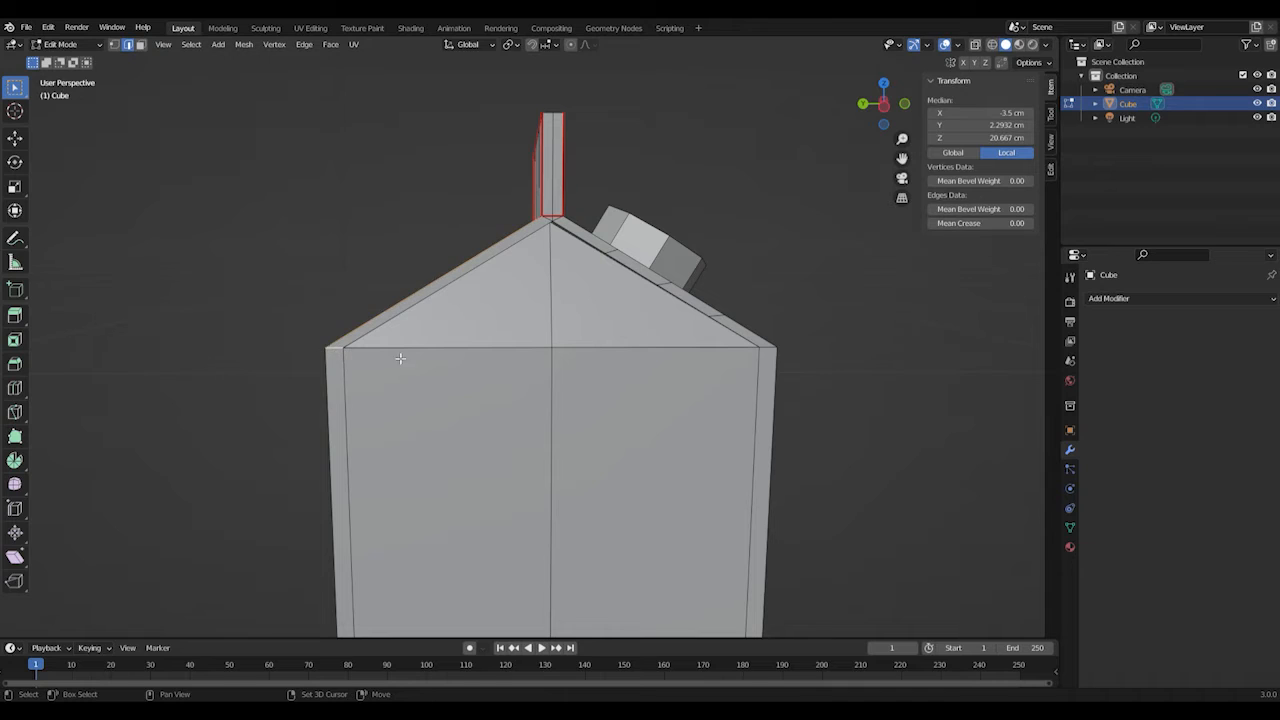
shift+click(543, 350)
shift+click(695, 349)
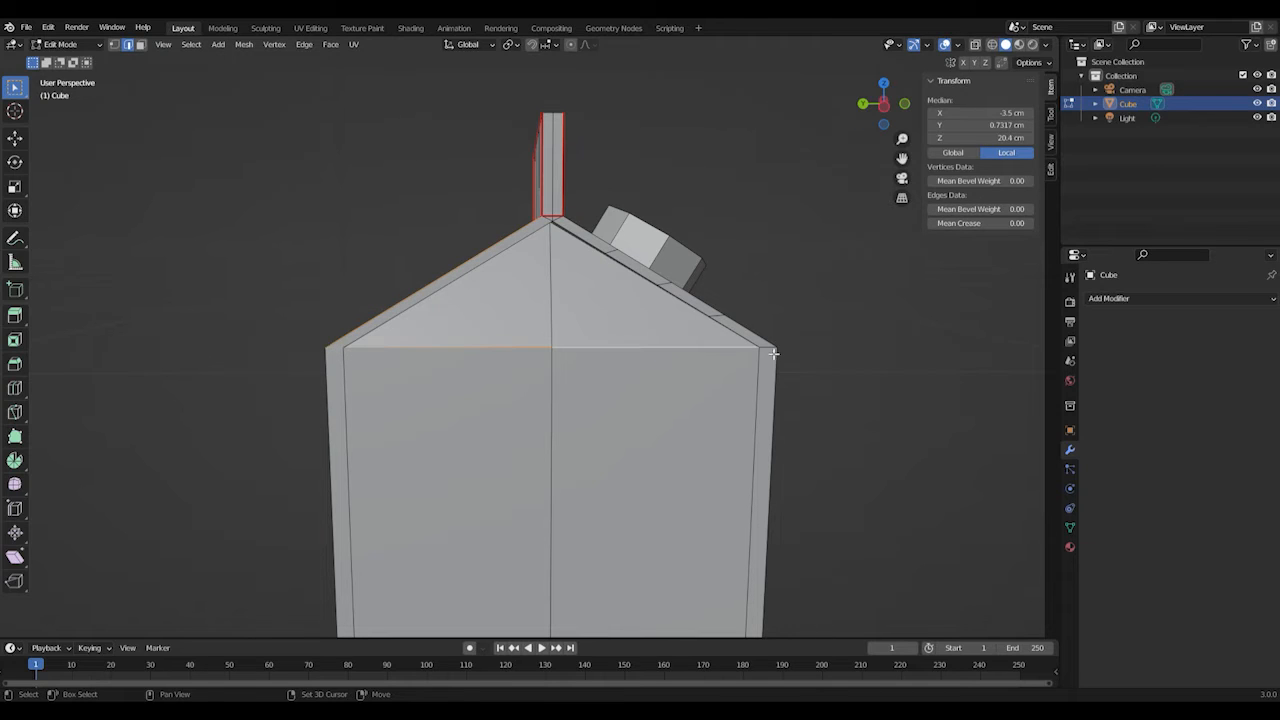
shift+click(774, 352)
shift+click(756, 334)
shift+click(713, 311)
shift+click(630, 260)
shift+click(602, 241)
scroll(552, 363, up, 1)
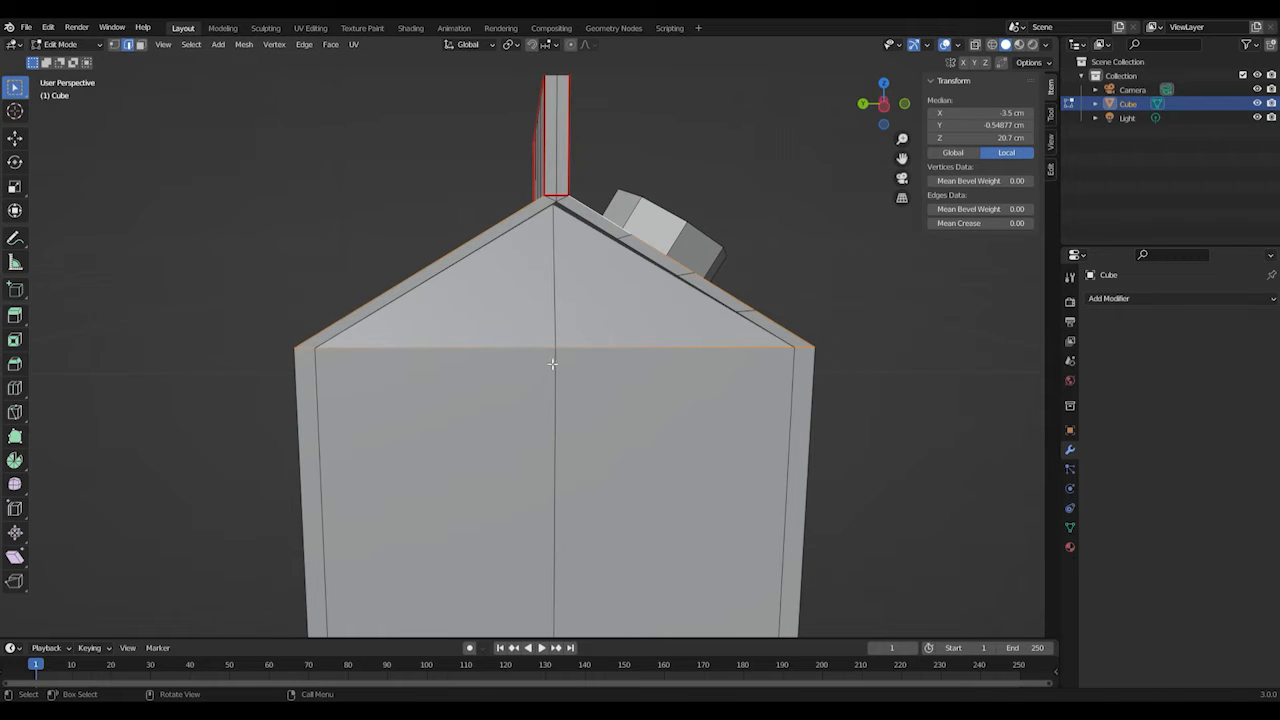
right_click(537, 351)
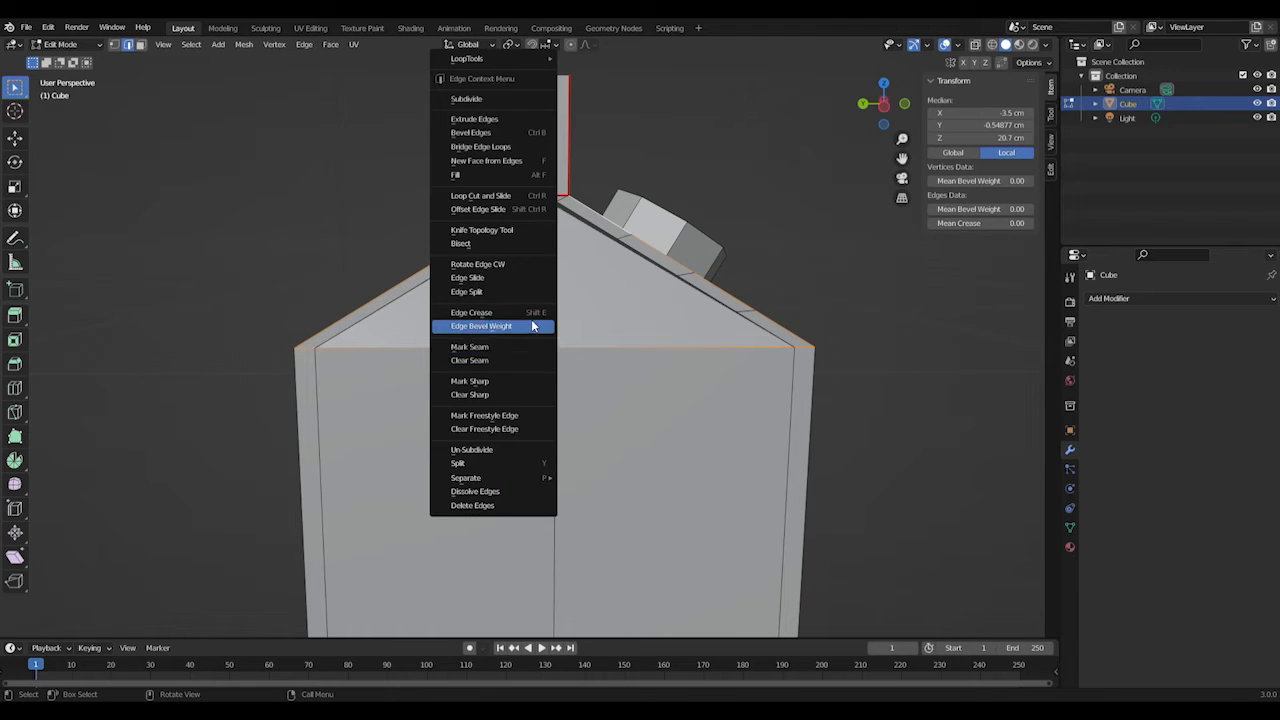
click(528, 348)
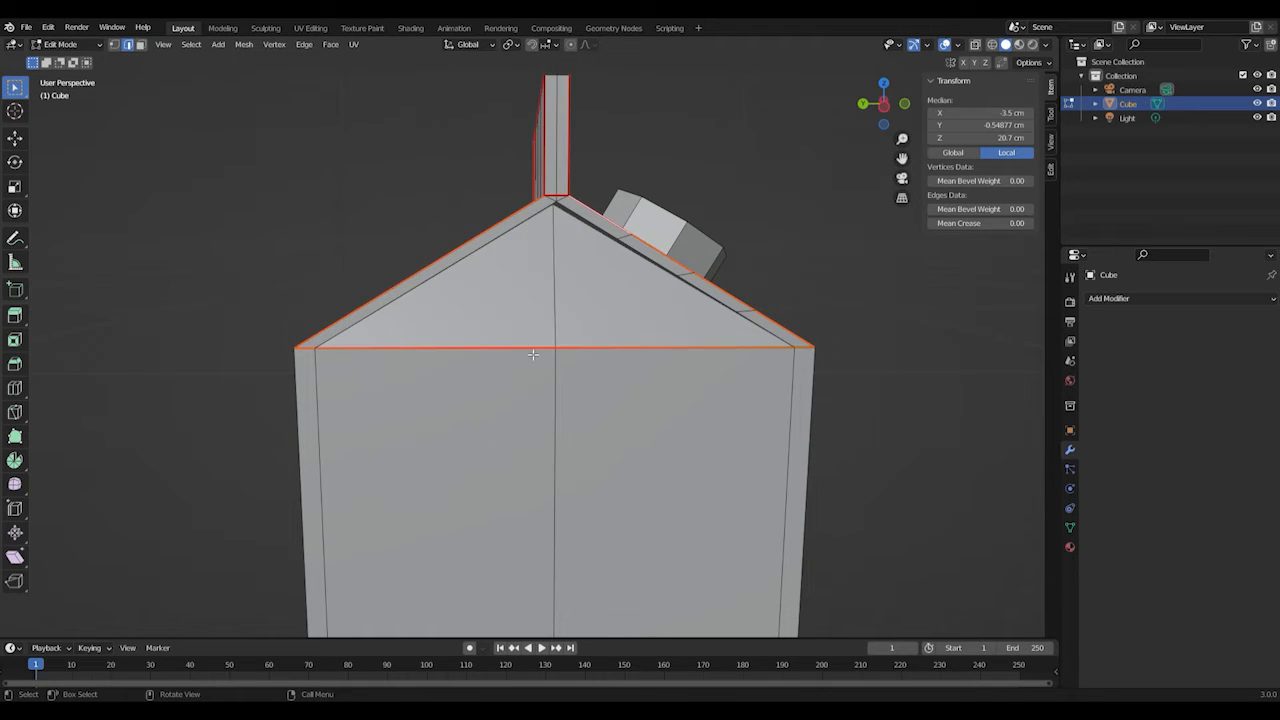
- Examine the marked seams around the carton's gable, body corners, base and top for gaps
click(730, 402)
mouse_move(757, 409)
middle_down()
mouse_move(790, 411)
mouse_move(737, 414)
middle_up()
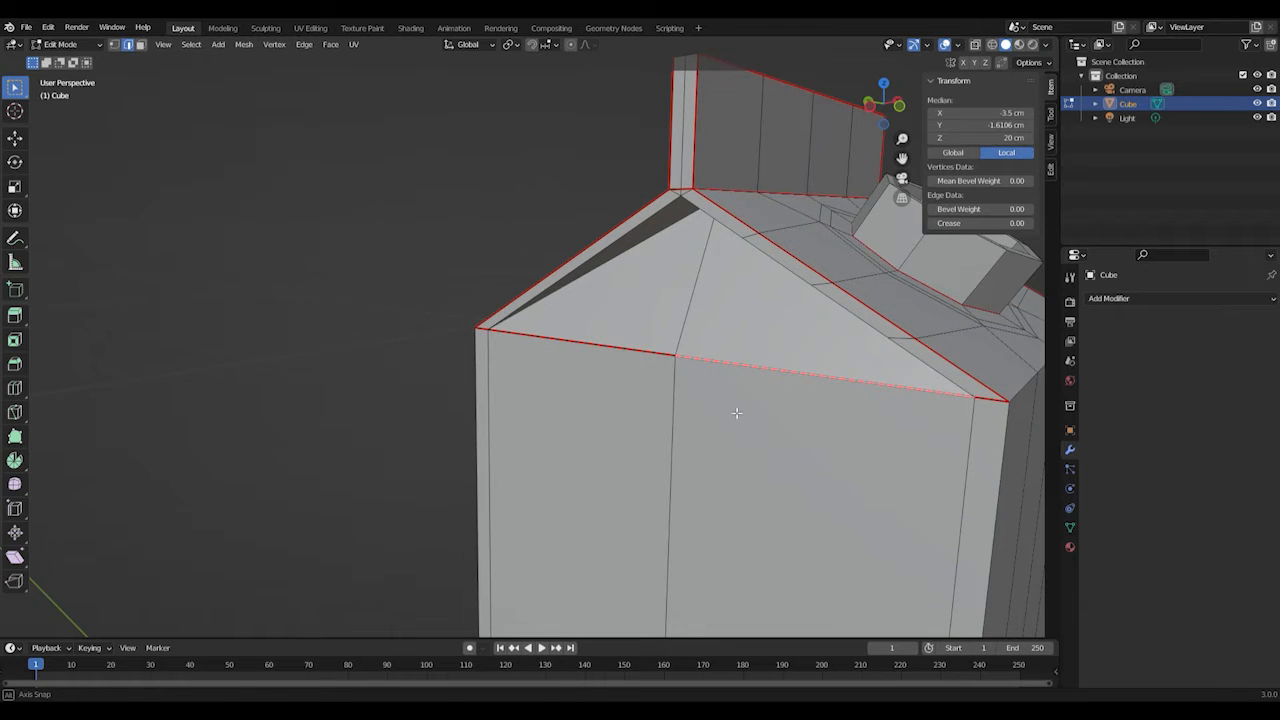
scroll(694, 417, down, 4)
middle_drag(818, 412, 688, 465)
scroll(640, 491, up, 6)
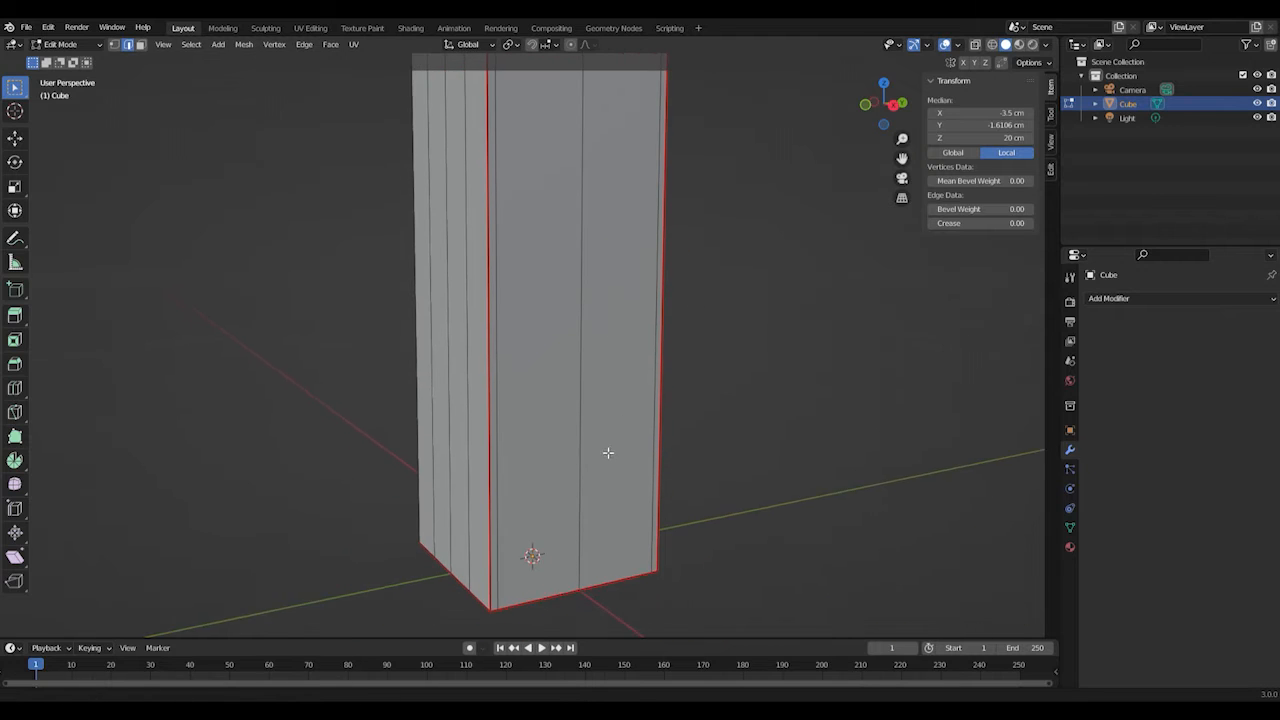
mouse_move(626, 520)
middle_down()
mouse_move(637, 410)
mouse_move(634, 380)
mouse_move(631, 517)
mouse_move(614, 274)
mouse_move(600, 554)
mouse_move(605, 530)
middle_up()
scroll(619, 411, up, 3)
scroll(619, 411, down, 4)
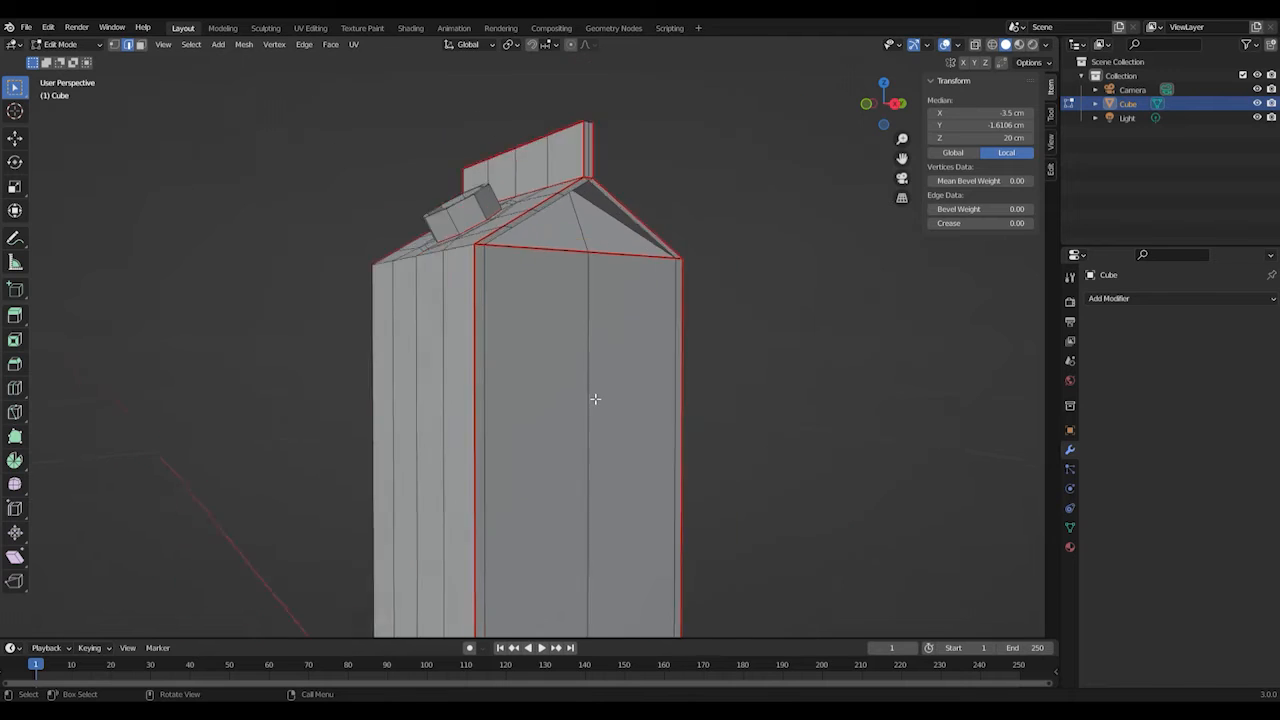
middle_drag(577, 354, 599, 394)
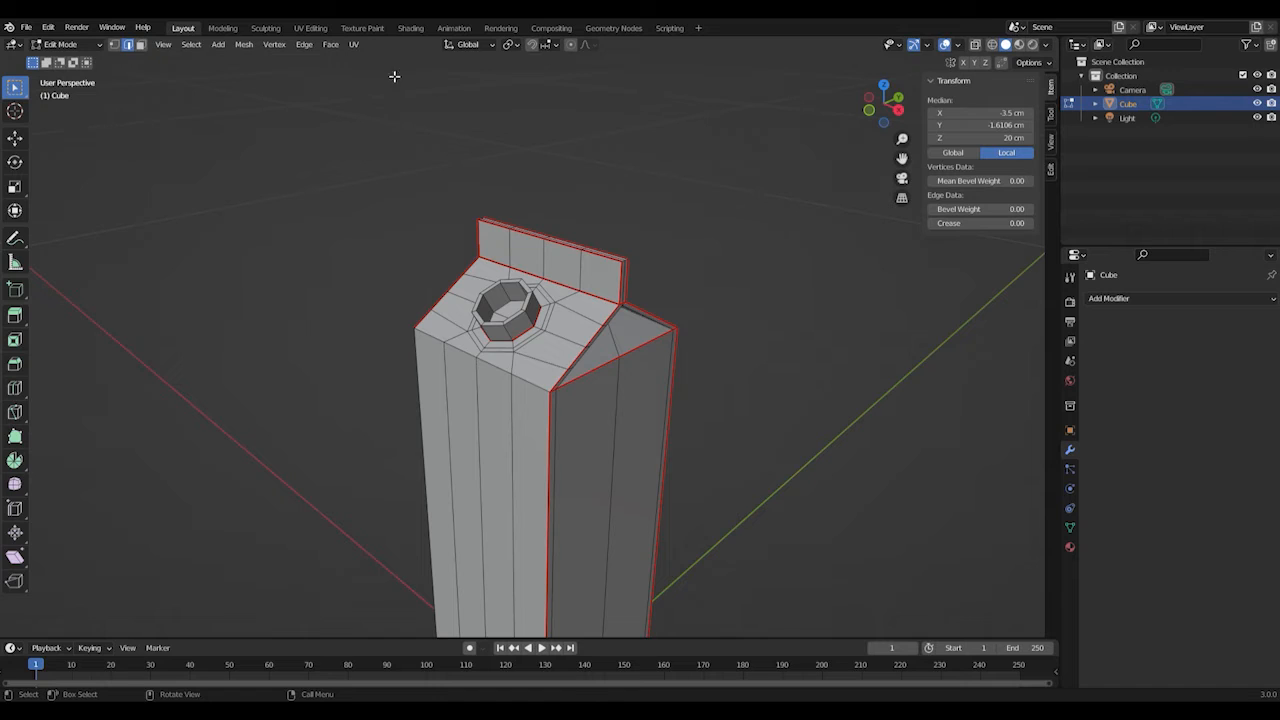
- Switch to the UV Editing workspace with the milk carton mesh still in Edit Mode
click(311, 29)
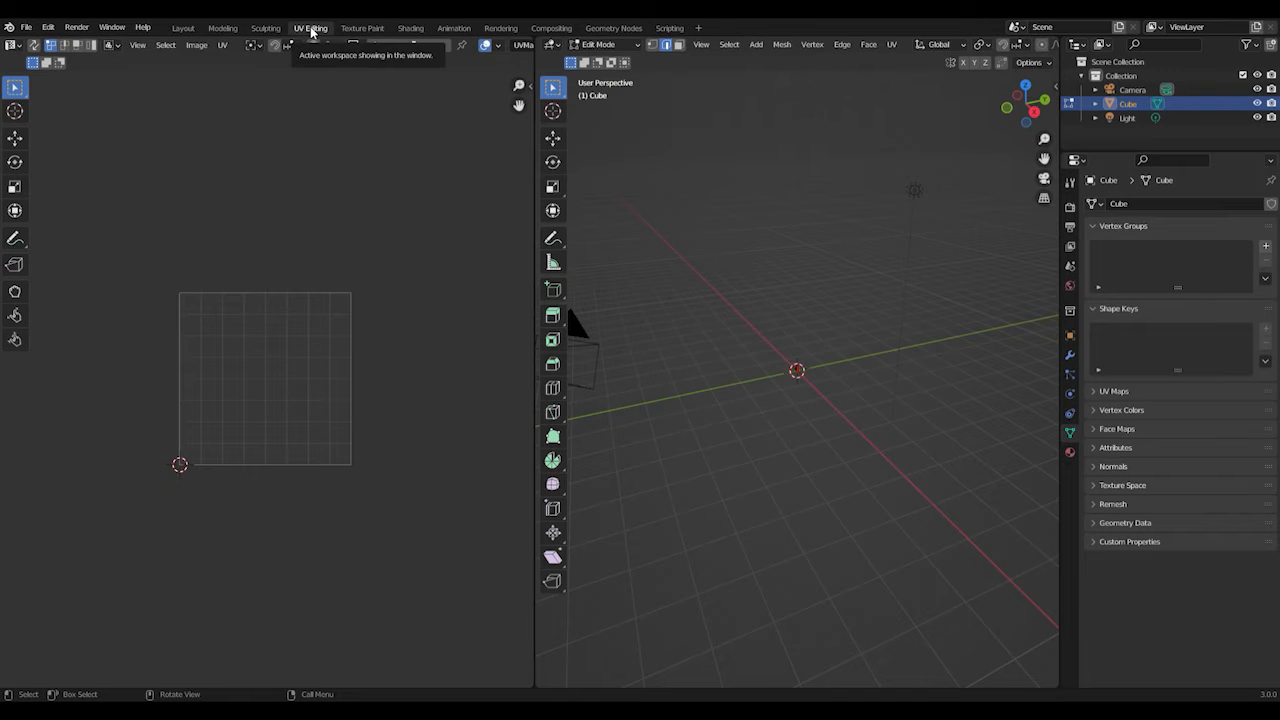
scroll(824, 394, up, 10)
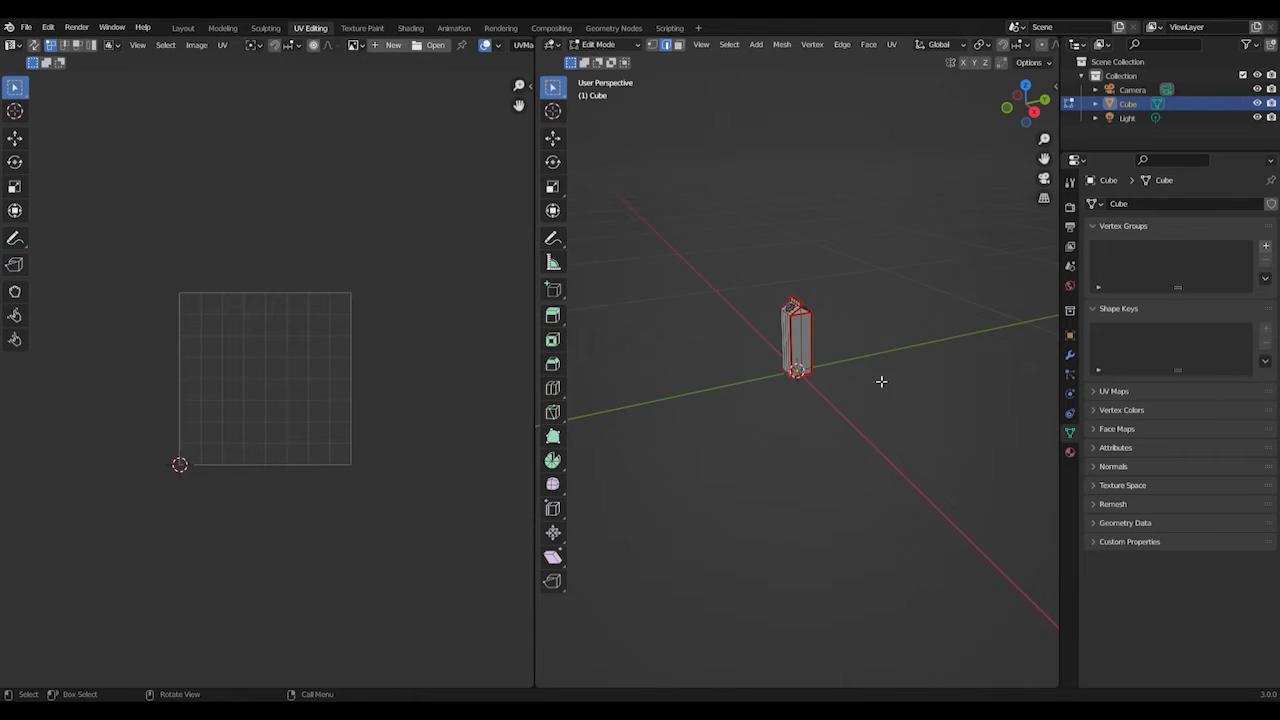
scroll(843, 365, up, 7)
scroll(824, 388, down, 2)
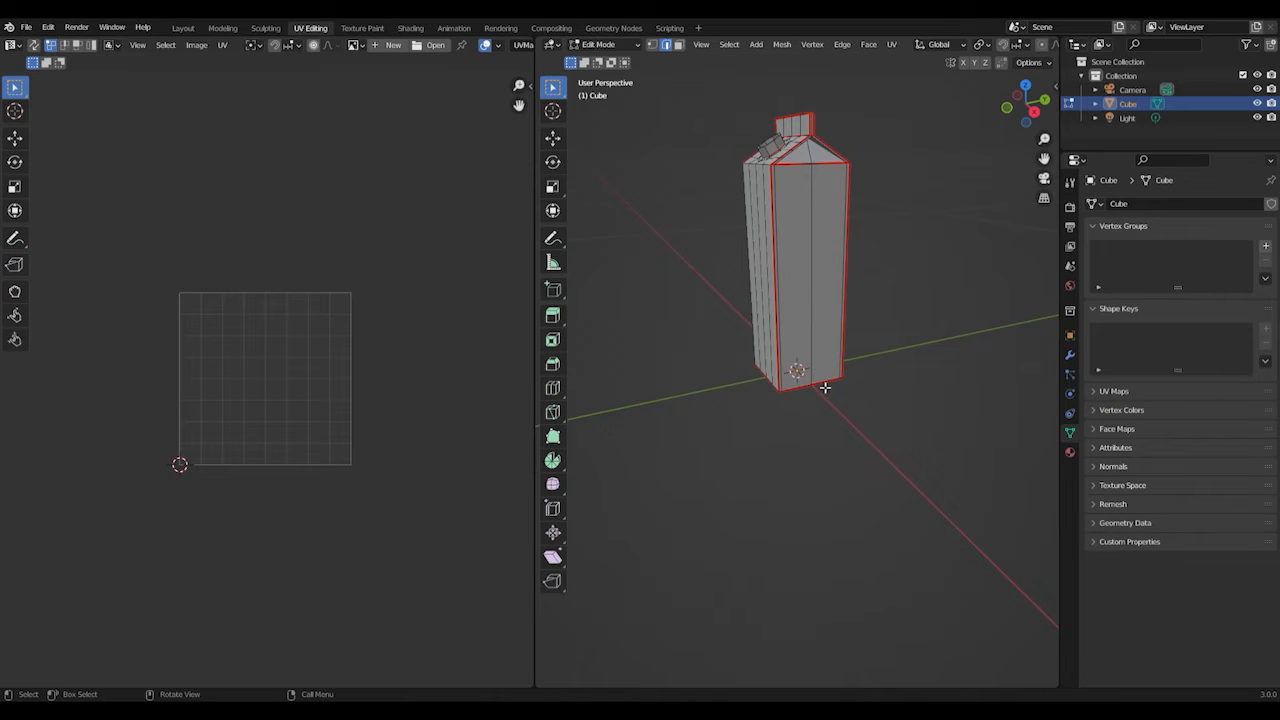
middle_drag(826, 266, 831, 329)
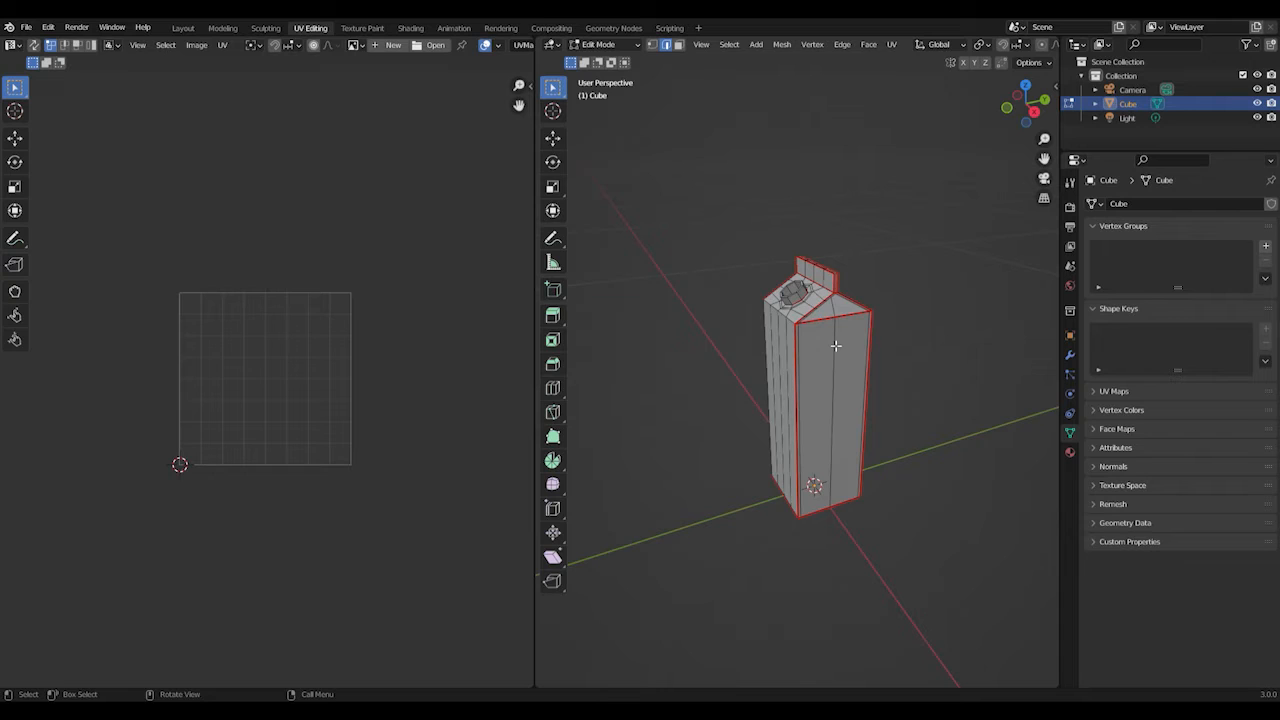
- Select the entire carton mesh and unwrap it along the marked seams
key(a)
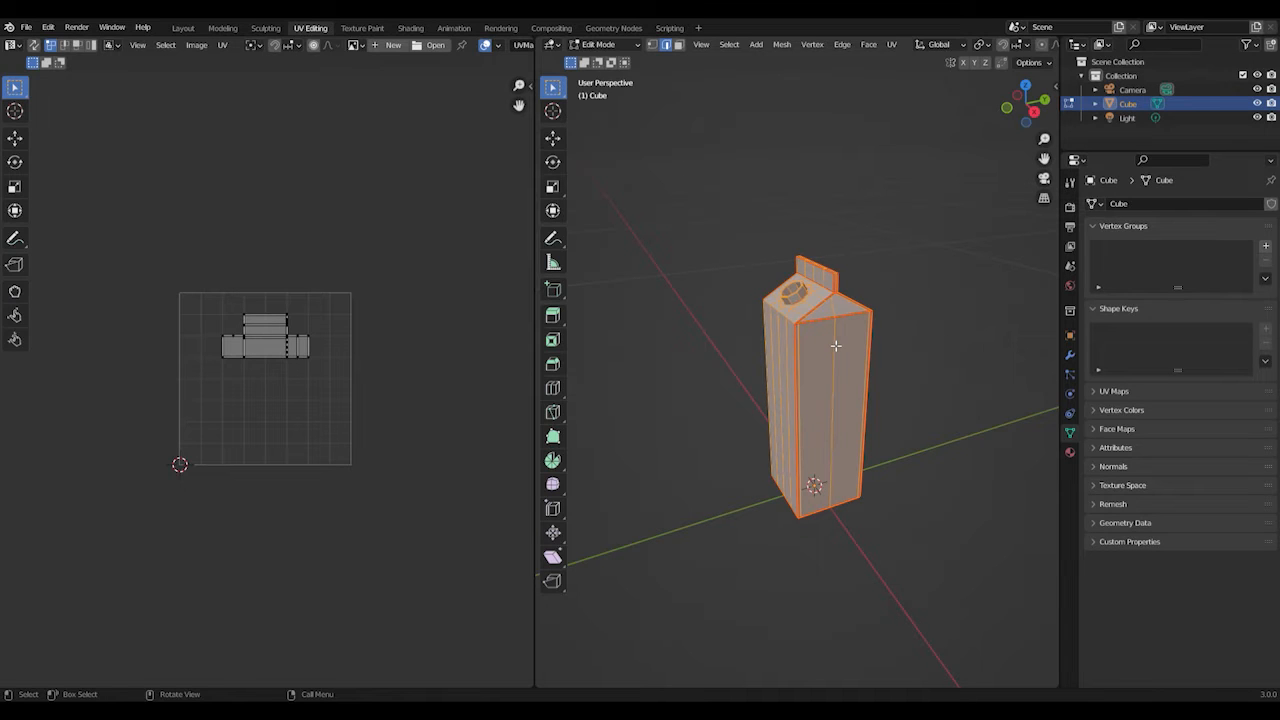
scroll(315, 341, up, 2)
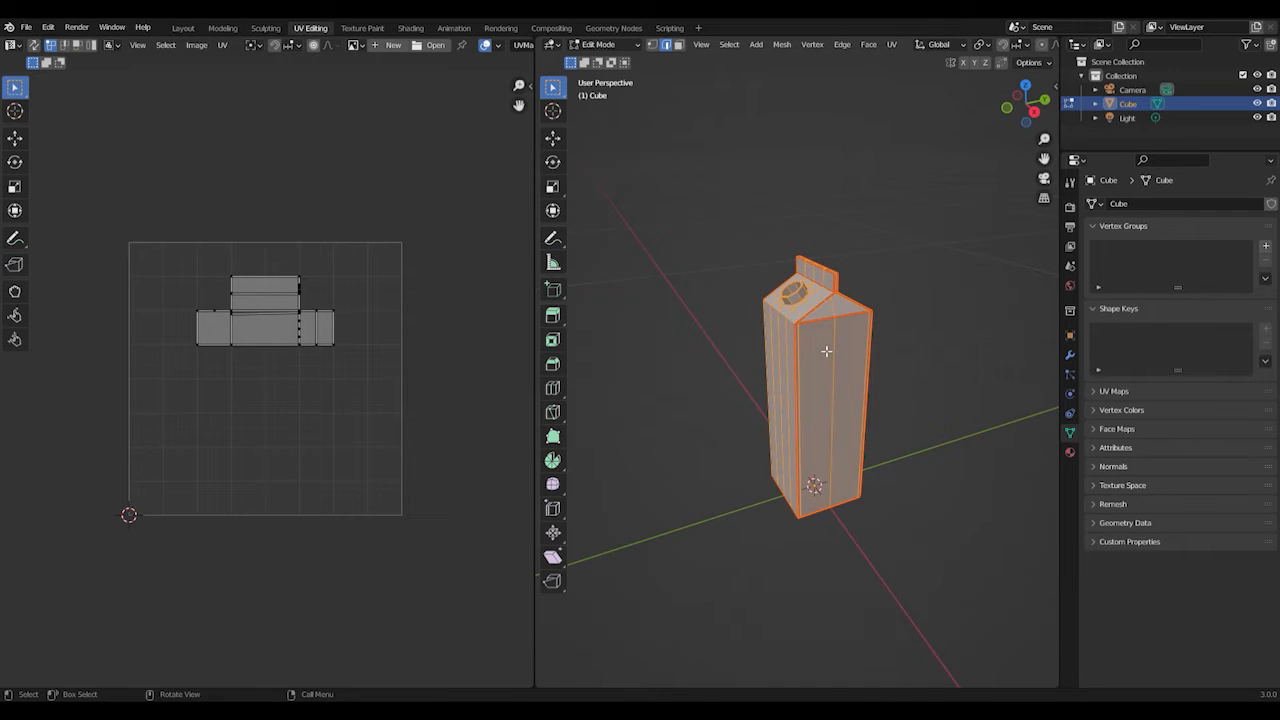
key(u)
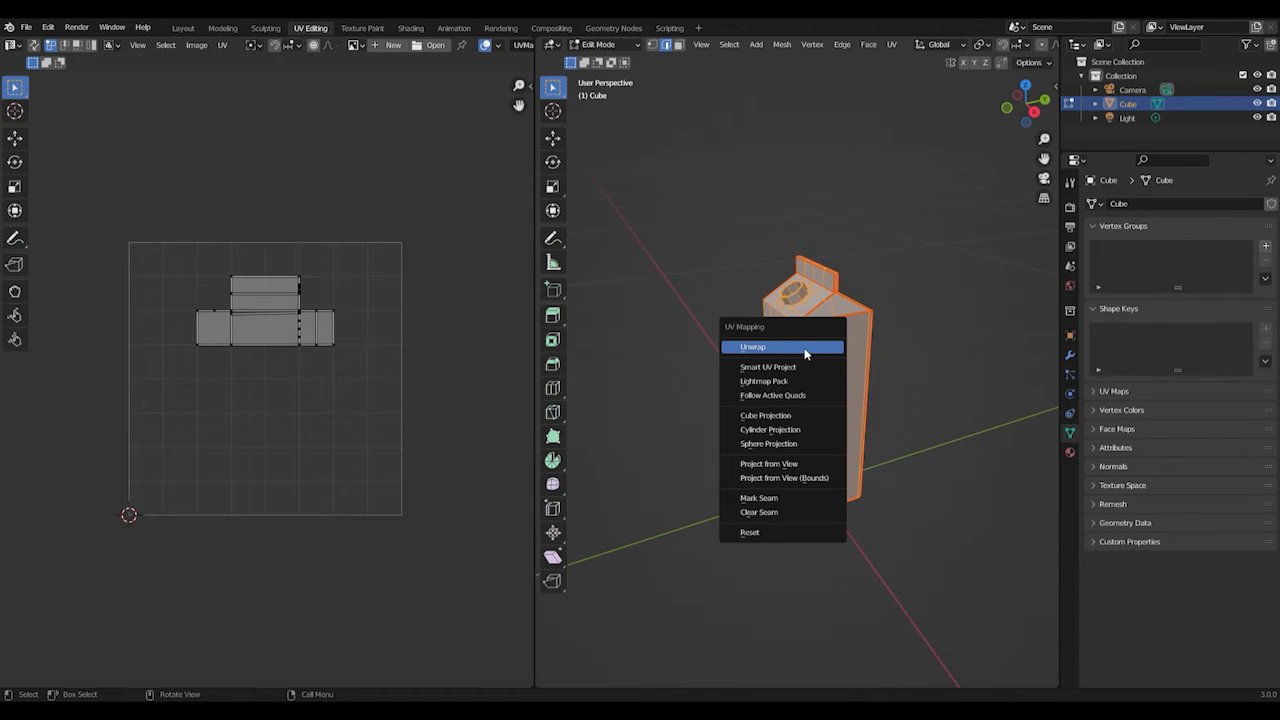
click(754, 348)
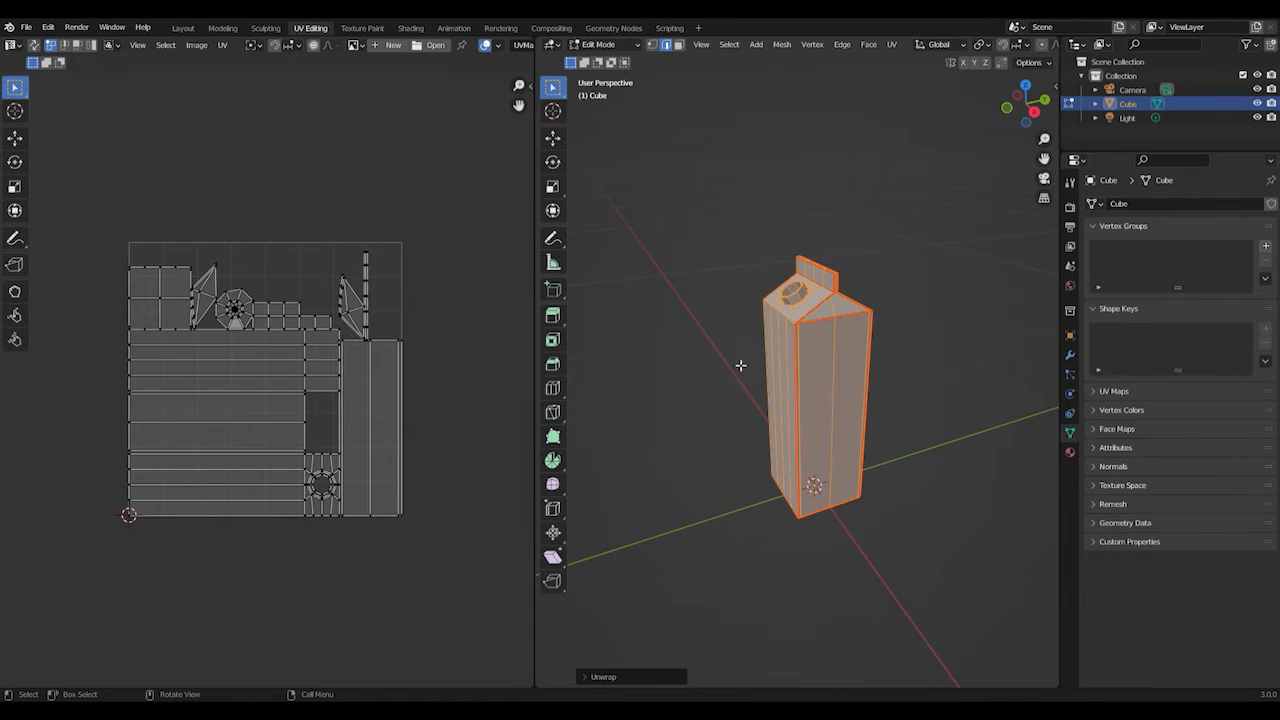
- Select all UV islands of the carton and rotate them by -90 degrees
scroll(364, 393, up, 1)
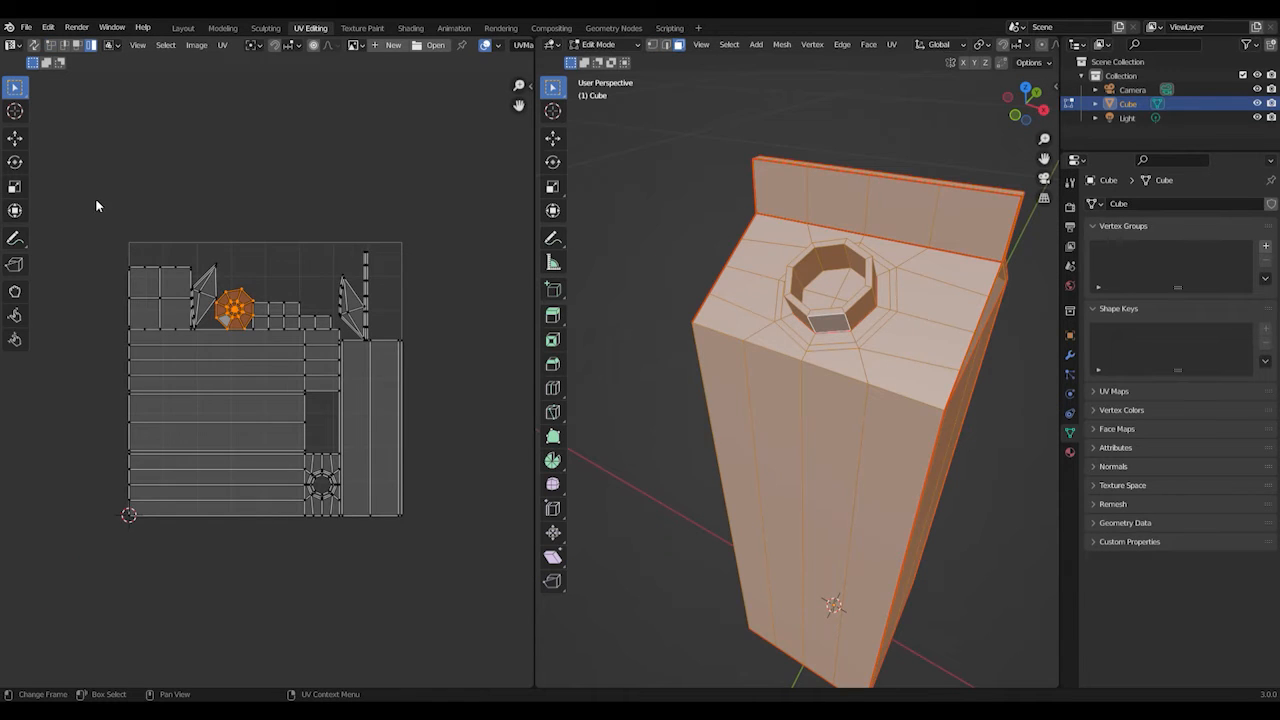
drag(95, 200, 432, 544)
scroll(363, 481, up, 1)
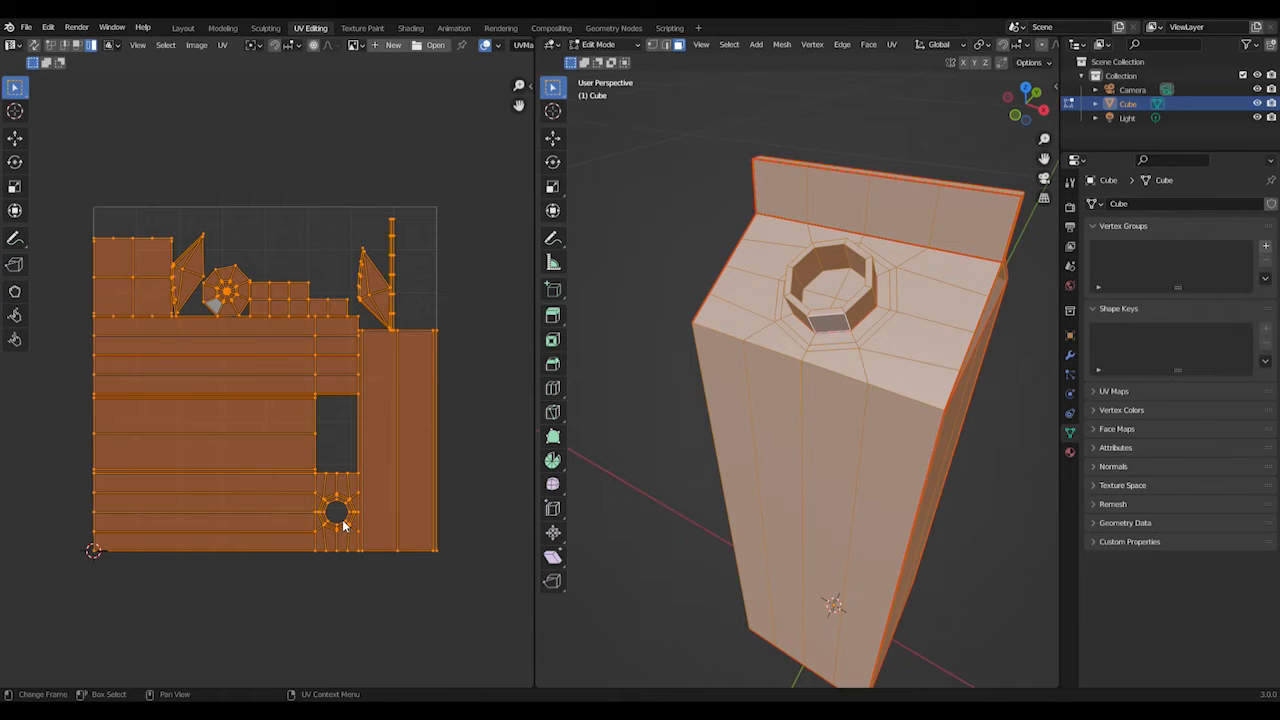
key(r)
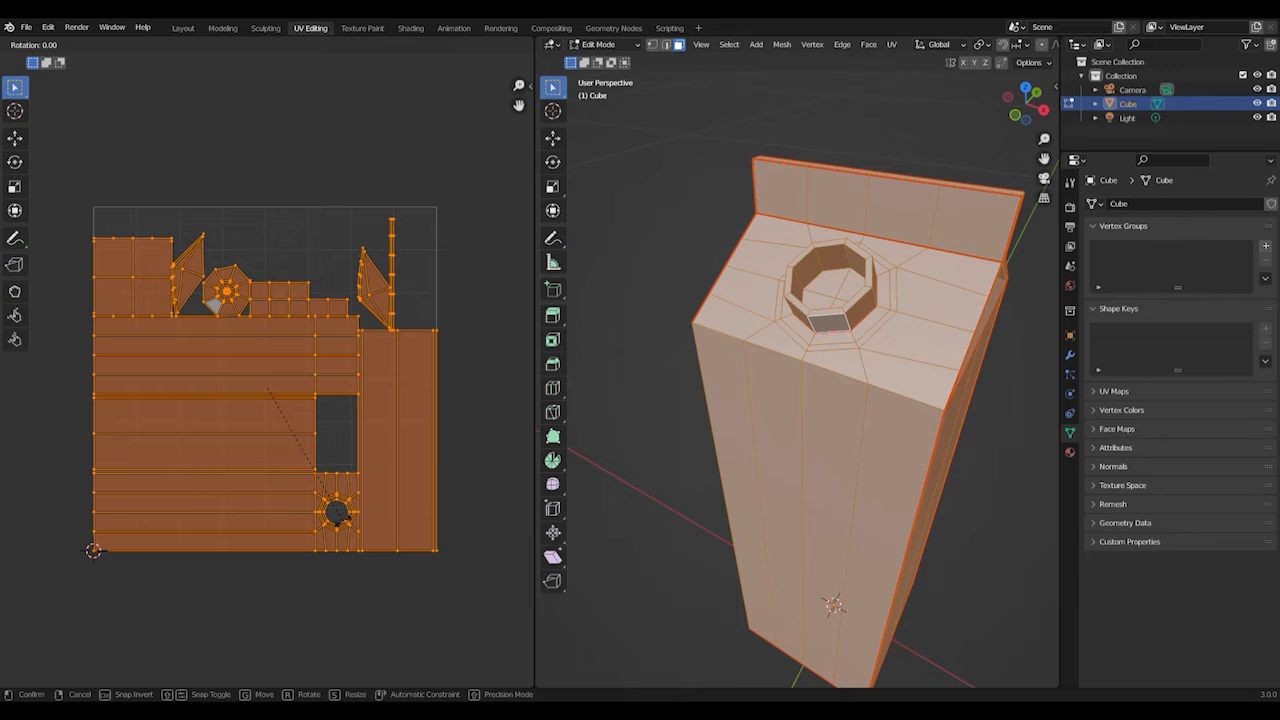
text(-90)
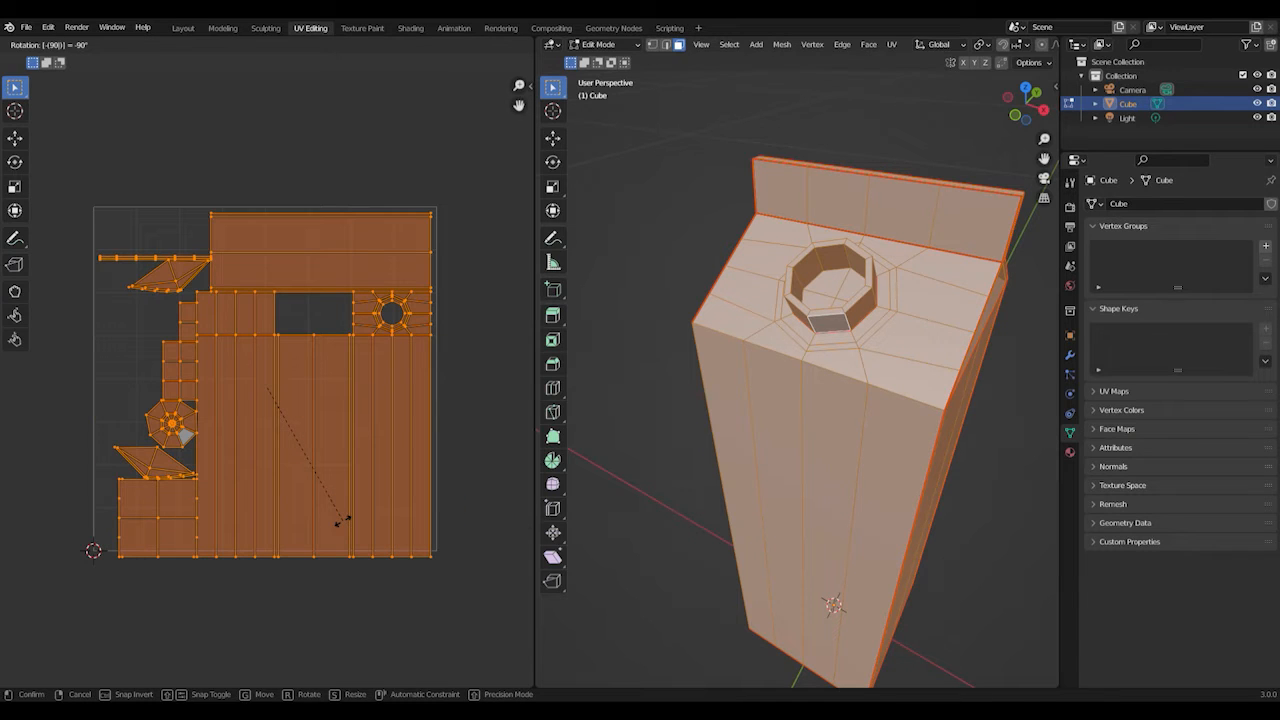
key(Return)
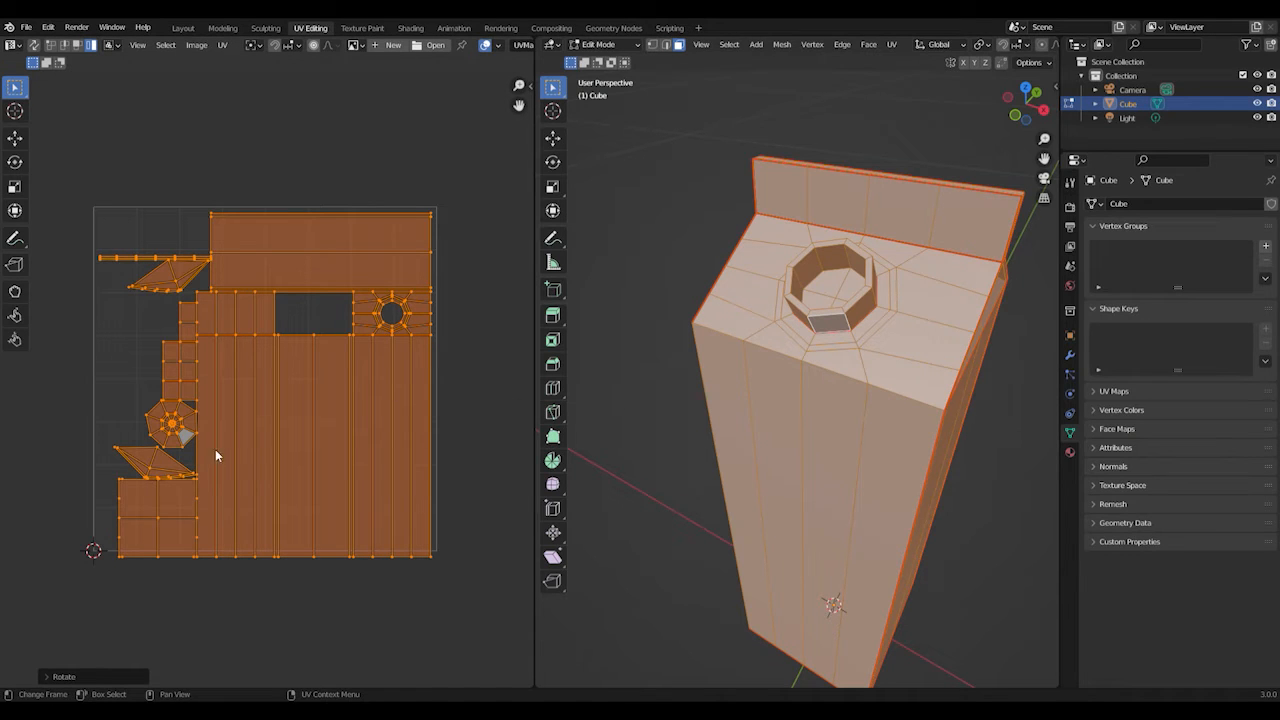
- Select all UV islands again and enable increment snapping with Absolute Grid Snap in the UV editor
click(327, 245)
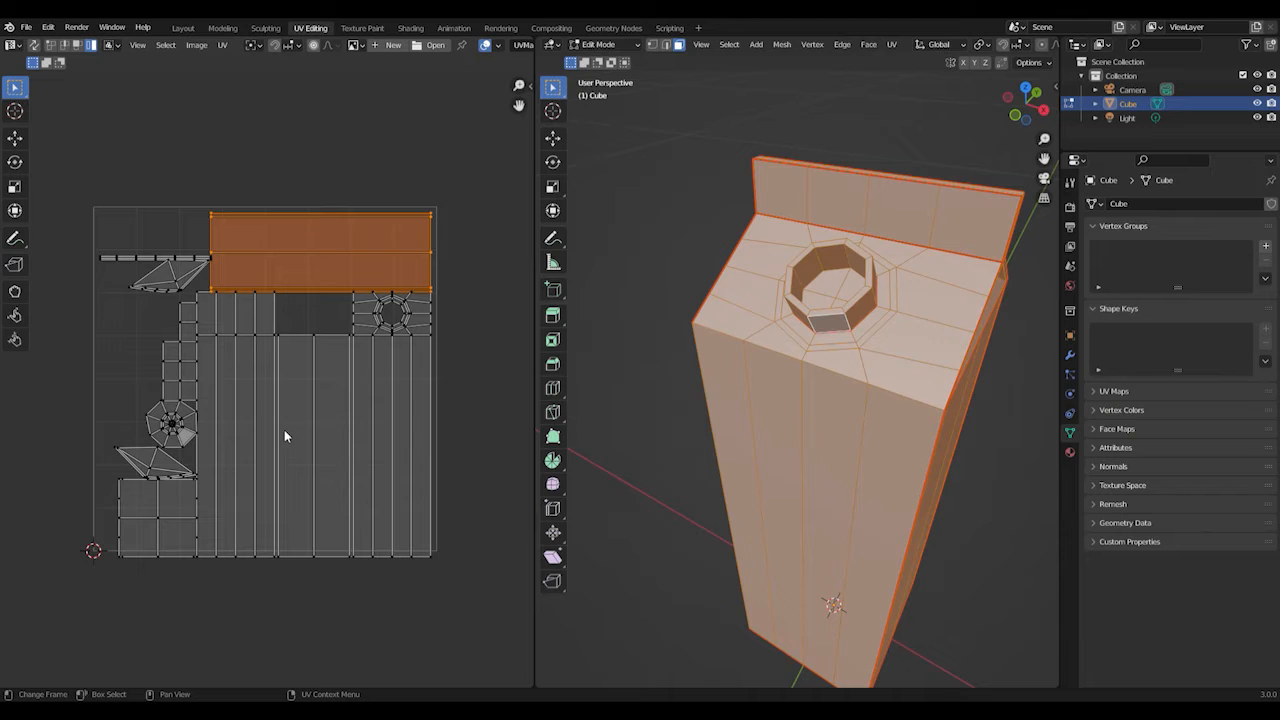
drag(60, 152, 484, 585)
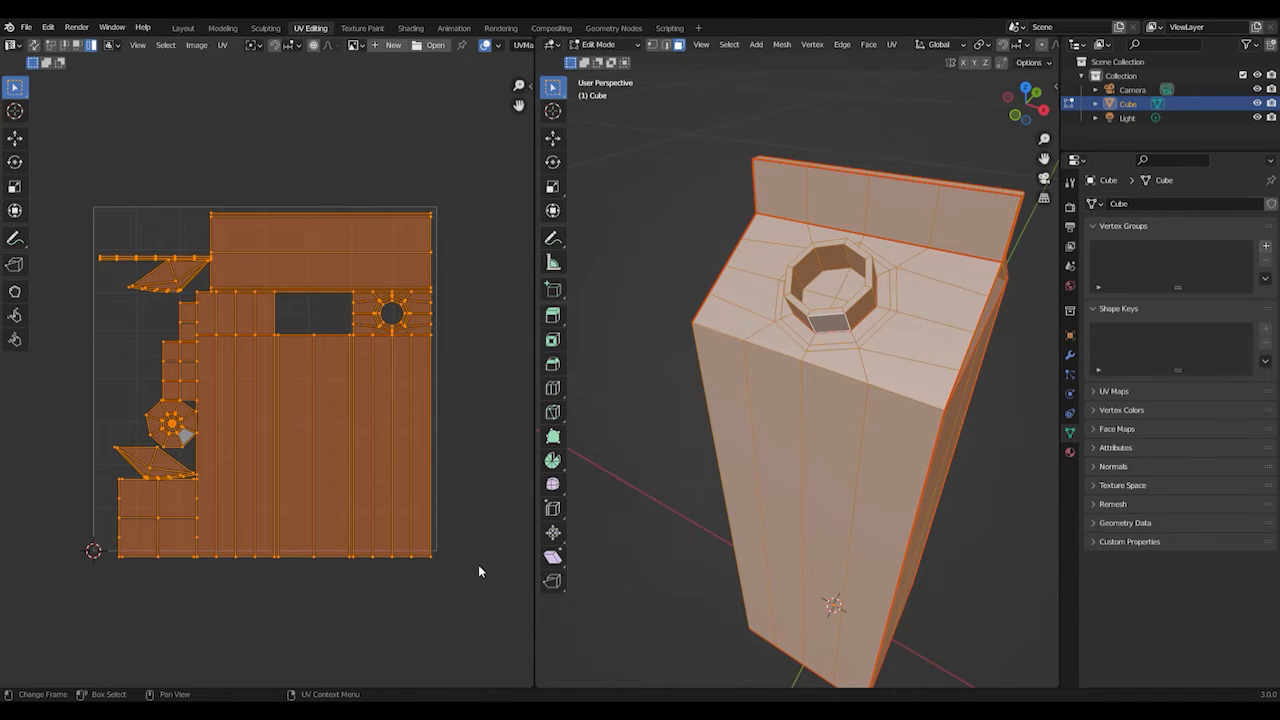
click(275, 47)
click(296, 47)
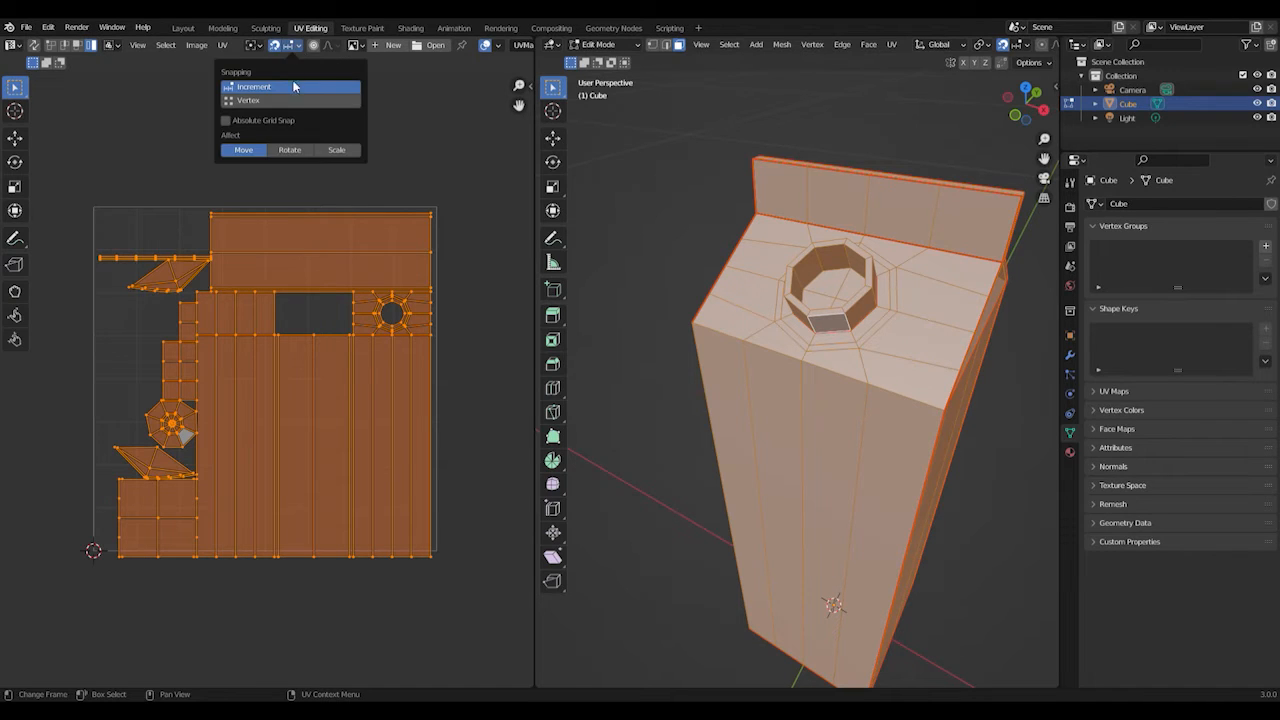
click(228, 121)
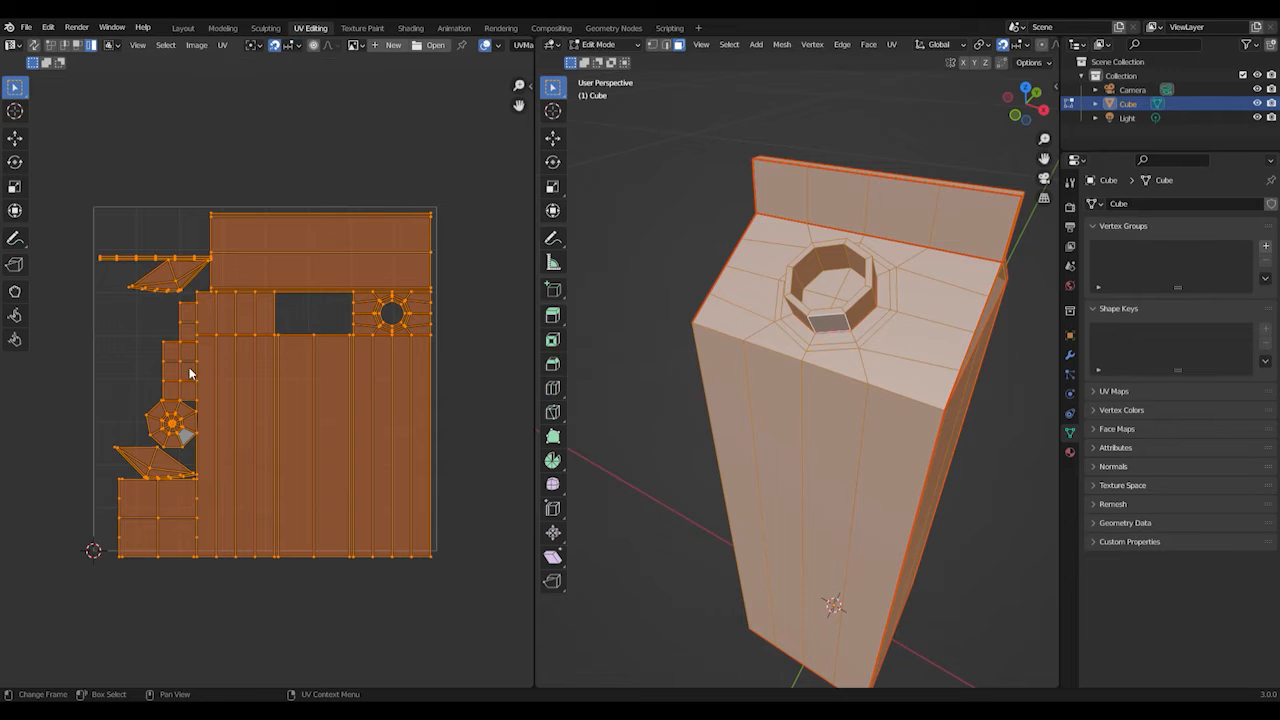
- Move the UV layout by -0.0625 in X and 0.0176 in Y, snapping its lower edge onto the UV square's lower boundary
scroll(172, 455, up, 2)
middle_drag(199, 558, 313, 456)
key(g)
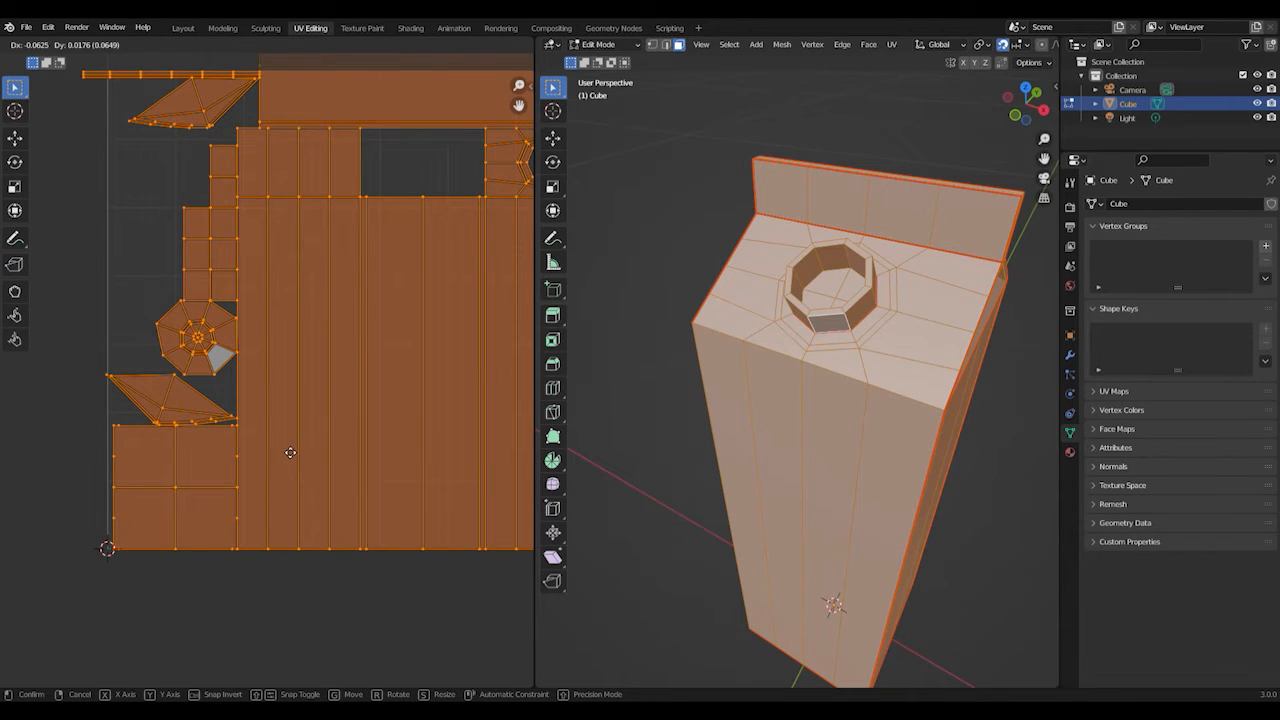
click(288, 453)
- Move the UV layout horizontally so its right edge snaps to the UV square's right boundary, and turn snapping off
middle_drag(331, 540, 166, 510)
key(g)
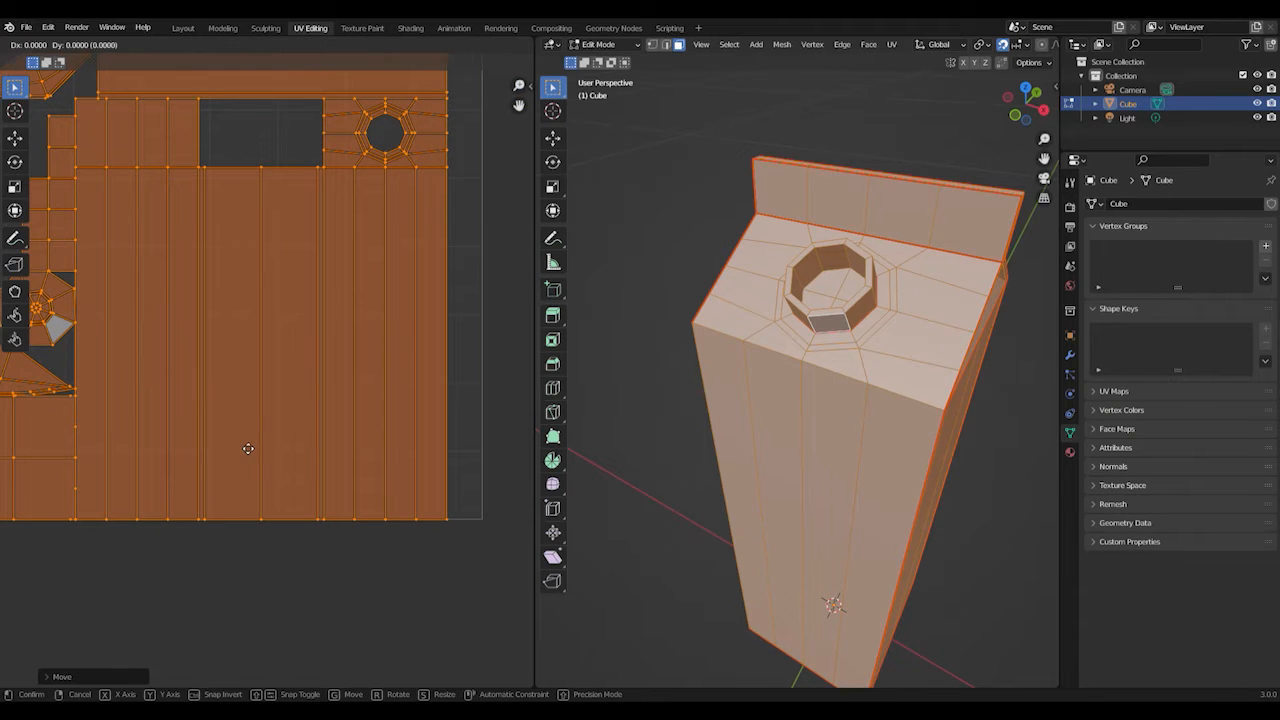
click(279, 451)
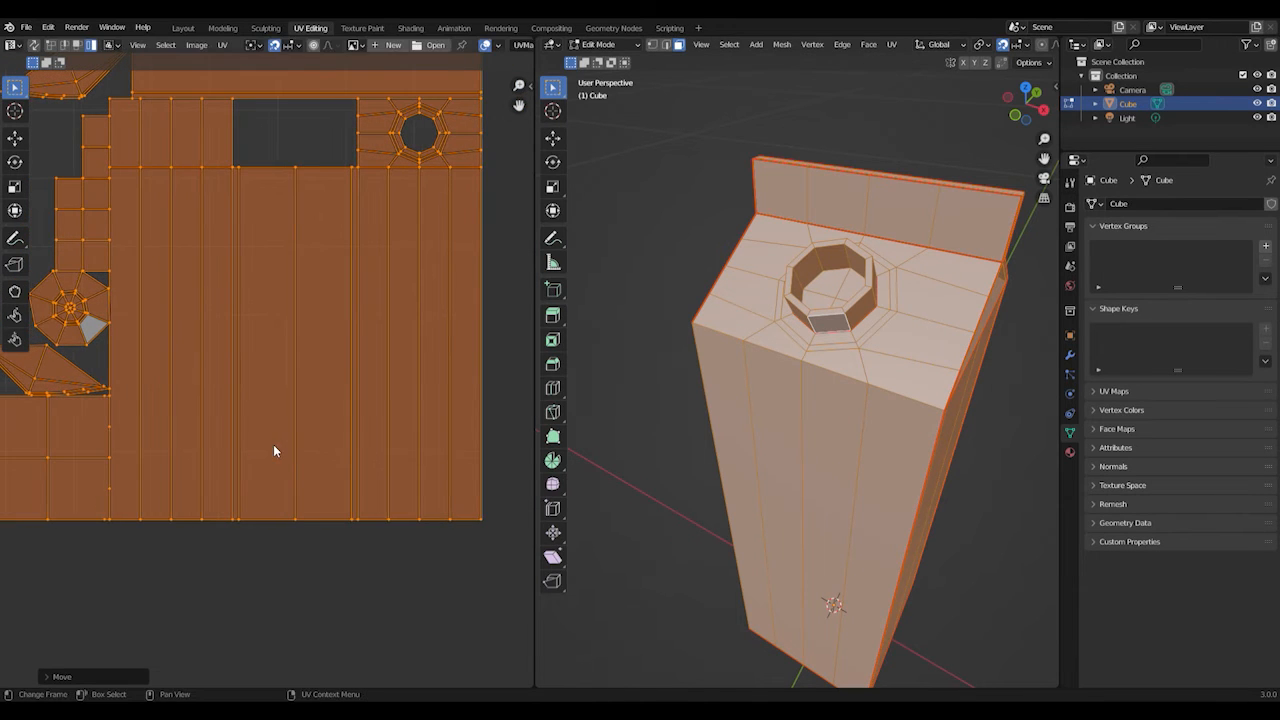
scroll(305, 458, down, 2)
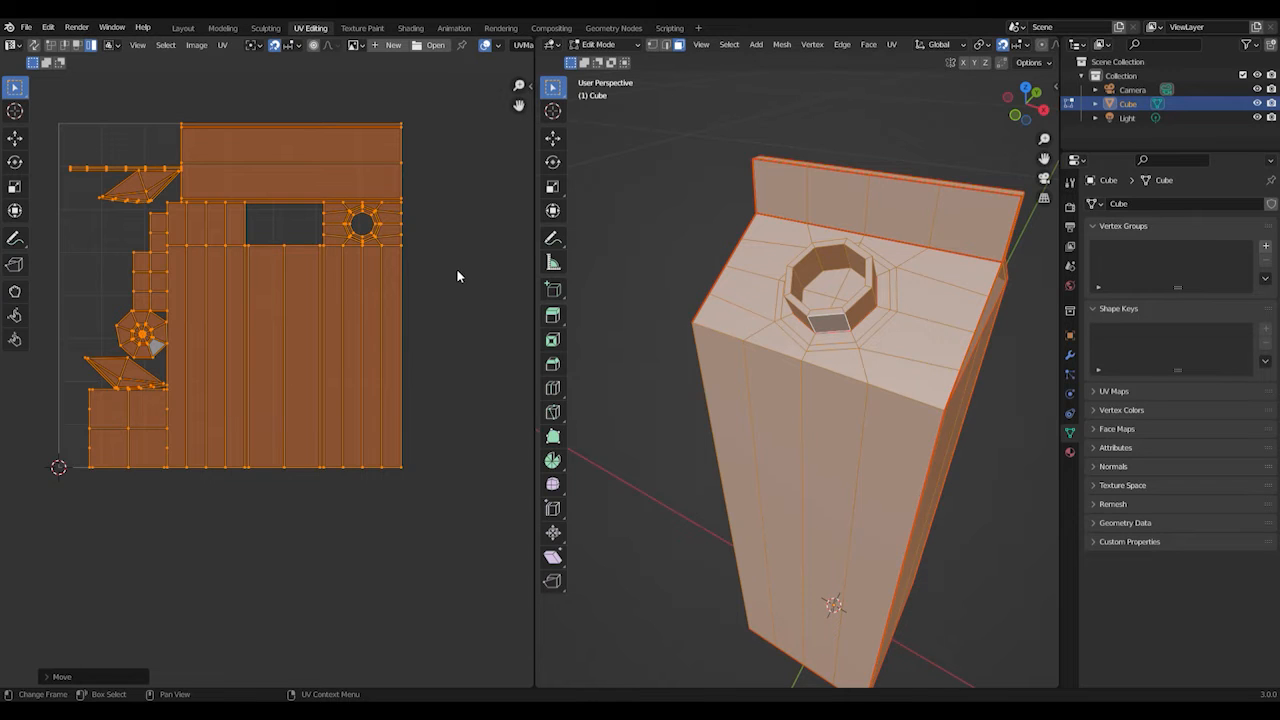
click(274, 45)
- Create a new 1024 × 1024 px image named Untitled in the UV editor with Color Grid as its generated type
click(384, 47)
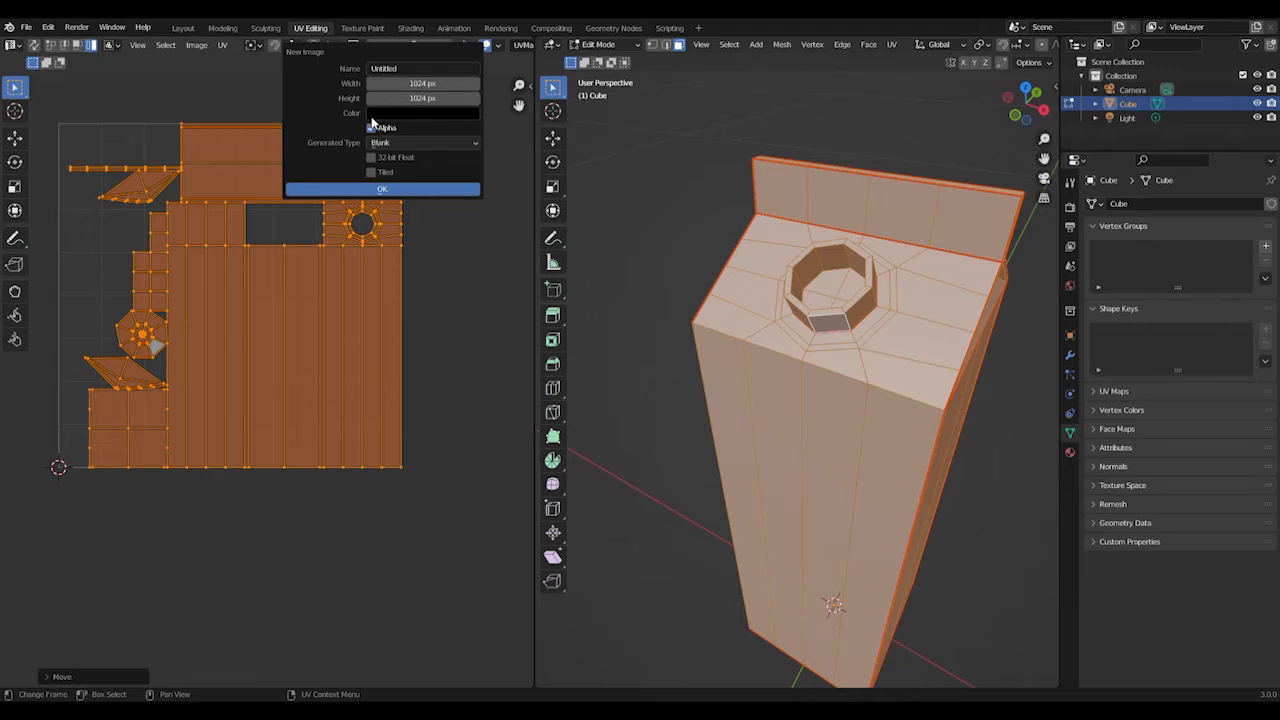
click(390, 142)
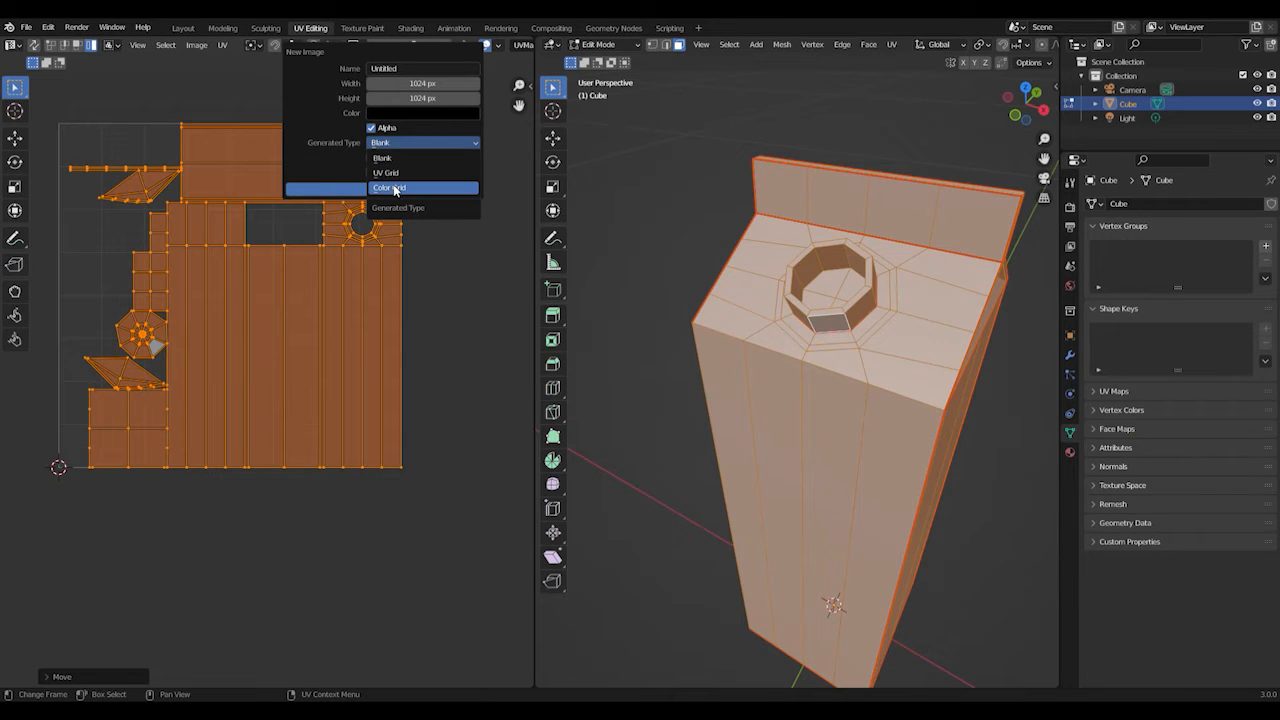
click(394, 188)
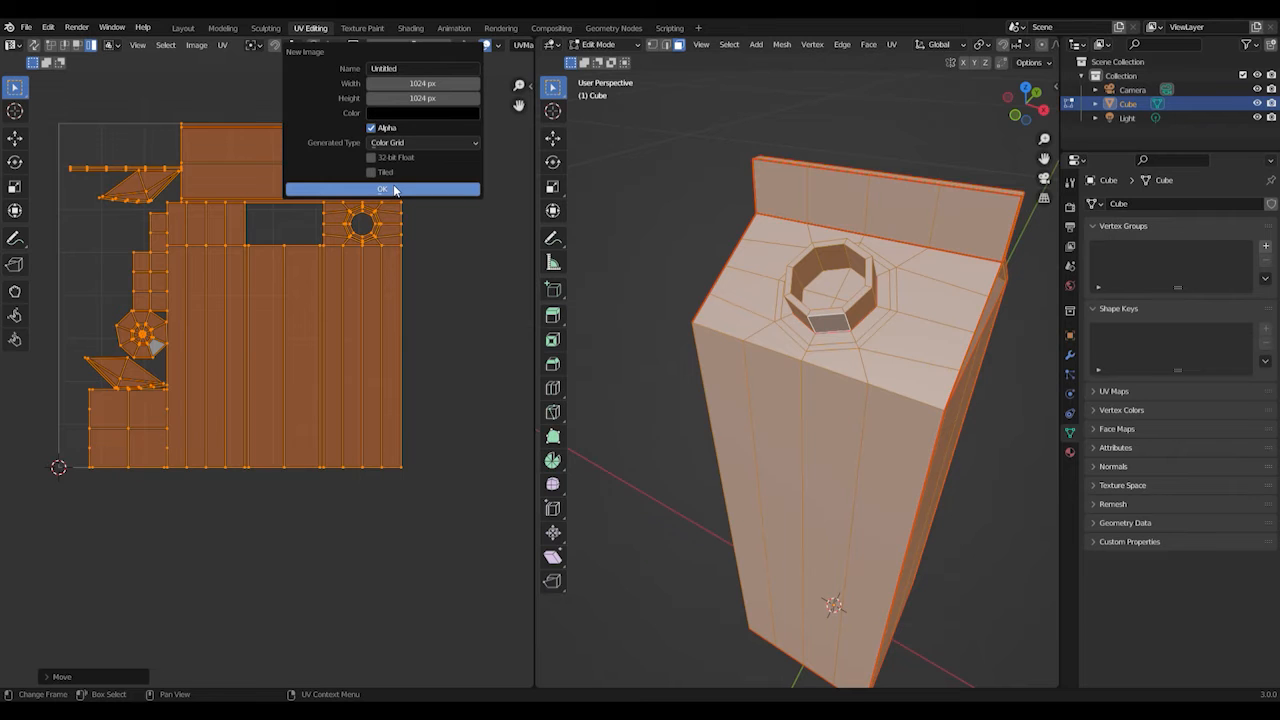
click(394, 189)
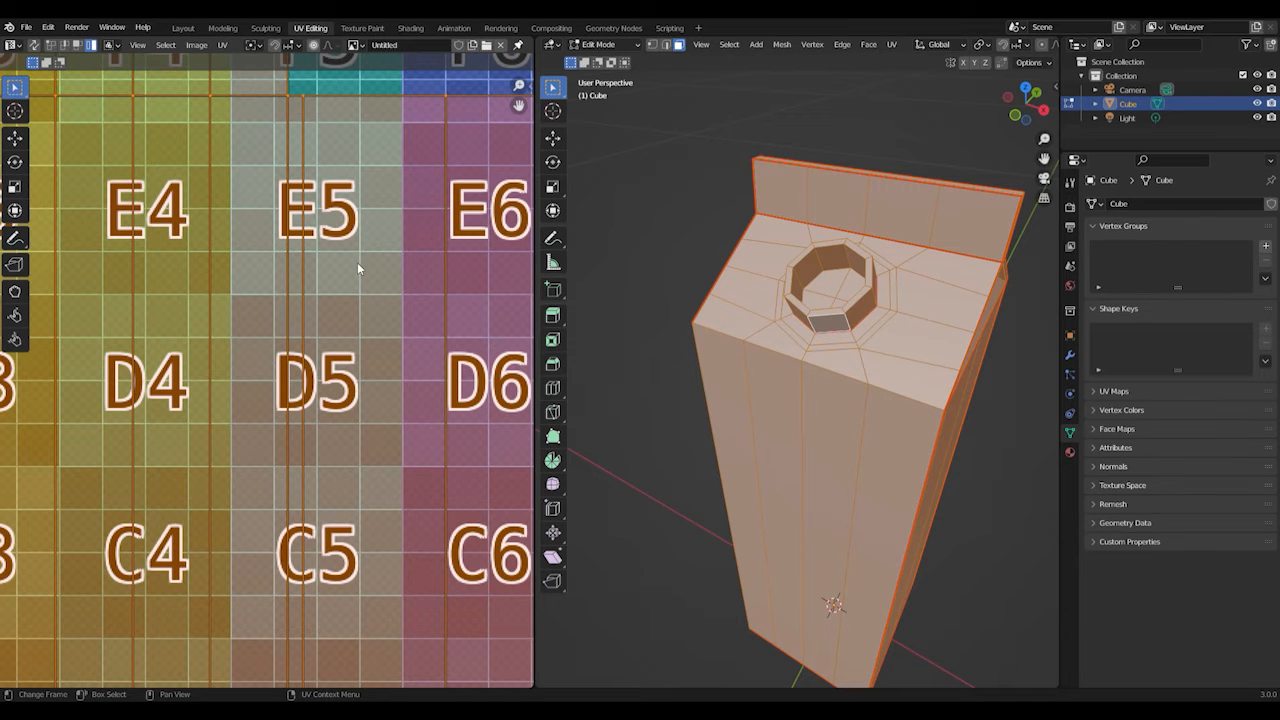
scroll(357, 262, down, 6)
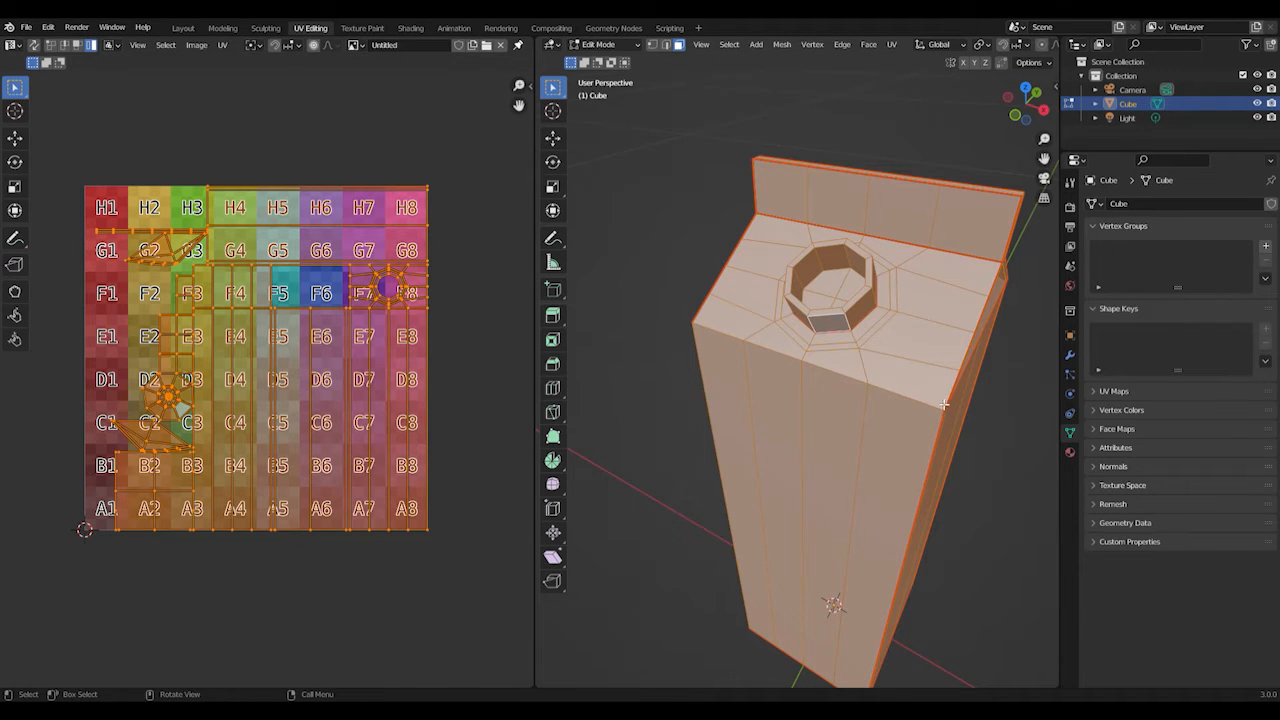
- Deselect the carton mesh and set the 3D viewport shading to Material Preview
click(714, 244)
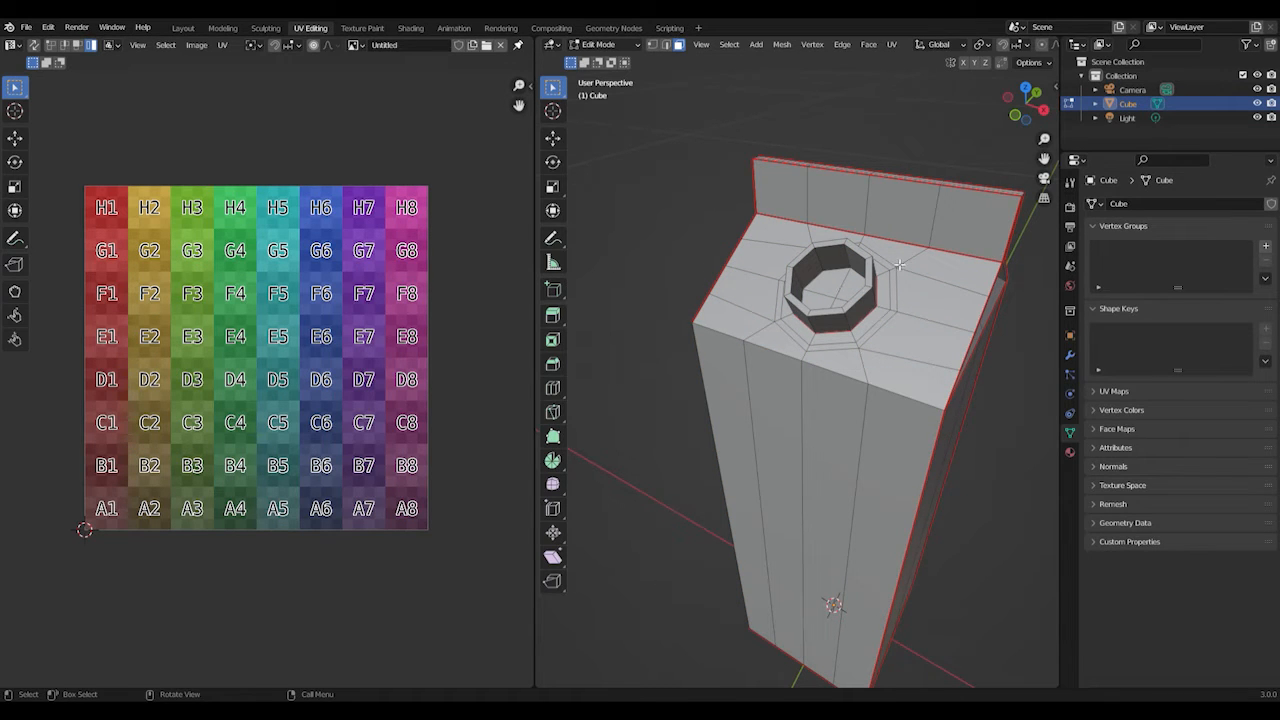
drag(1068, 229, 1242, 229)
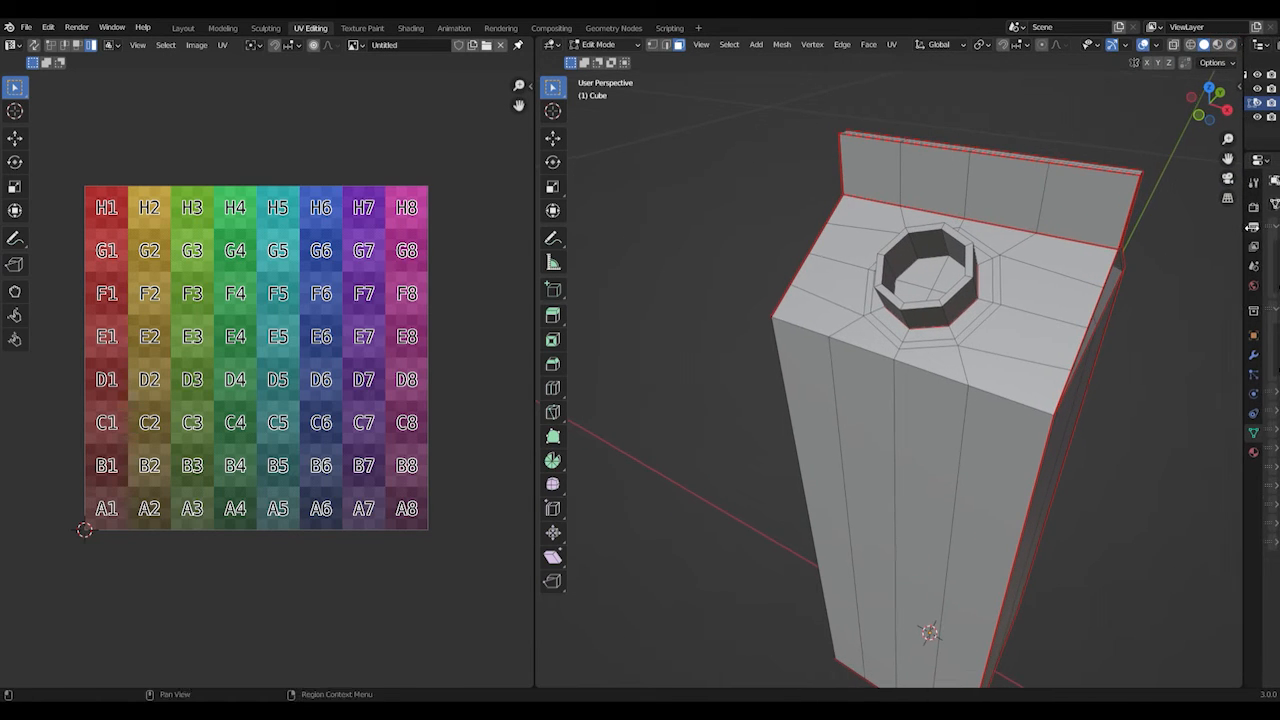
click(1231, 47)
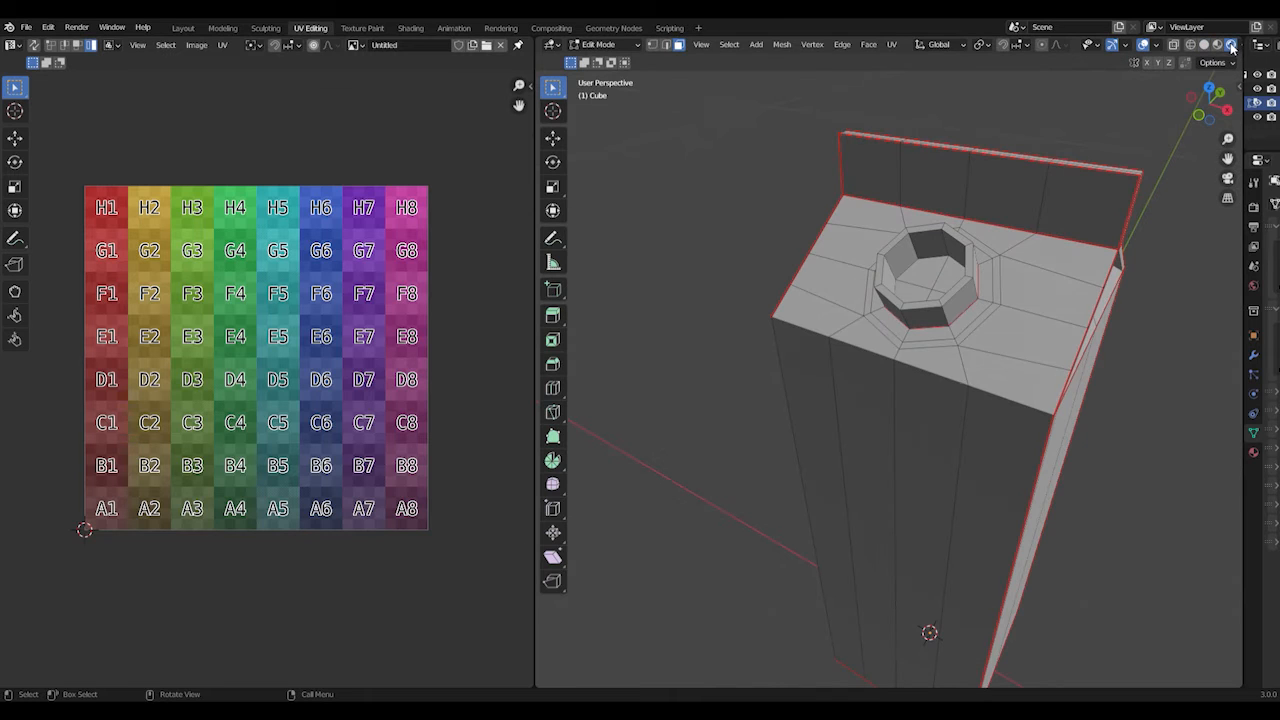
click(1218, 47)
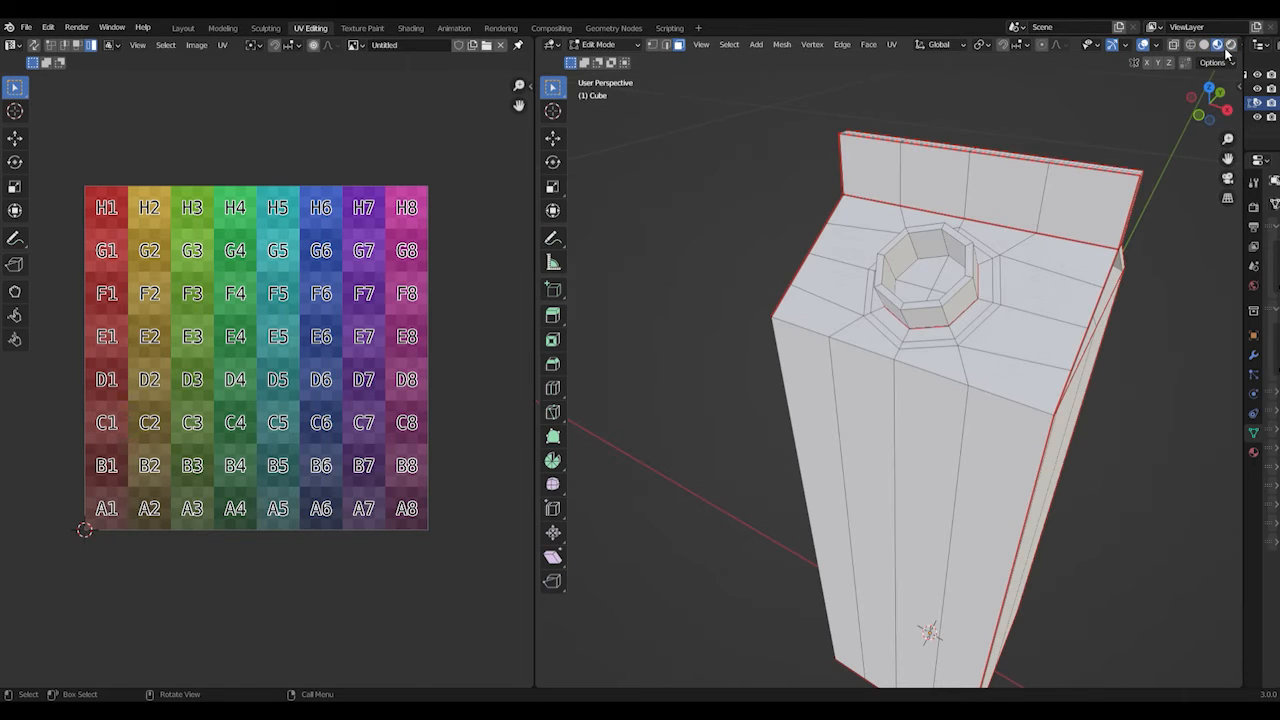
drag(1247, 163, 990, 200)
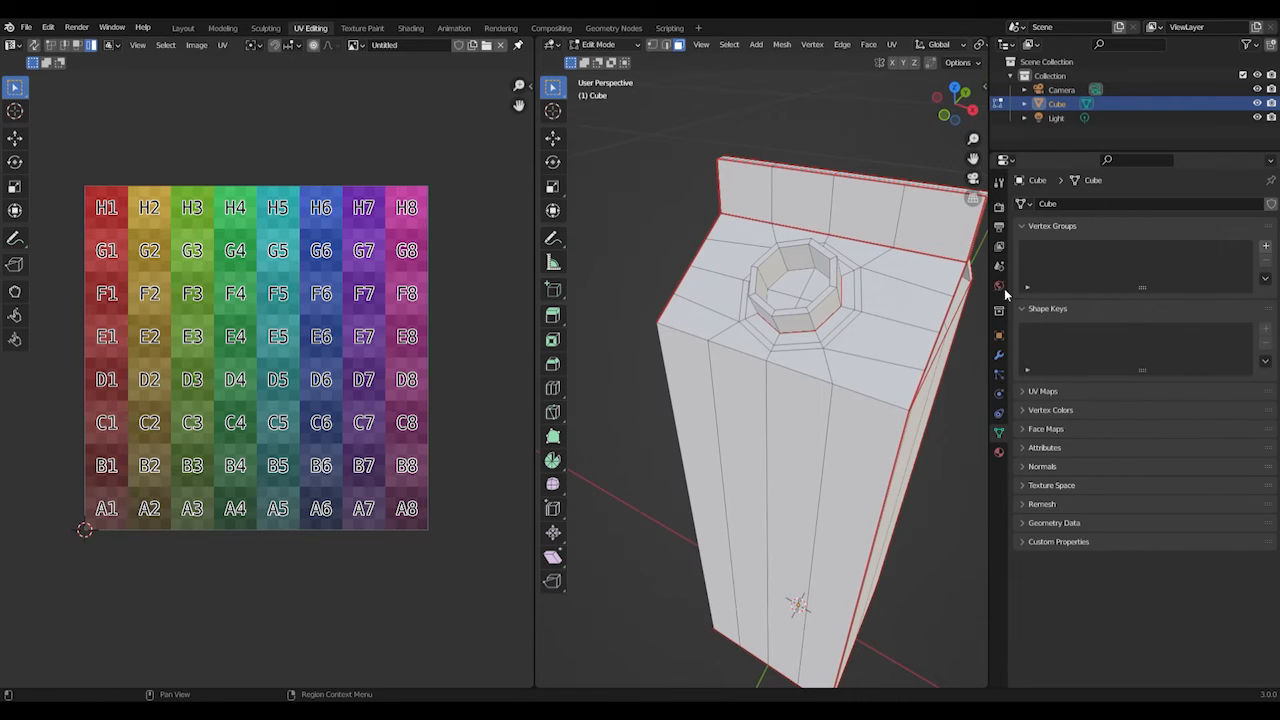
- Connect an Image Texture to the material's Base Color and assign the Untitled color grid image to it
click(998, 455)
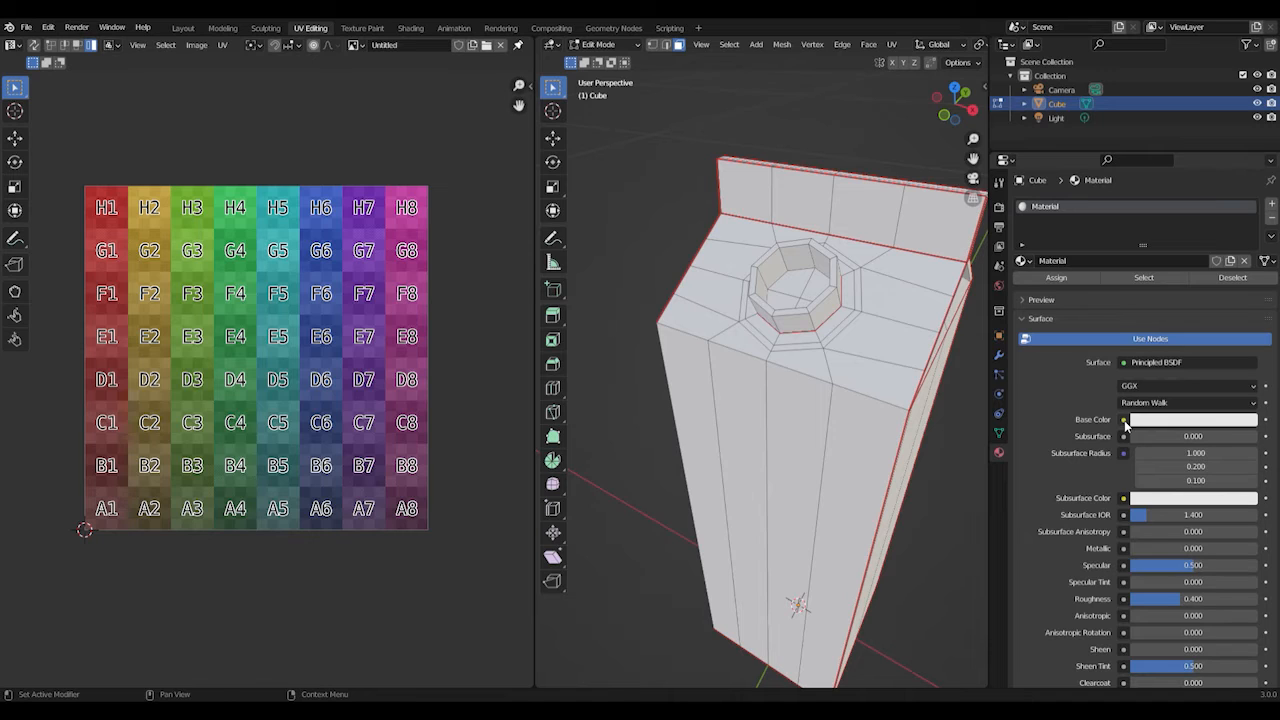
click(1124, 420)
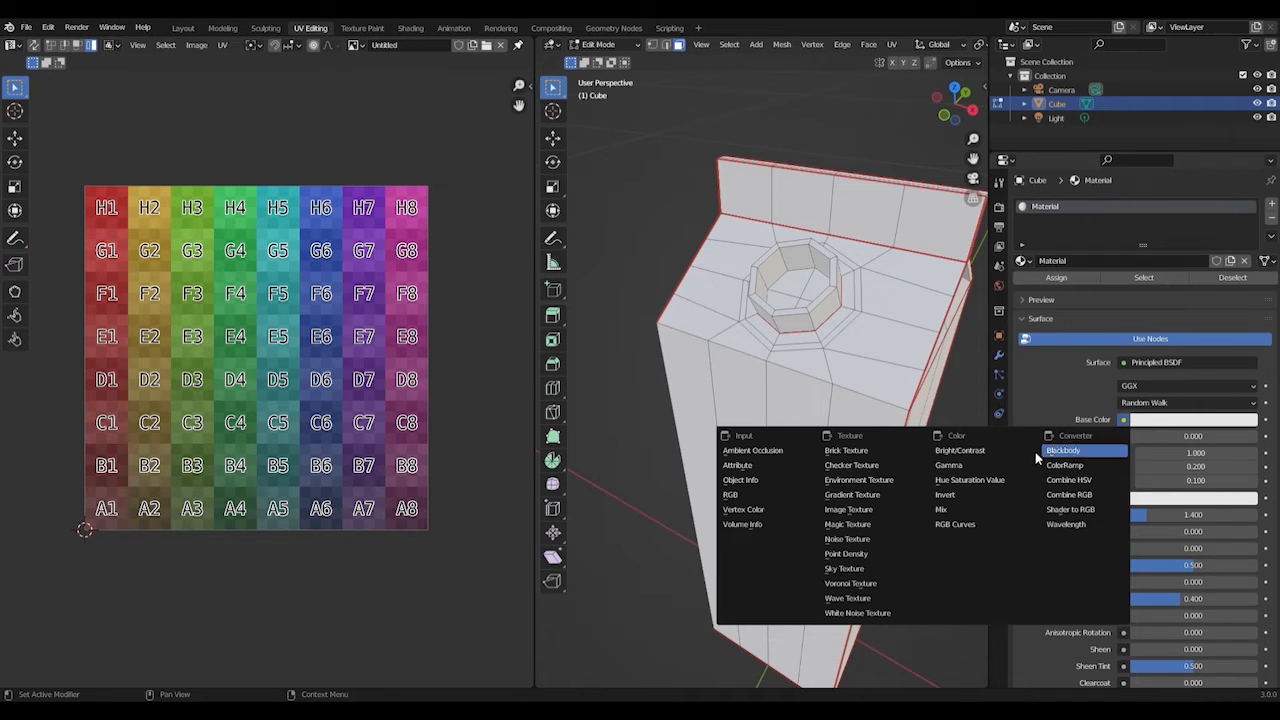
click(868, 509)
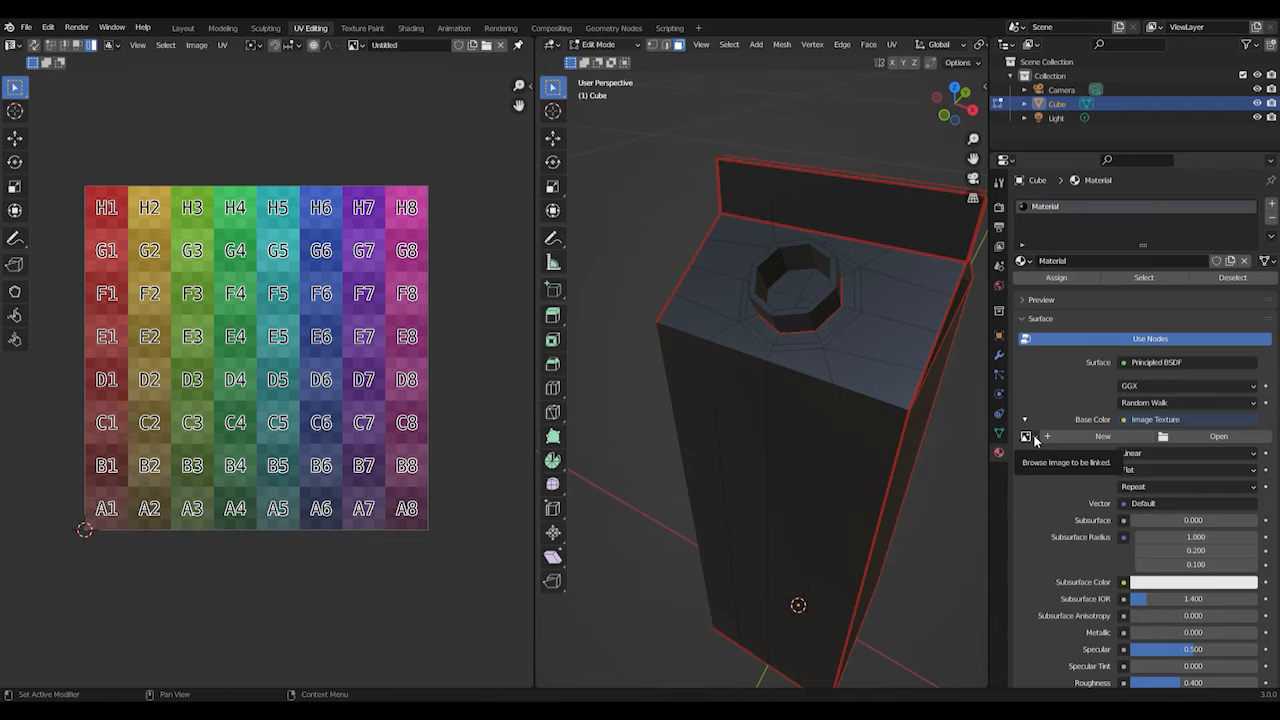
click(1027, 437)
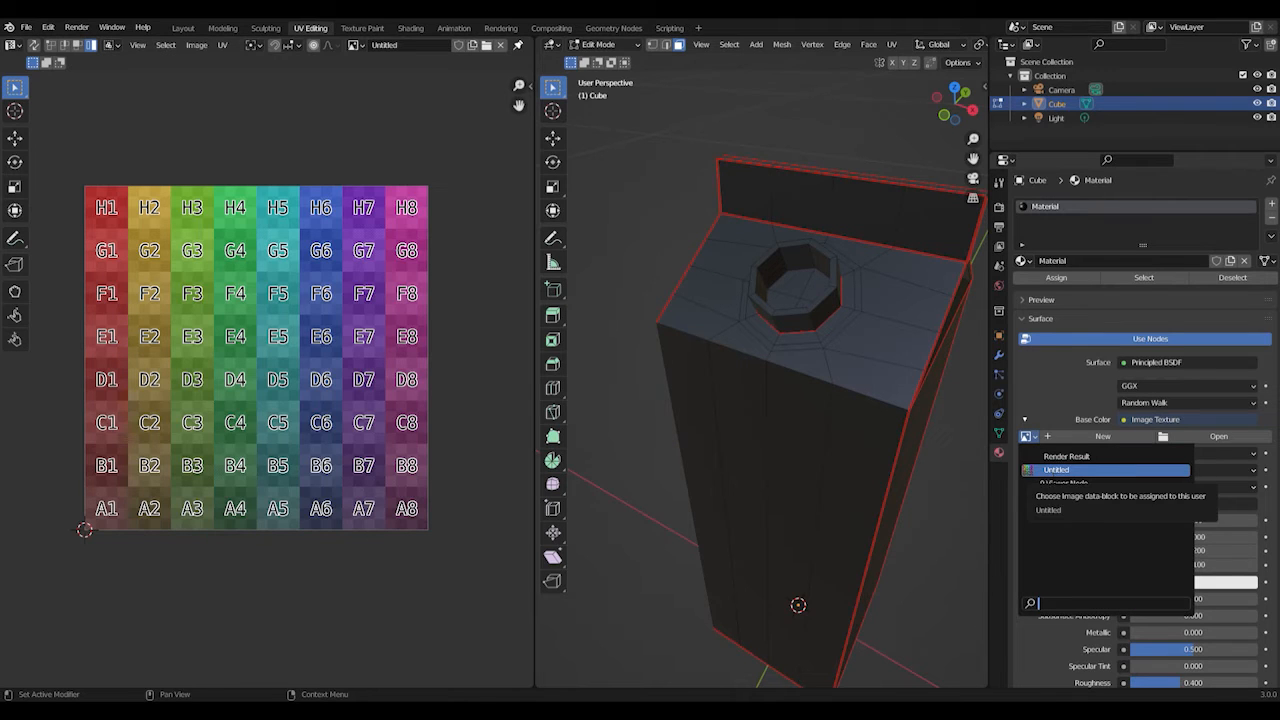
click(1028, 469)
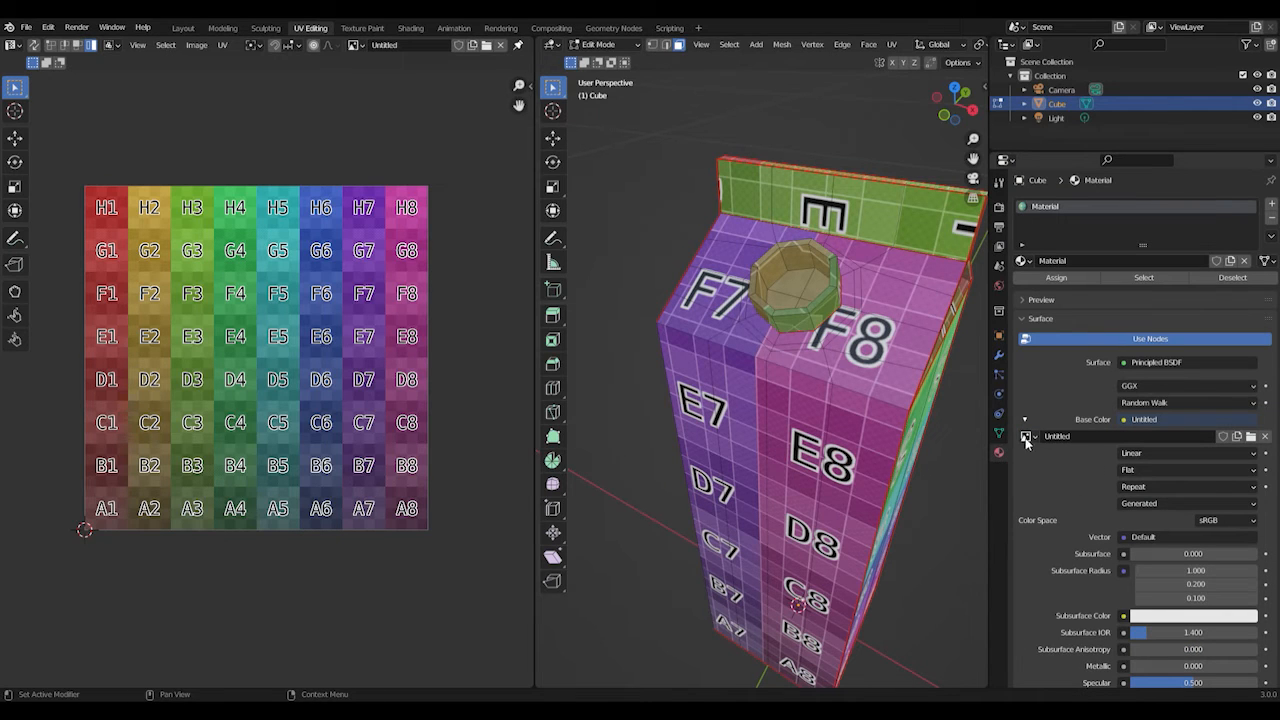
click(1124, 426)
click(1027, 437)
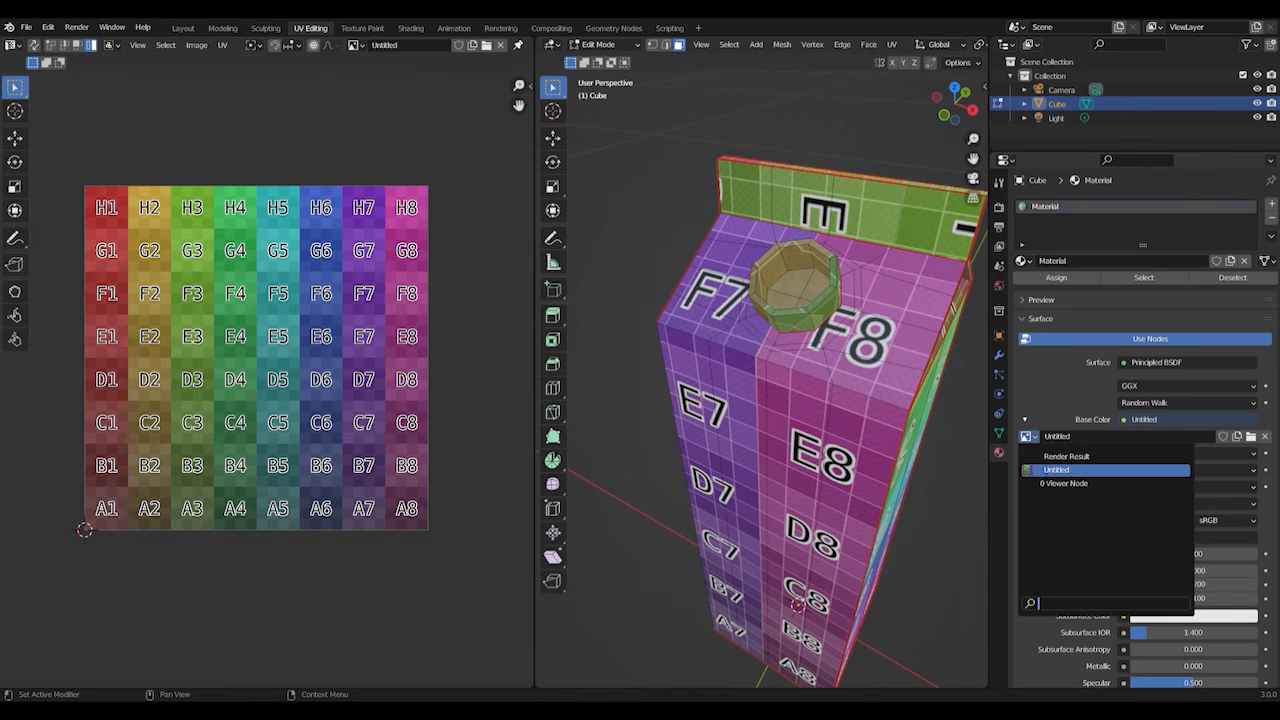
- Examine how the color grid maps onto the carton's front, side and gable faces
scroll(899, 436, down, 2)
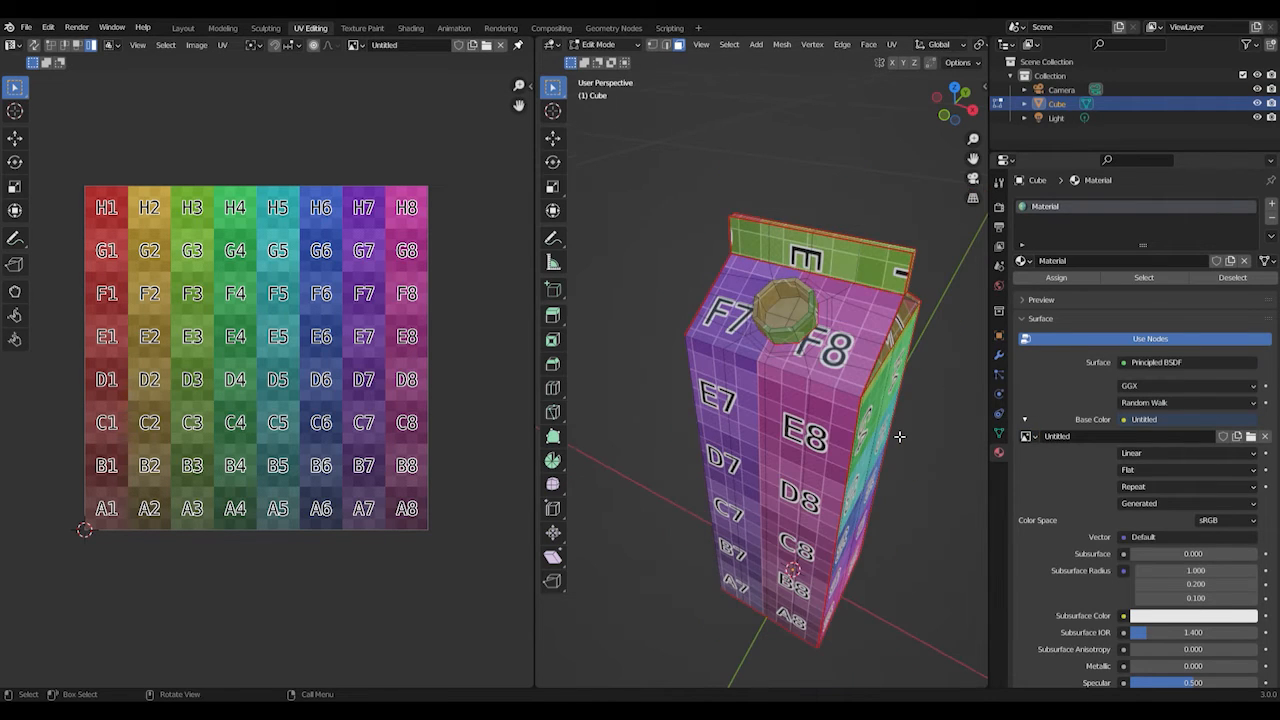
middle_drag(908, 452, 879, 454)
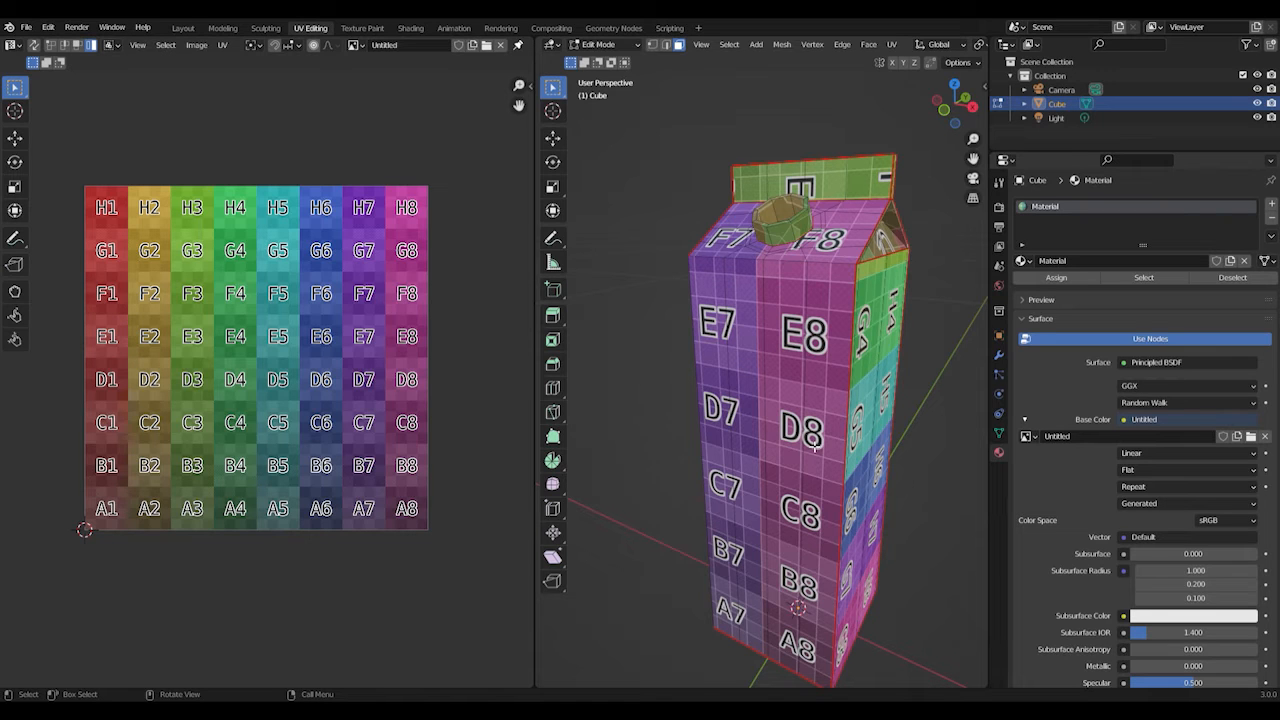
middle_drag(861, 498, 802, 482)
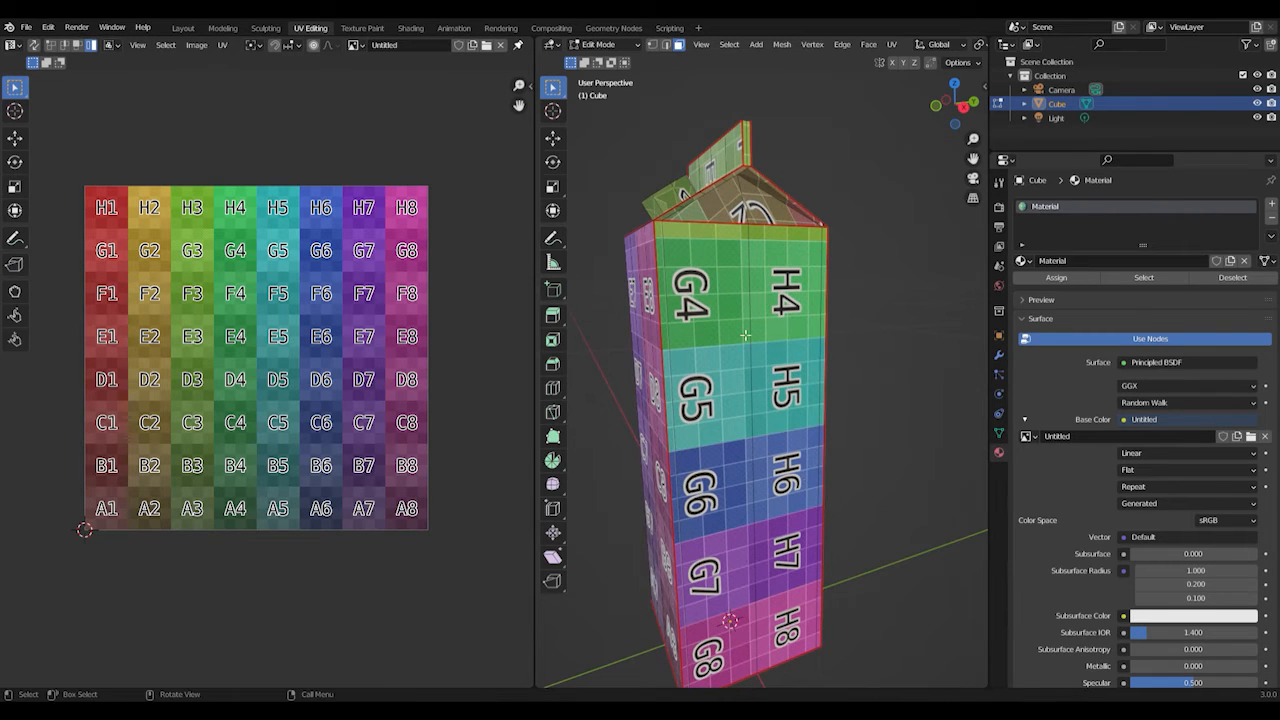
middle_drag(902, 434, 784, 368)
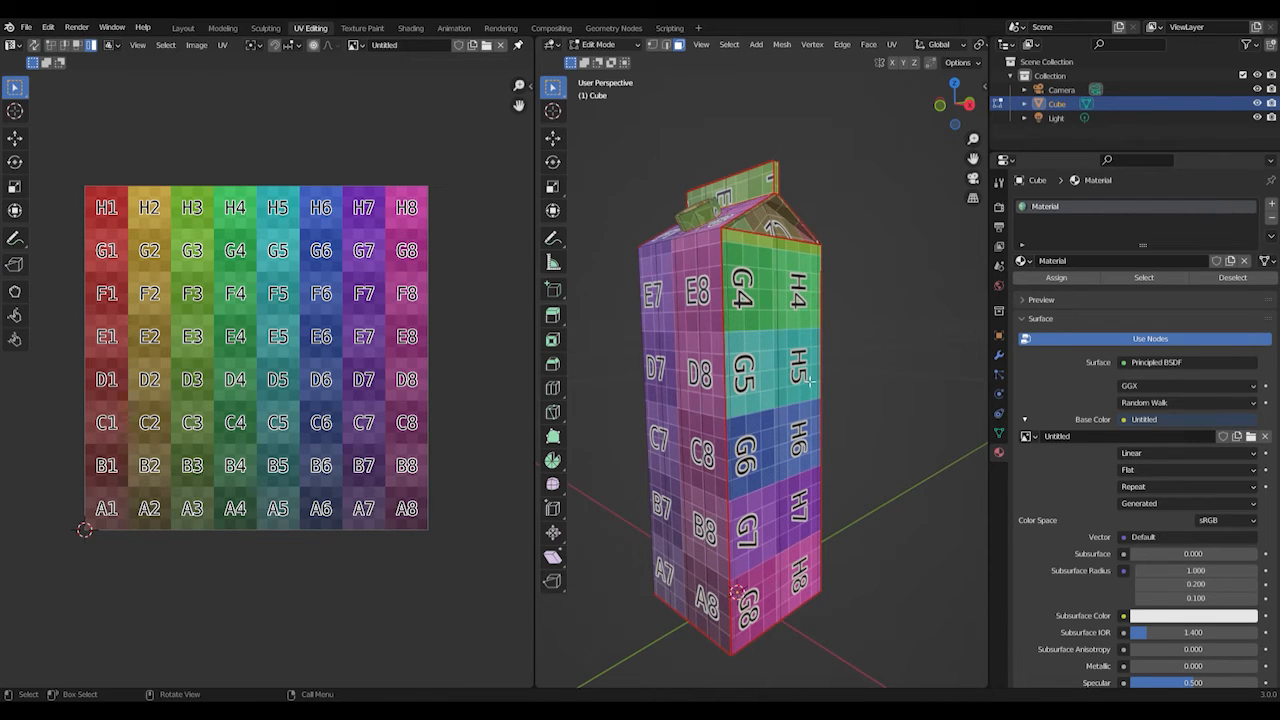
middle_drag(762, 415, 583, 412)
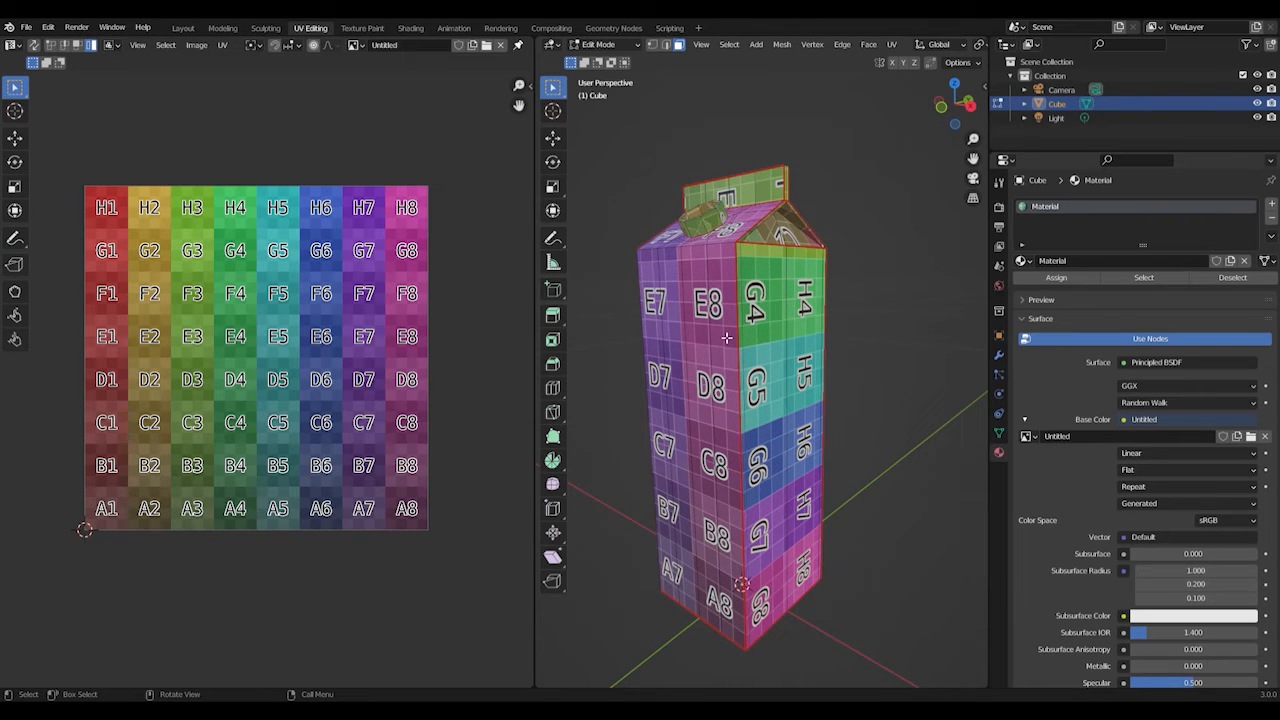
- Select the whole mesh, then move the thin strip and upper gable islands up about 0.12 to the UV square's upper boundary
key(a)
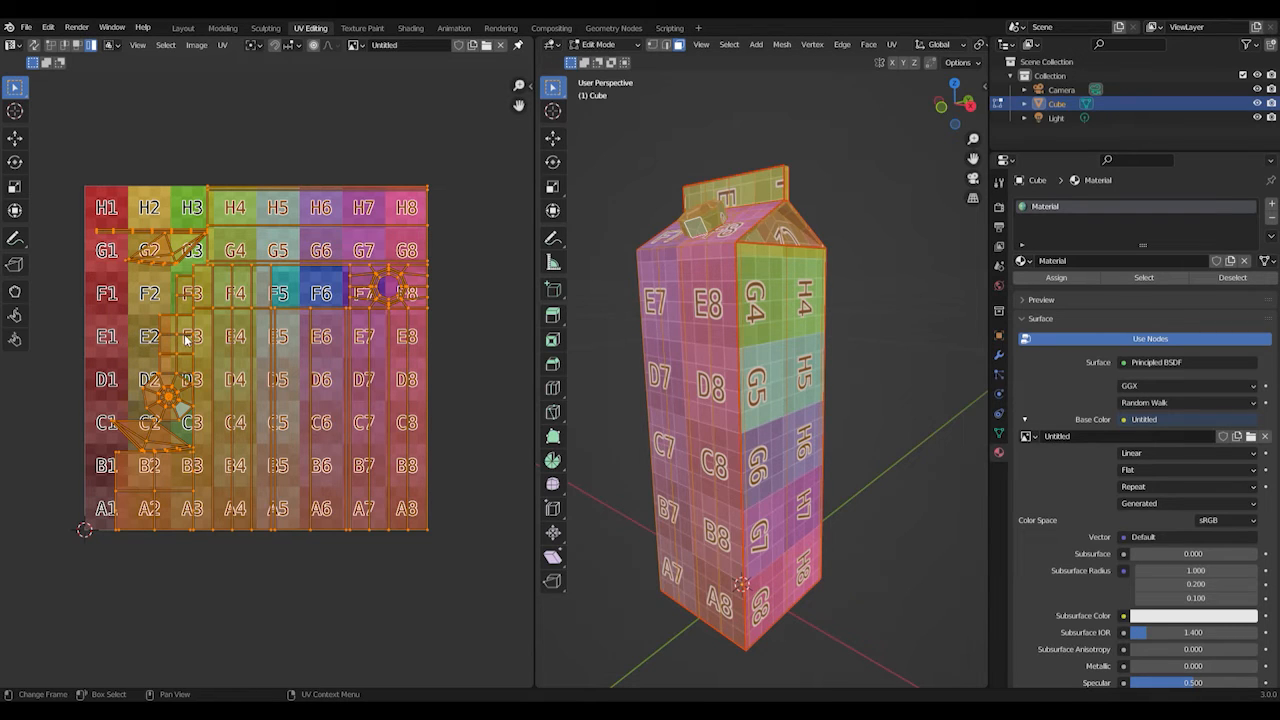
click(163, 491)
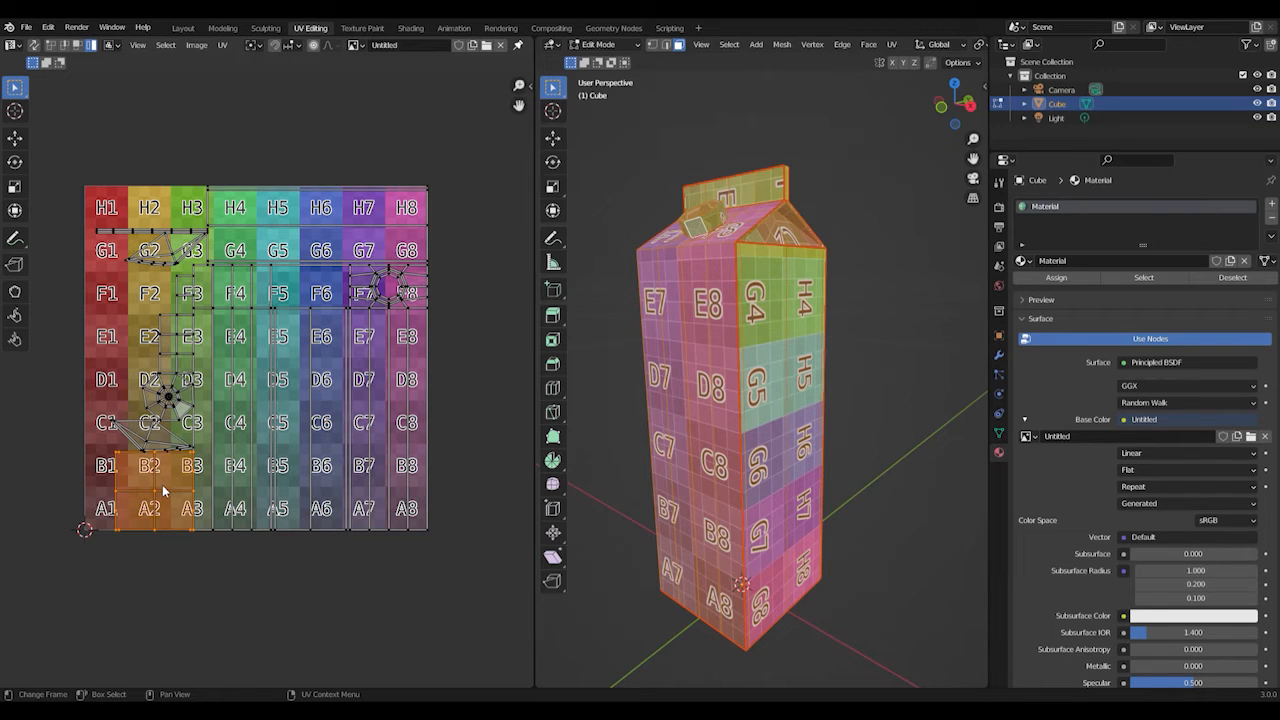
drag(89, 214, 195, 268)
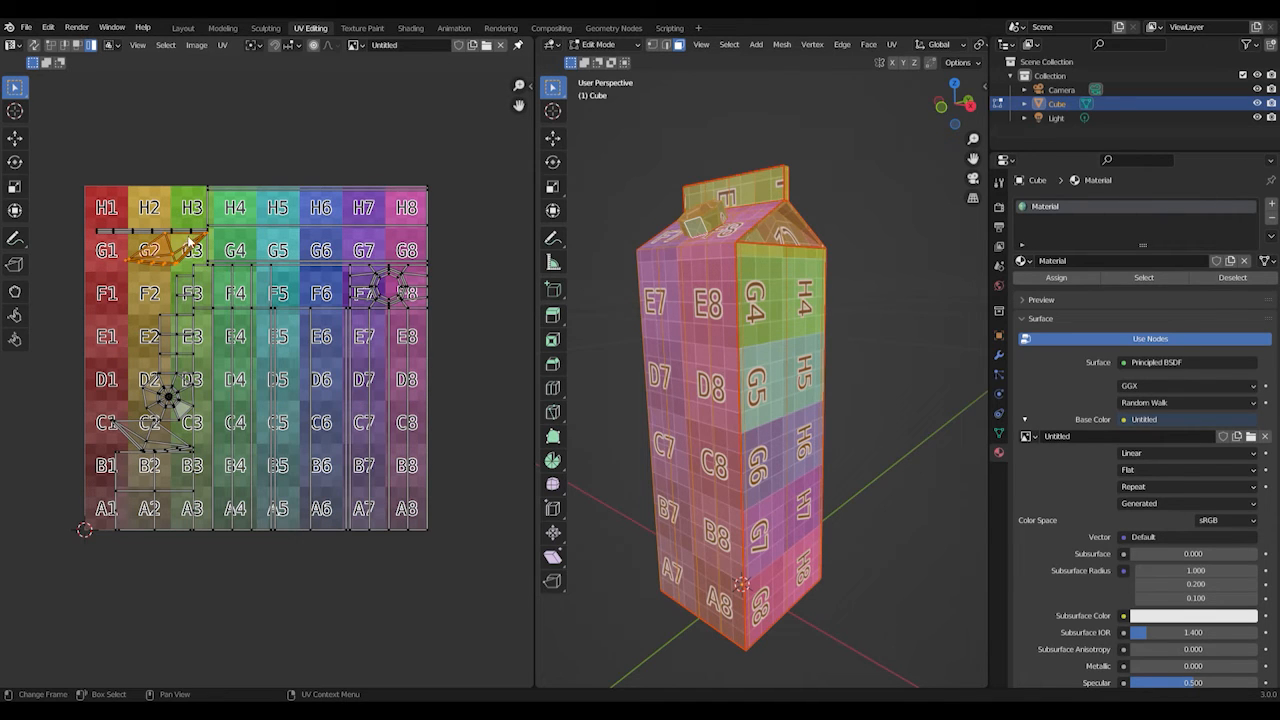
shift+click(181, 232)
key(g)
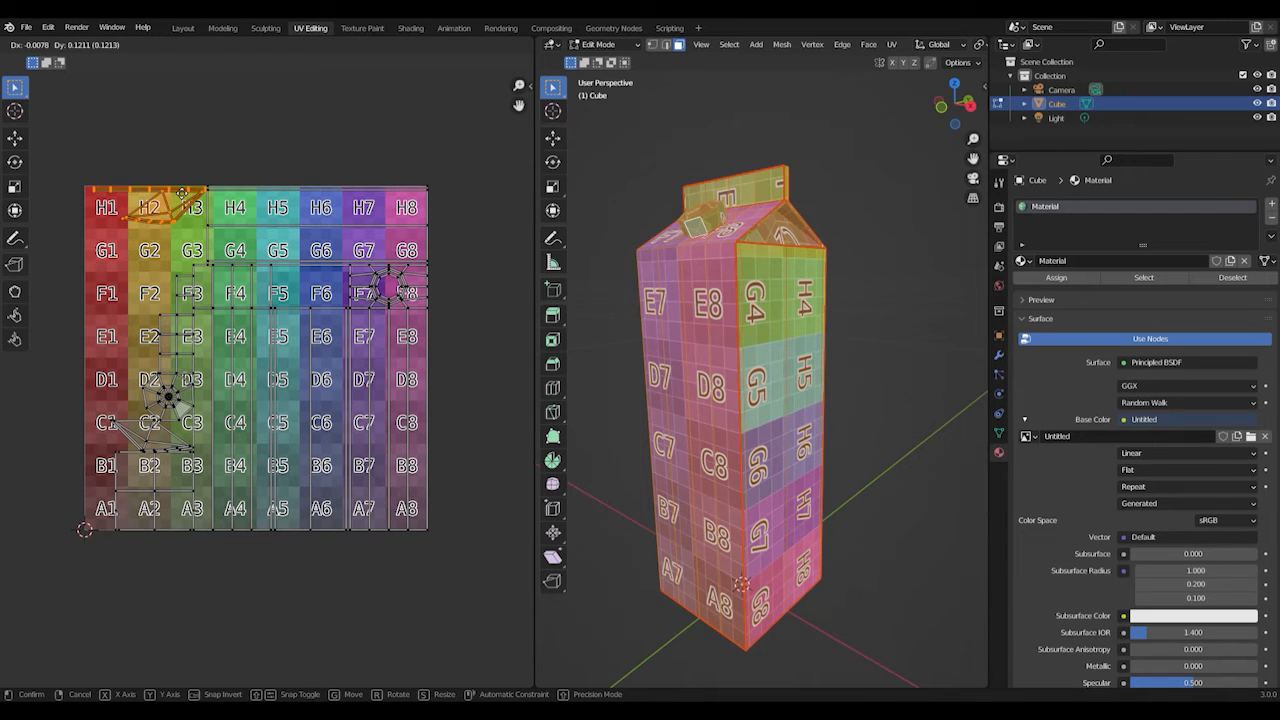
click(181, 193)
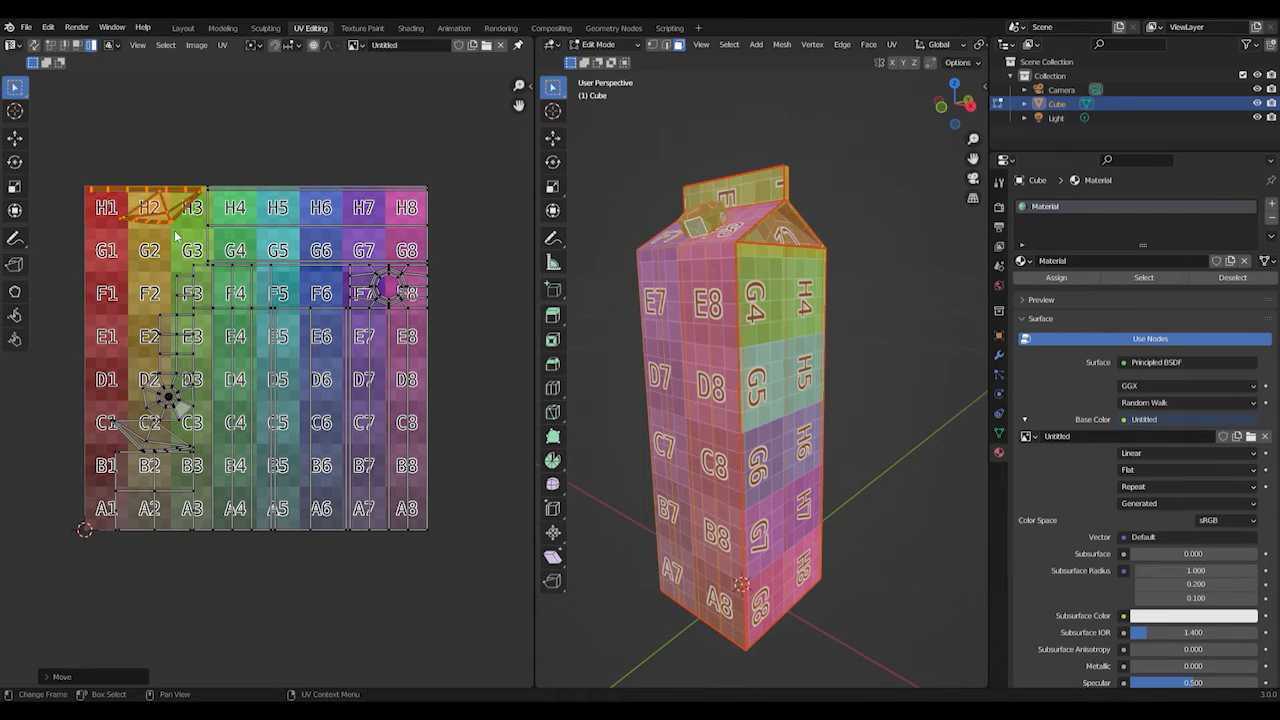
- Move the lower gable UV island up about 0.57, placing it just beneath the other gable island
click(161, 445)
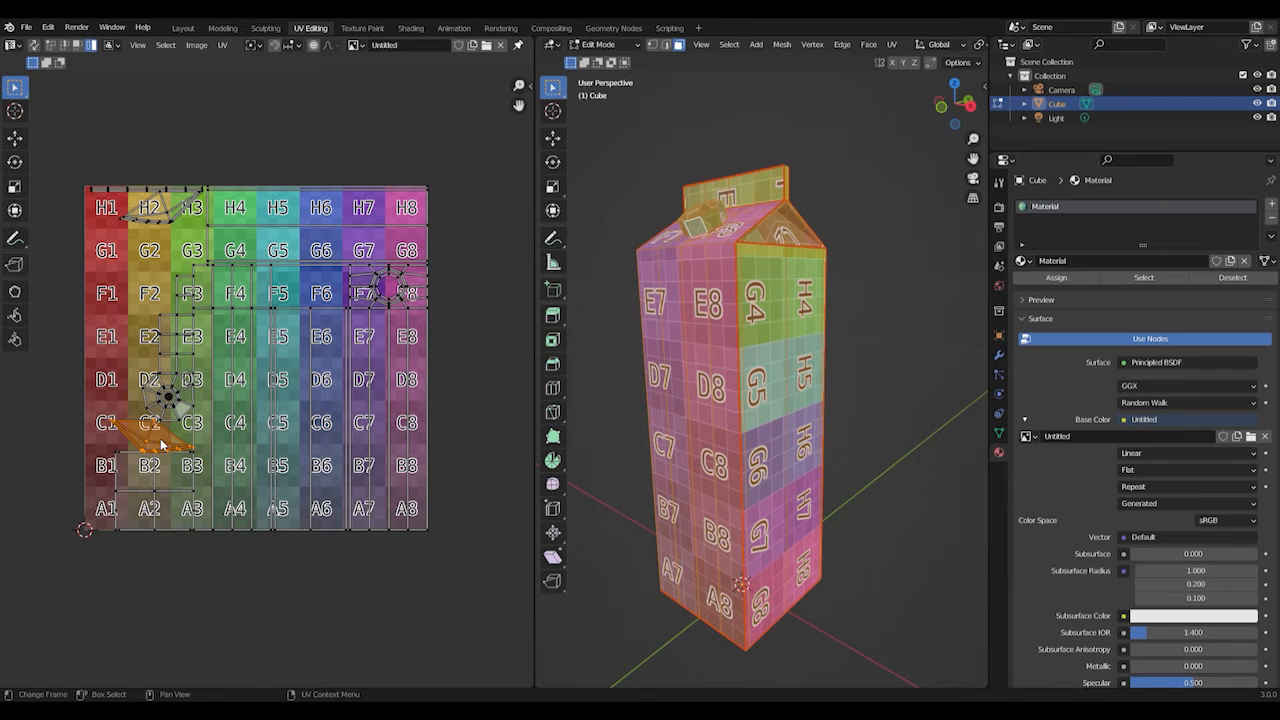
key(g)
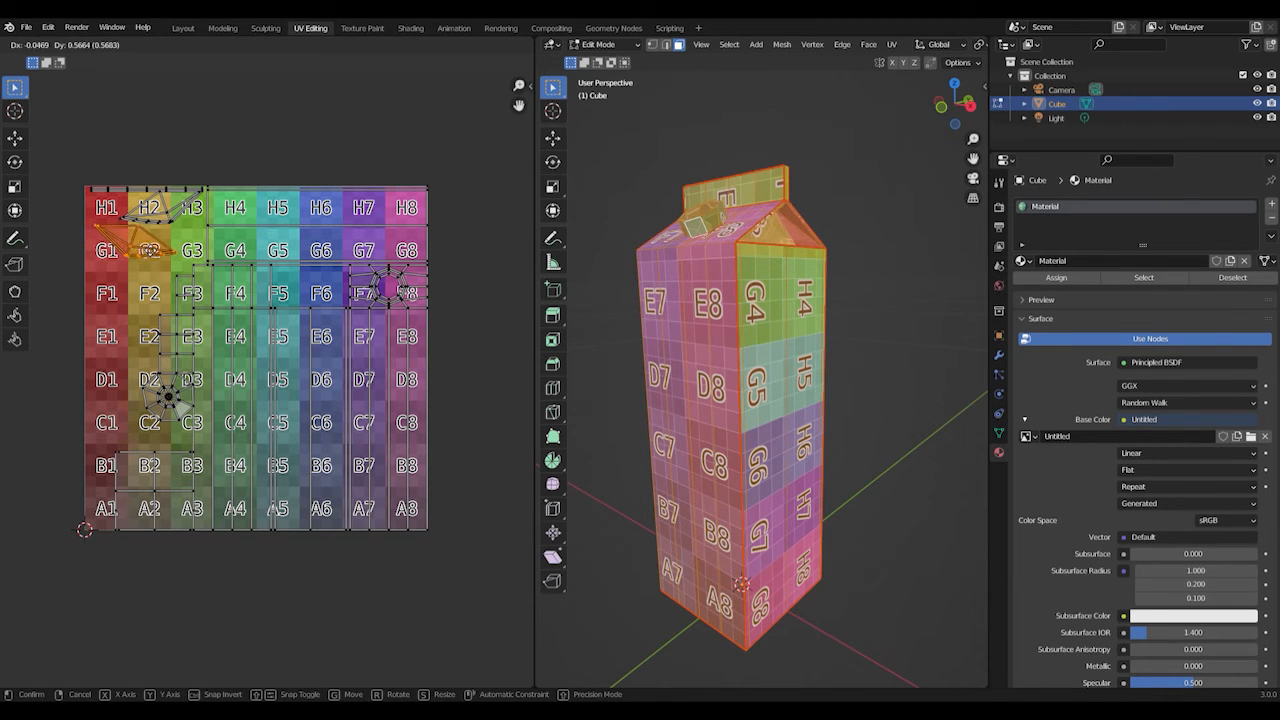
click(150, 249)
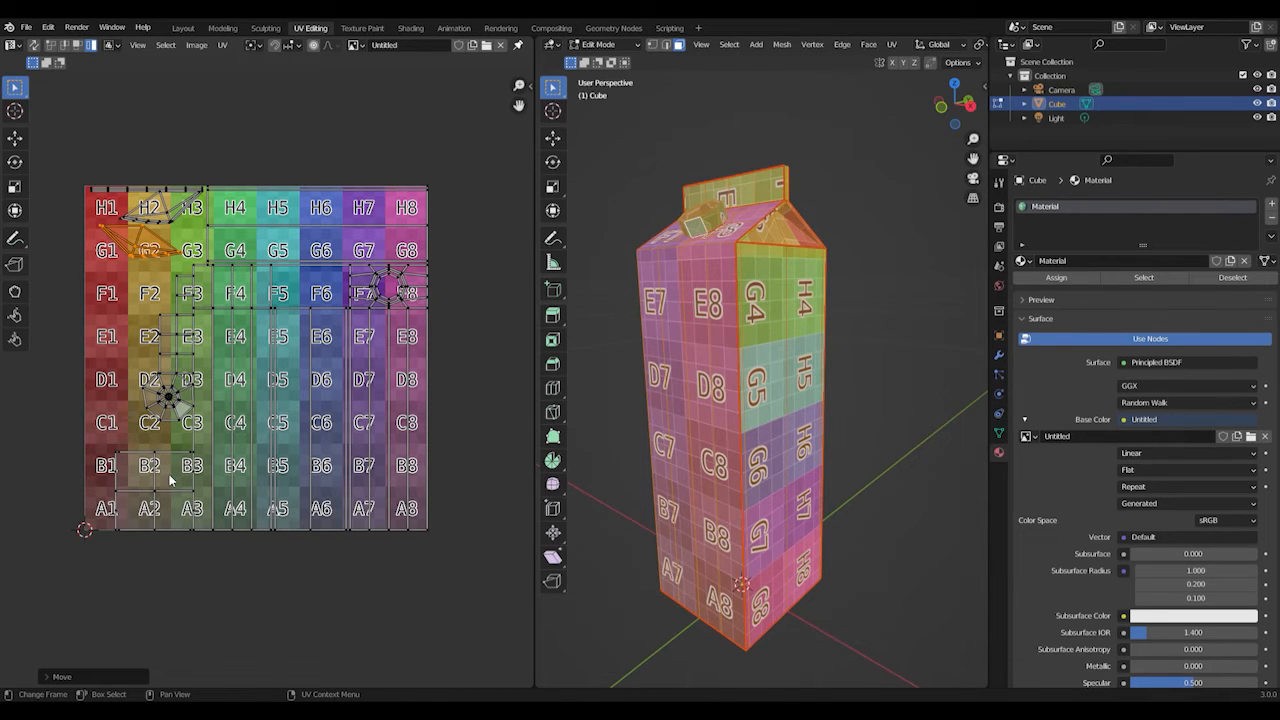
- Select the narrow rectangular strips and the octagonal cap island and move them together to the UV square's left boundary
click(180, 293)
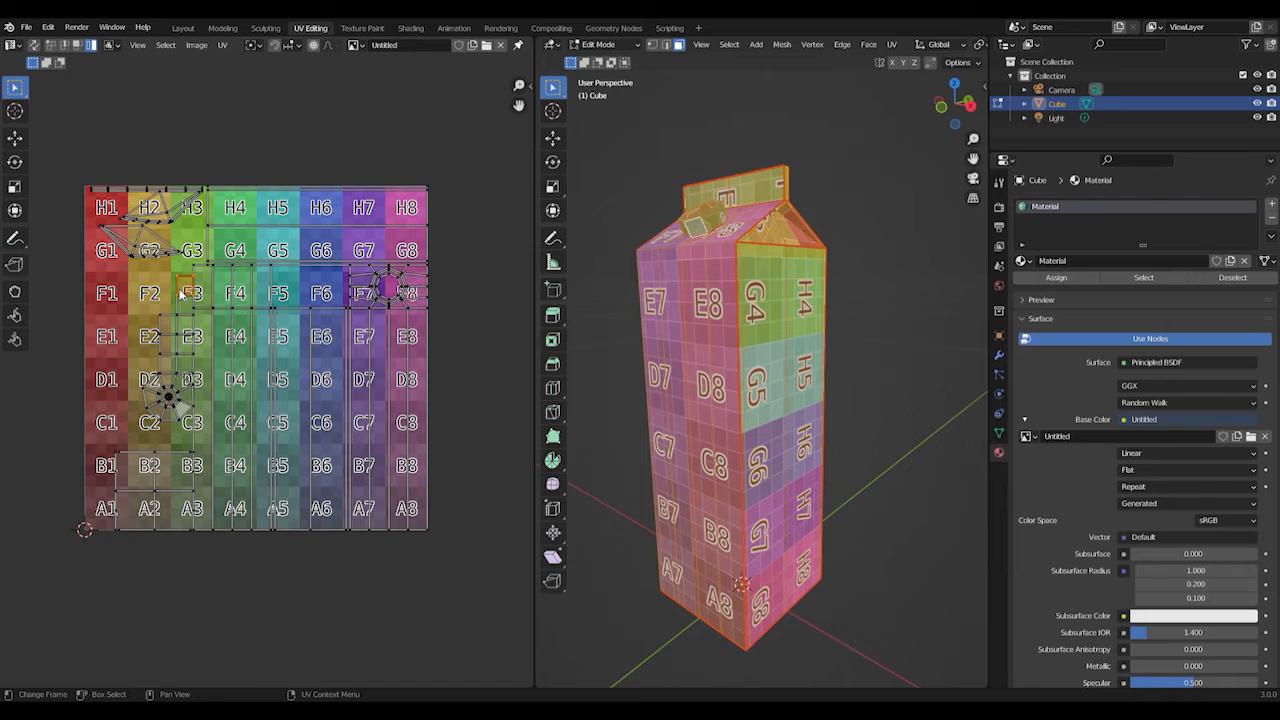
click(186, 338)
shift+click(185, 292)
shift+click(167, 338)
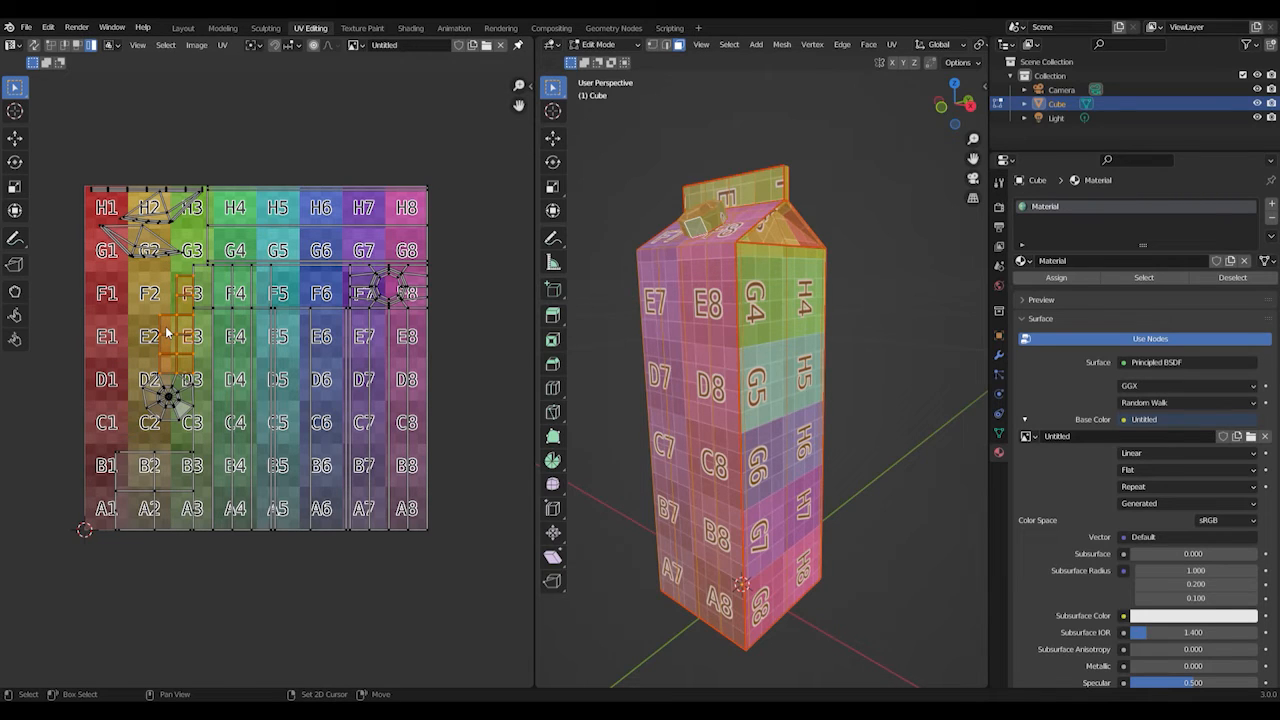
shift+click(173, 392)
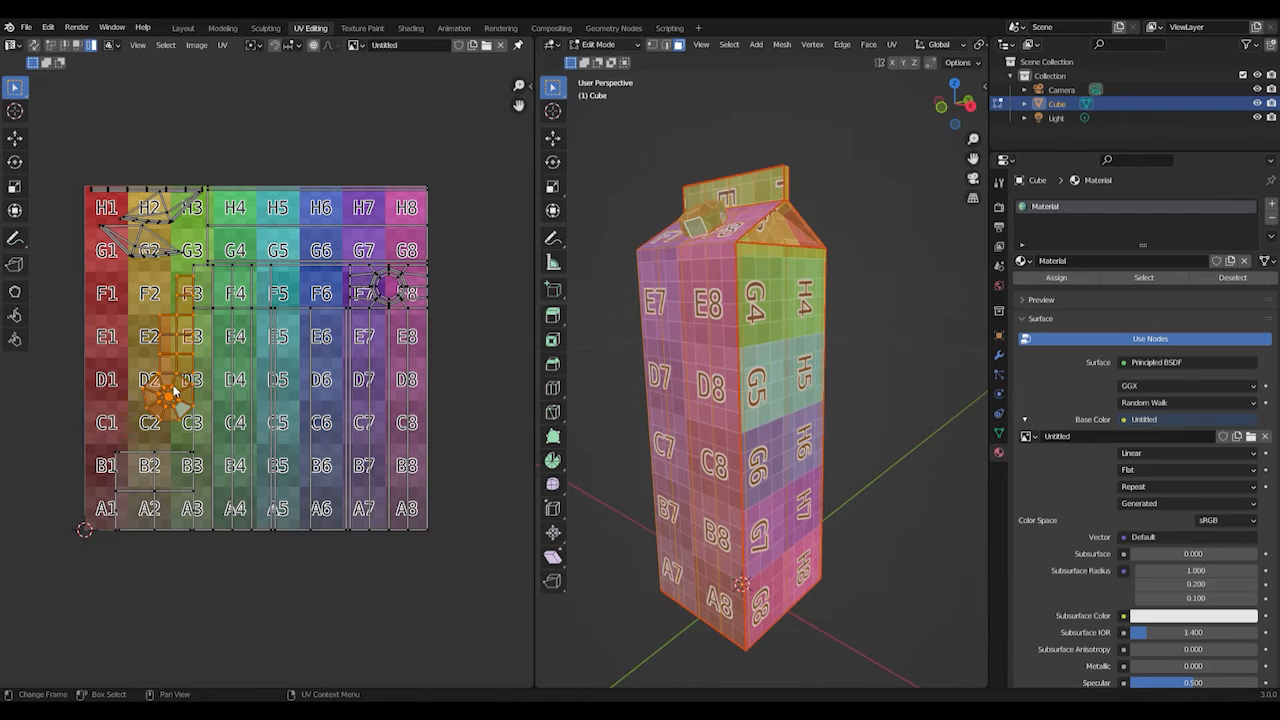
key(g)
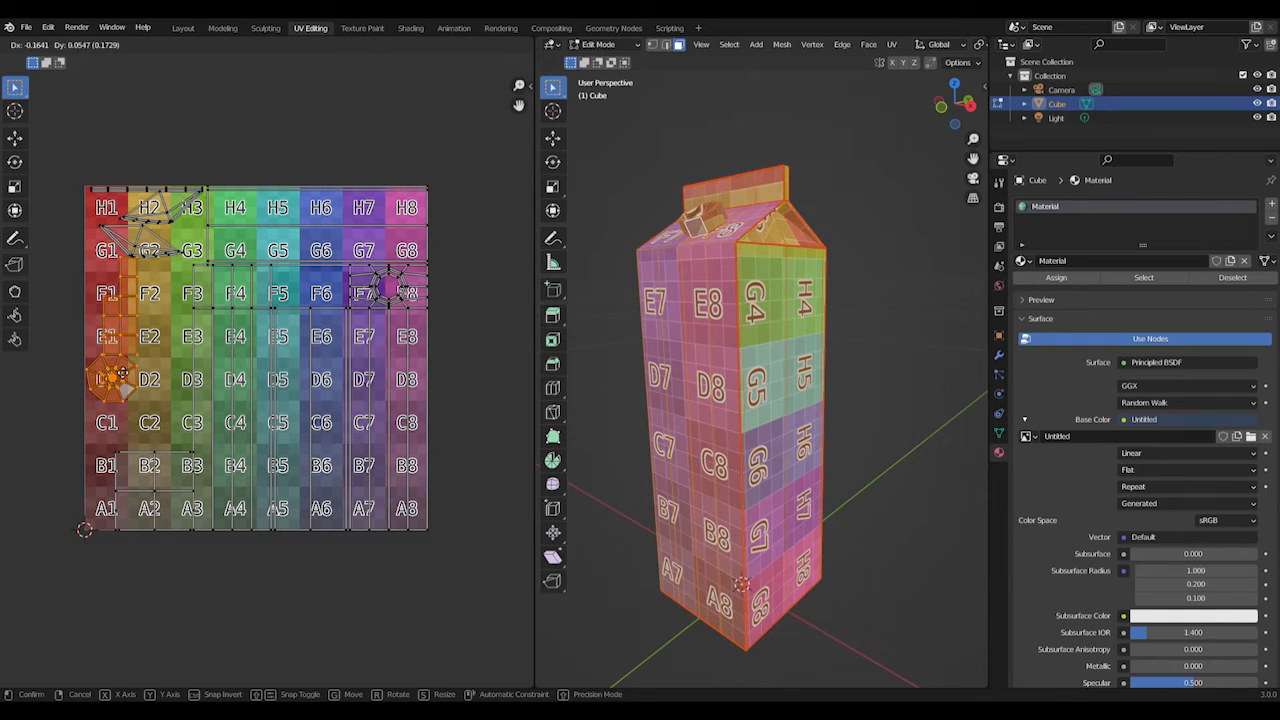
click(118, 380)
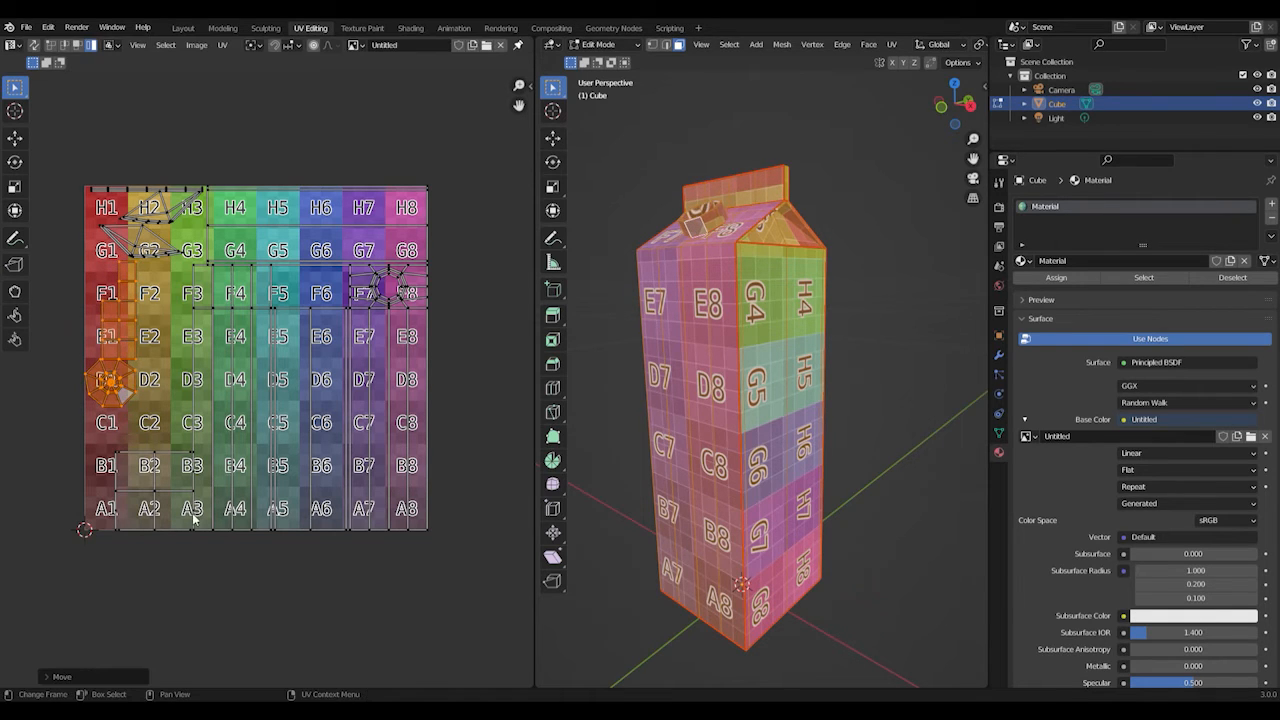
- Move the long side-panel island from the UV square's upper right area to its left side, rotated 90° to stand upright beneath the gable islands
click(312, 217)
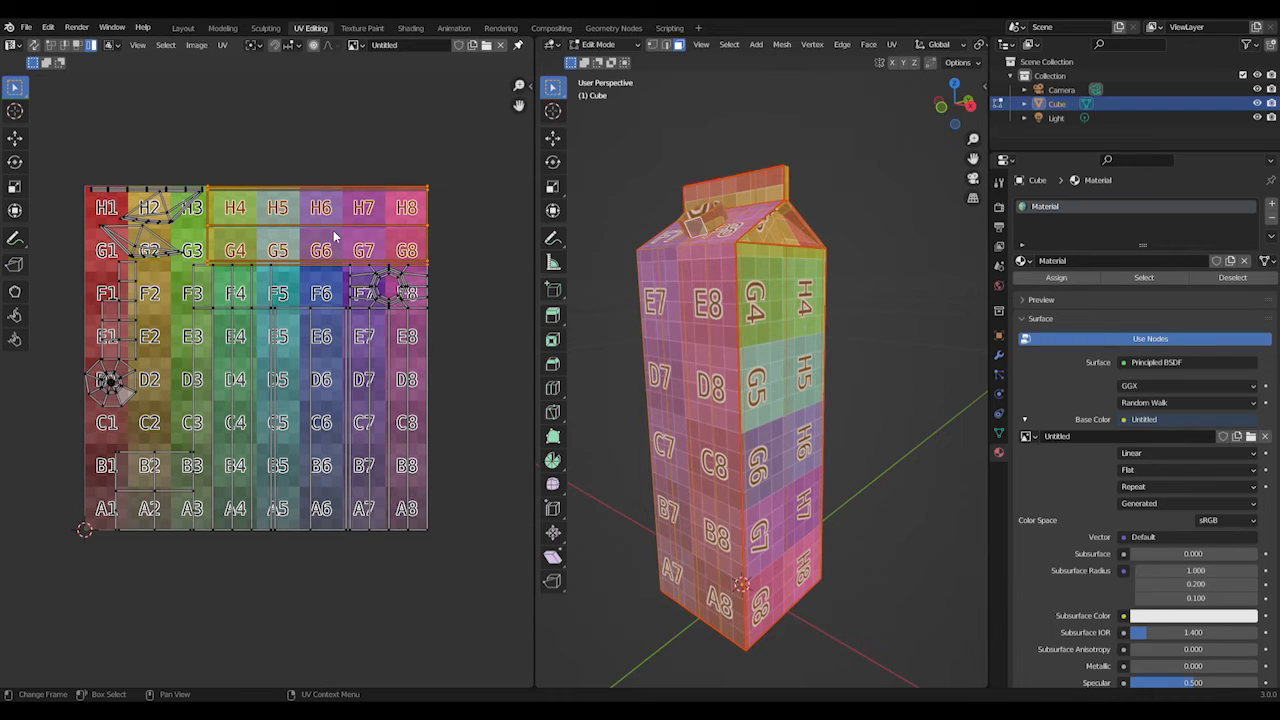
scroll(334, 236, up, 1)
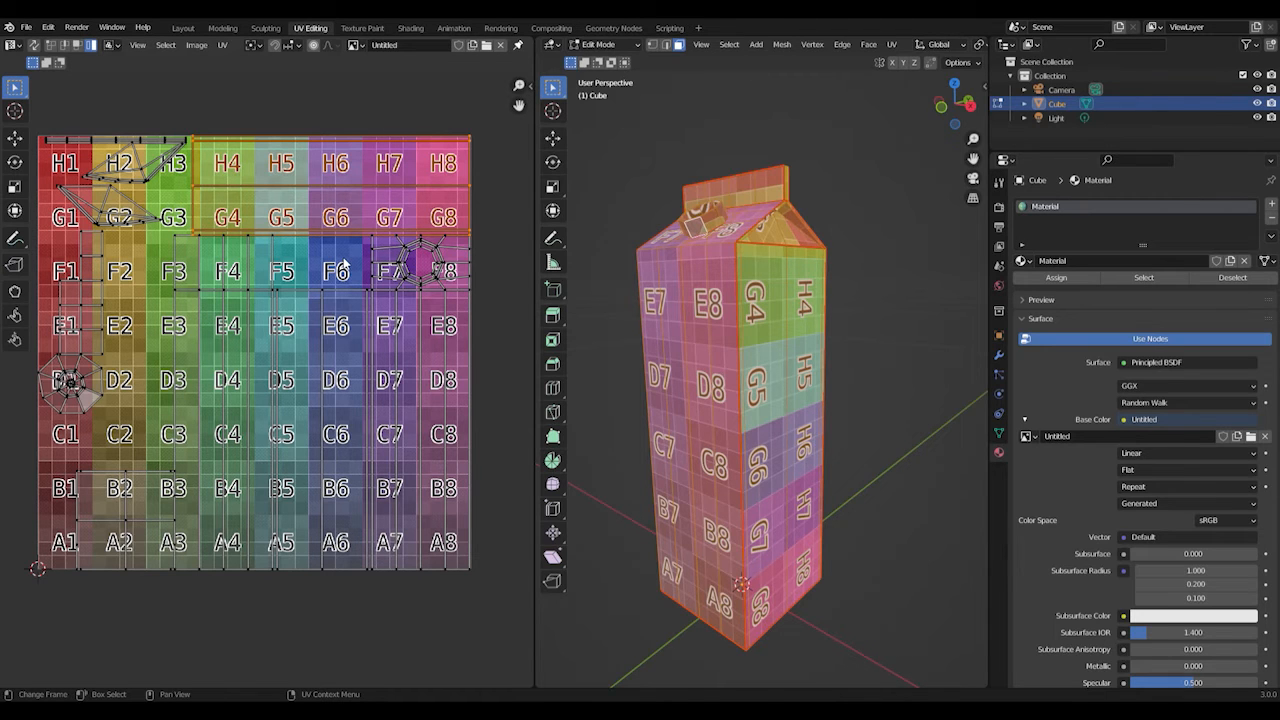
key(g)
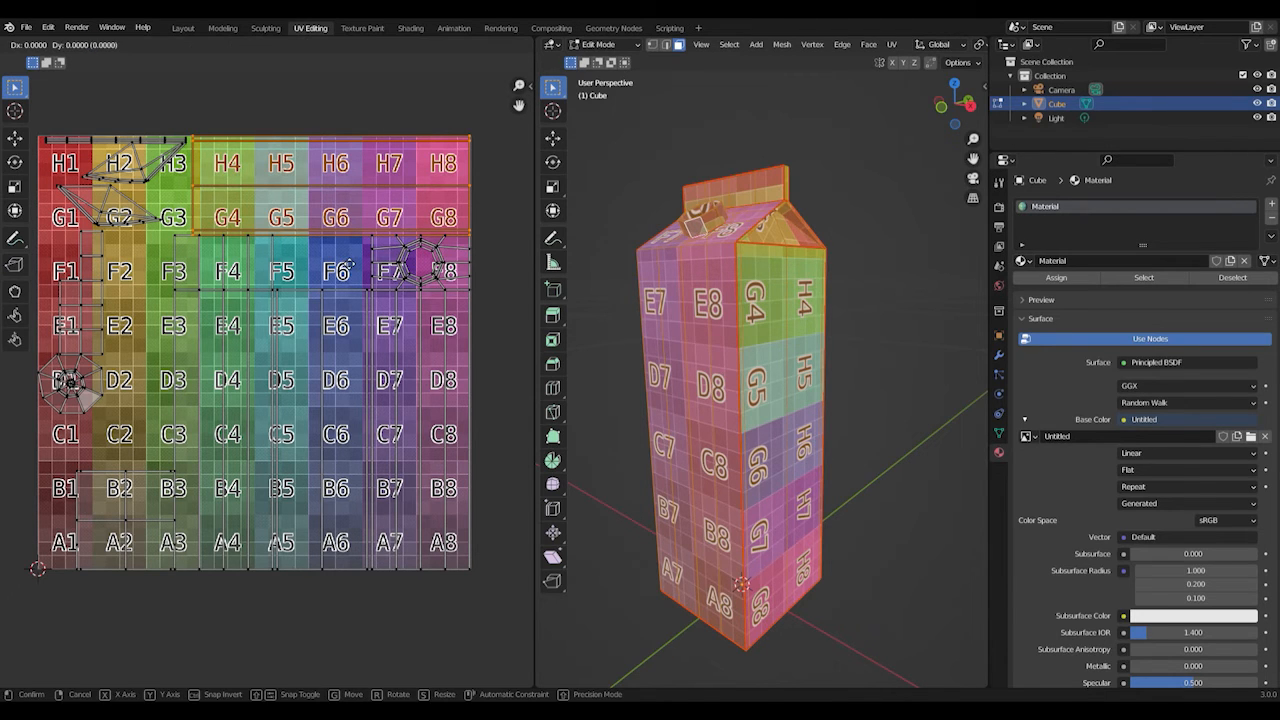
click(167, 519)
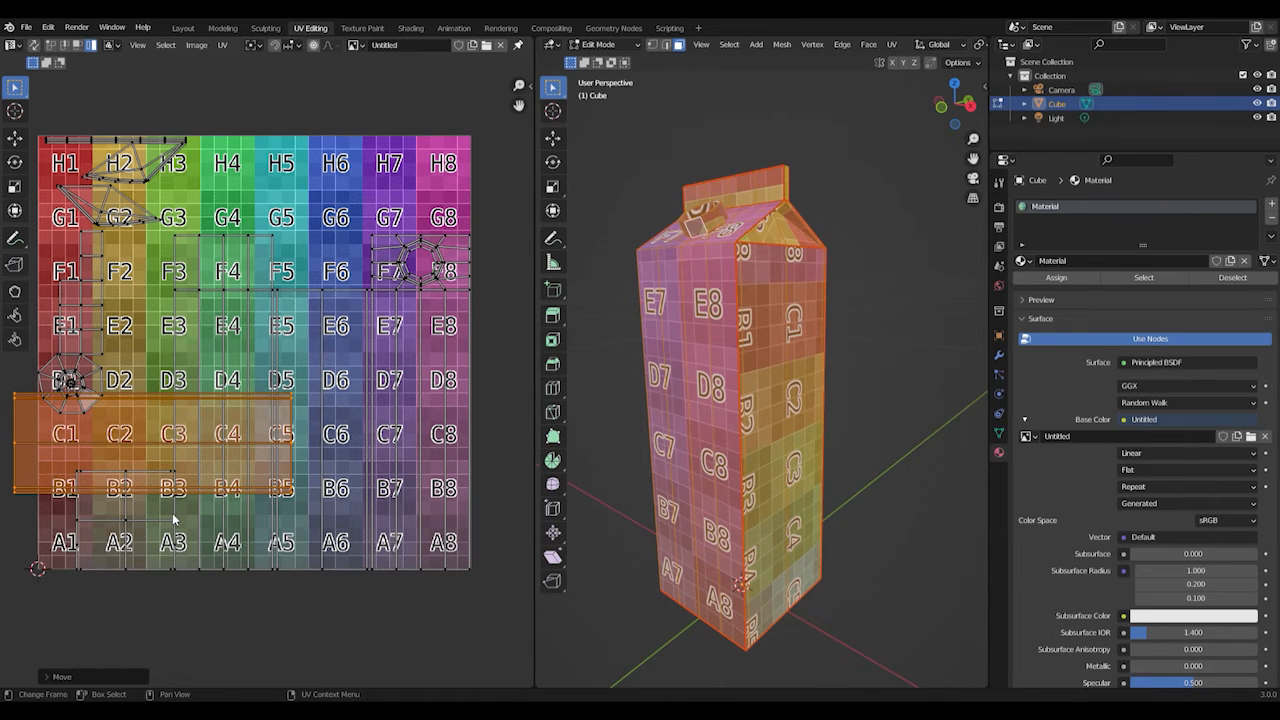
key(r)
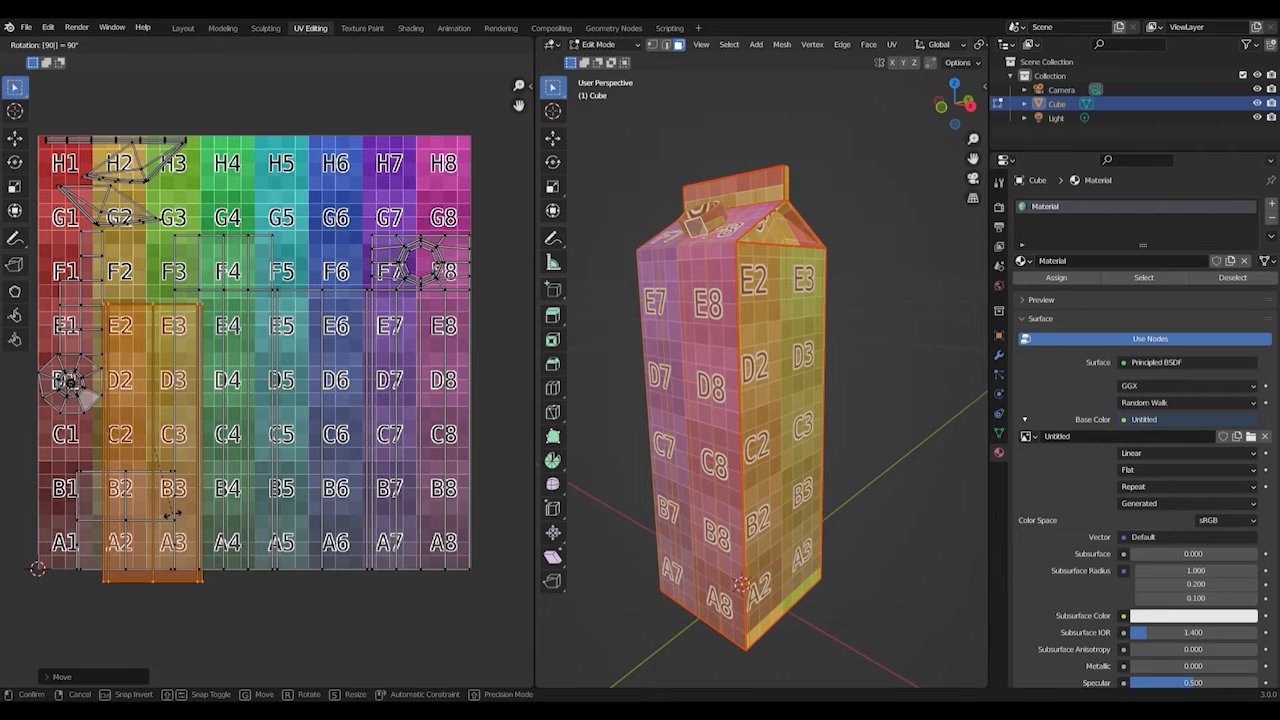
key(Return)
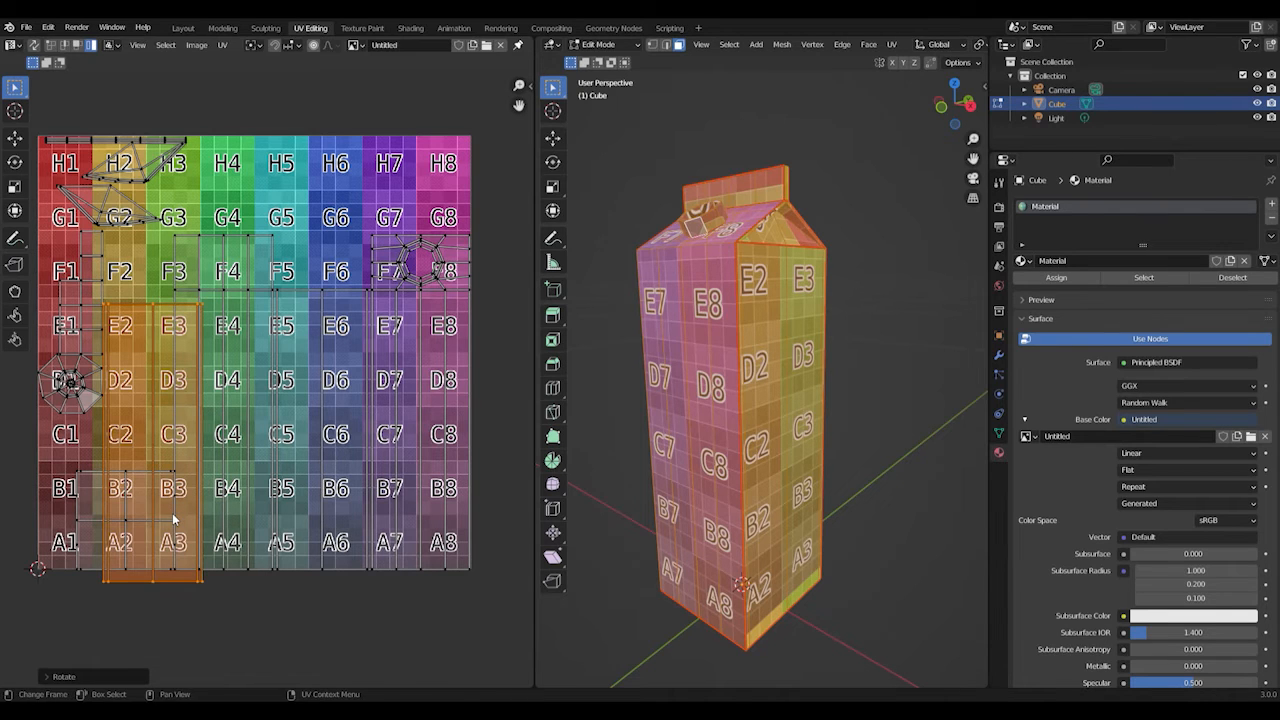
key(g)
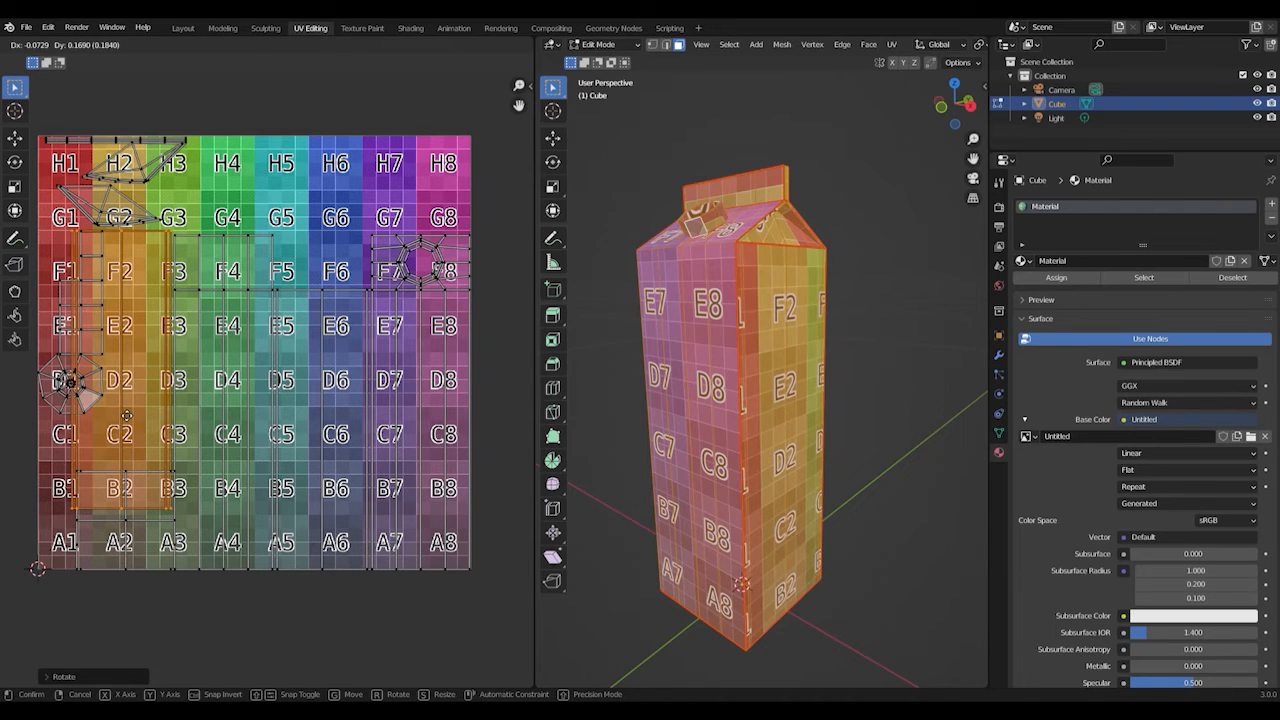
click(127, 415)
- Move the square UV island from the lower left area about 0.68 right and 0.77 up into the UV square's upper right corner
click(120, 541)
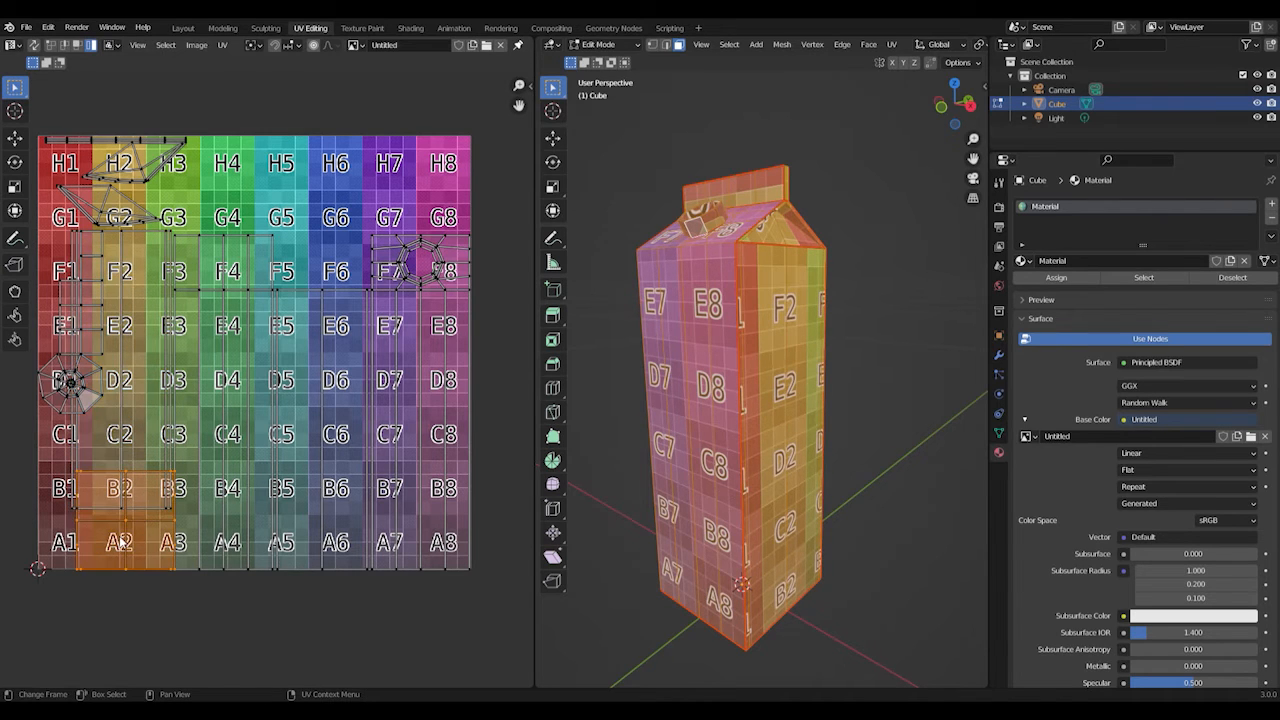
key(g)
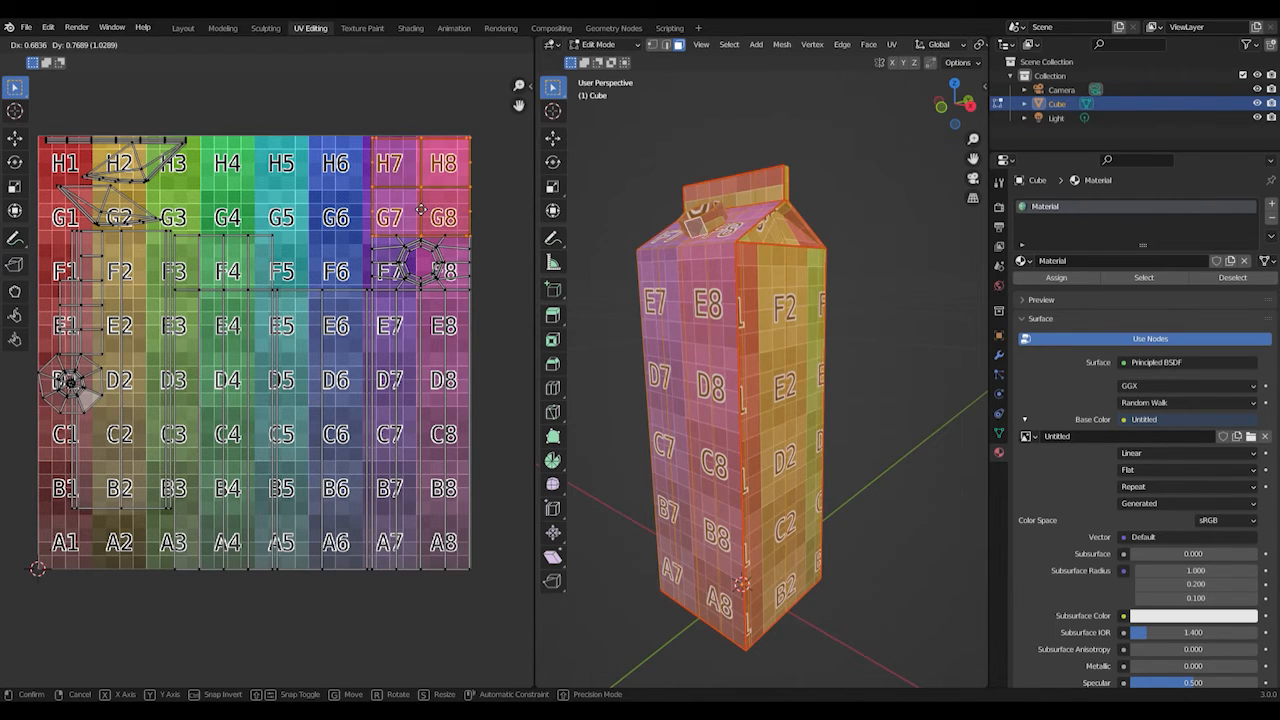
click(416, 205)
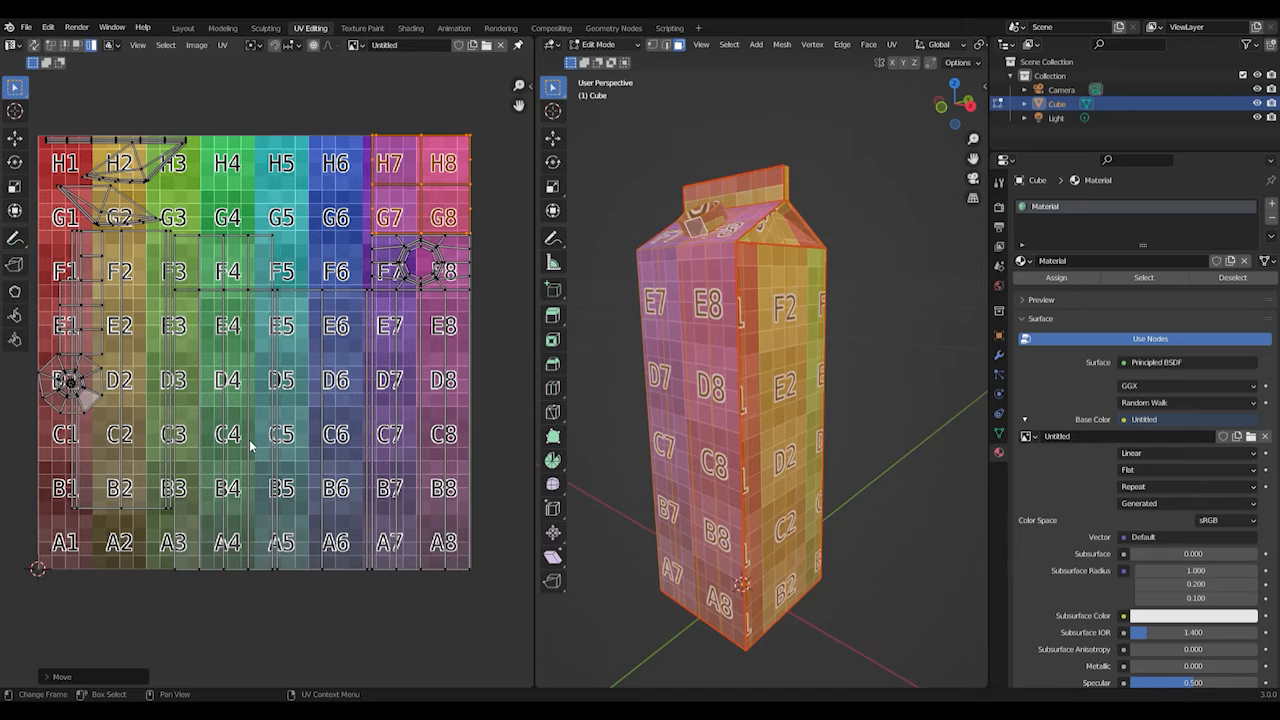
- Move the upright side-panel island down about 0.14 so it rests on the UV square's lower boundary
click(127, 452)
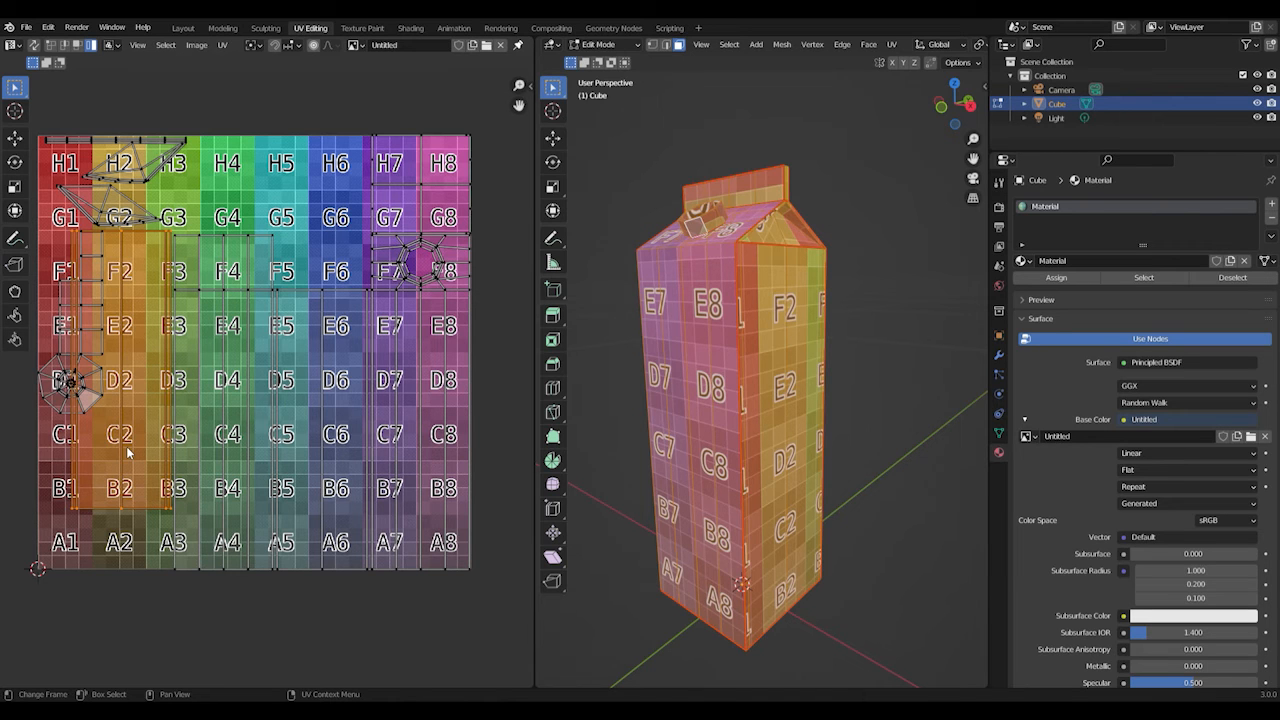
key(g)
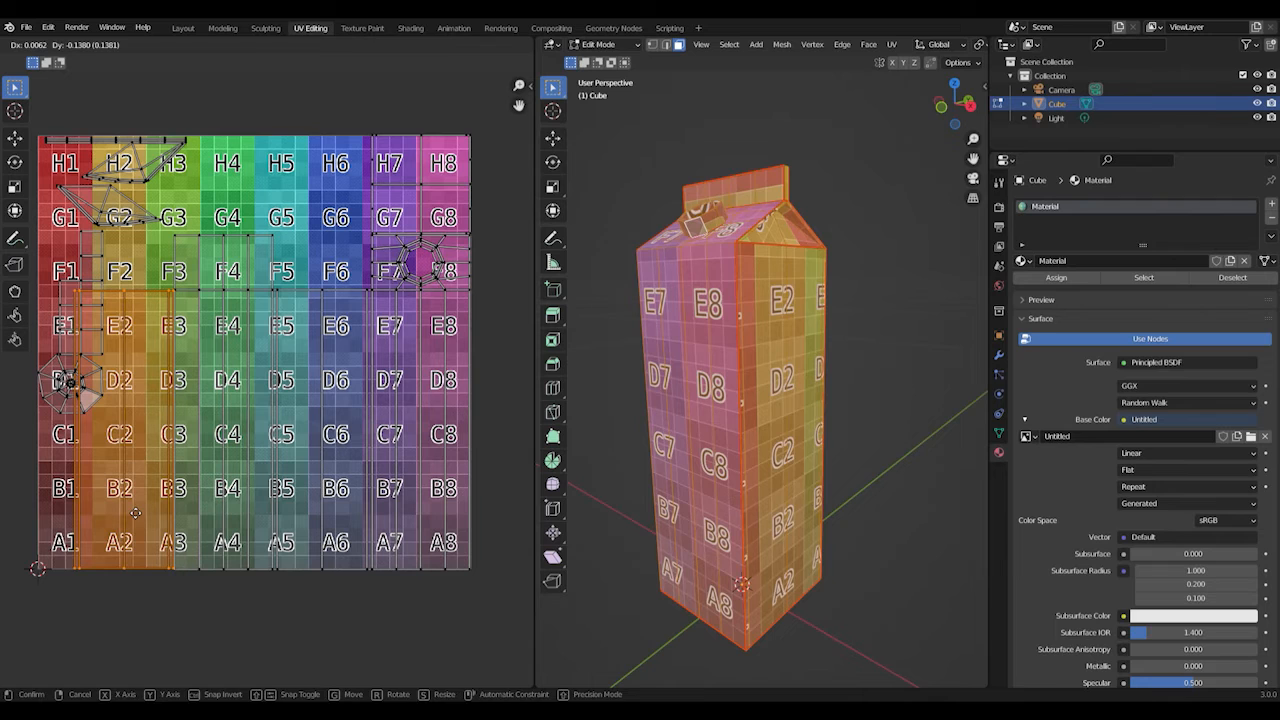
click(135, 512)
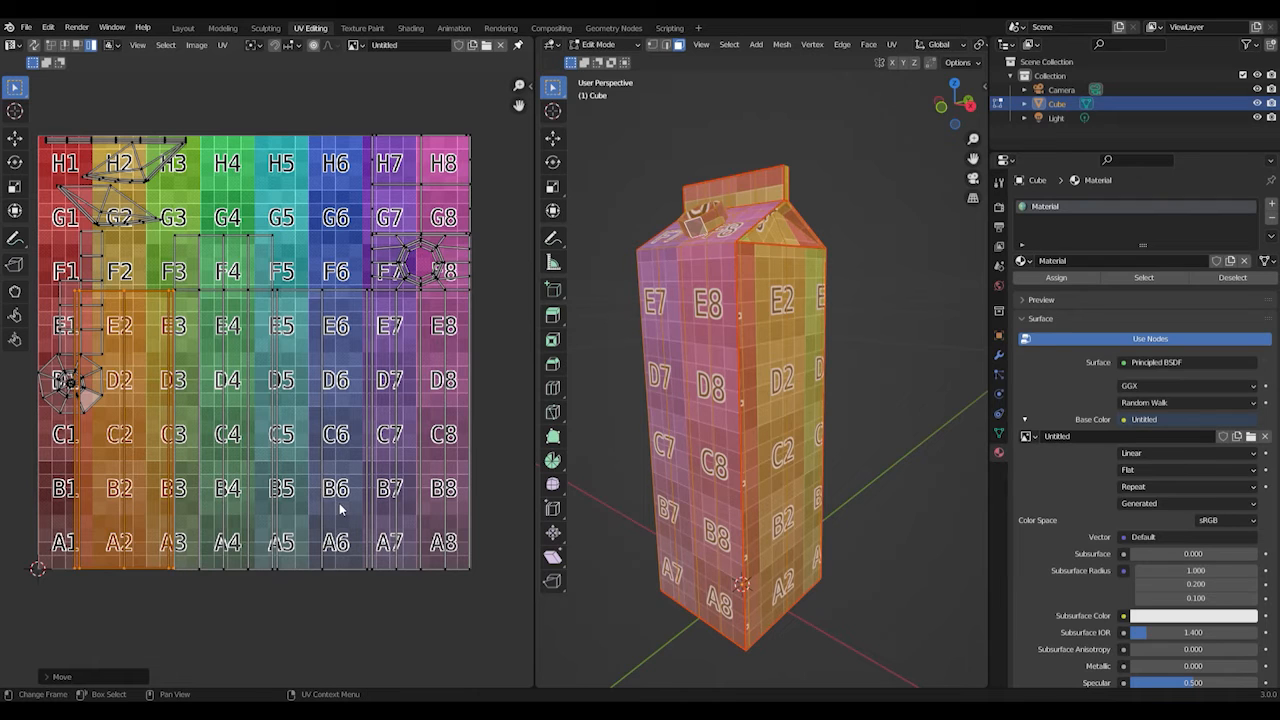
- Move the octagonal cap island to the H6 cell at the UV square's upper boundary, beside the square island
click(57, 380)
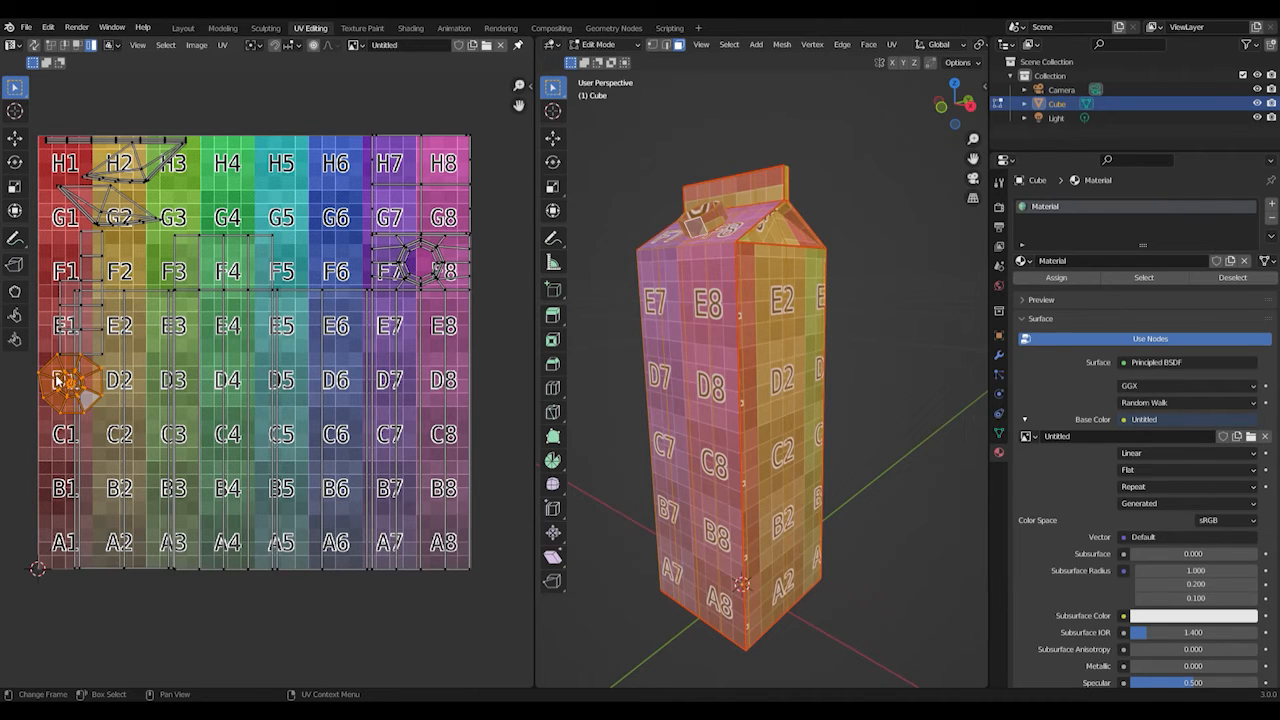
key(g)
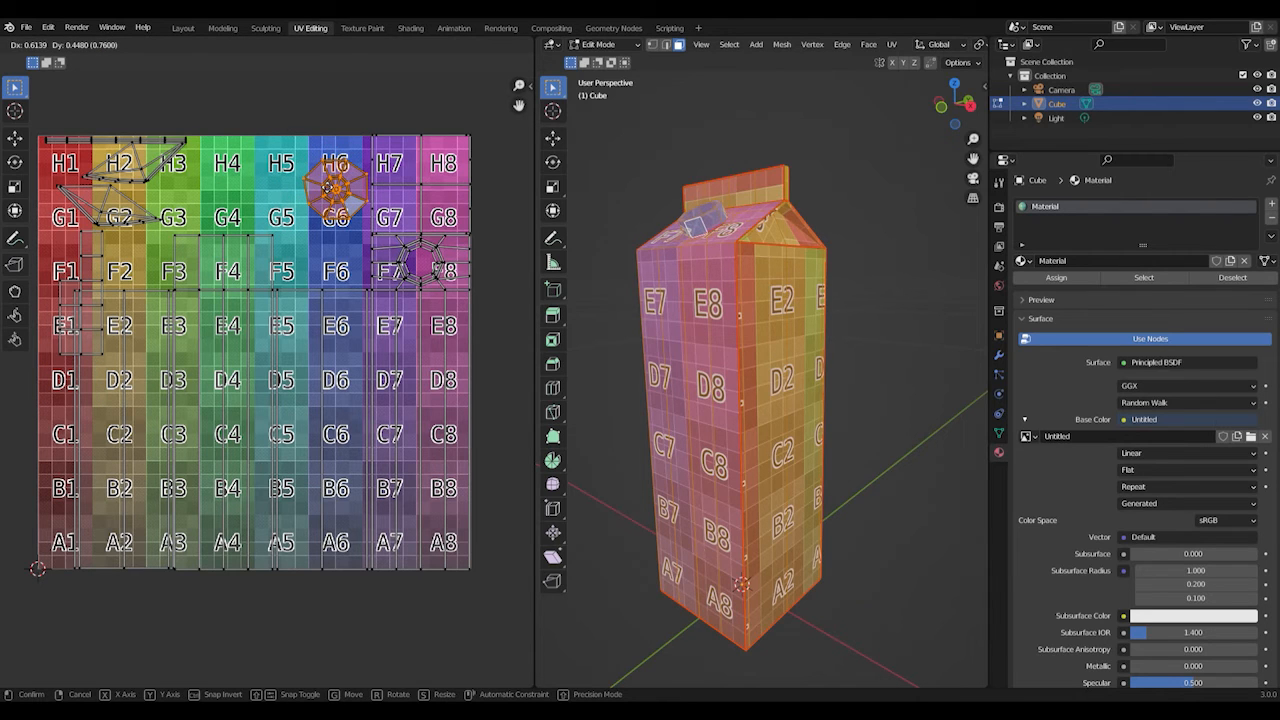
click(326, 176)
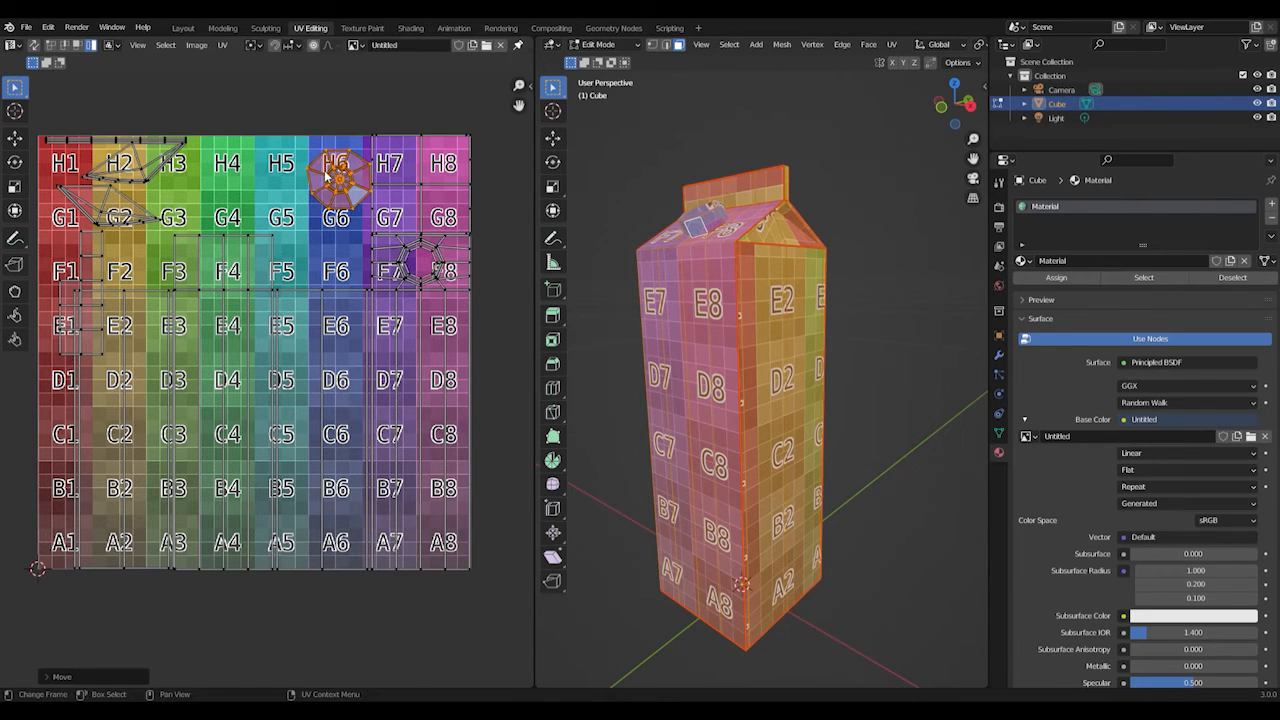
middle_drag(682, 250, 746, 306)
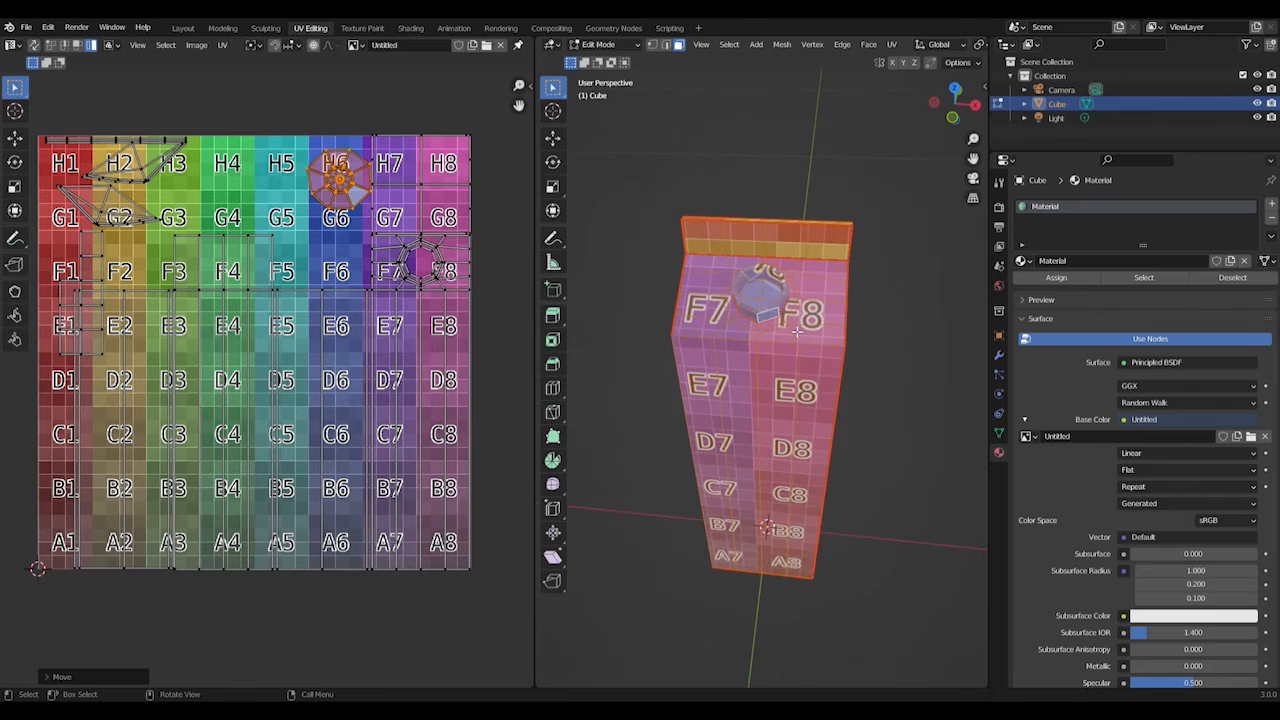
scroll(797, 330, up, 2)
key(g)
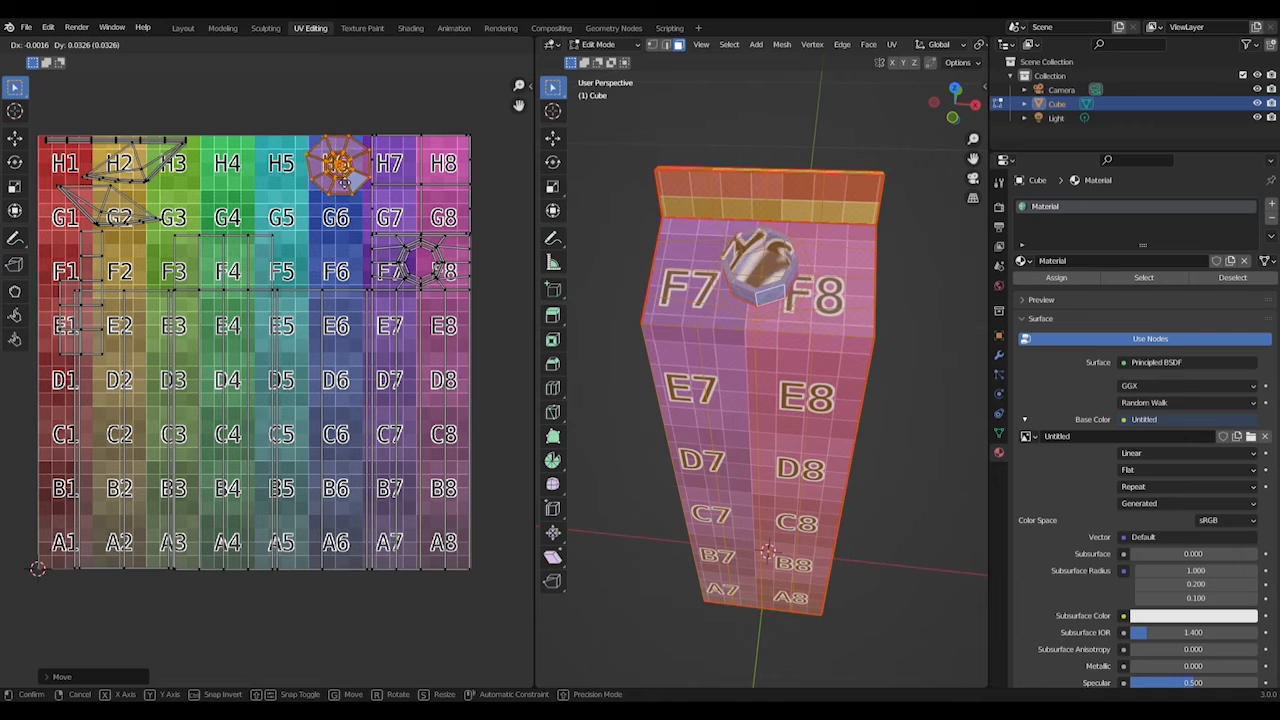
click(343, 184)
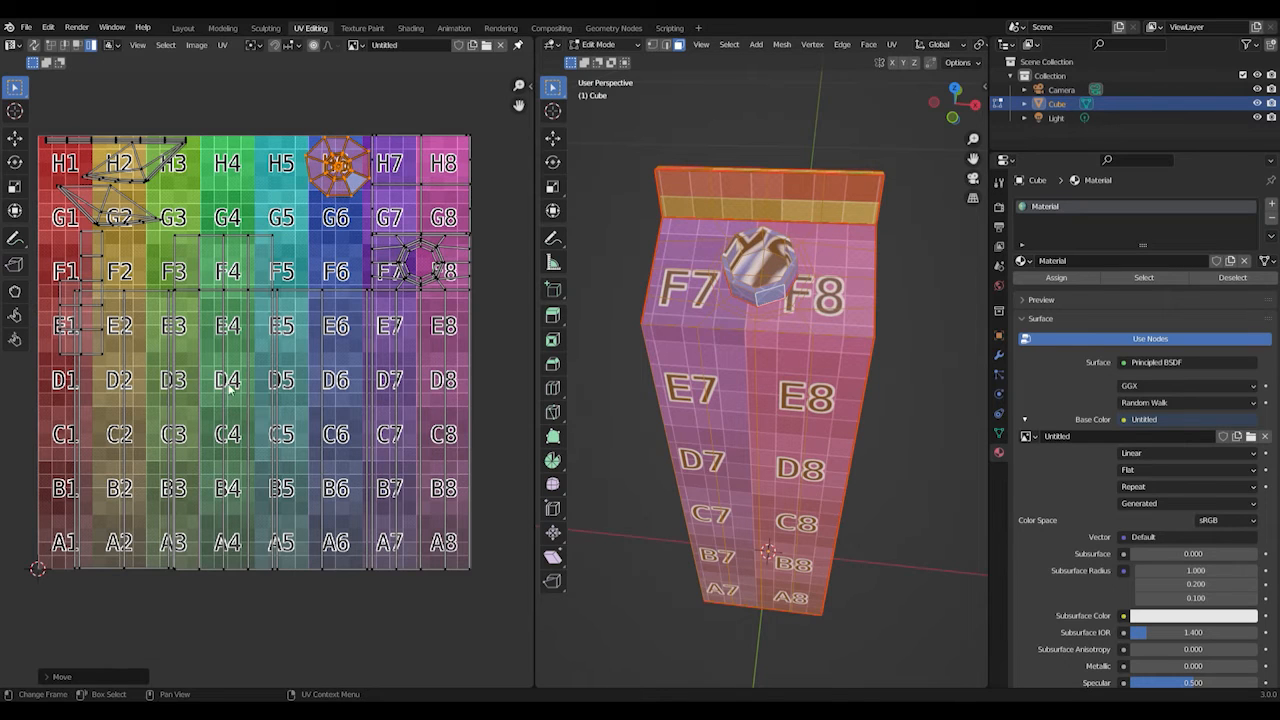
- Select the narrow rectangular strips, rotate them 90° and place them horizontally across cells G4 to G6, above the large panel island
click(69, 333)
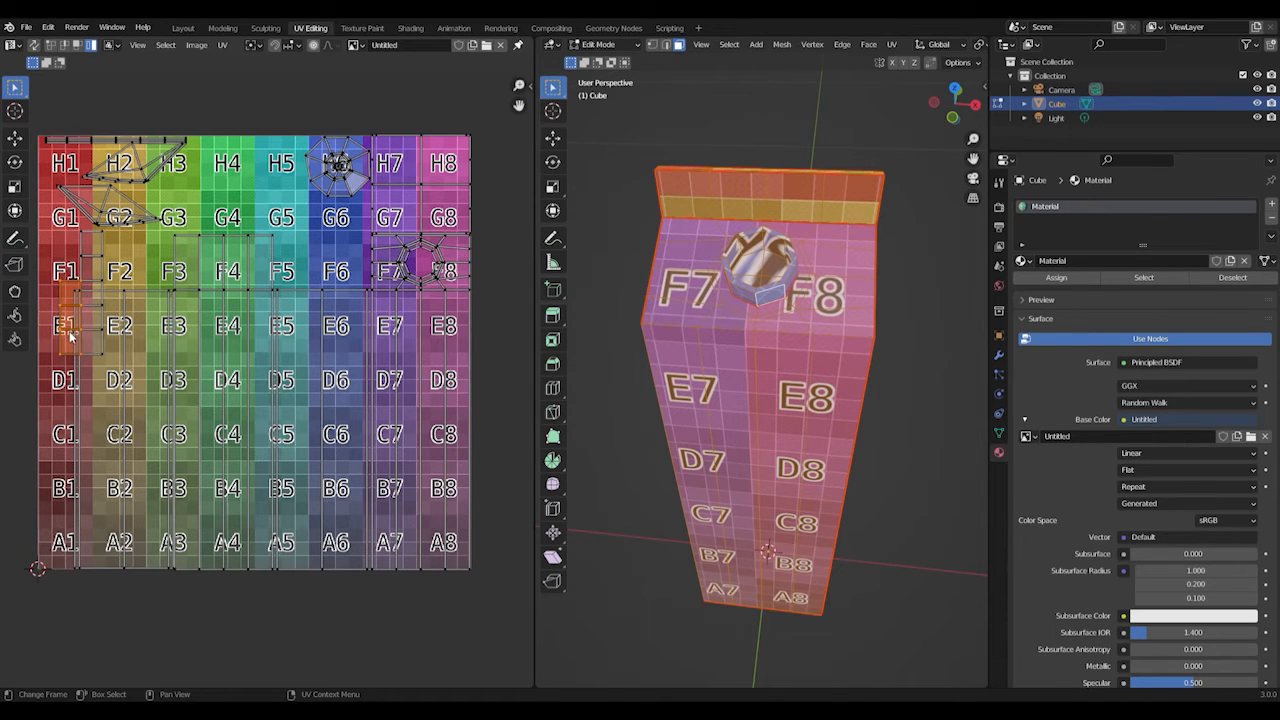
shift+click(93, 343)
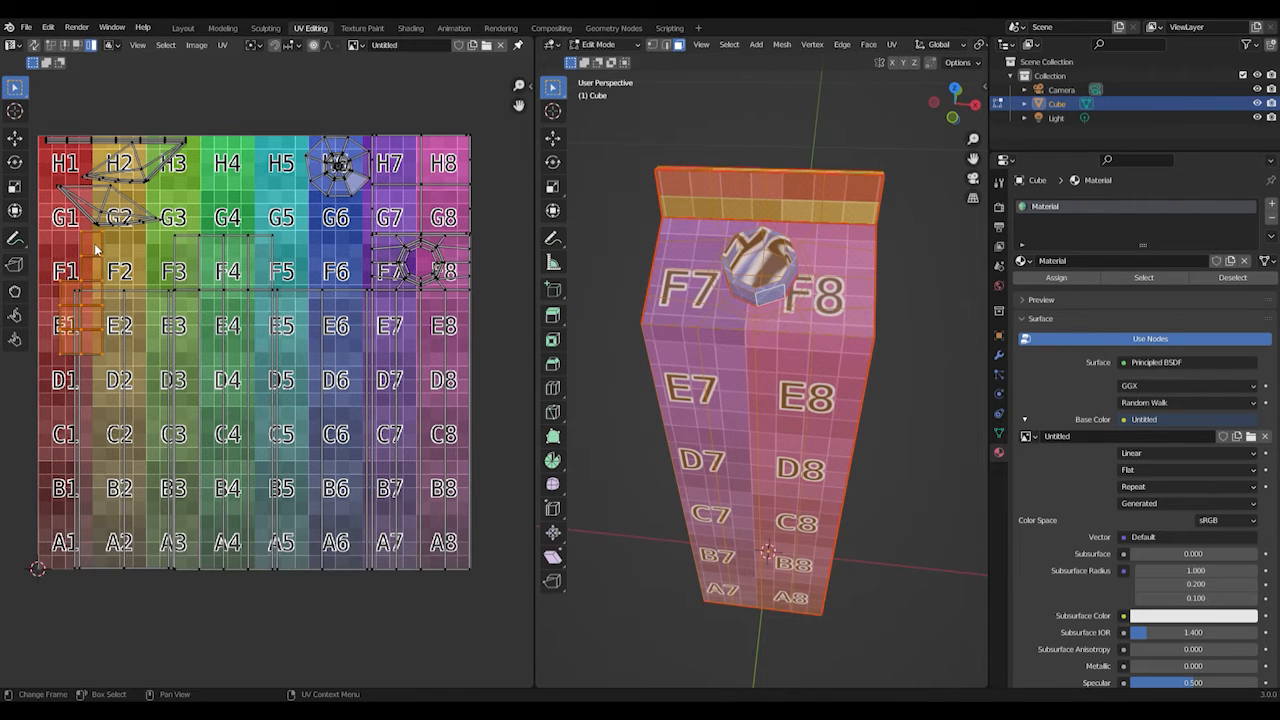
key(g)
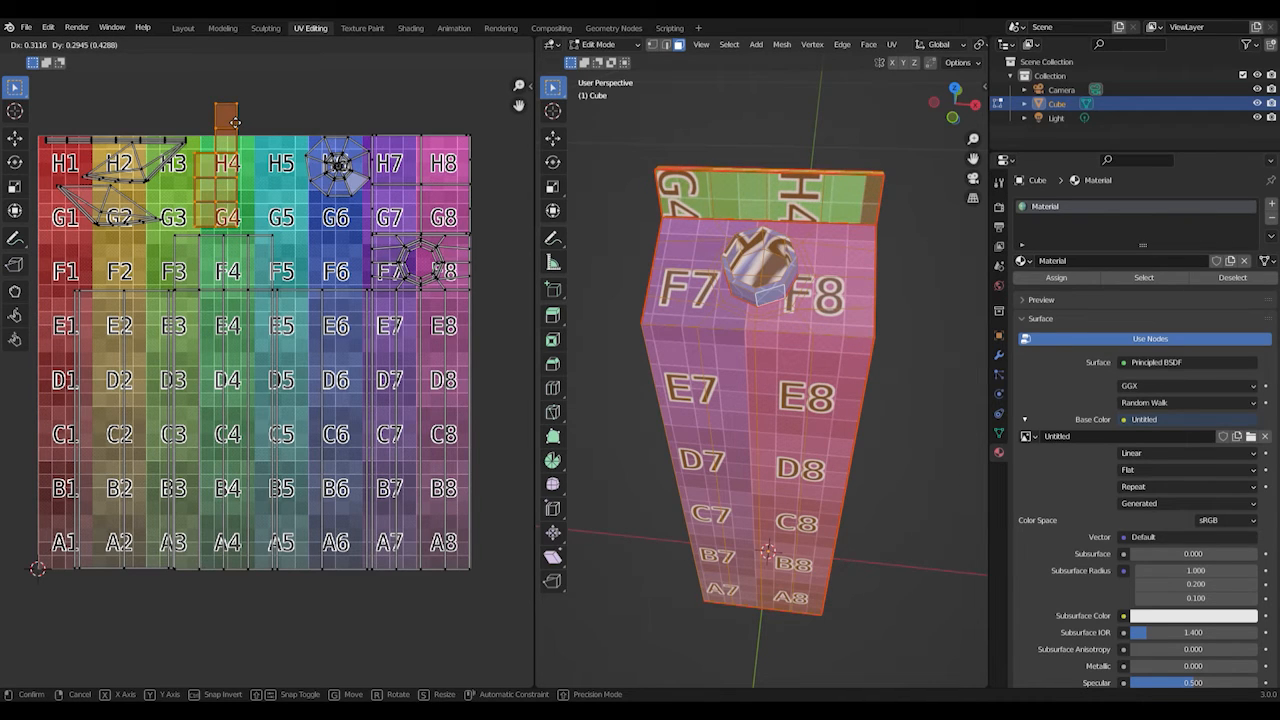
click(234, 122)
text(r)
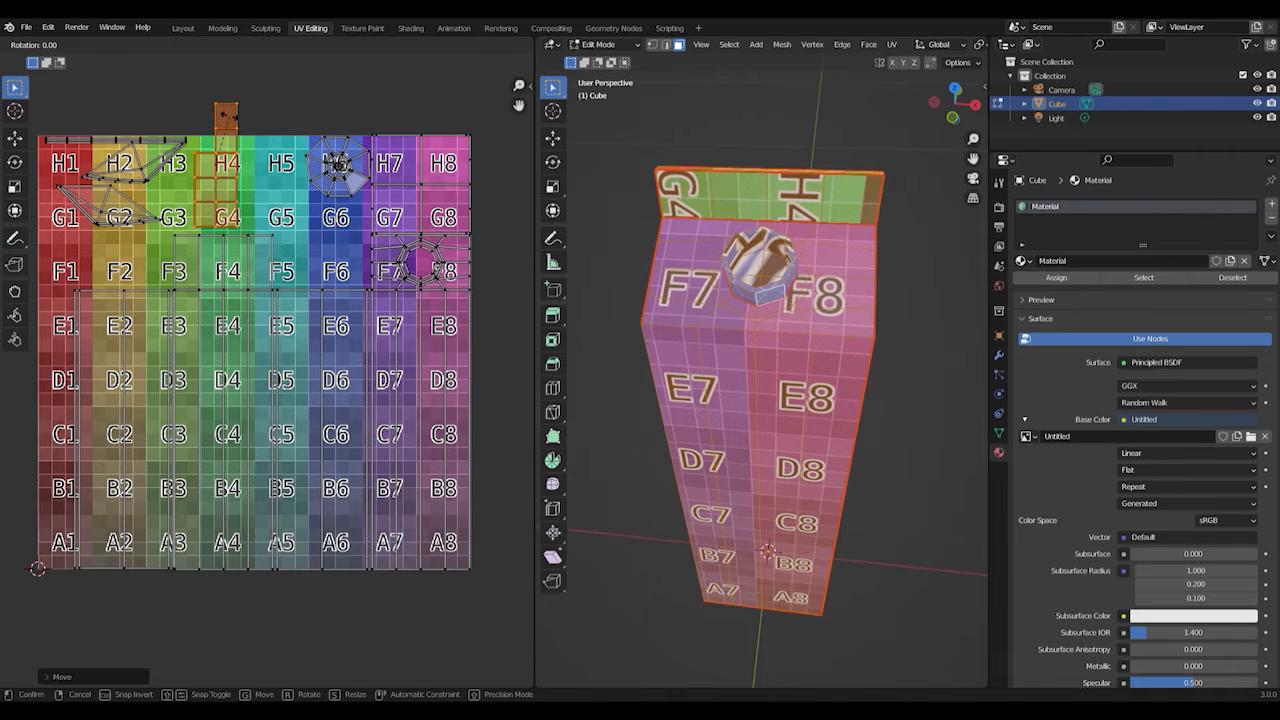
text(90)
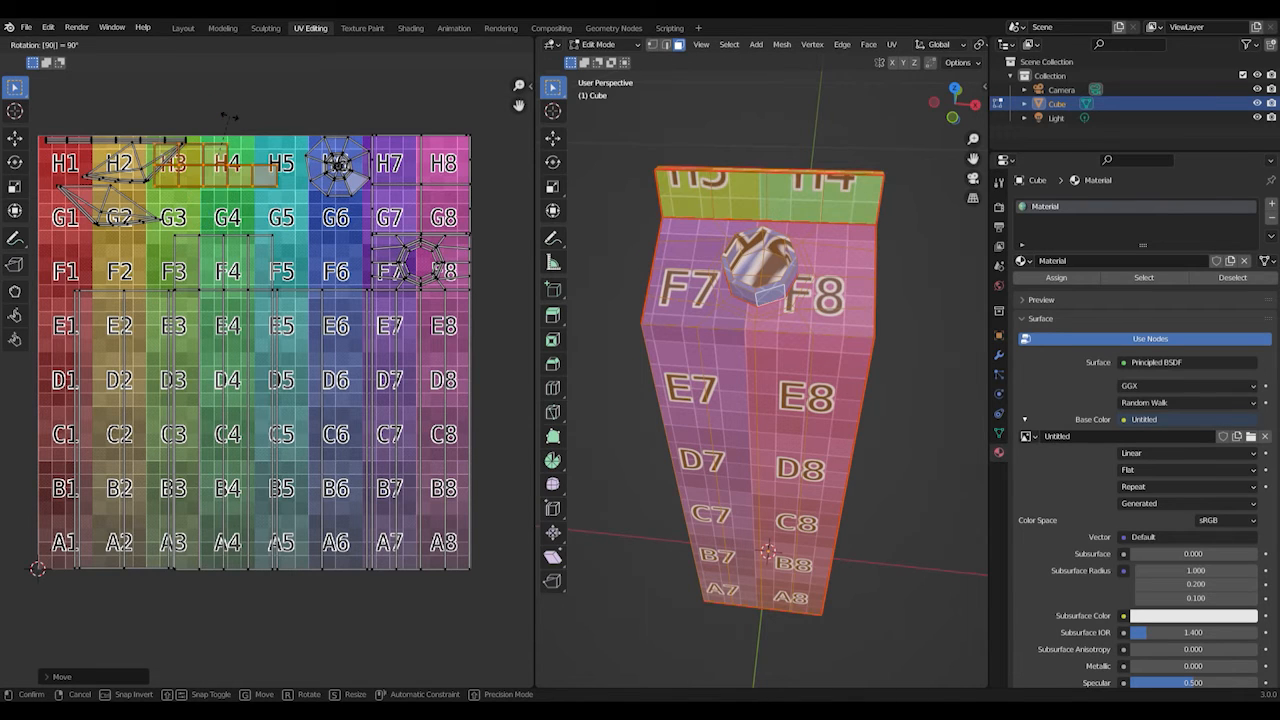
key(Return)
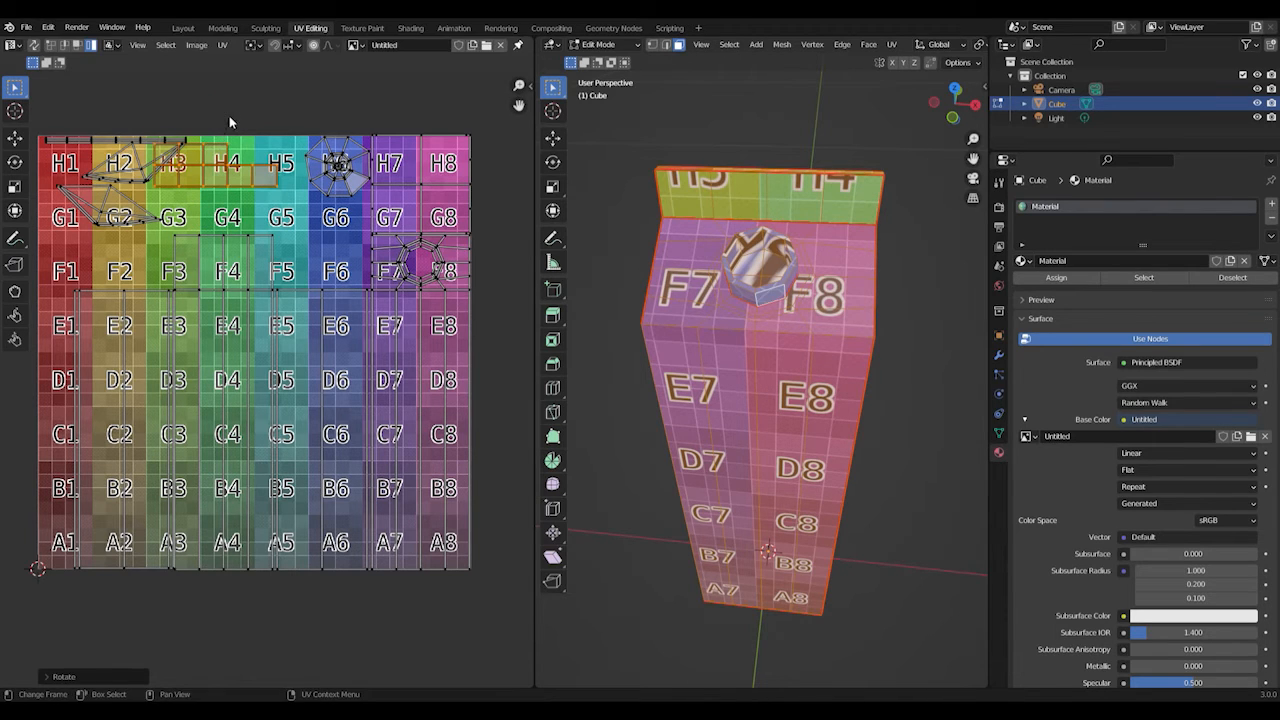
key(g)
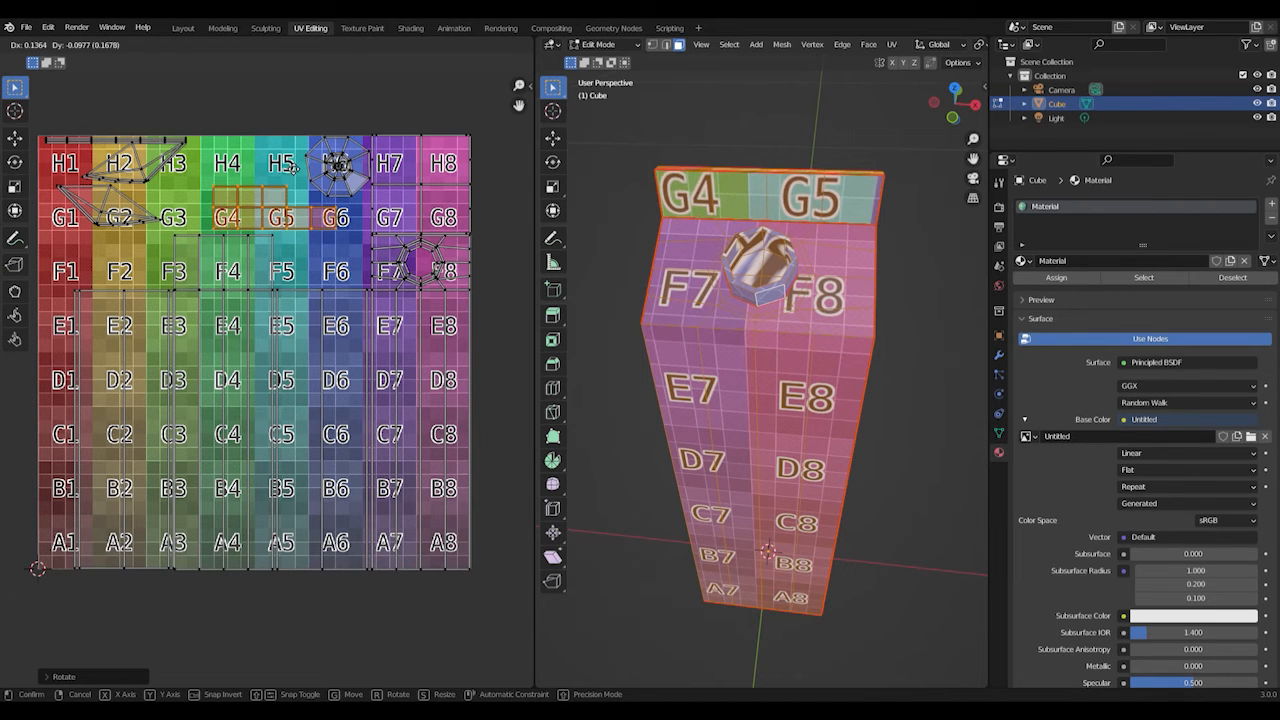
click(292, 168)
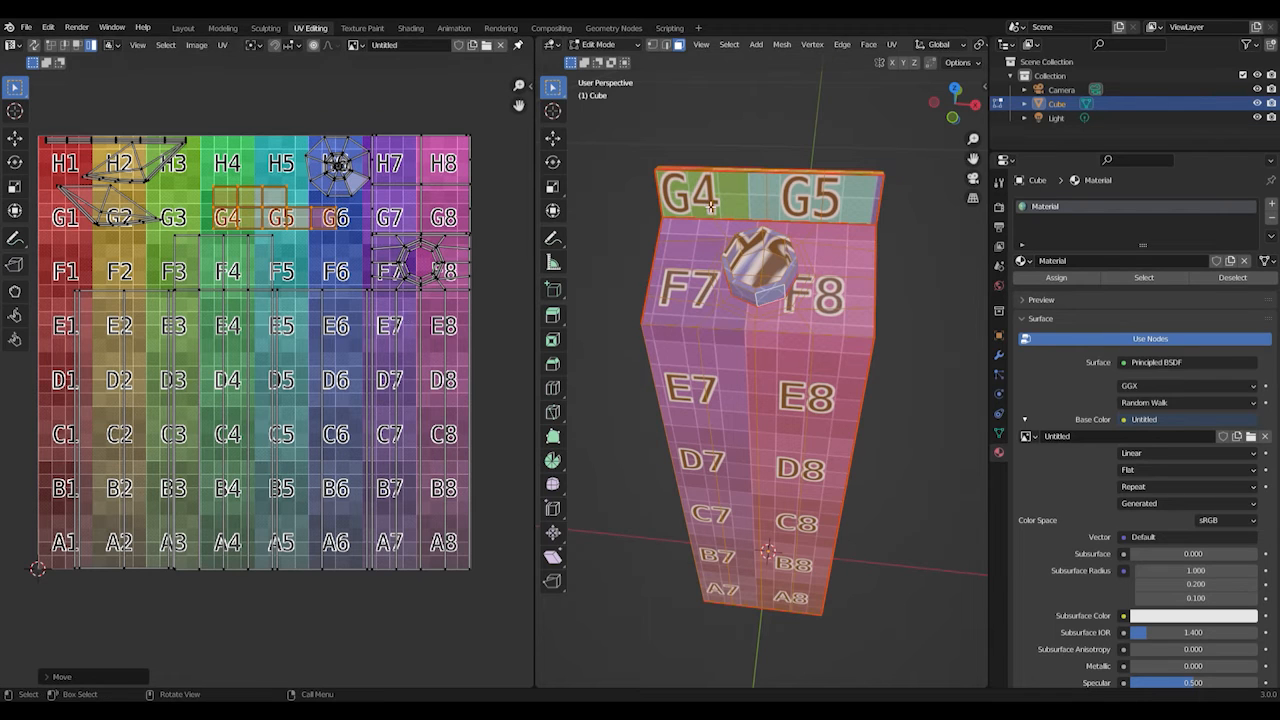
- Check the carton's side beneath the gable, then rotate the lower gable UV island 180°
scroll(753, 223, up, 2)
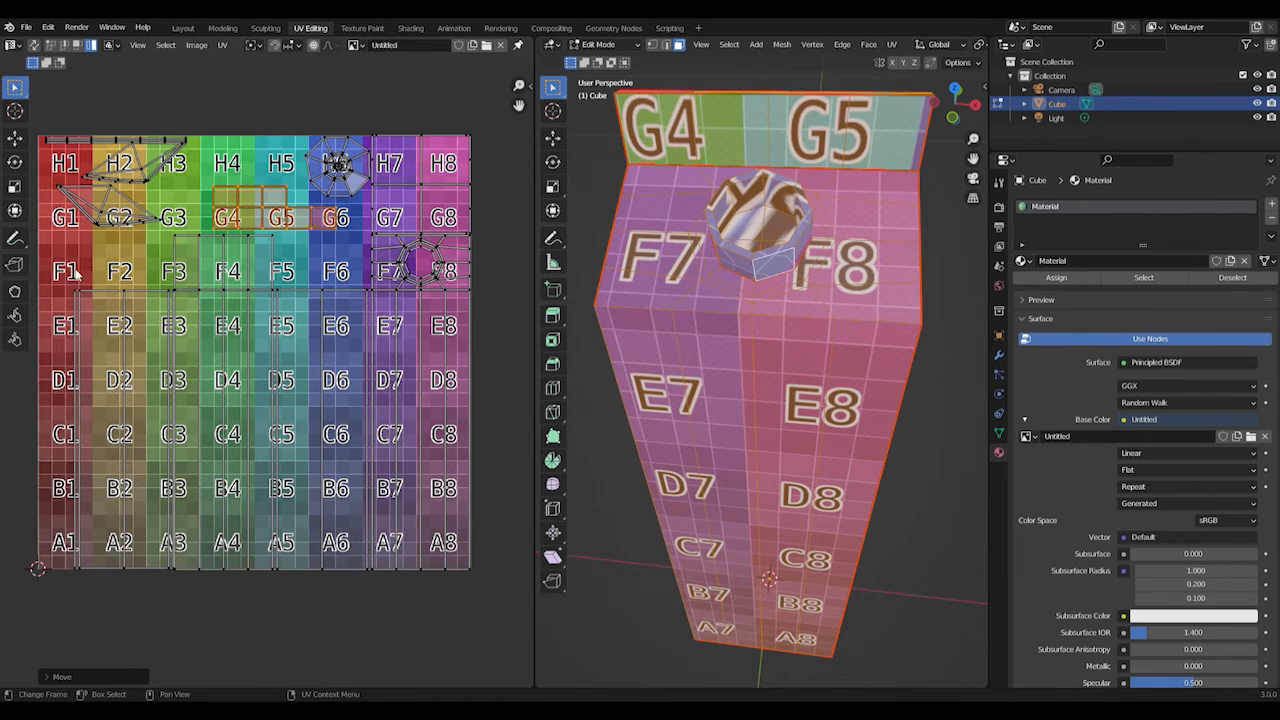
click(98, 351)
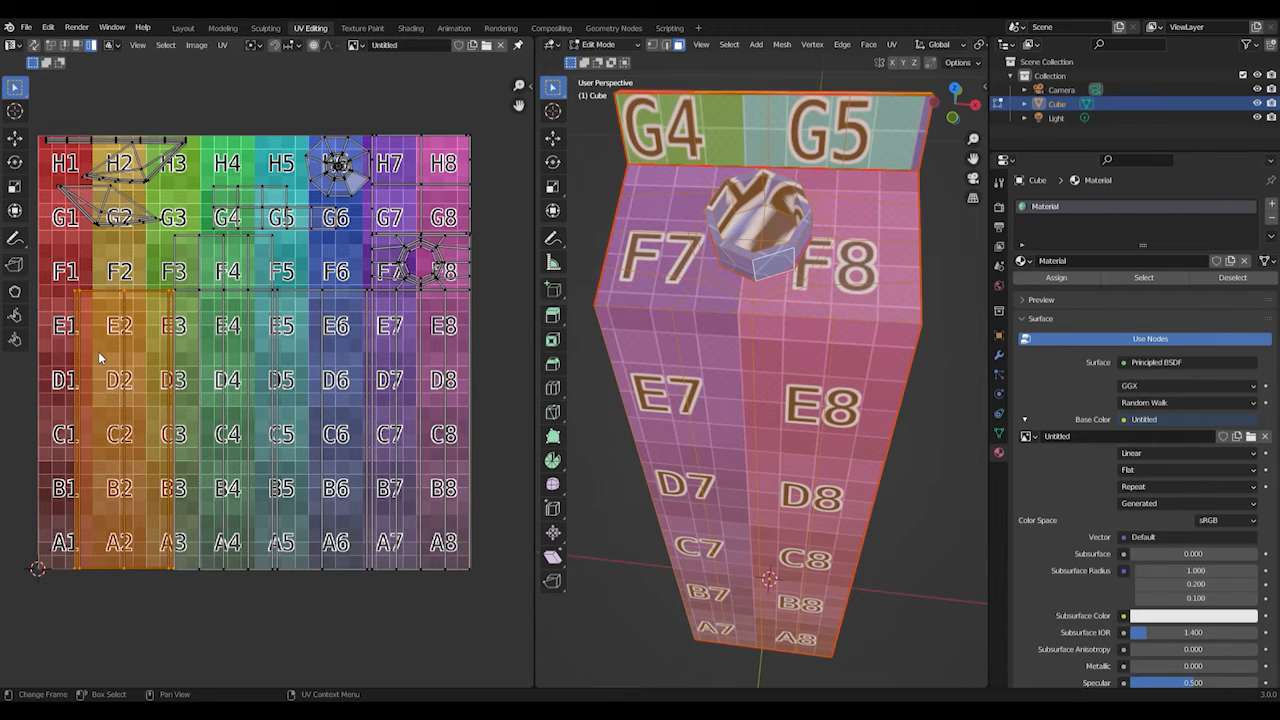
middle_drag(868, 319, 762, 300)
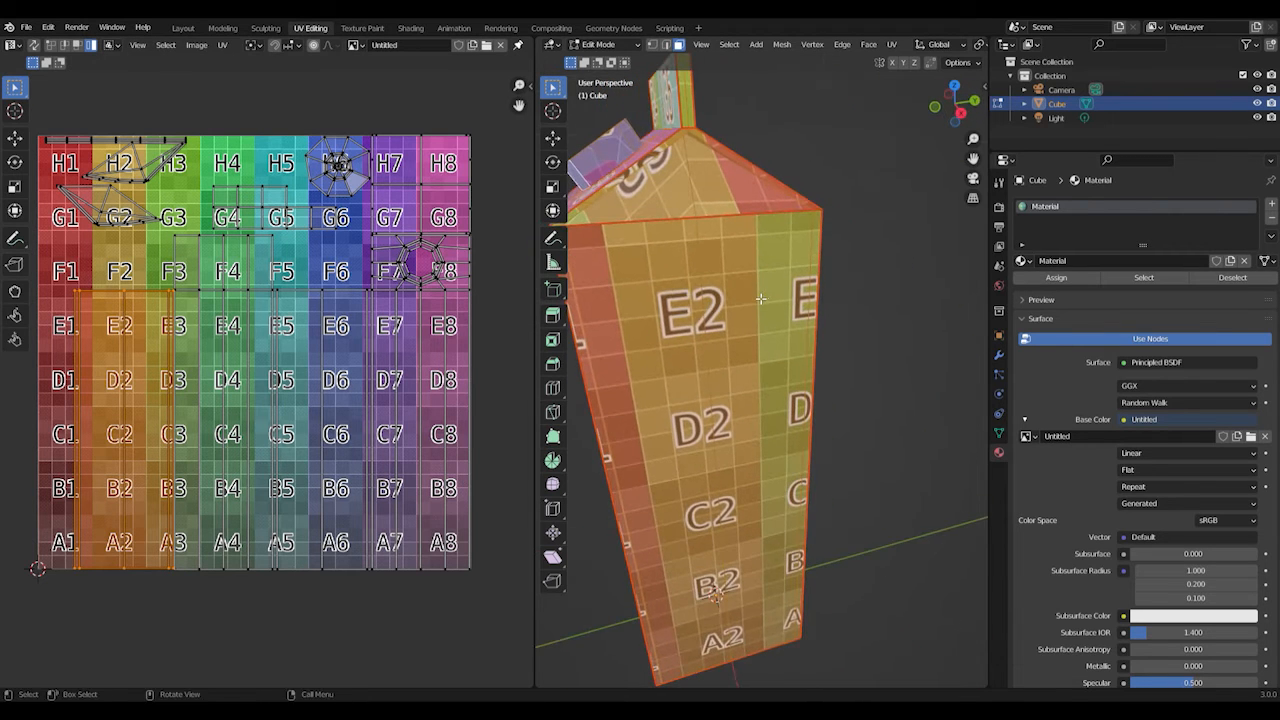
middle_drag(677, 241, 657, 229)
click(120, 215)
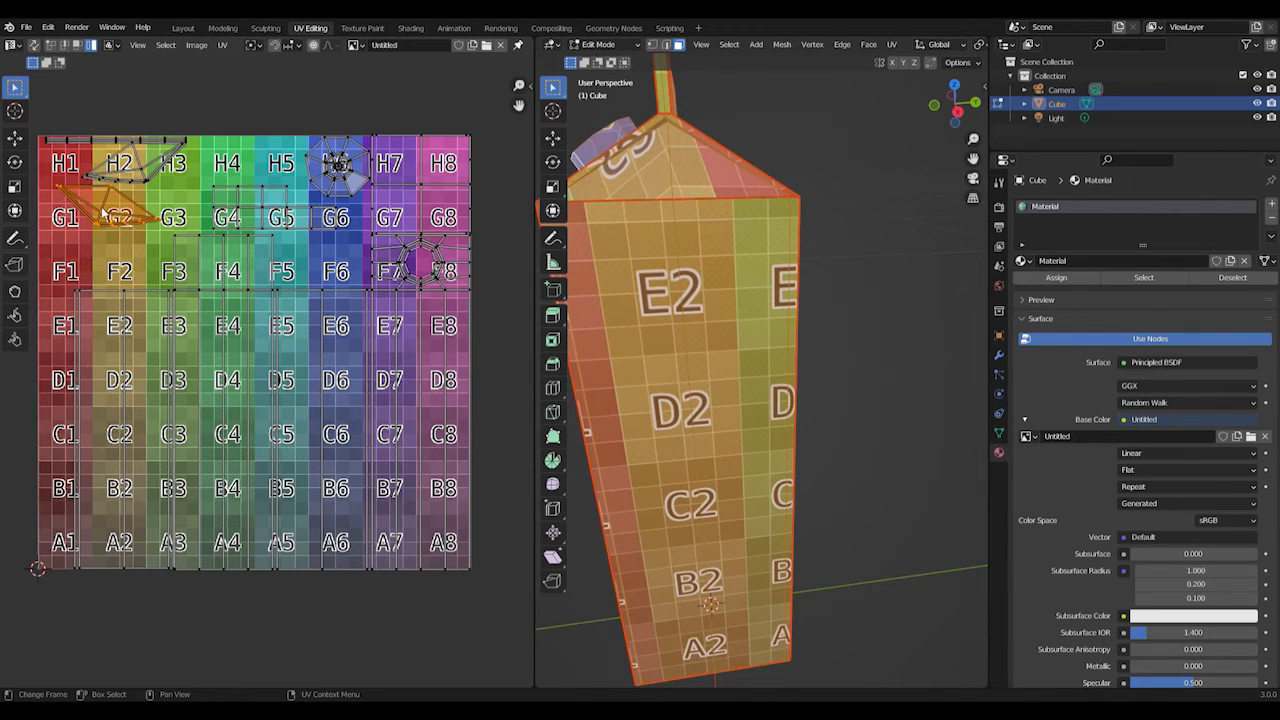
key(g)
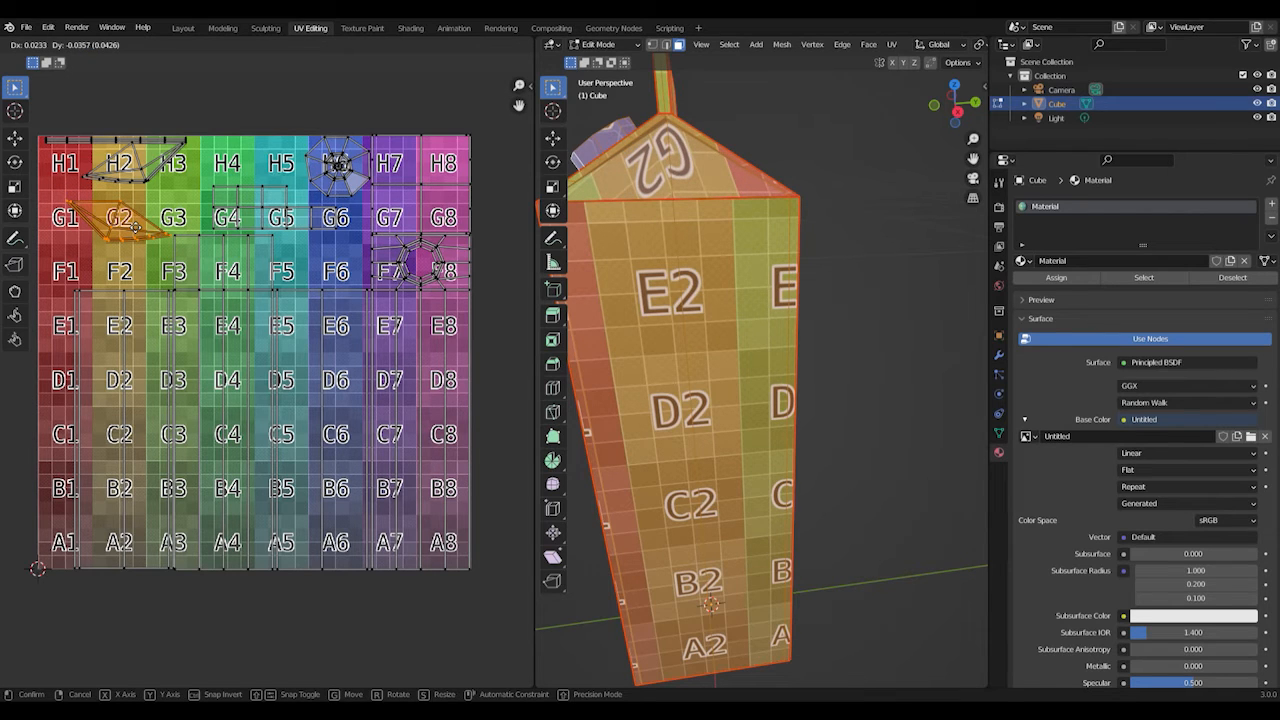
key(r)
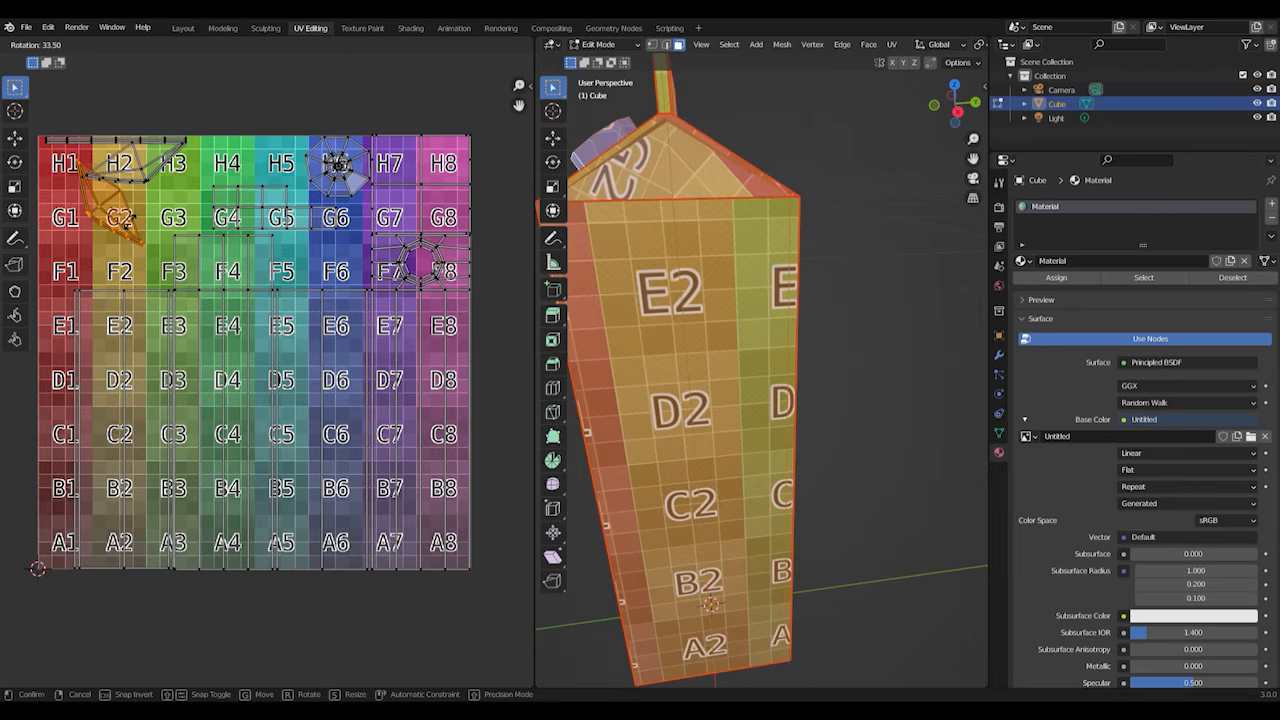
text(180)
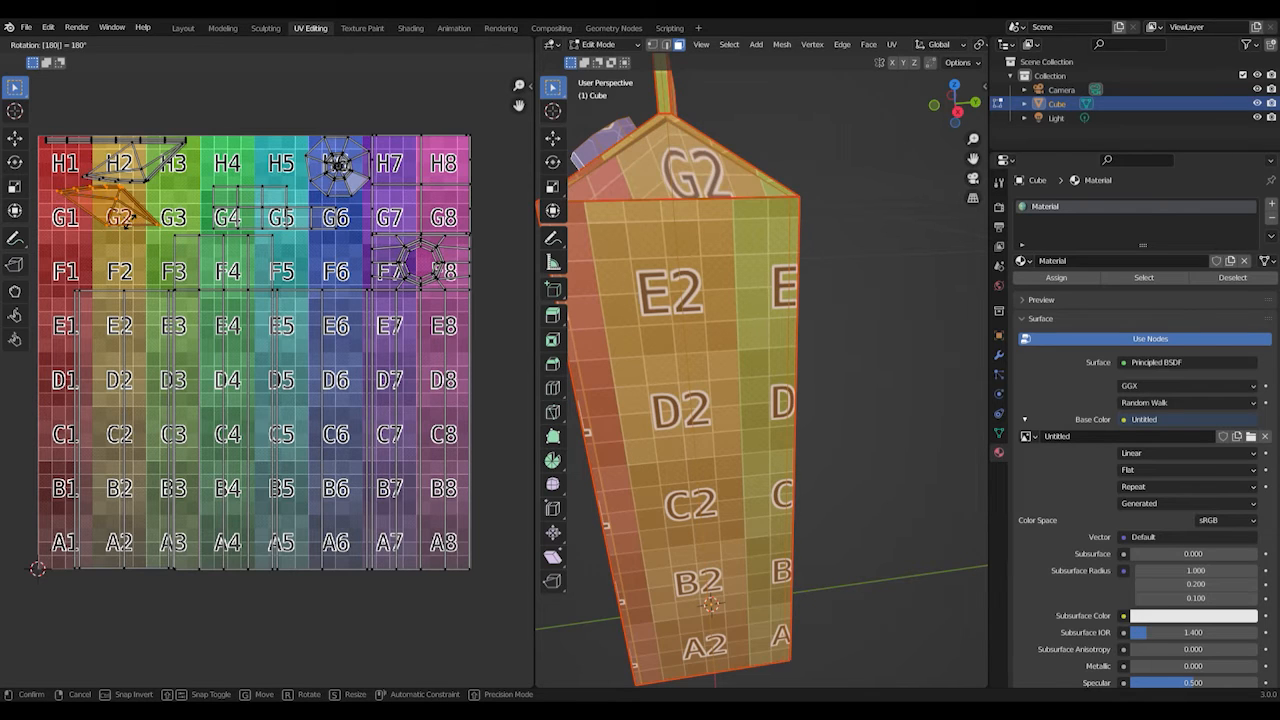
key(Return)
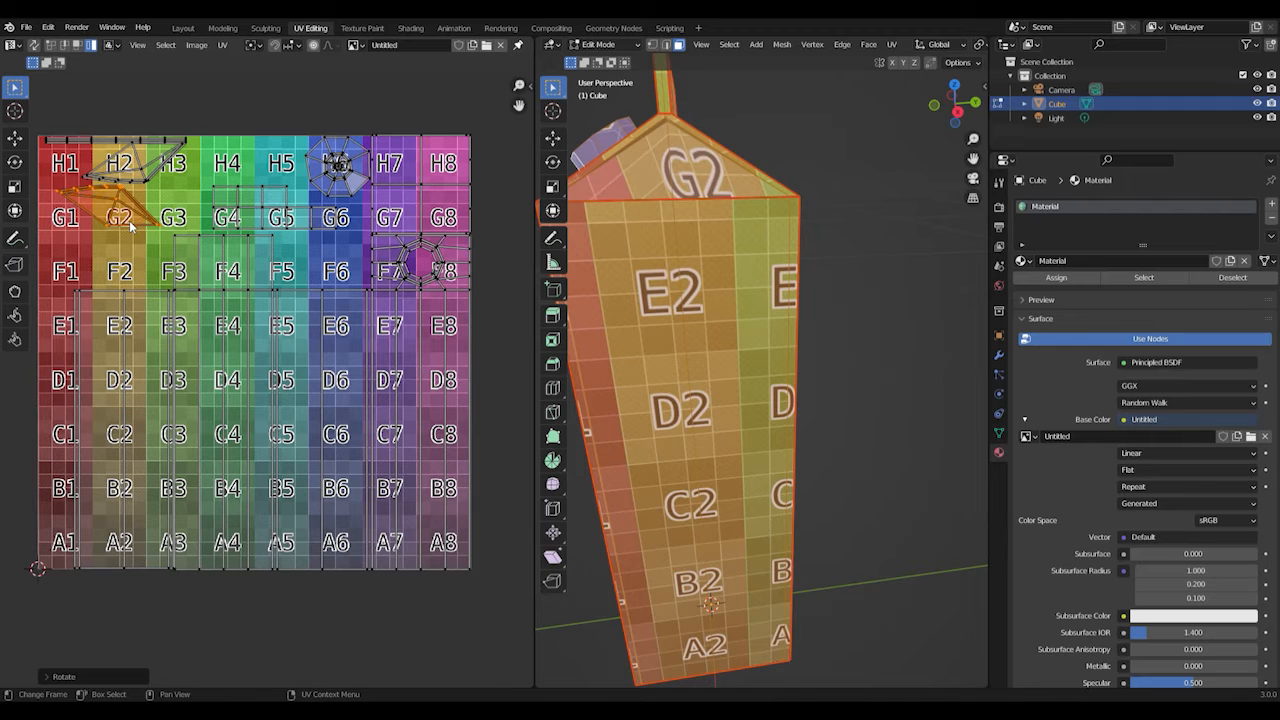
- Move the lower gable island about 0.009 down in the UV square, away from the other gable island
key(g)
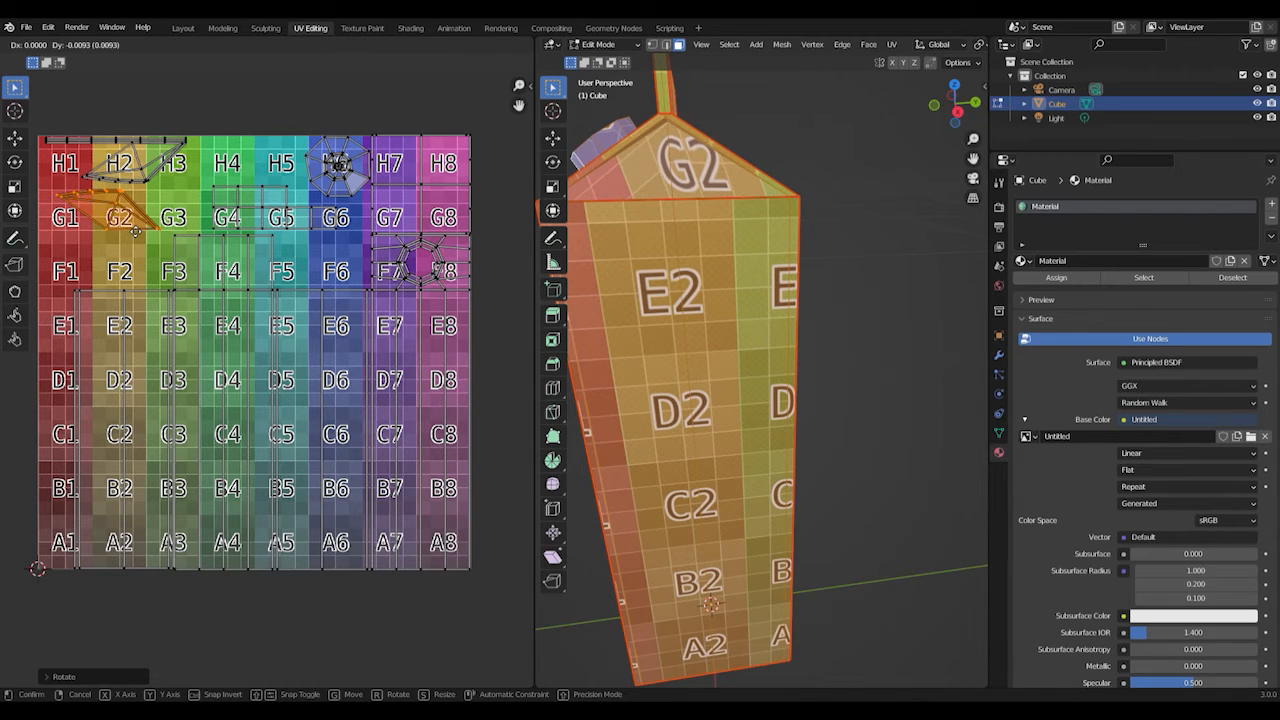
click(135, 231)
middle_drag(764, 281, 774, 216)
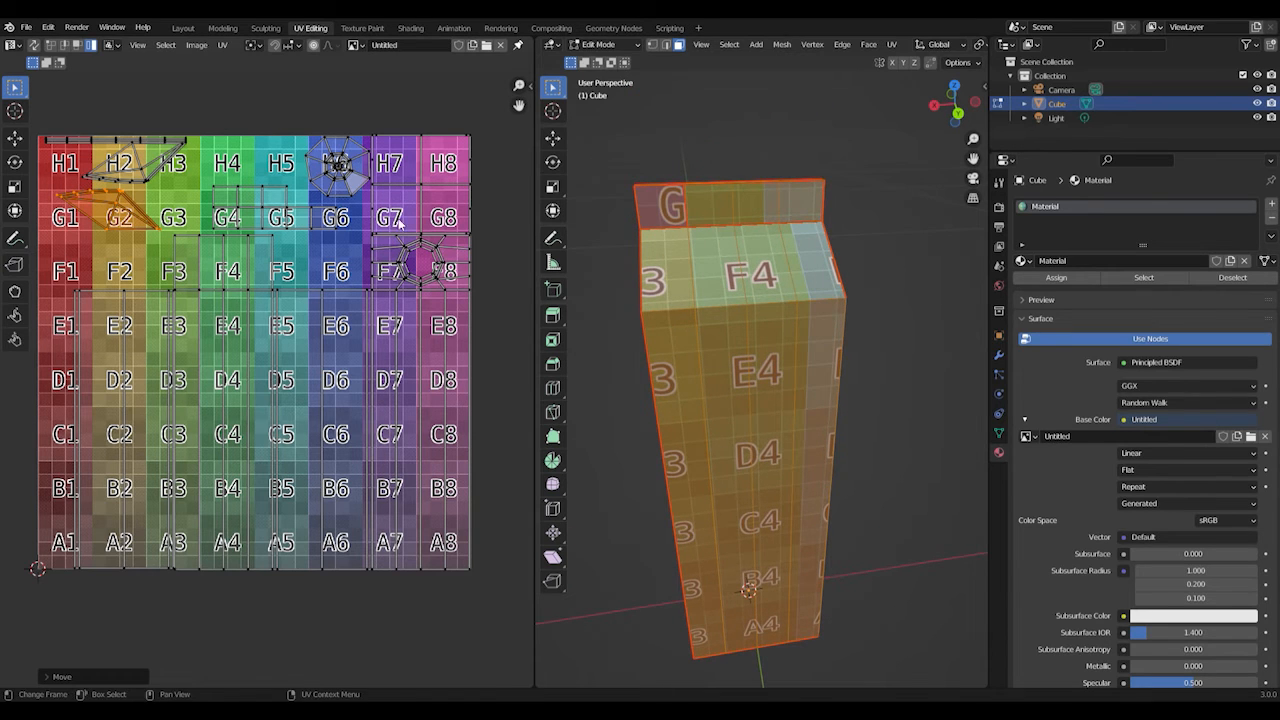
- Move the upper rectangular strip island out of the way to cells H4–H5 and shift the lower strip about 0.105 left to G3–G4
click(246, 198)
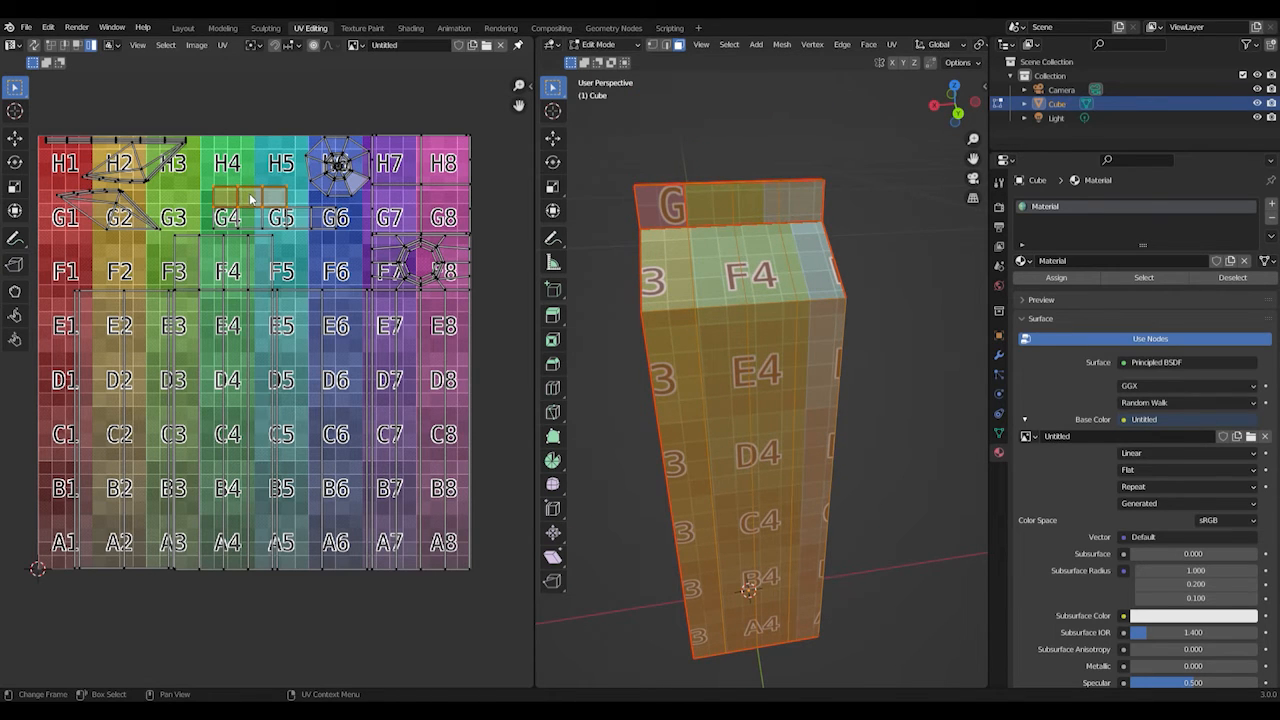
key(g)
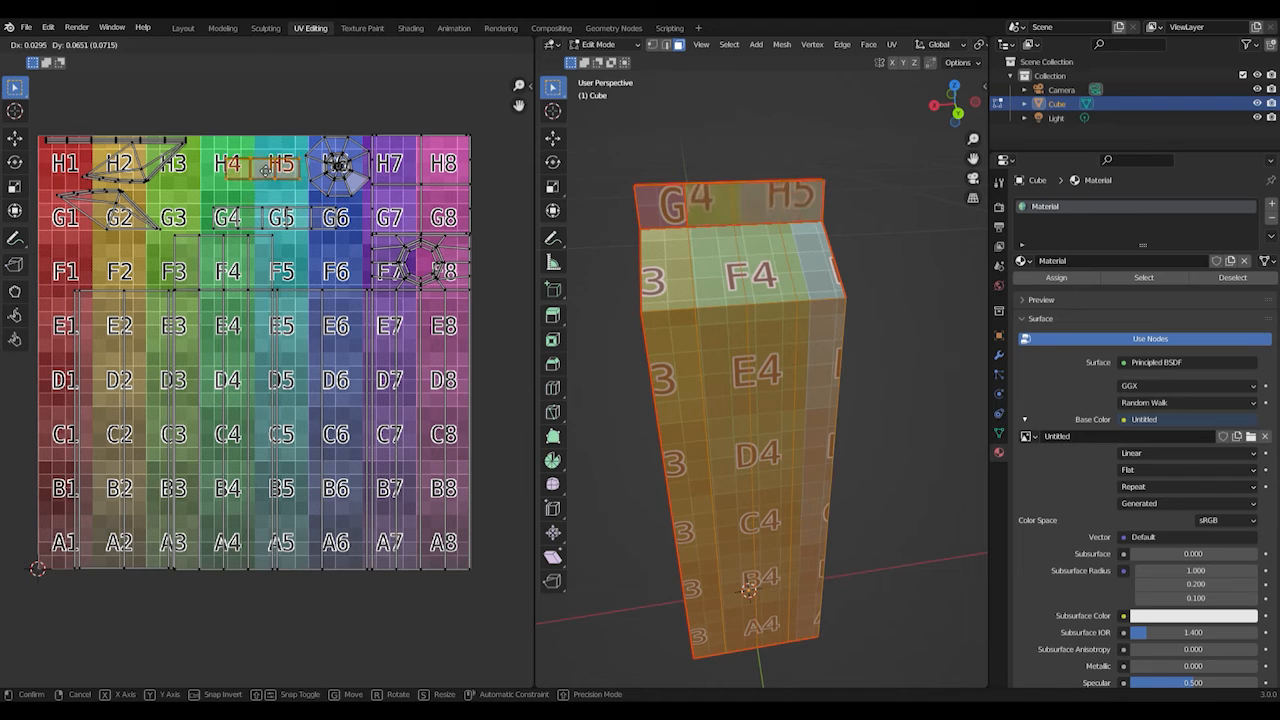
click(280, 205)
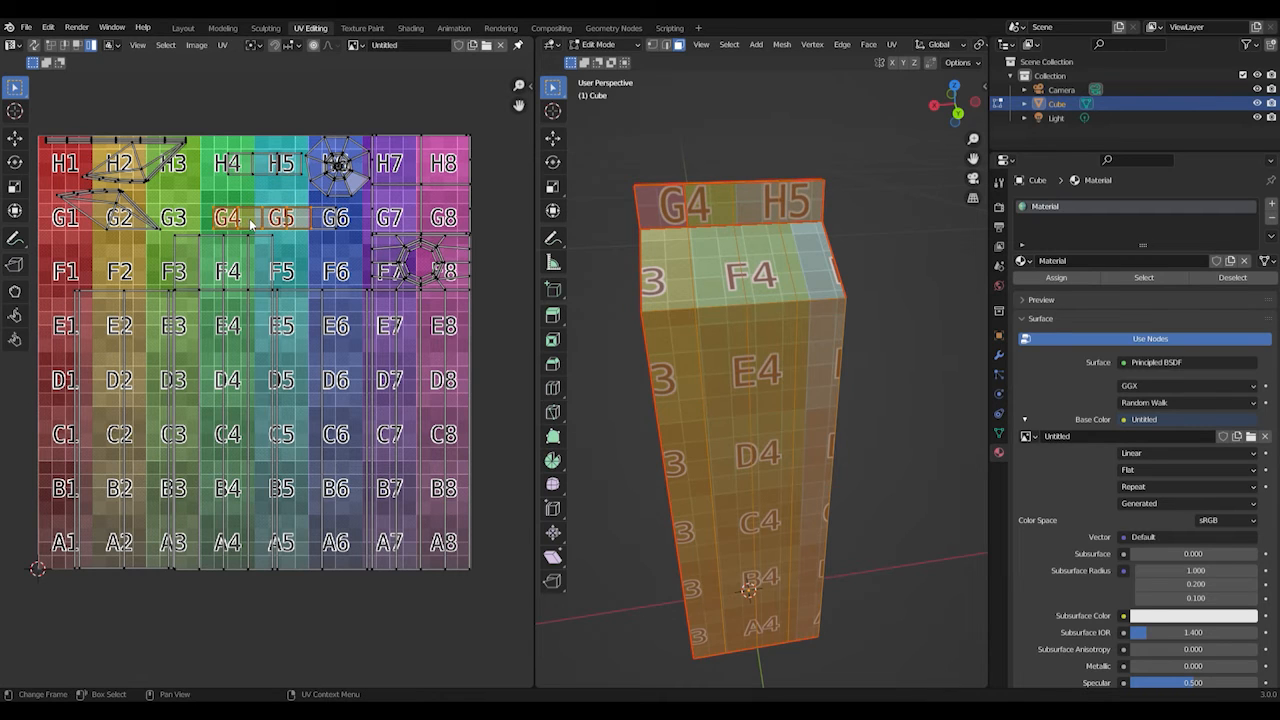
key(g)
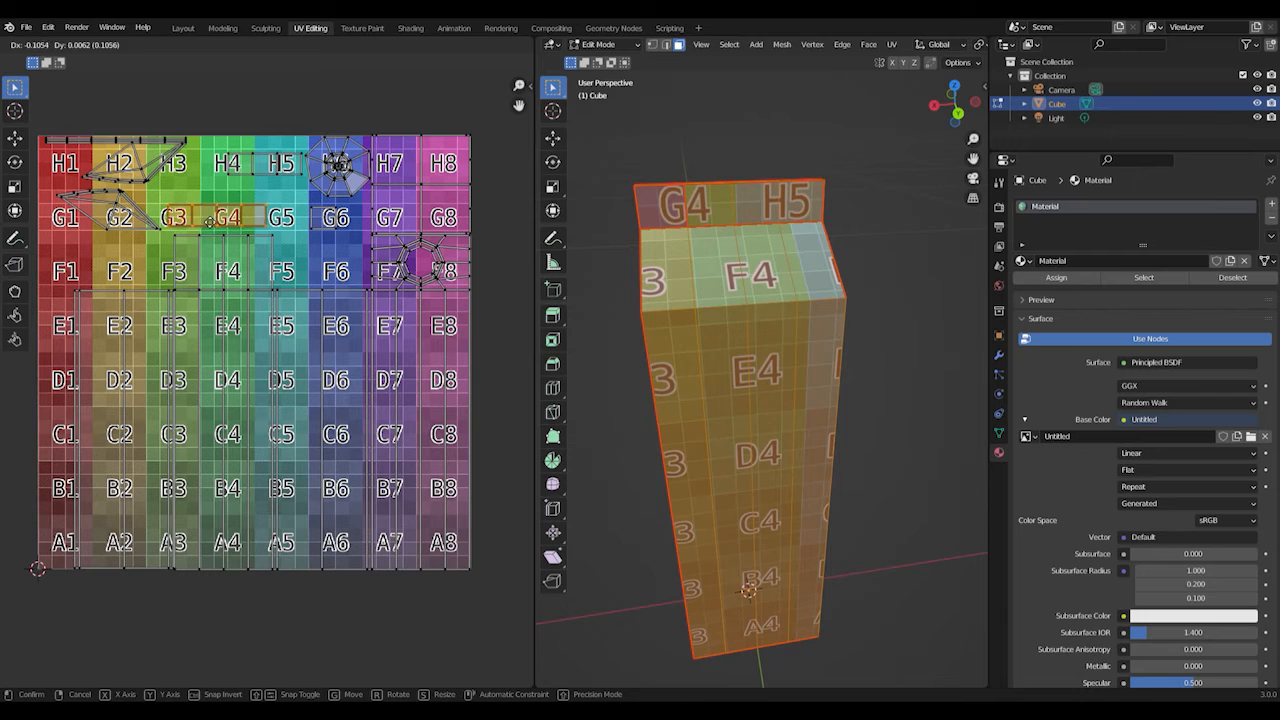
click(205, 224)
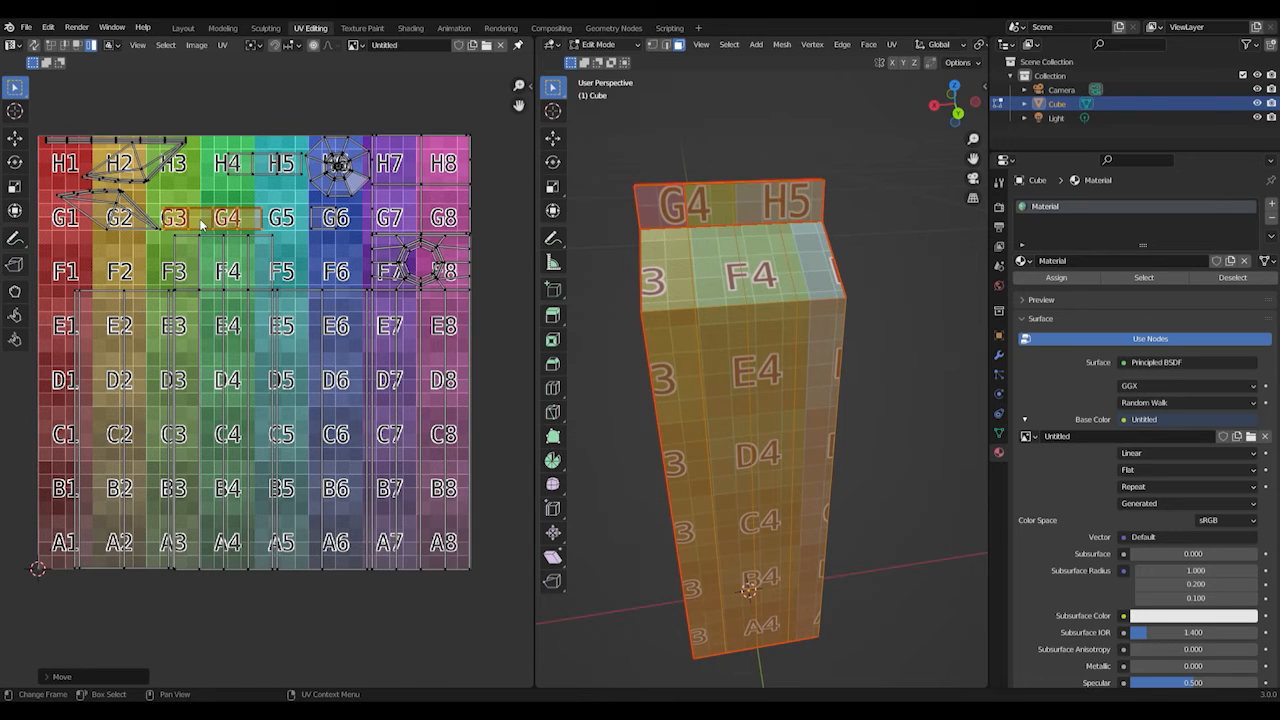
- Move the small rectangular island from G6 about 0.105 left into G5, beside the end of the strip
click(322, 222)
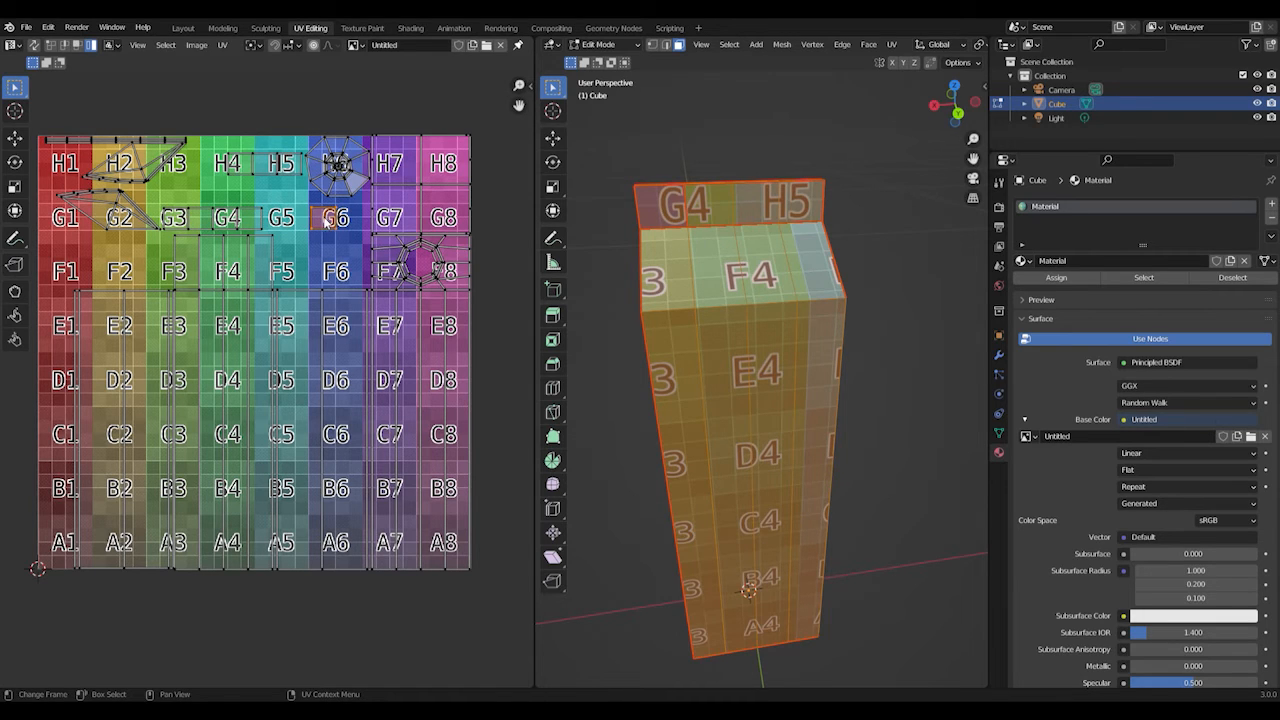
key(g)
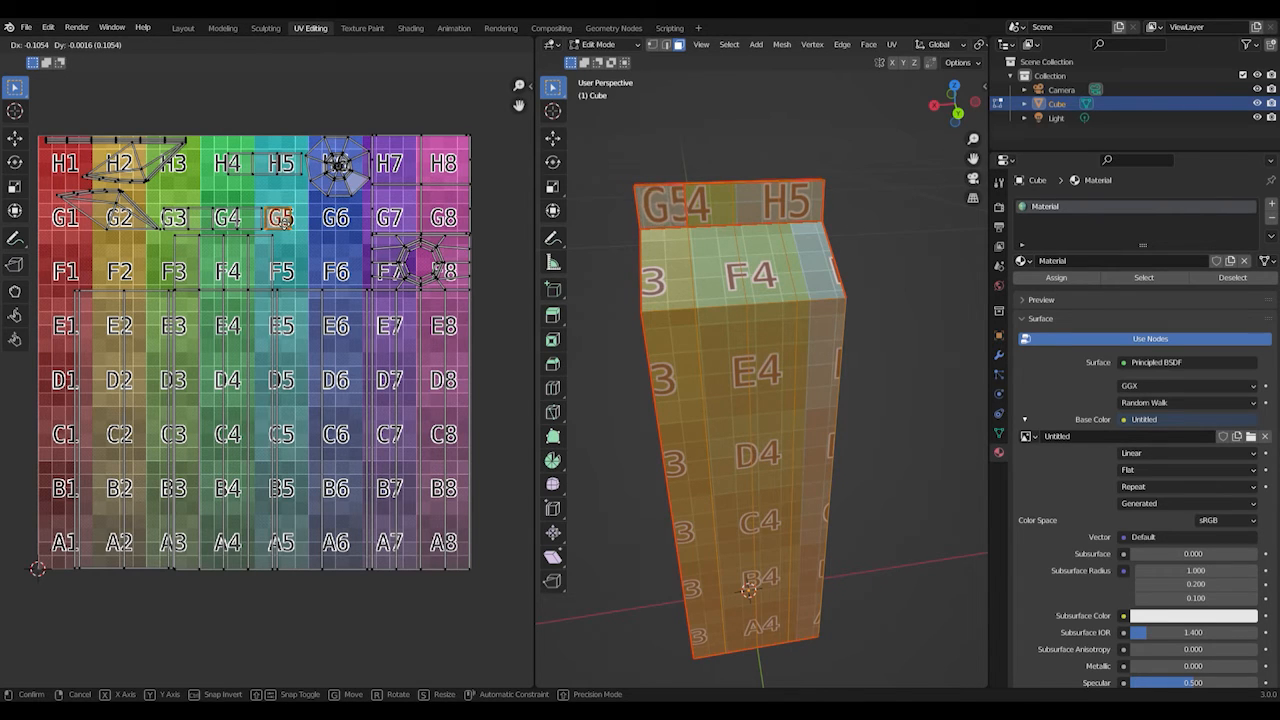
click(283, 222)
- Move the strip island from H4–H5 to G5–G6 and nudge it down about 0.002, aligning it with the row of strips
click(270, 172)
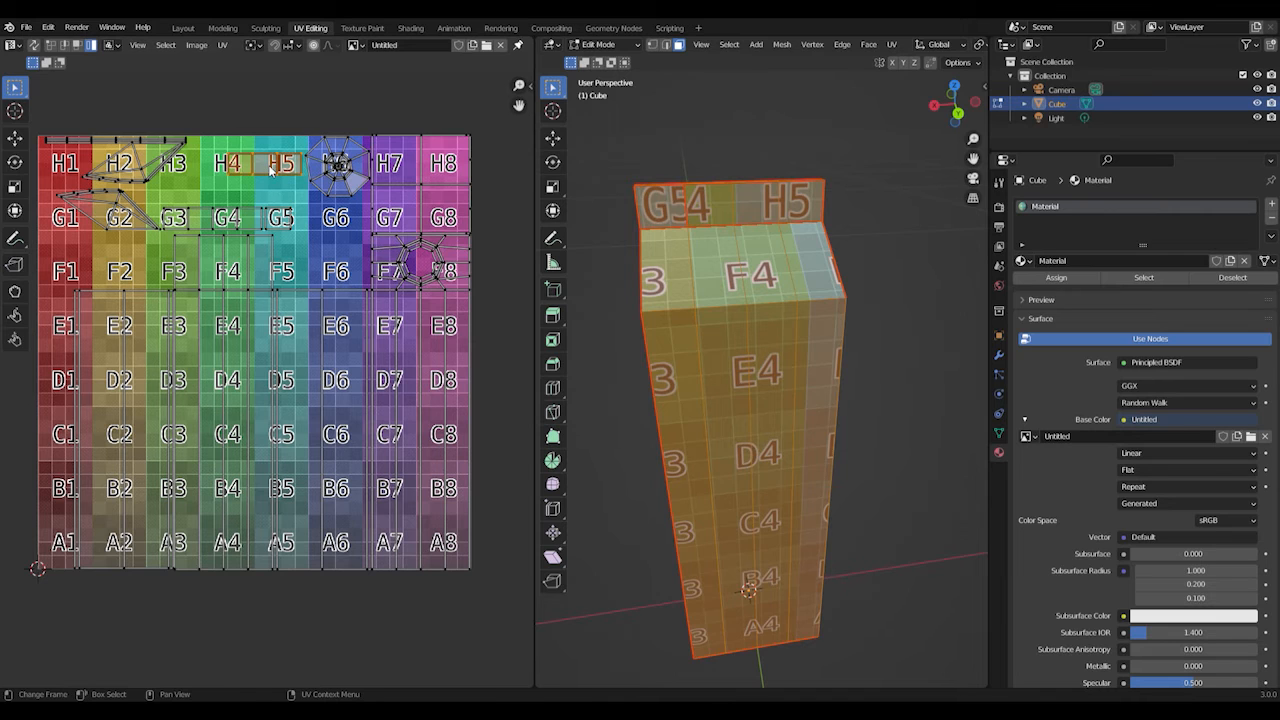
key(g)
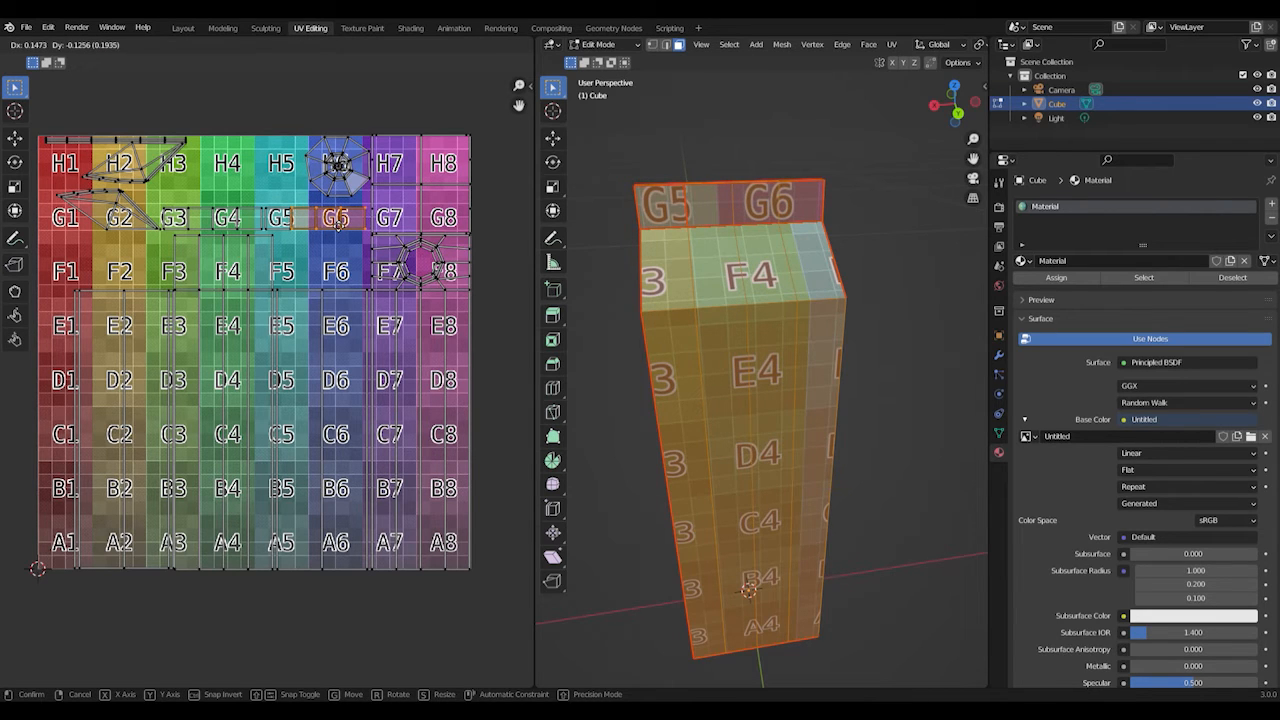
click(338, 224)
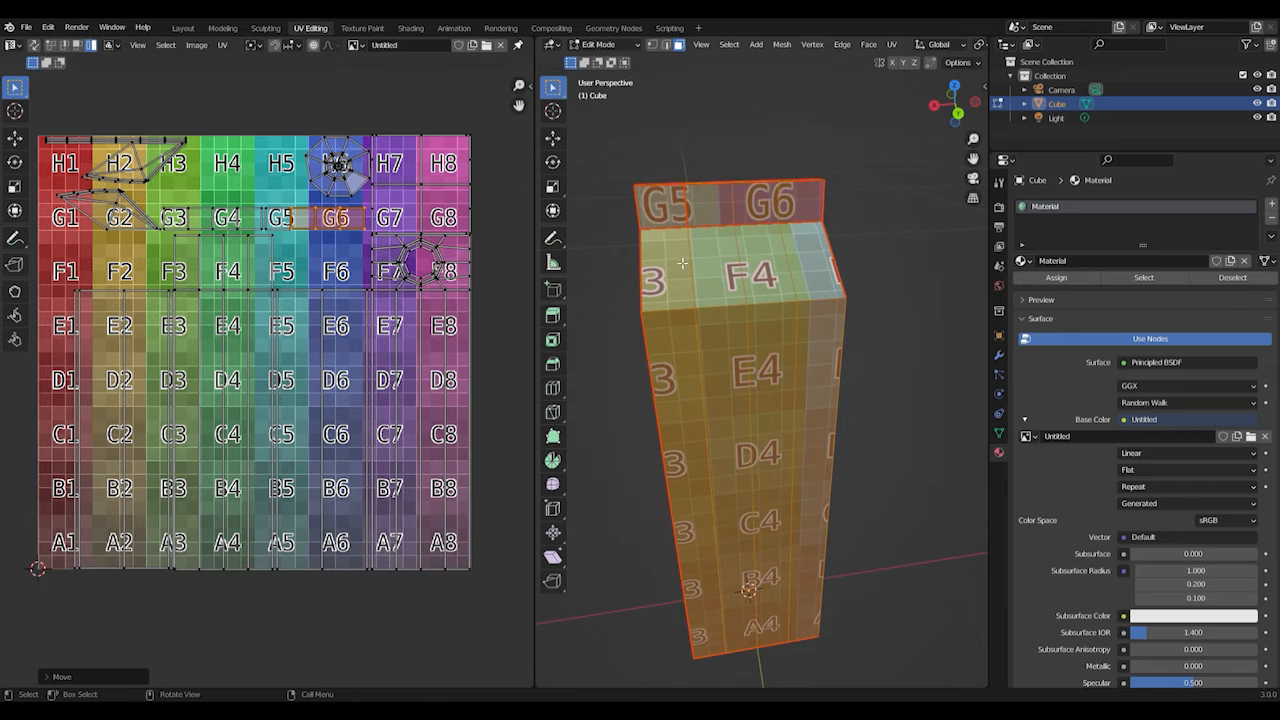
scroll(328, 234, up, 2)
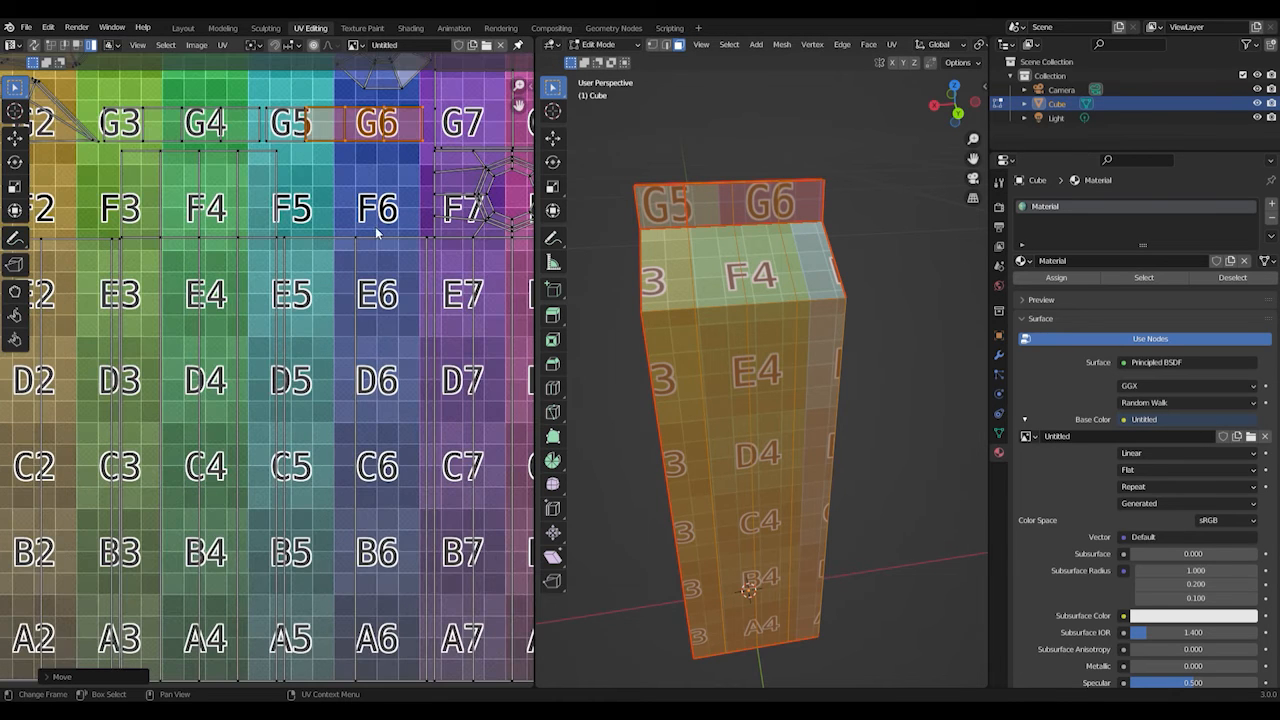
middle_drag(360, 228, 322, 316)
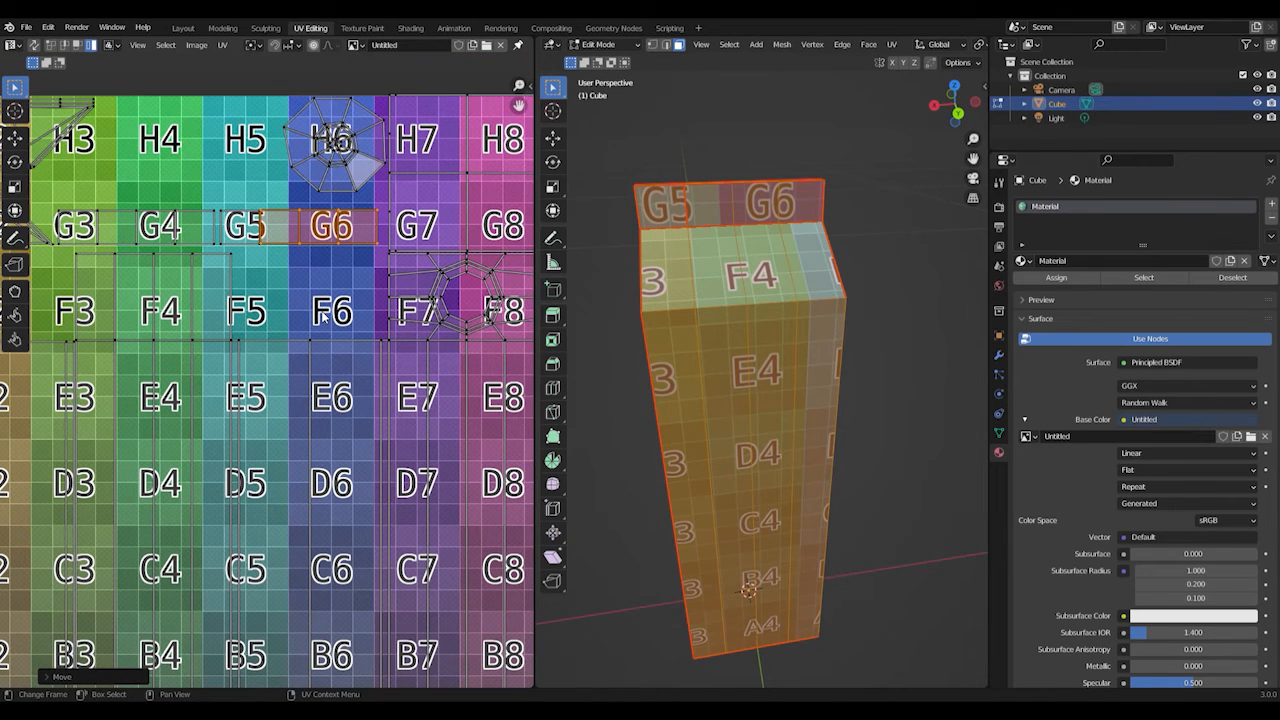
key(g)
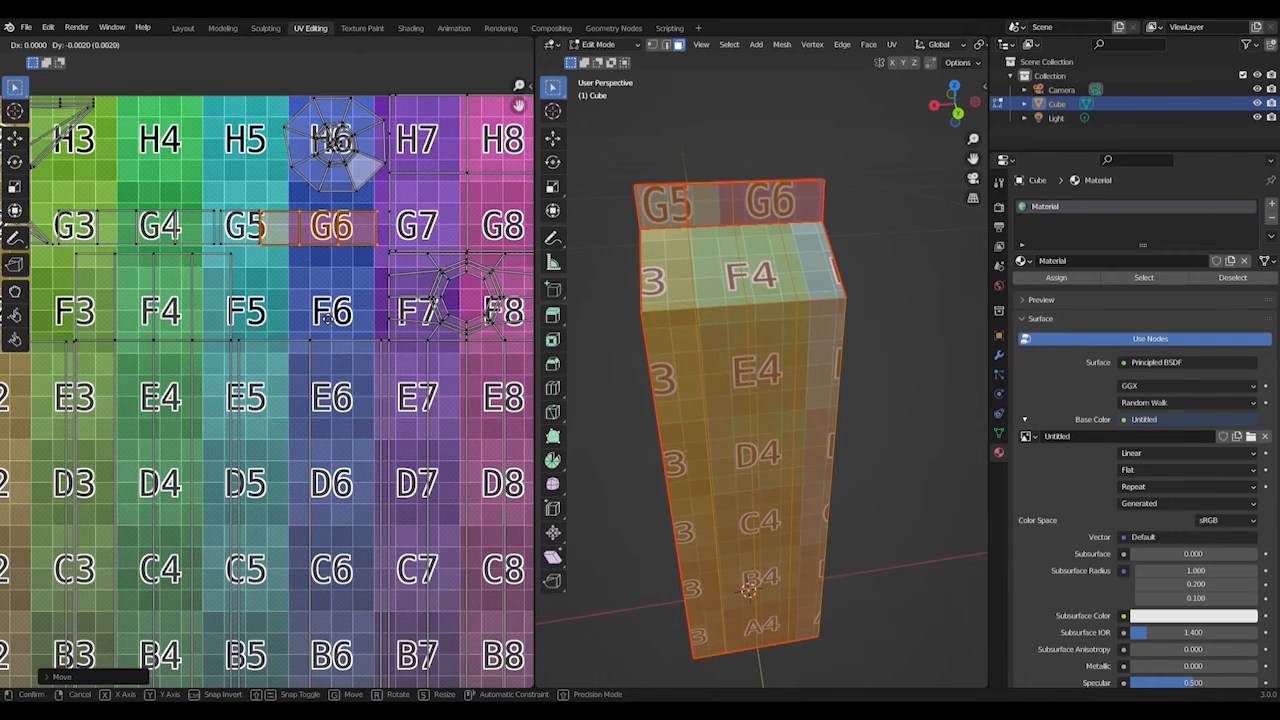
click(327, 318)
- Rotate the upper gable island at H2 by 180° and move it about 0.04 left, above the other gable island
middle_drag(727, 368, 695, 380)
middle_drag(816, 320, 840, 314)
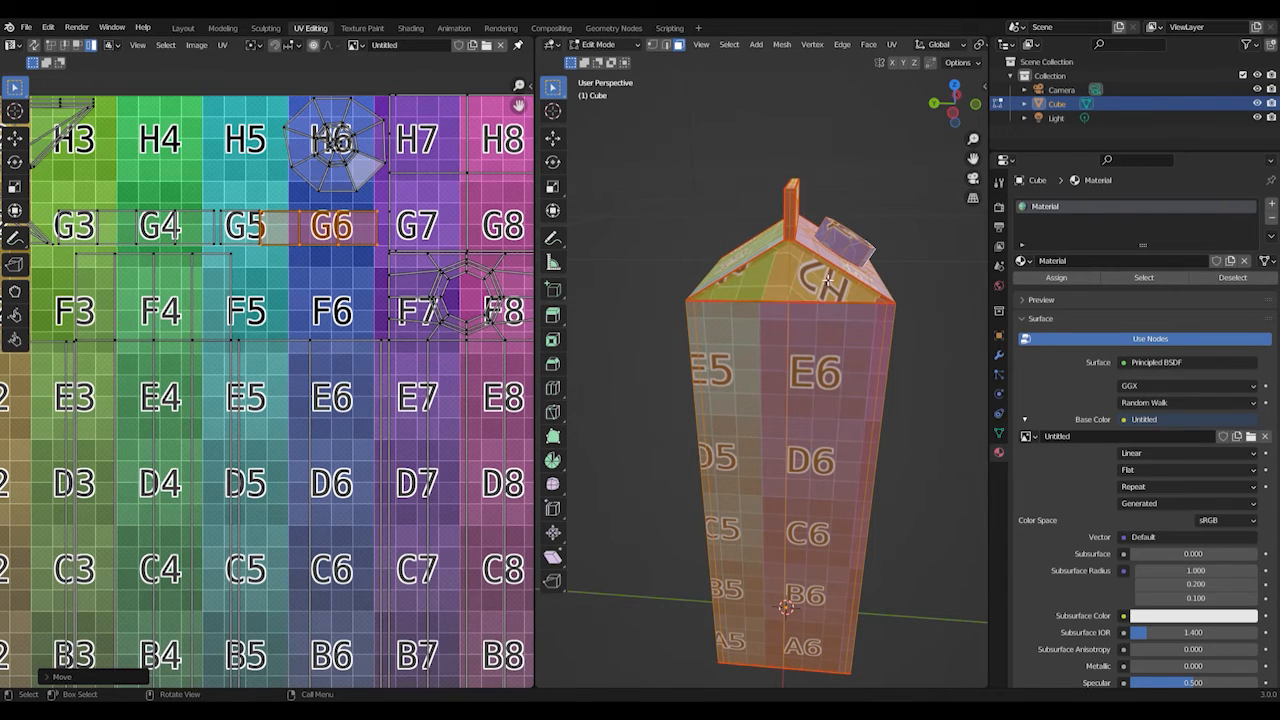
scroll(840, 326, up, 1)
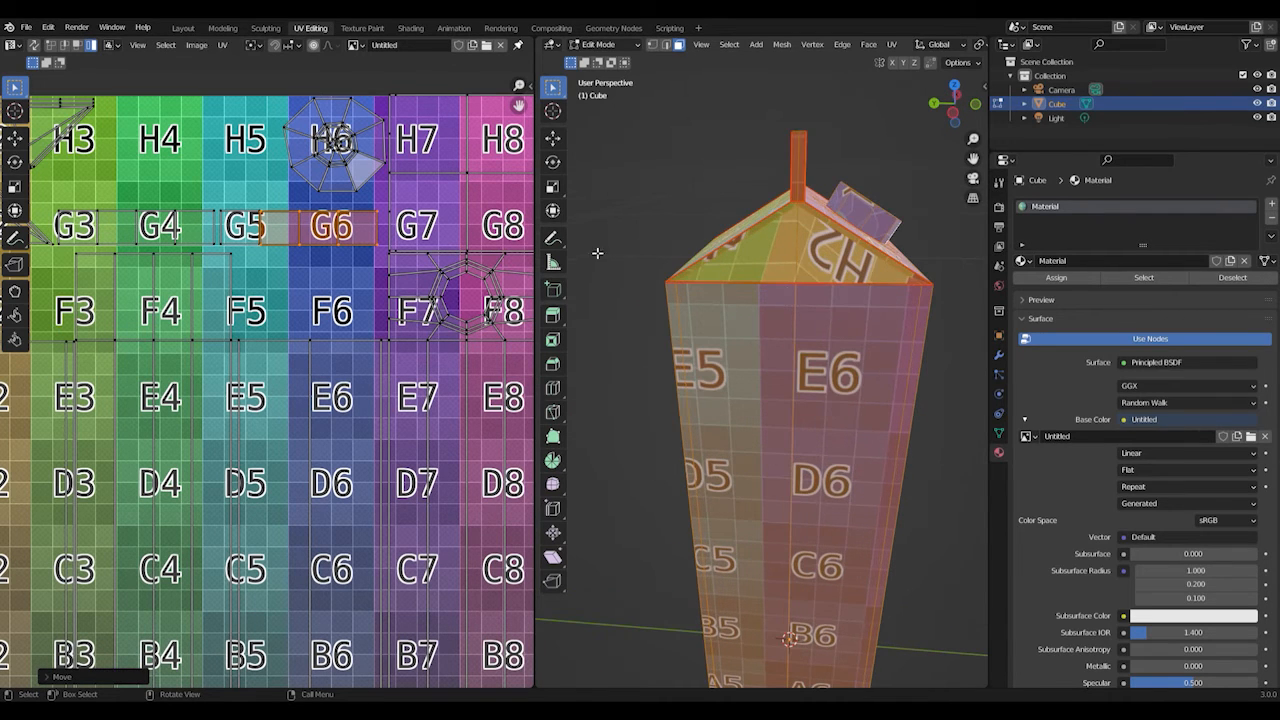
shift+middle_drag(128, 267, 394, 370)
click(287, 250)
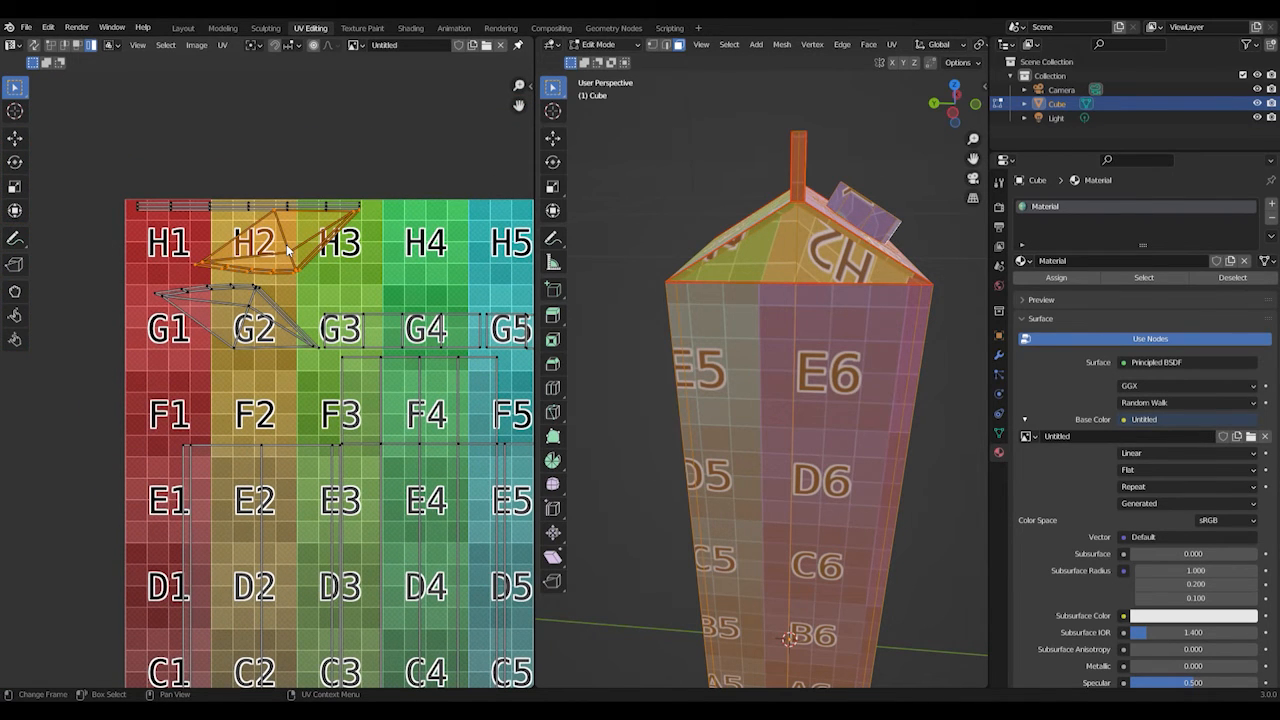
text(r)
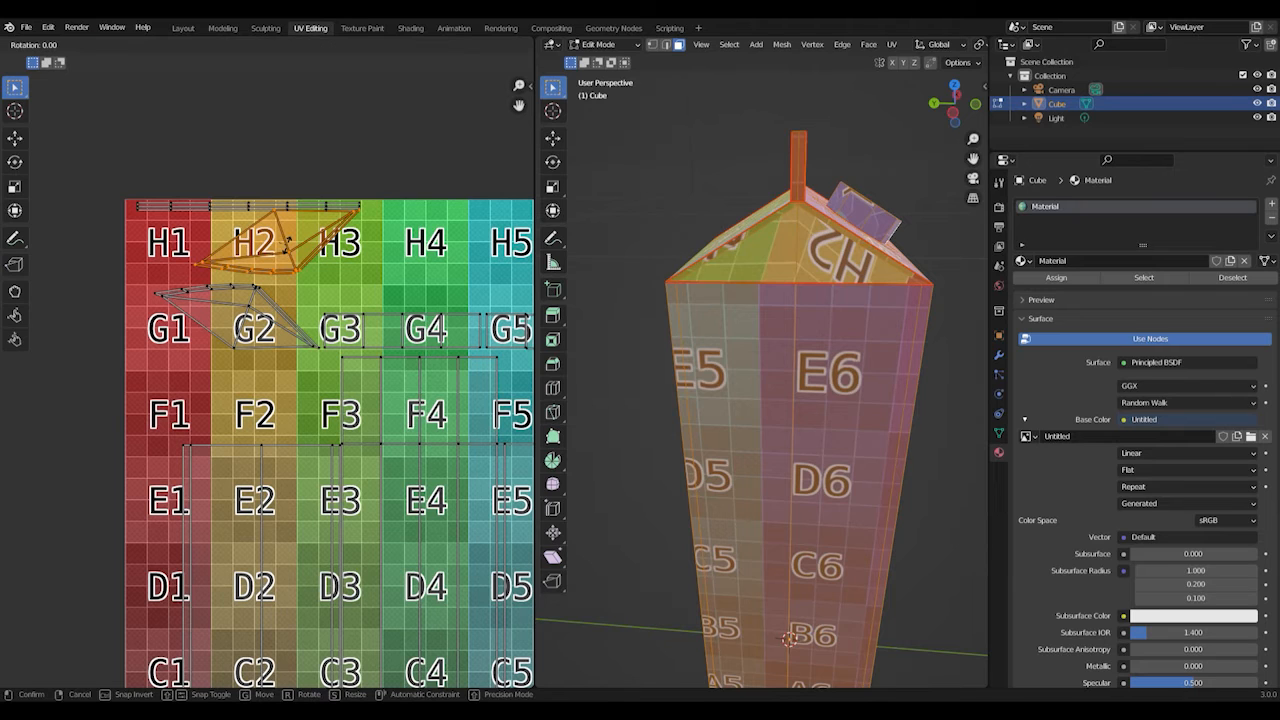
text(180)
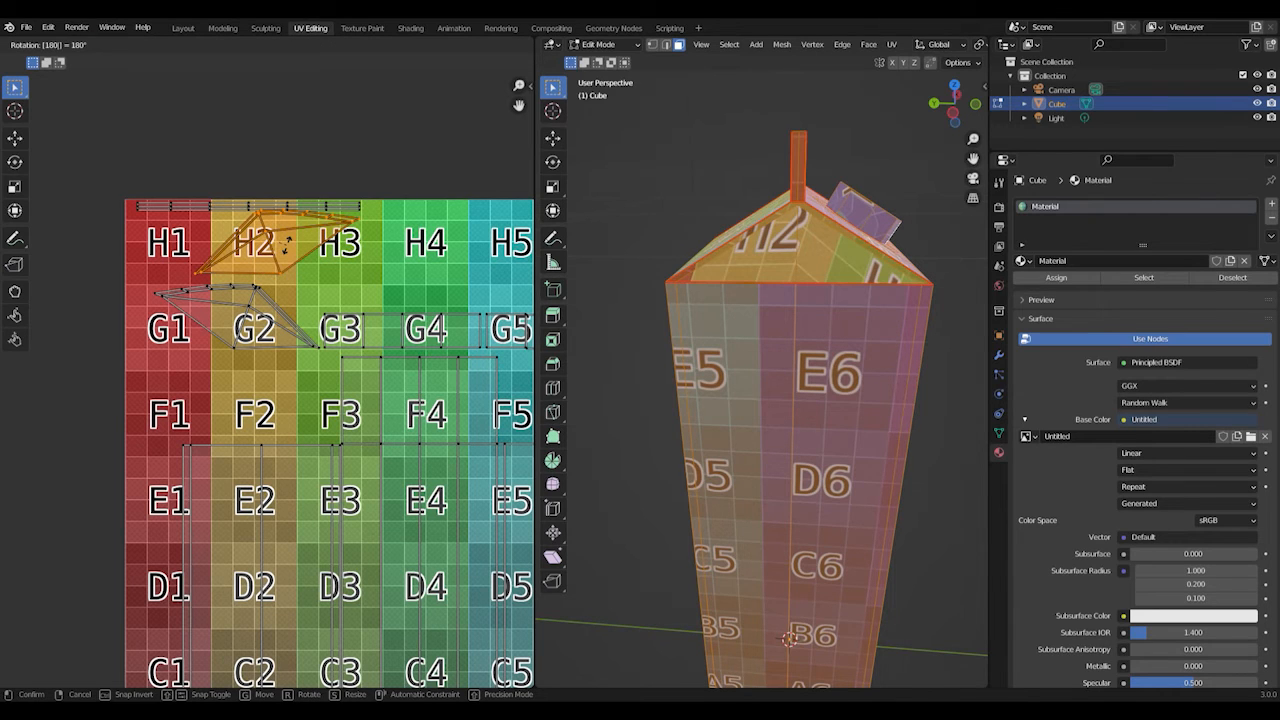
key(Return)
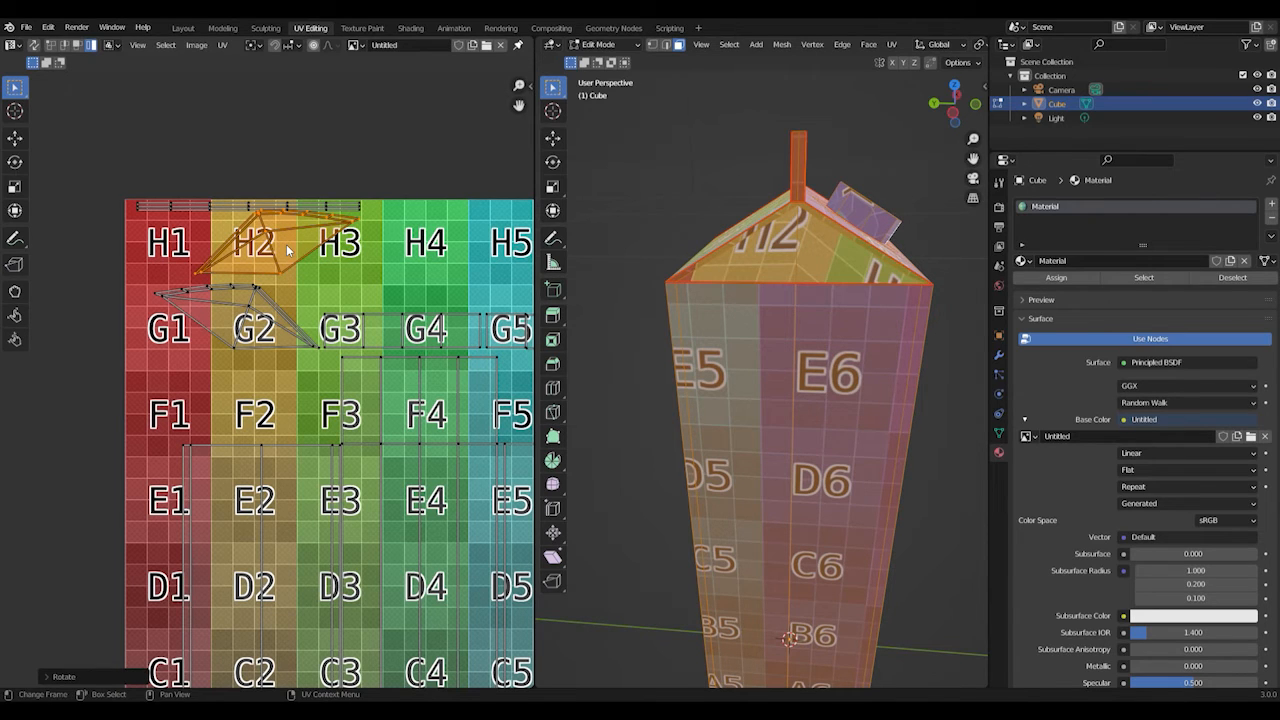
key(g)
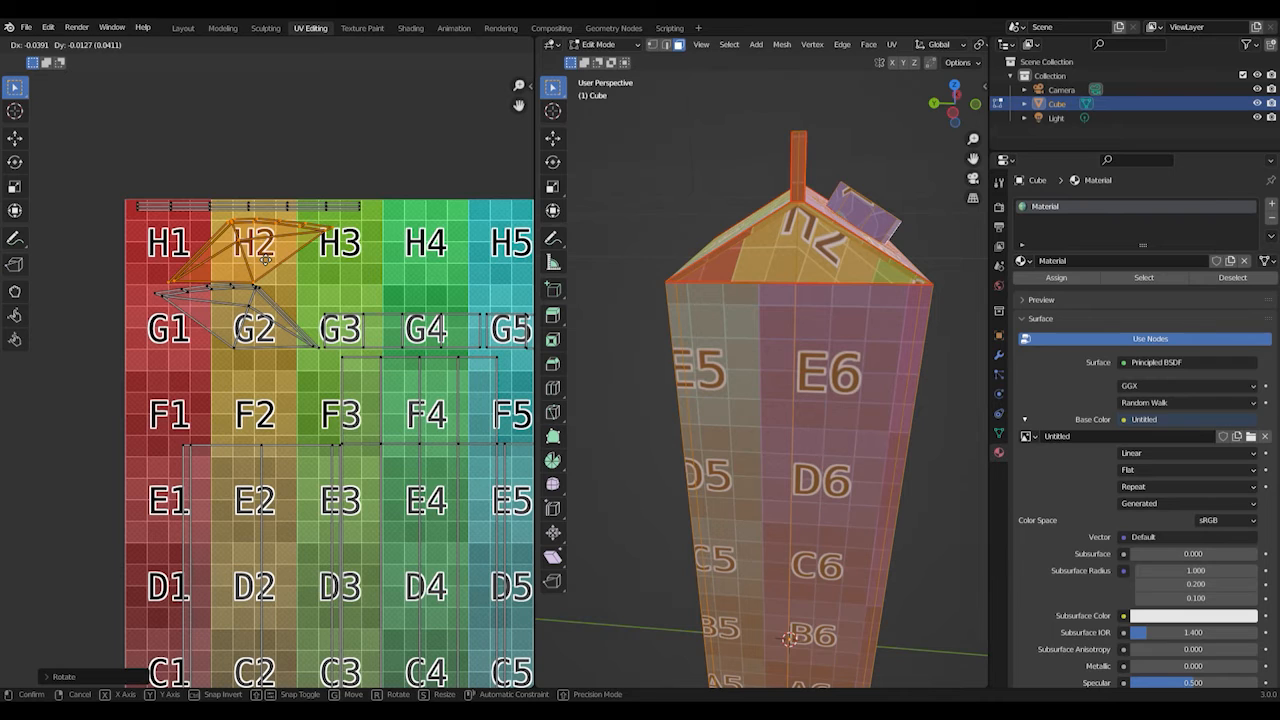
click(262, 255)
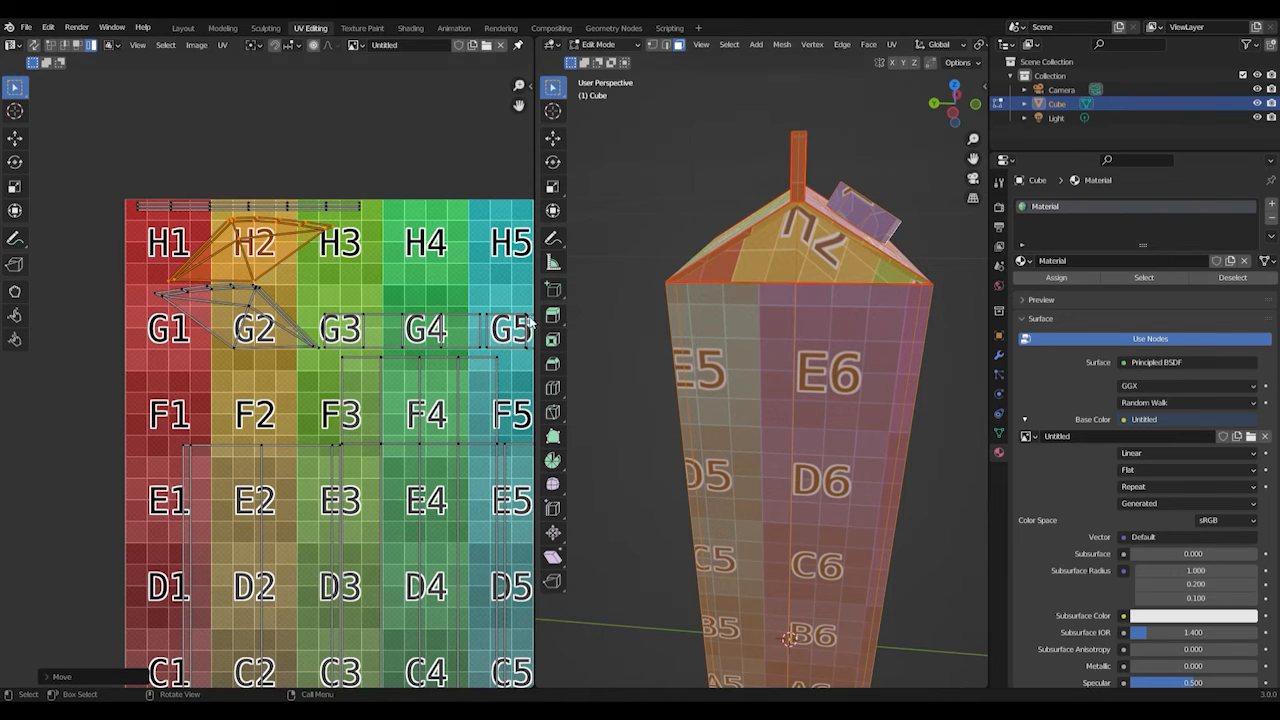
- Move the thin strip islands from the UV square's upper edge to columns 3–5, just above the row of rectangular strips
middle_drag(812, 284, 815, 359)
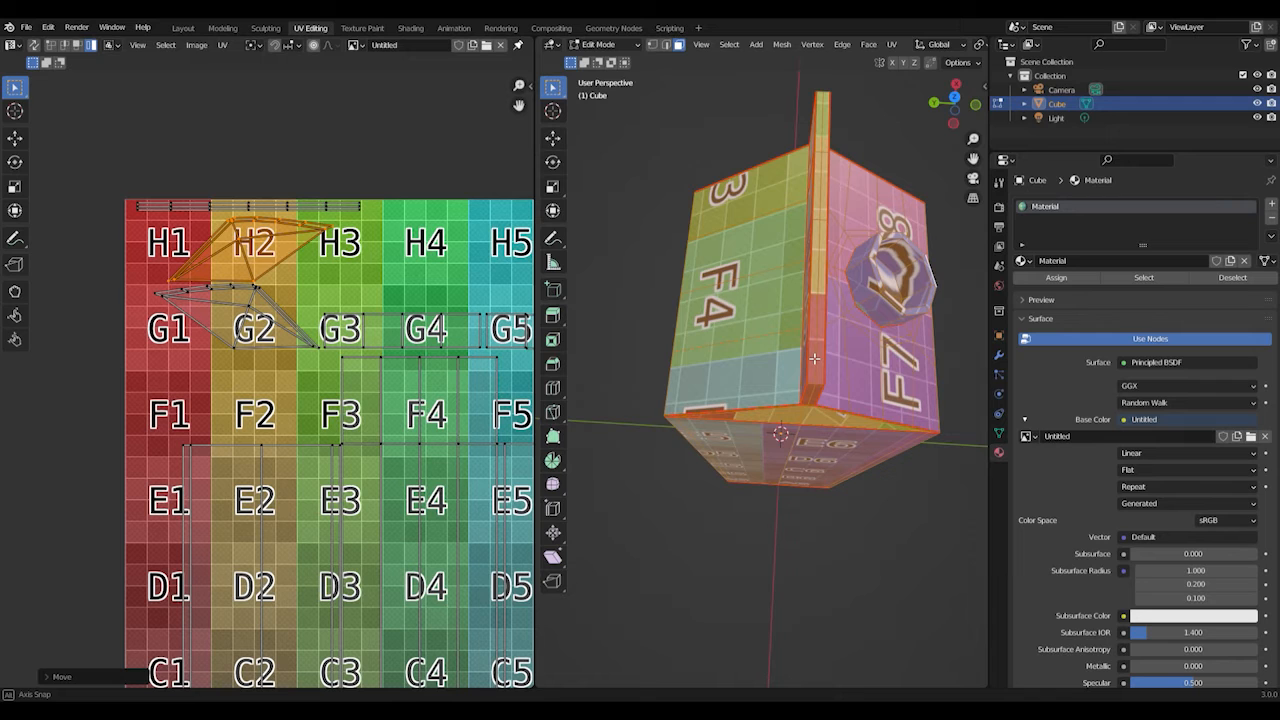
middle_drag(814, 357, 817, 400)
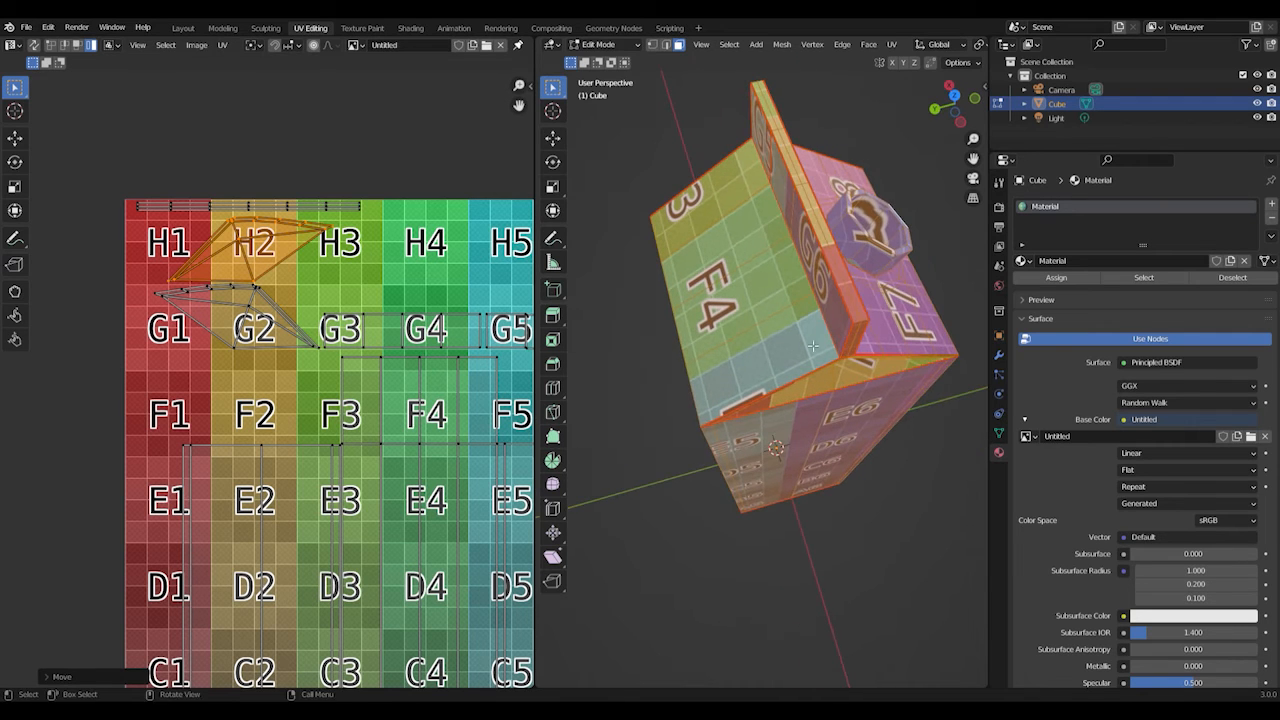
click(318, 208)
middle_drag(888, 320, 846, 237)
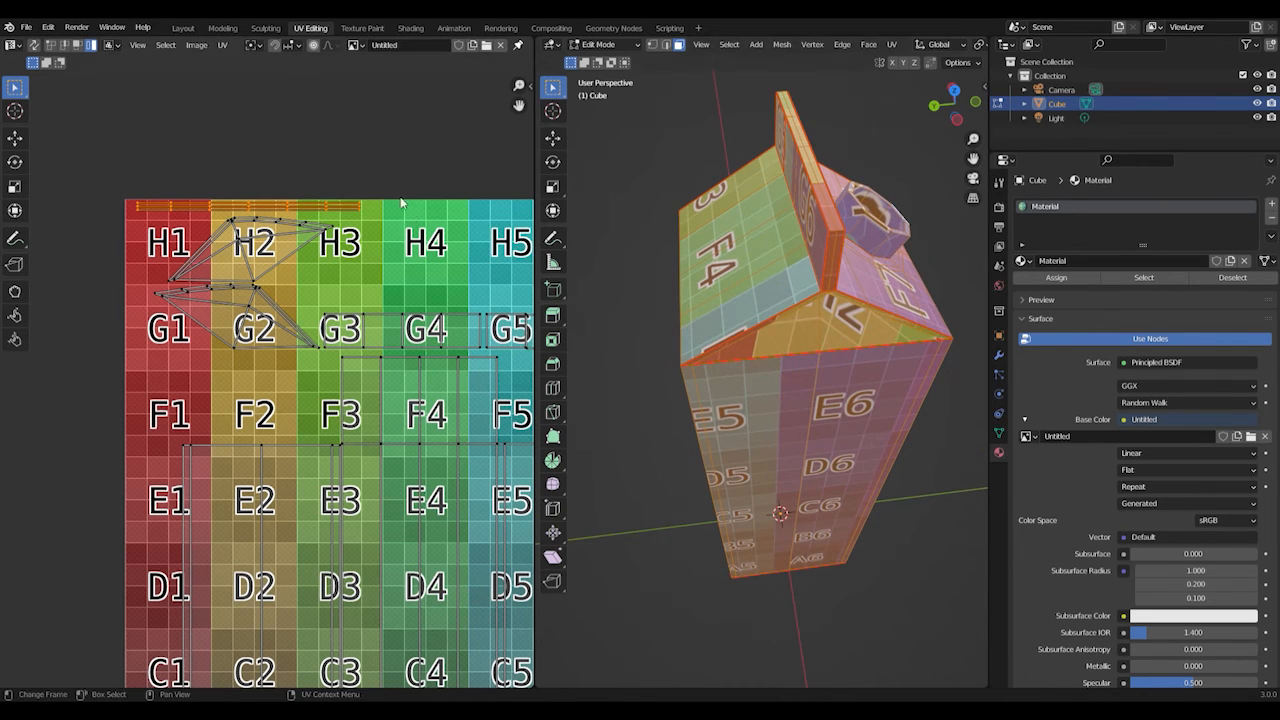
scroll(397, 278, down, 2)
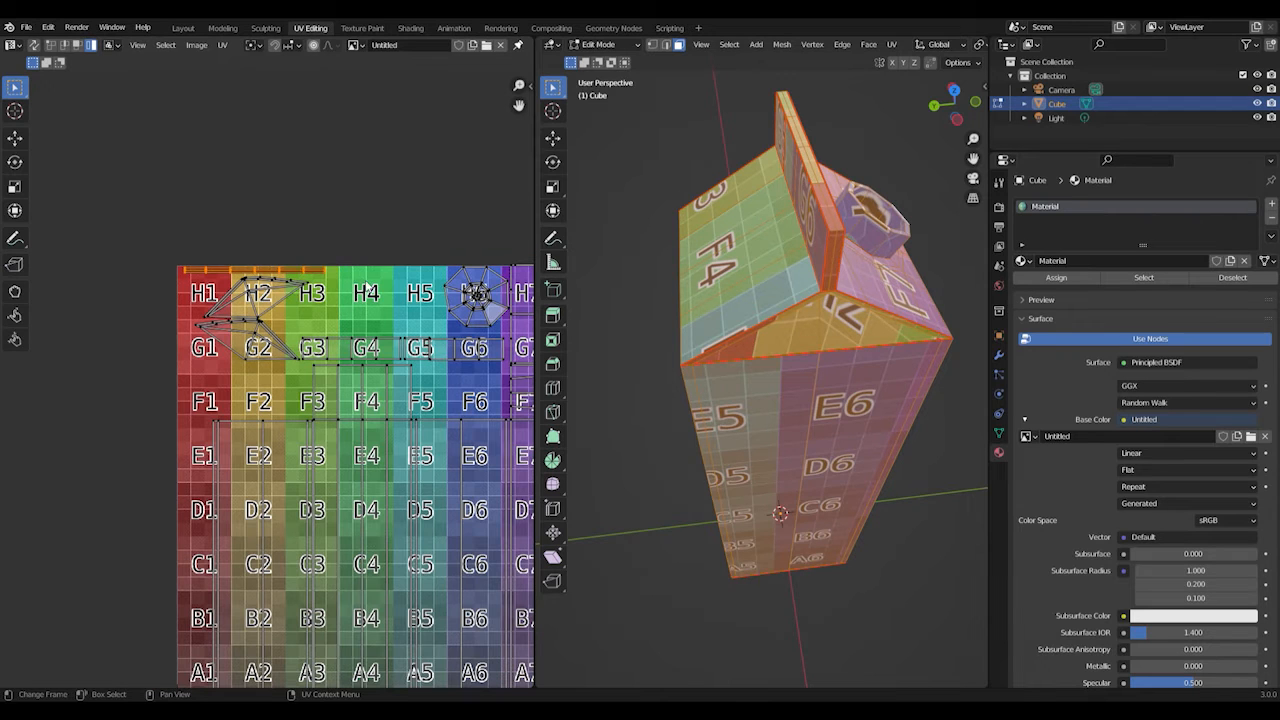
key(g)
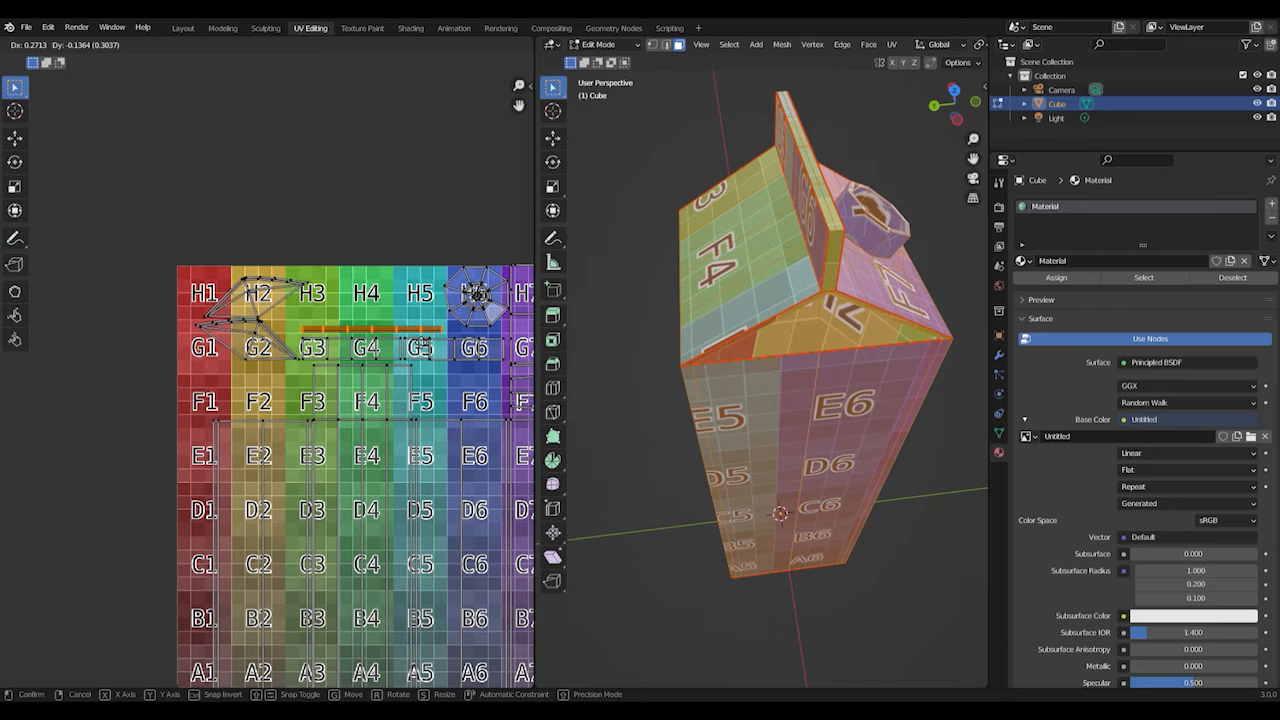
click(421, 345)
middle_drag(446, 425, 332, 297)
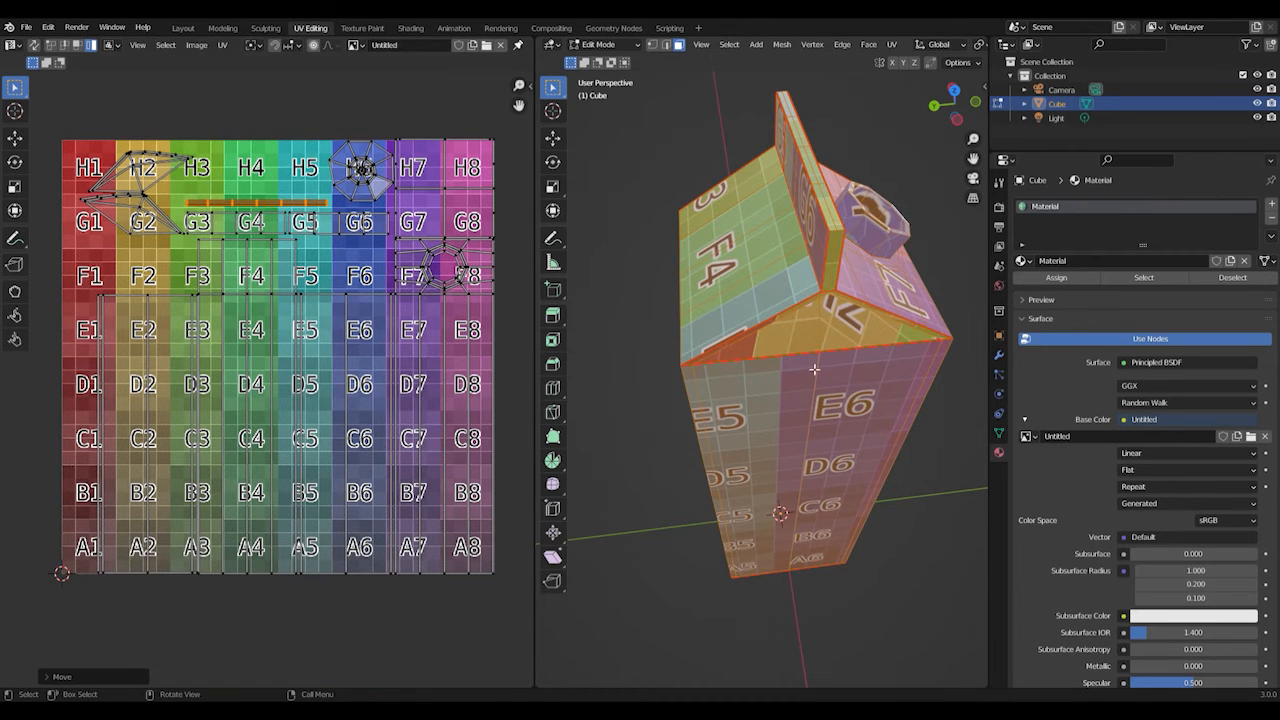
- Check the color grid on the carton's sides, roof and base, and select the square base island covering G7 to H8
middle_drag(880, 367, 787, 352)
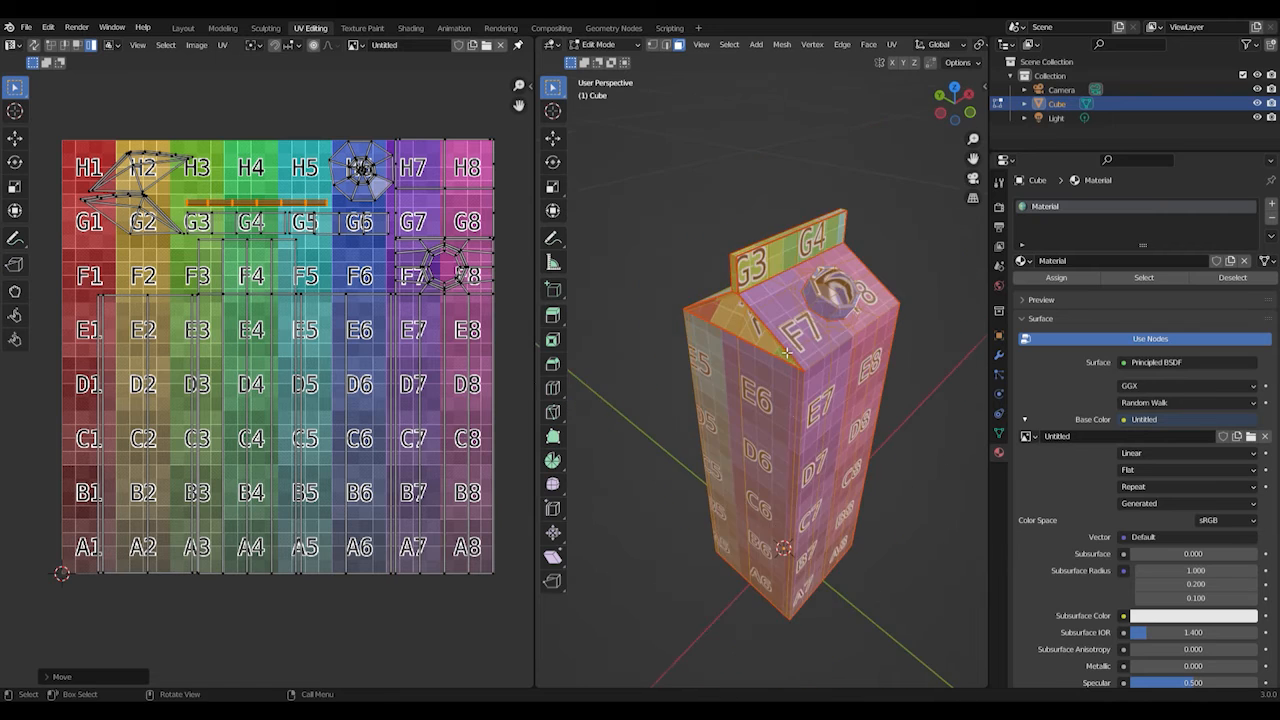
middle_drag(794, 437, 808, 401)
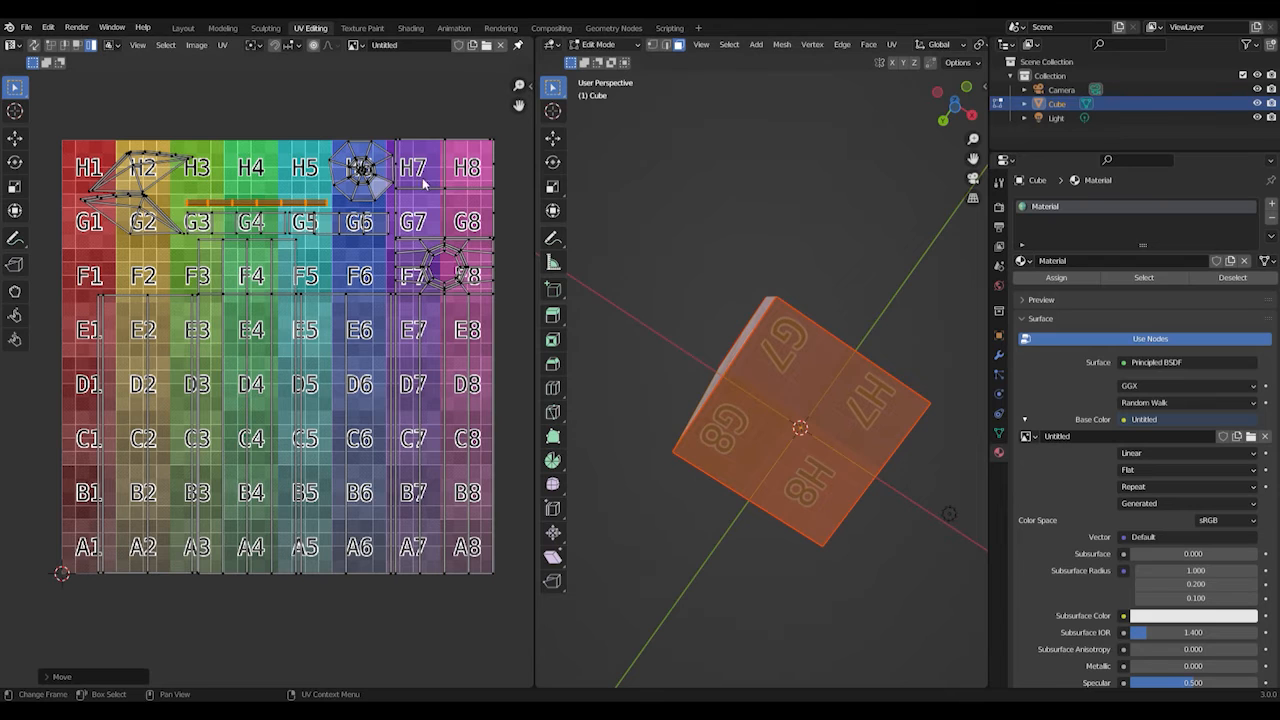
middle_drag(830, 408, 718, 420)
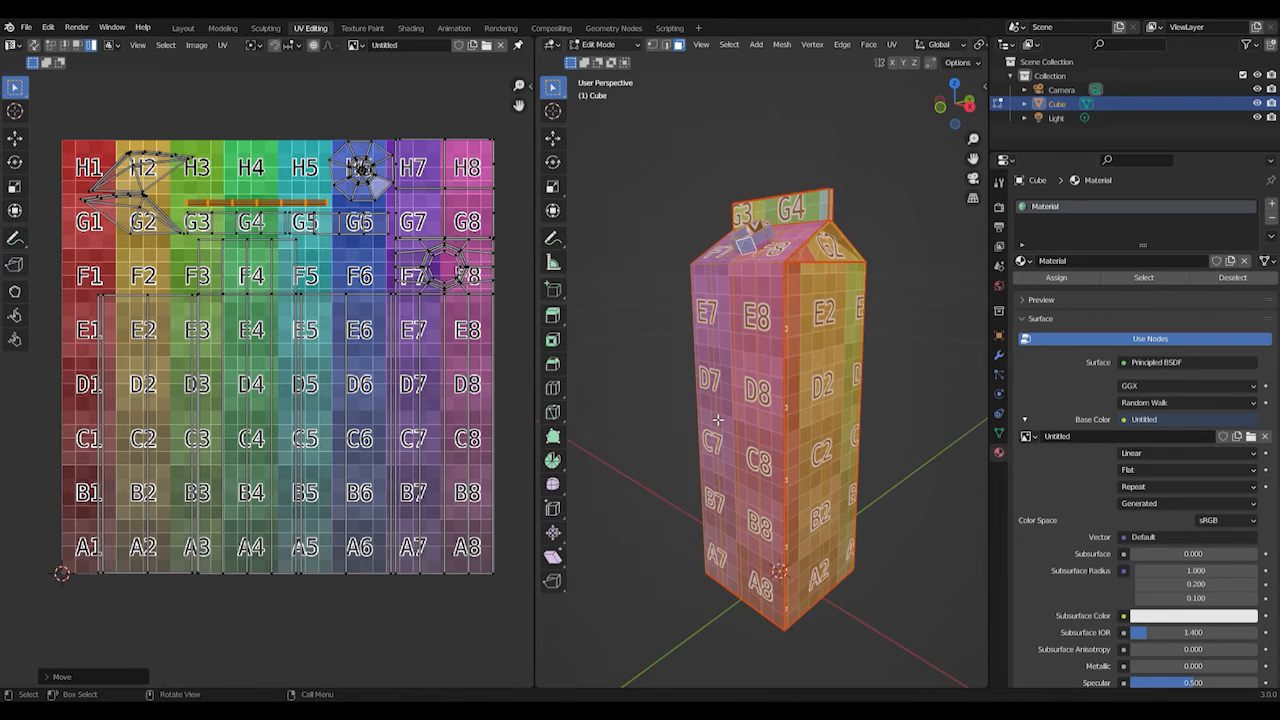
click(392, 100)
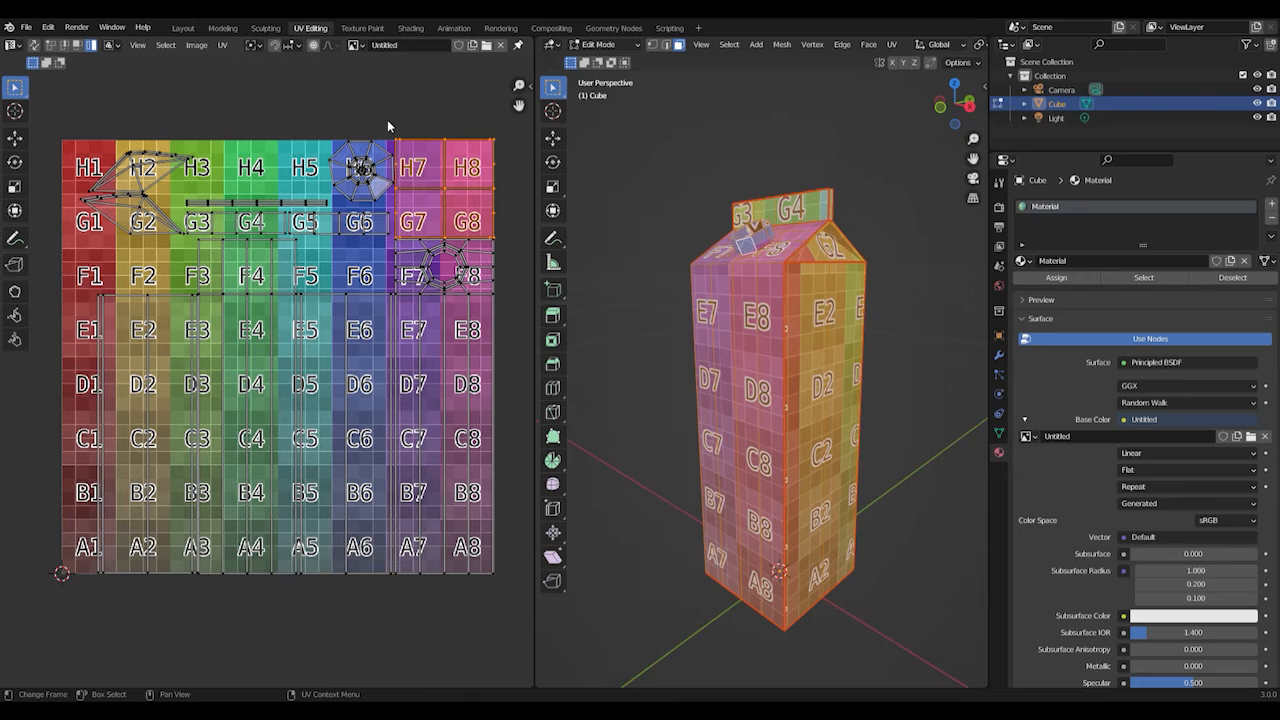
click(223, 46)
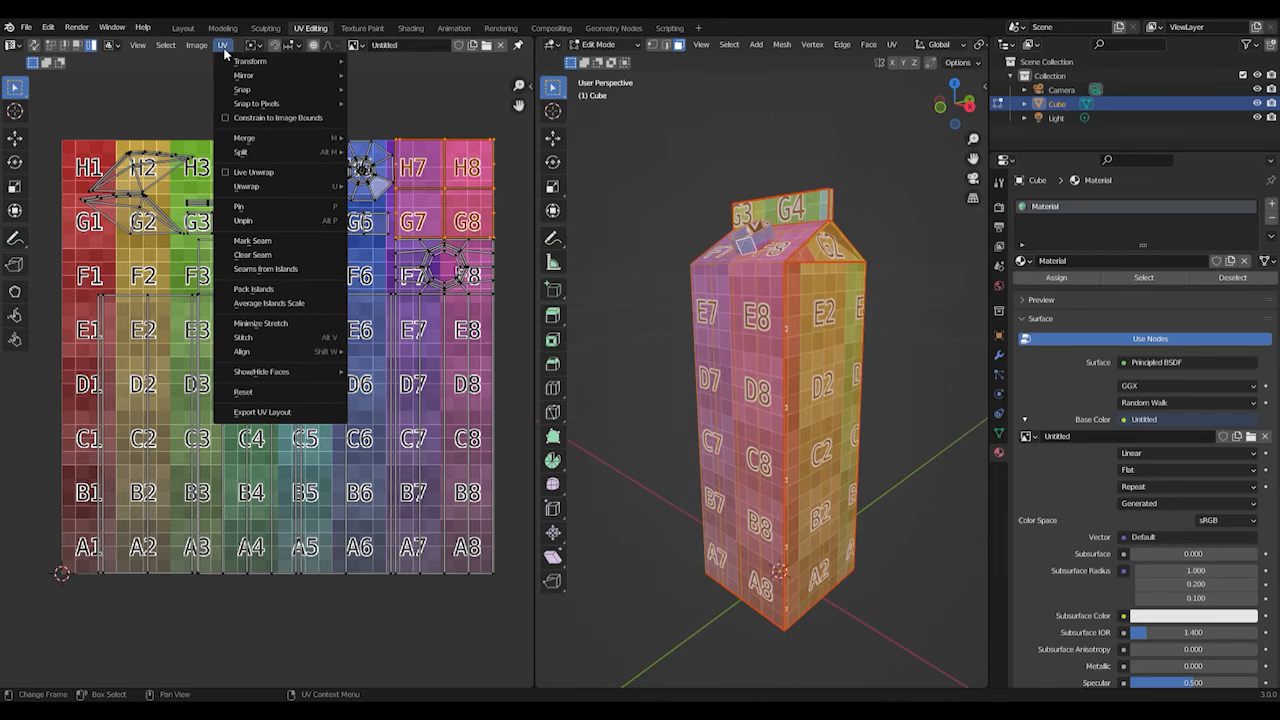
click(262, 398)
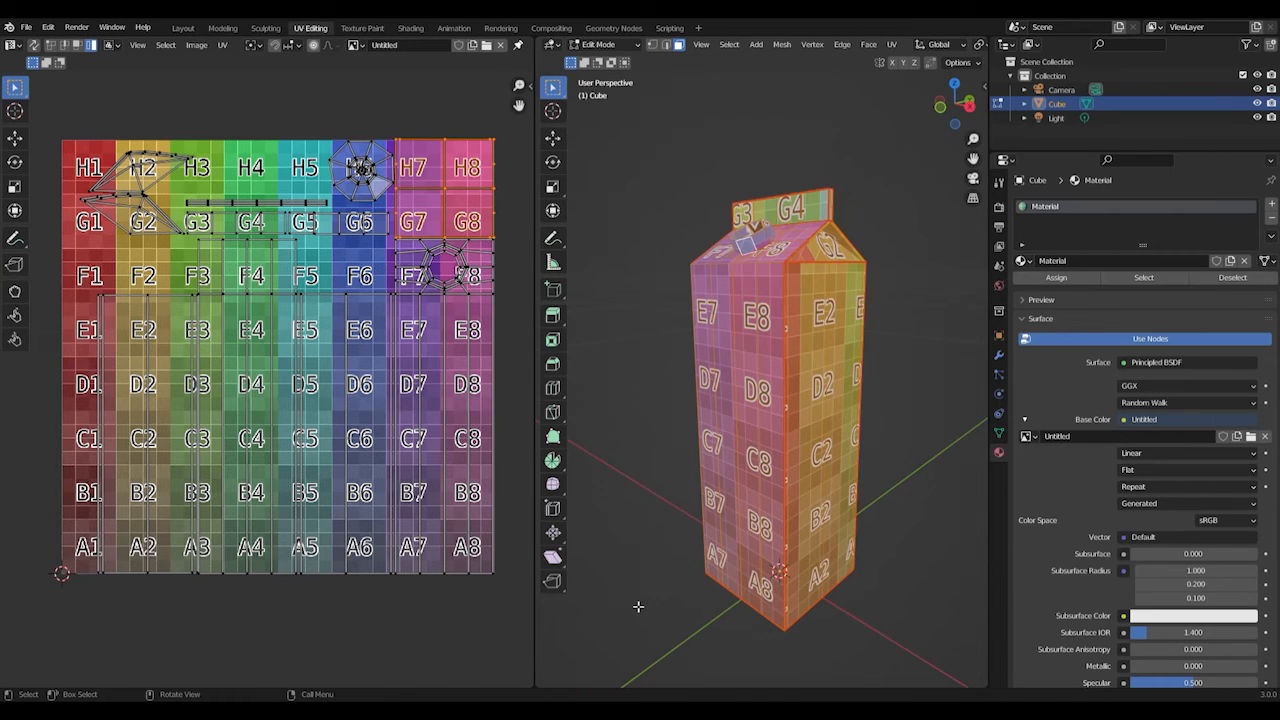
- Switch to the Modeling workspace and look at the whole carton model up close
drag(597, 694, 607, 602)
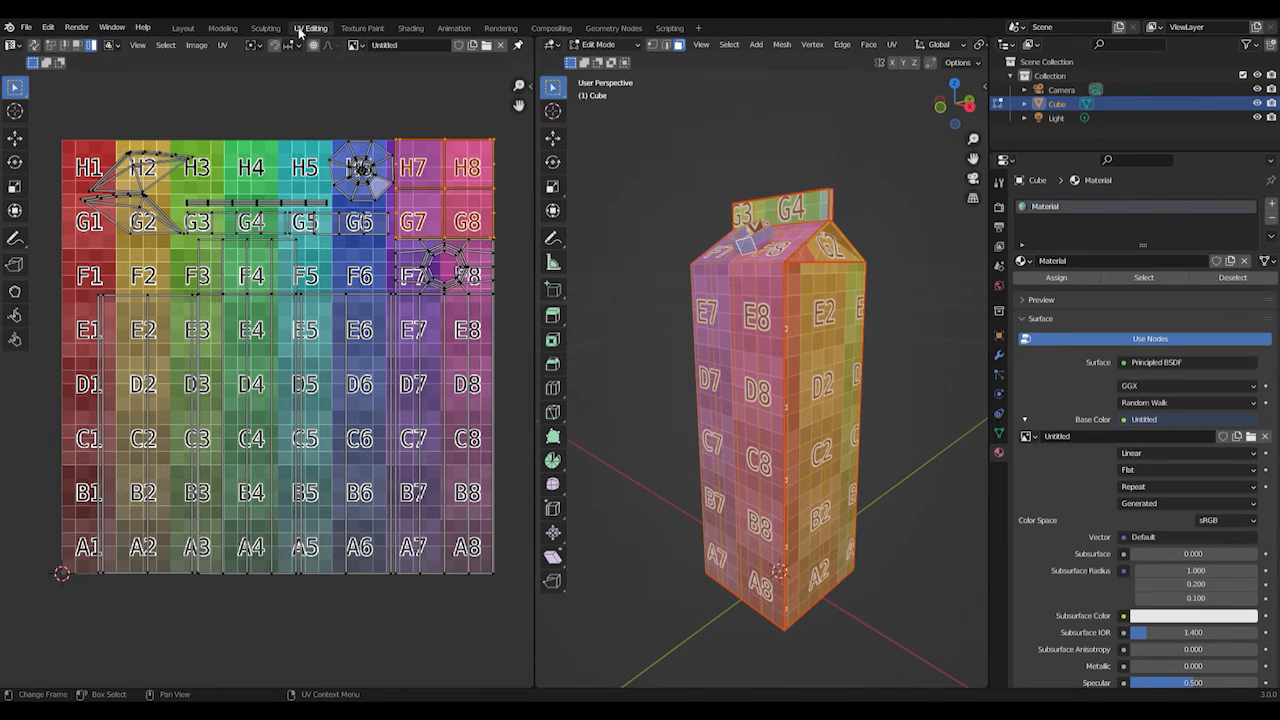
click(228, 32)
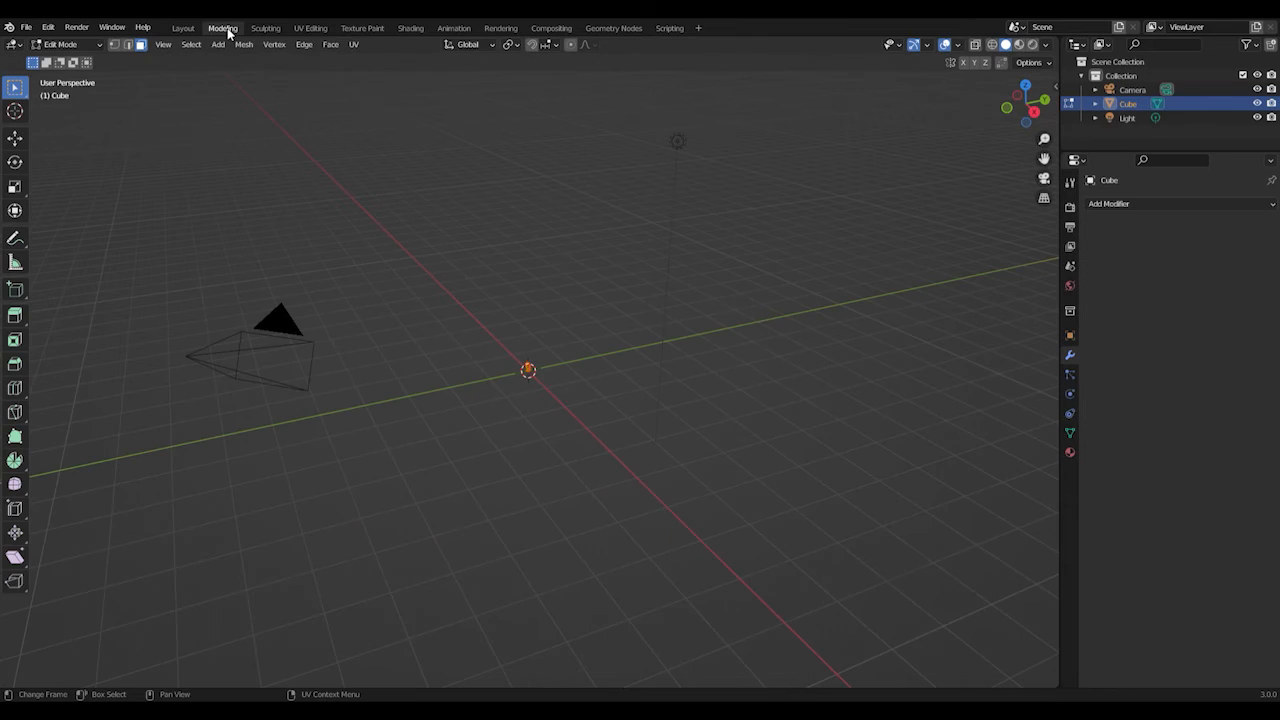
scroll(554, 384, up, 7)
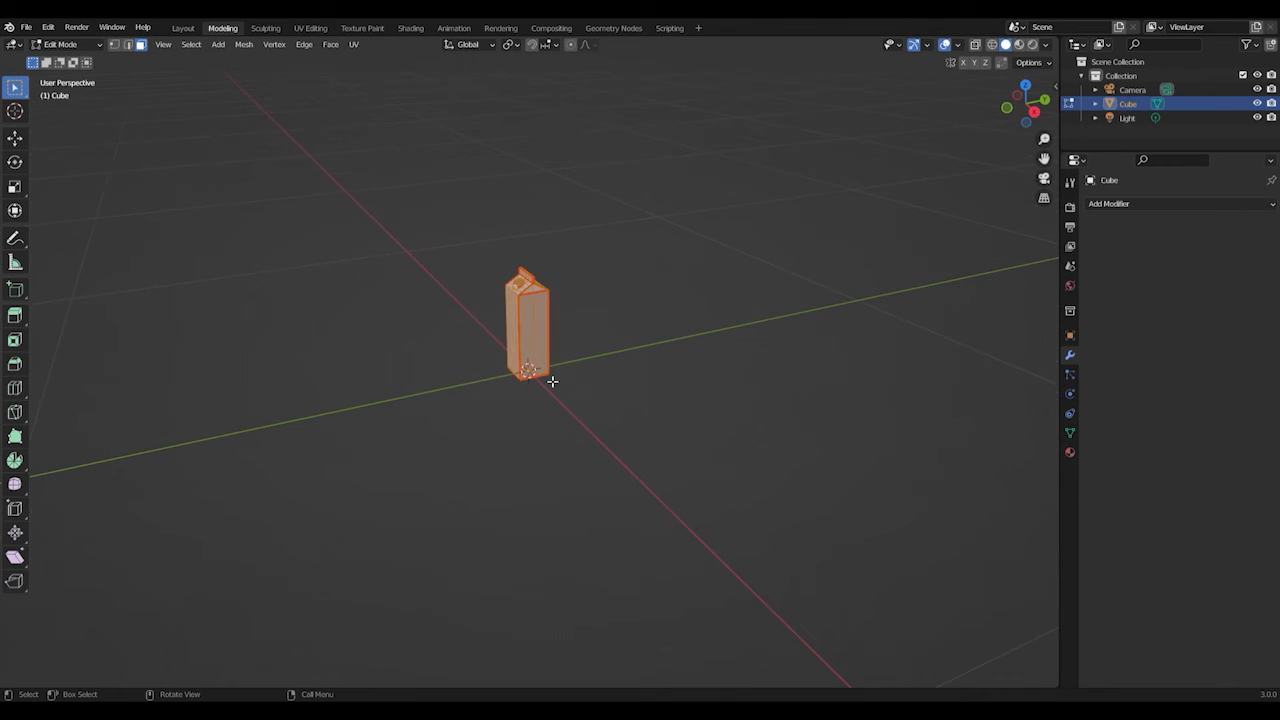
scroll(482, 350, up, 1)
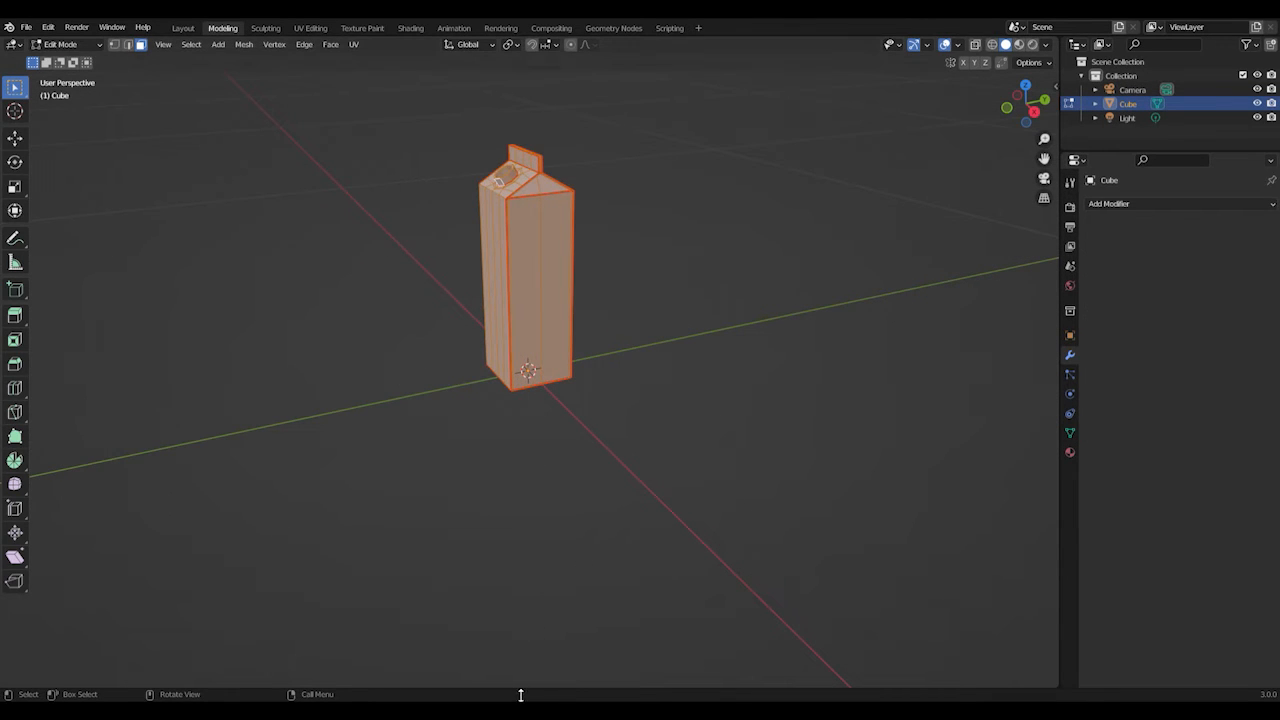
scroll(517, 415, up, 1)
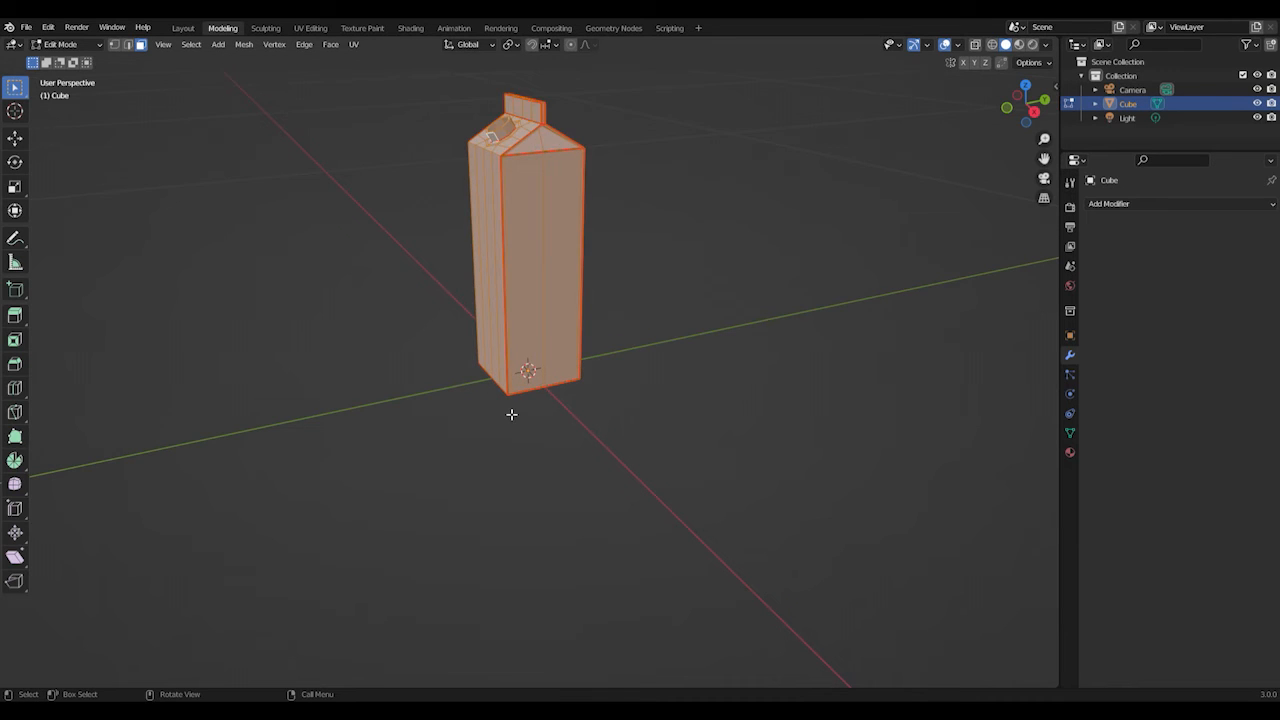
scroll(513, 414, down, 1)
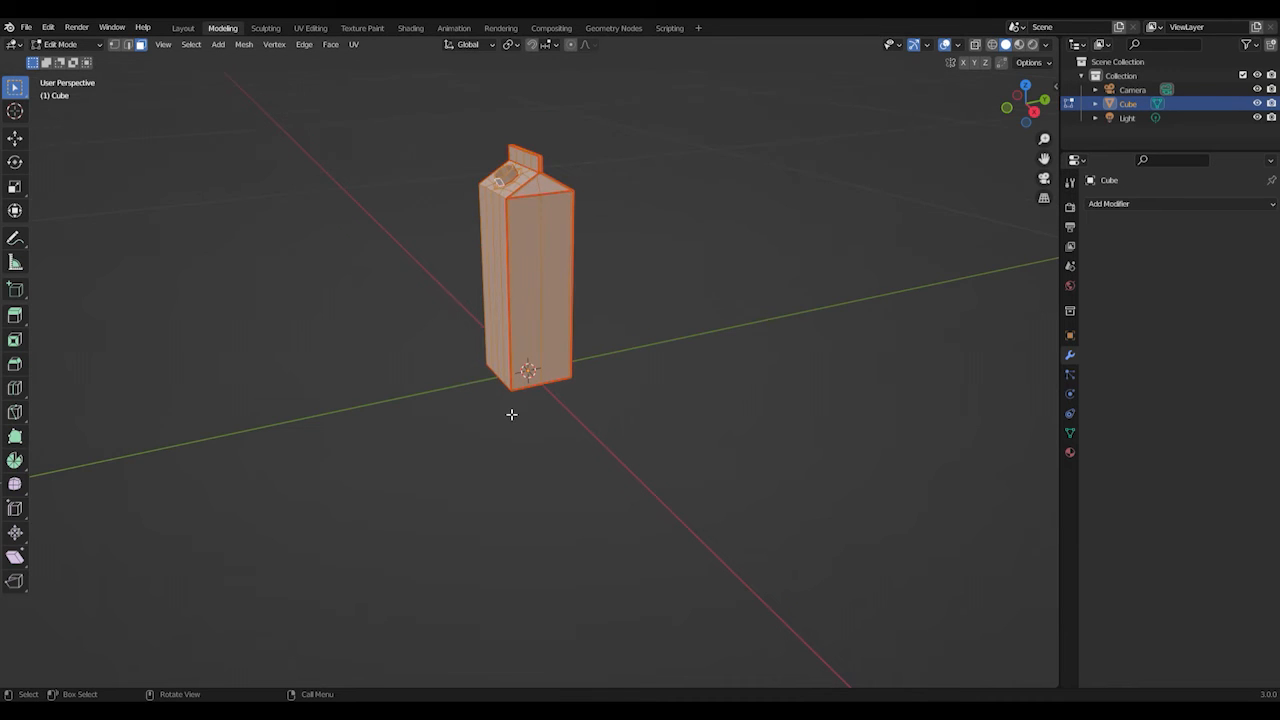
middle_drag(523, 294, 566, 277)
- Switch to the Shading workspace and frame the textured carton in the 3D view
click(410, 28)
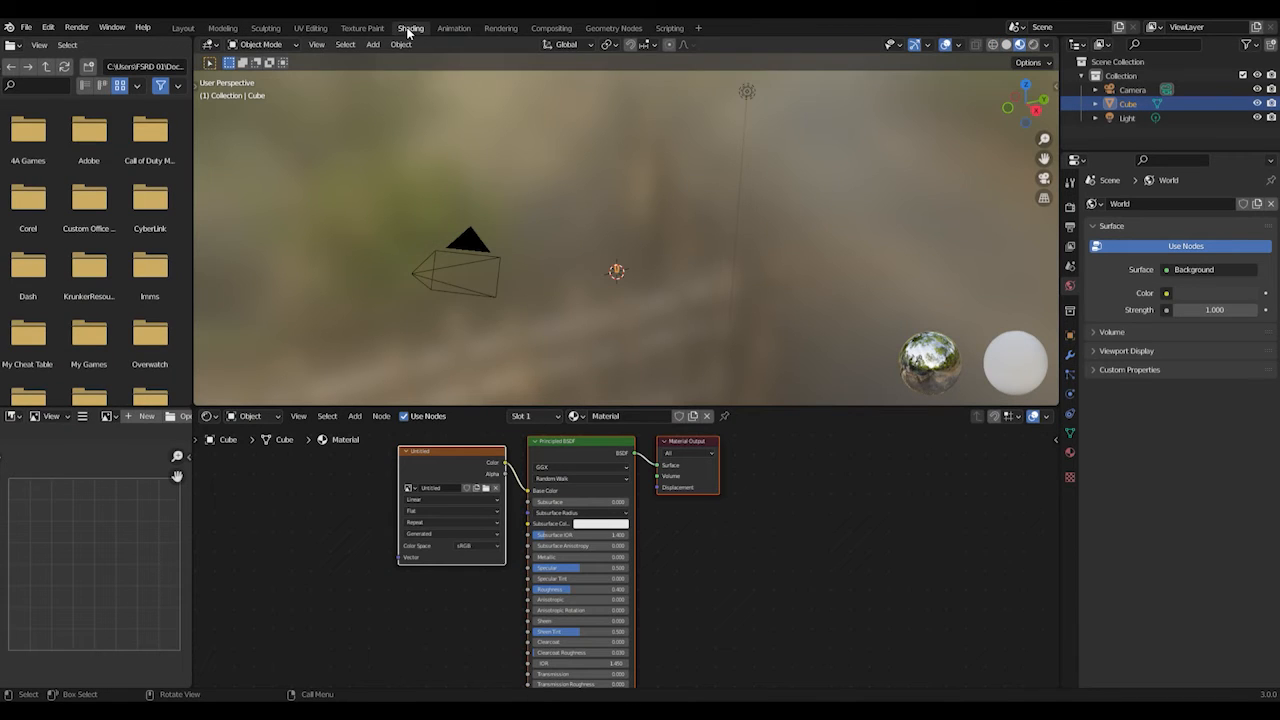
scroll(654, 276, up, 8)
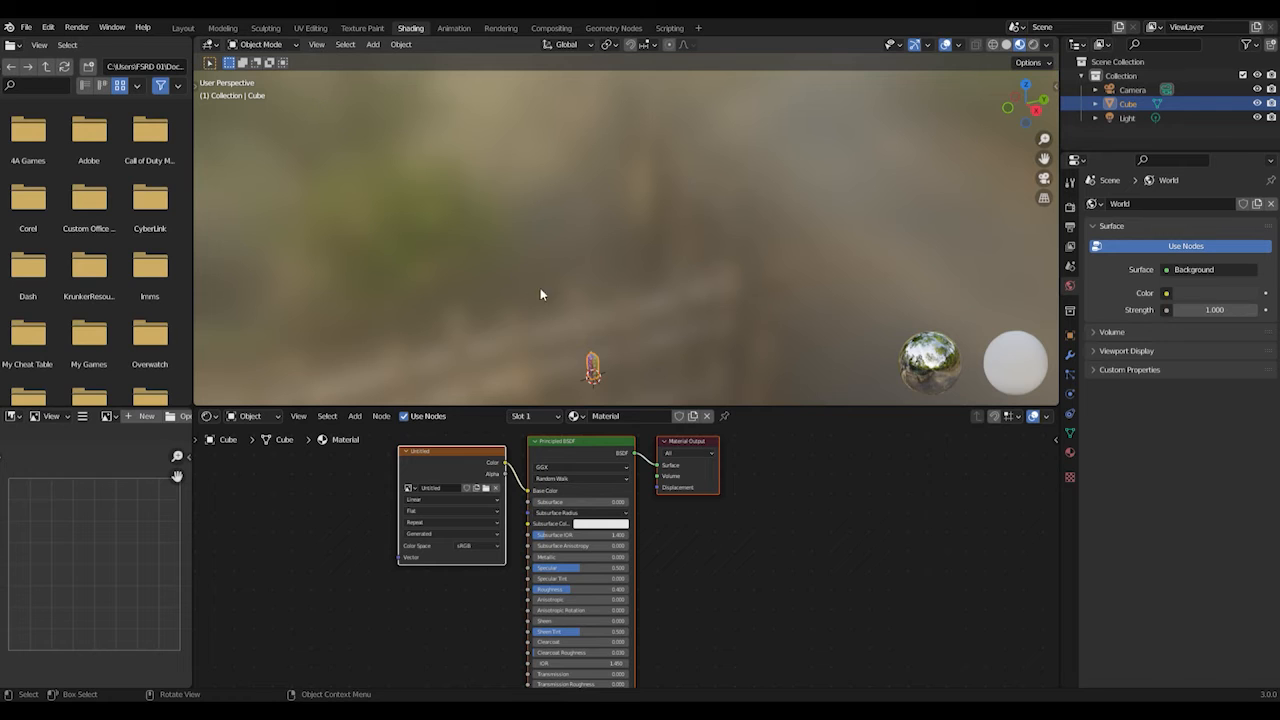
shift+middle_drag(614, 370, 619, 165)
scroll(576, 293, up, 6)
shift+middle_drag(459, 259, 610, 292)
scroll(611, 294, up, 5)
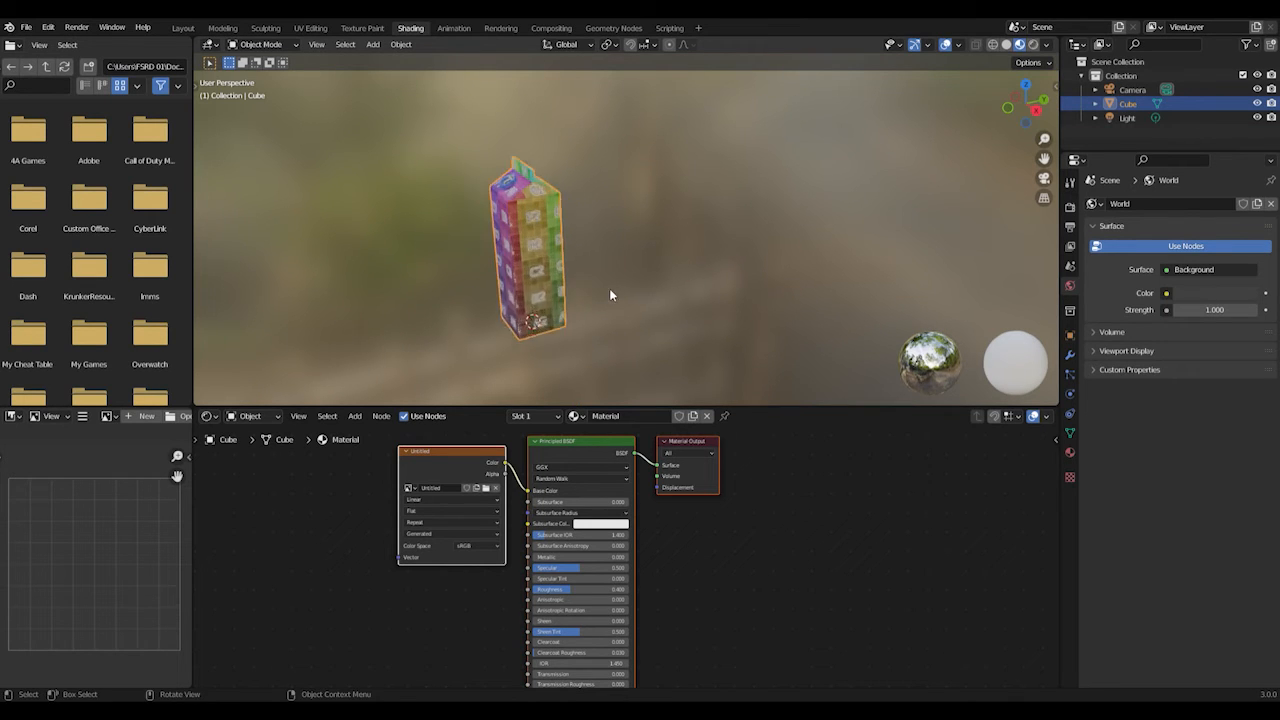
shift+middle_drag(531, 277, 646, 260)
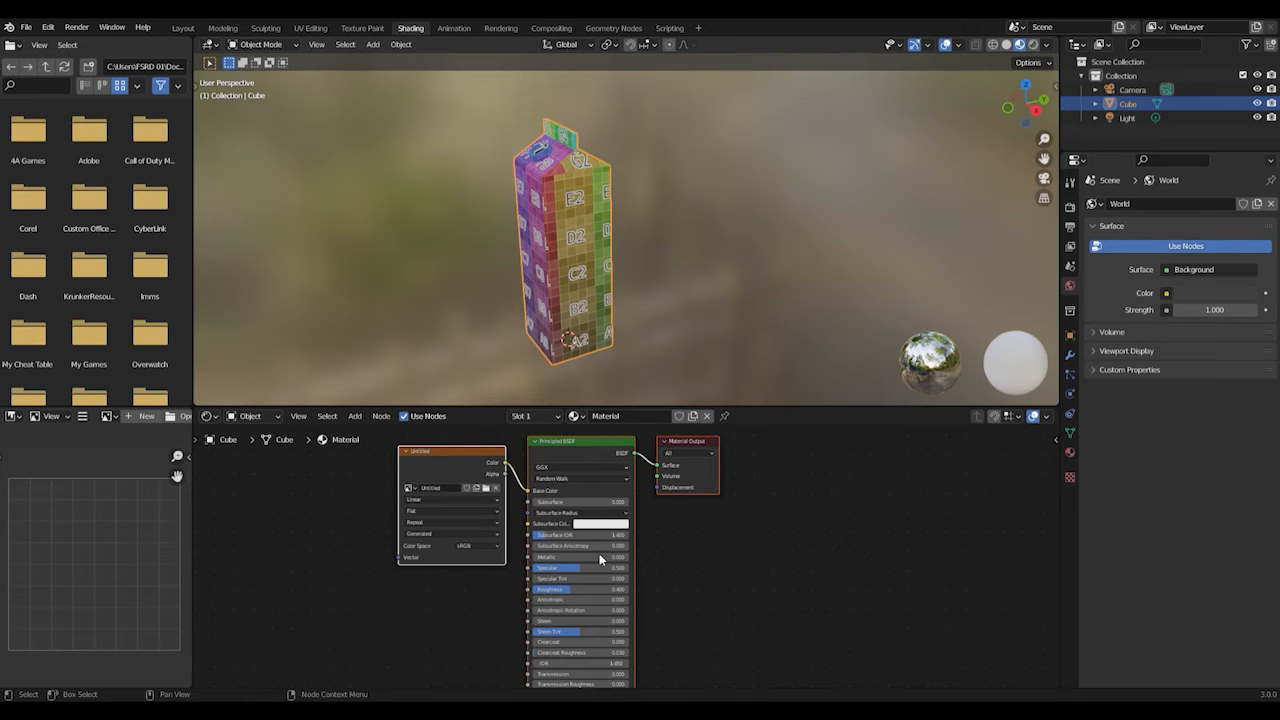
- Shift the image texture, Principled BSDF and Material Output nodes together to free space before the image texture node
scroll(645, 557, up, 1)
scroll(728, 557, up, 1)
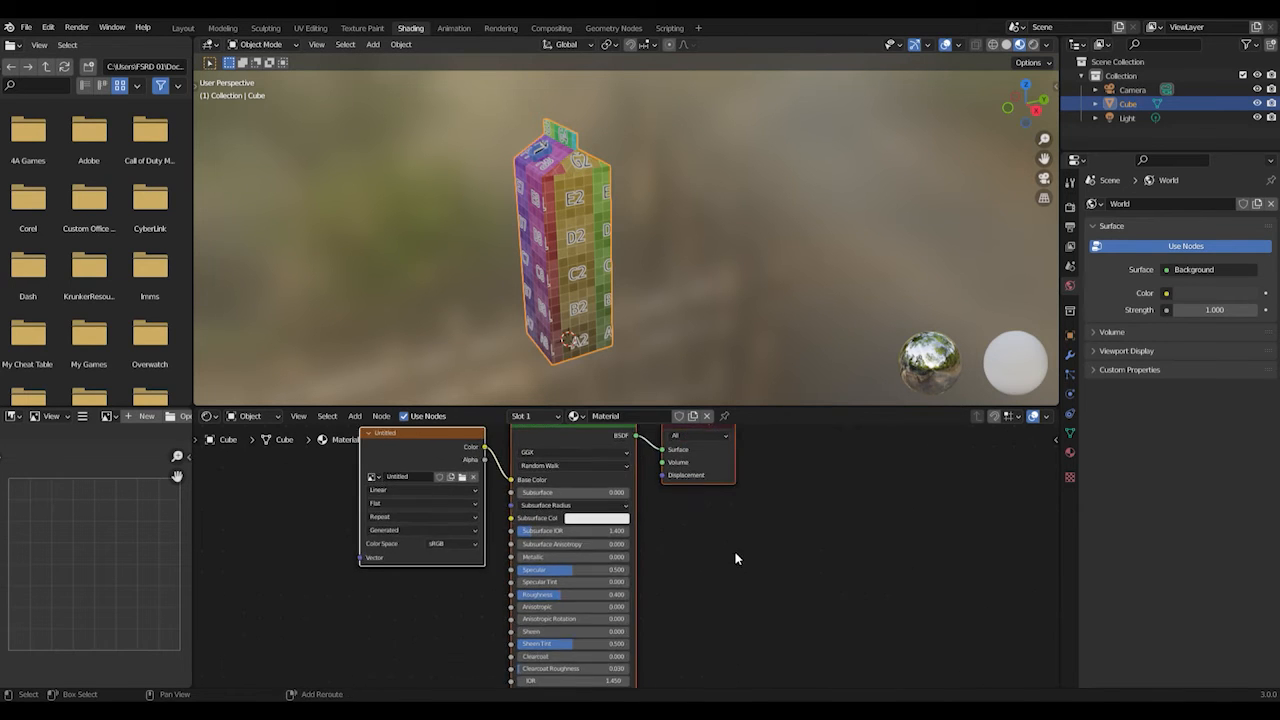
middle_drag(680, 533, 685, 600)
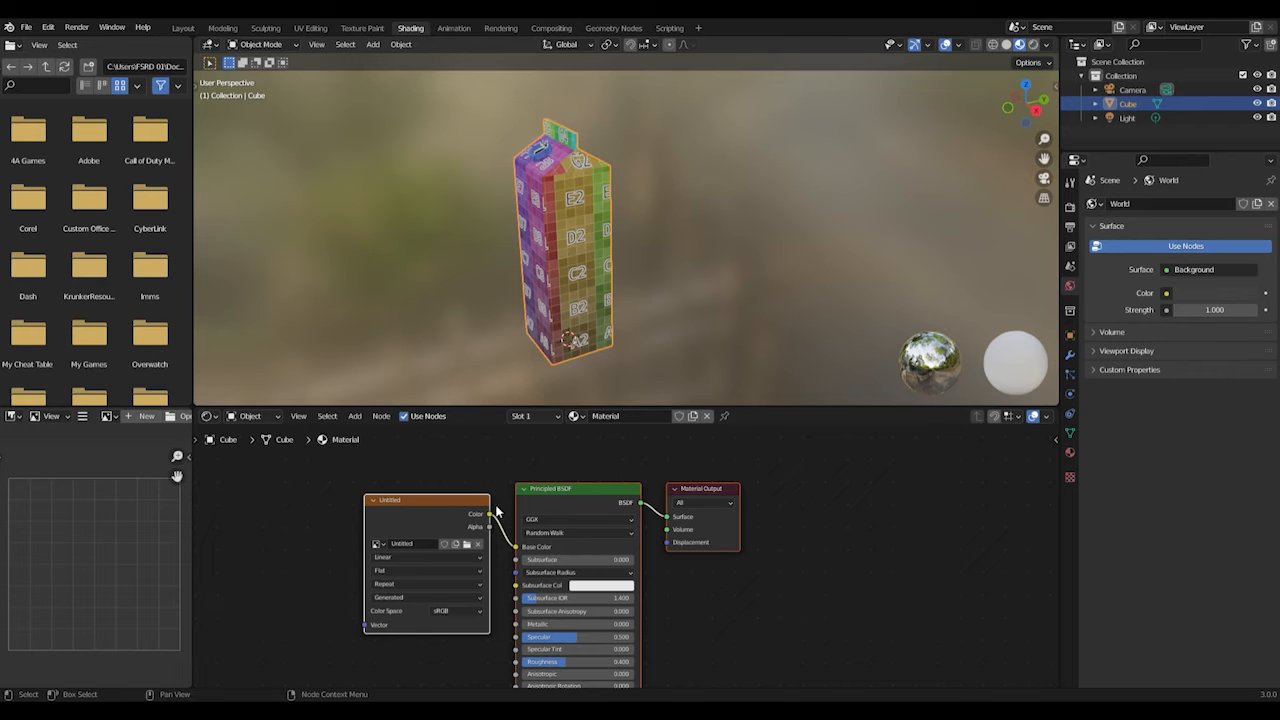
drag(334, 463, 812, 680)
drag(706, 493, 818, 467)
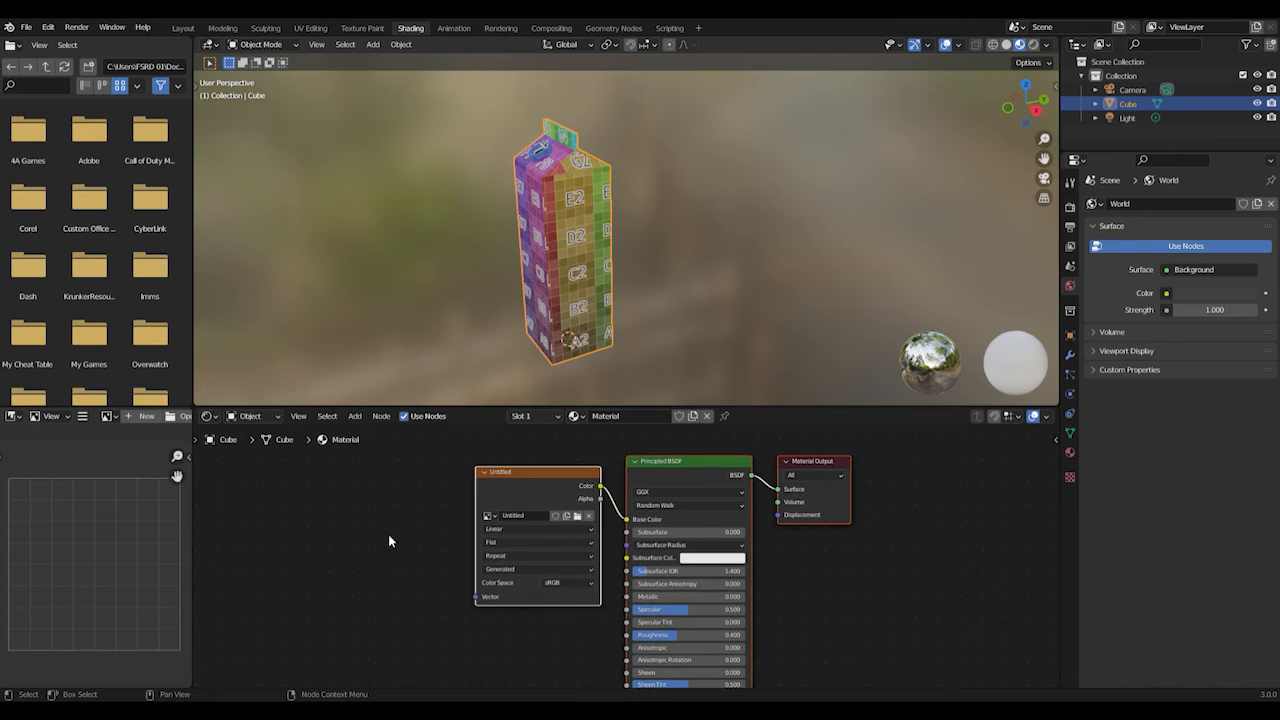
click(388, 507)
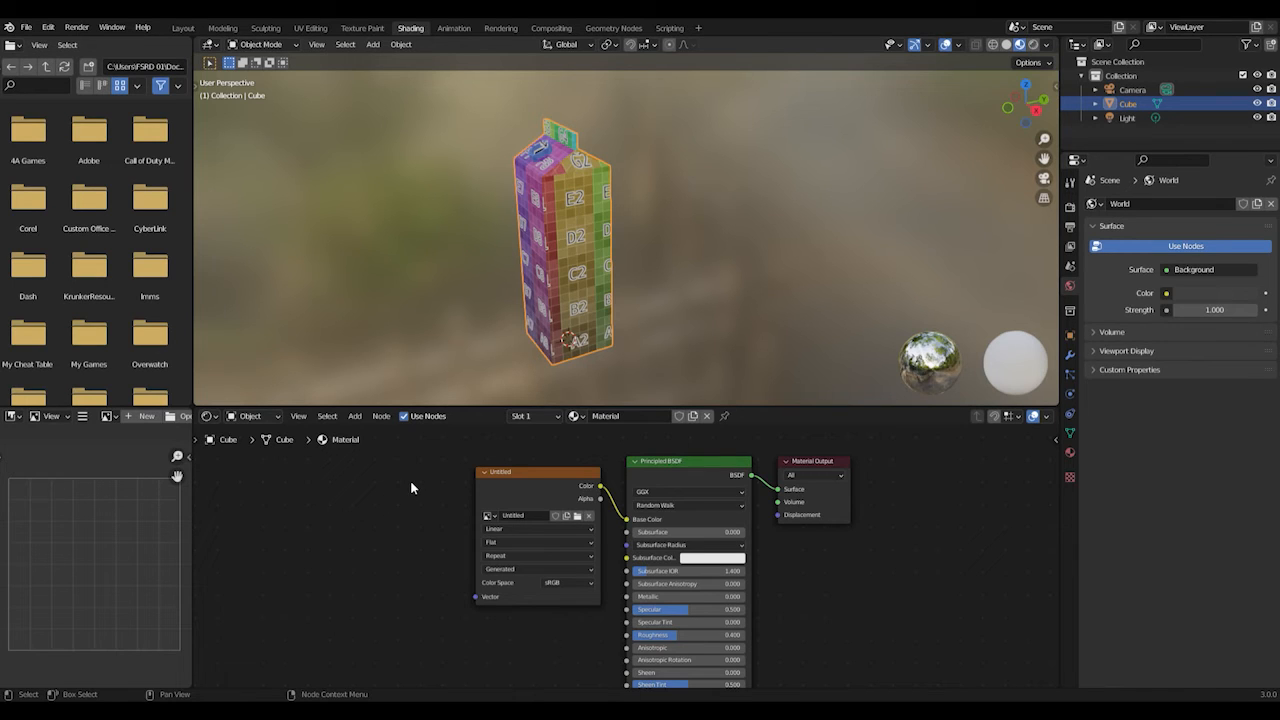
- Add a Mapping node and place it just before the image texture node
click(355, 416)
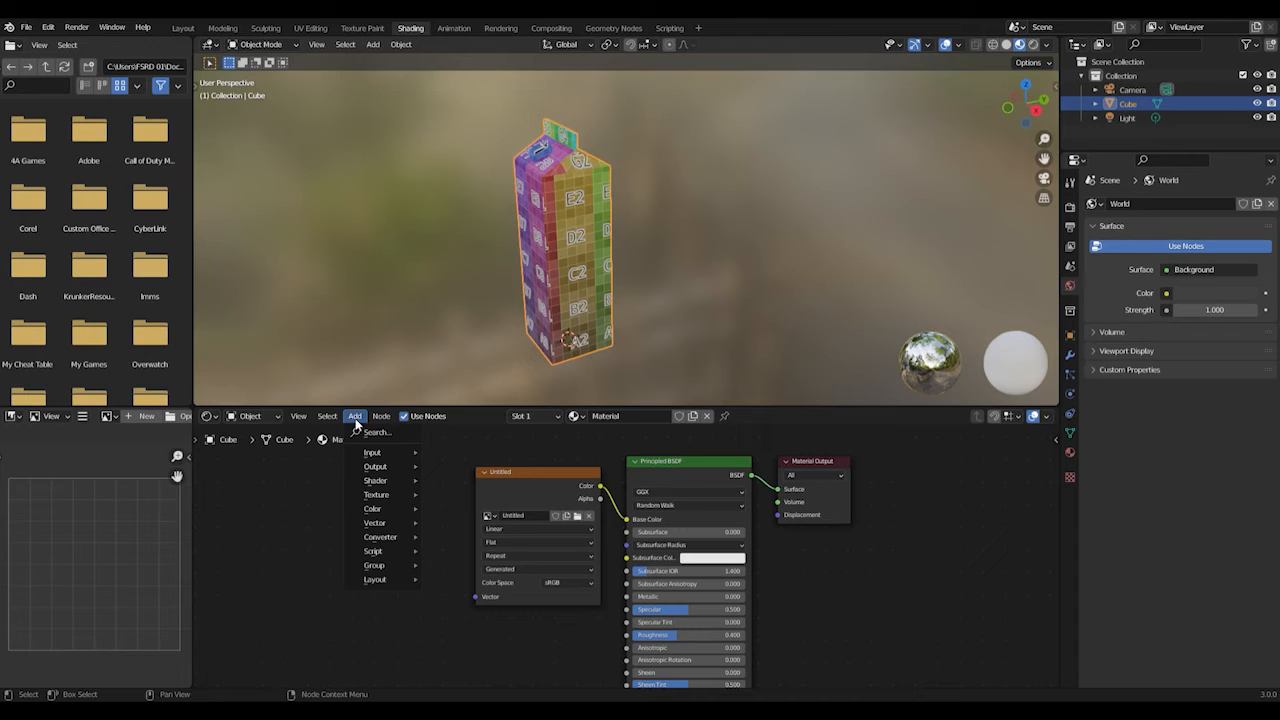
click(368, 435)
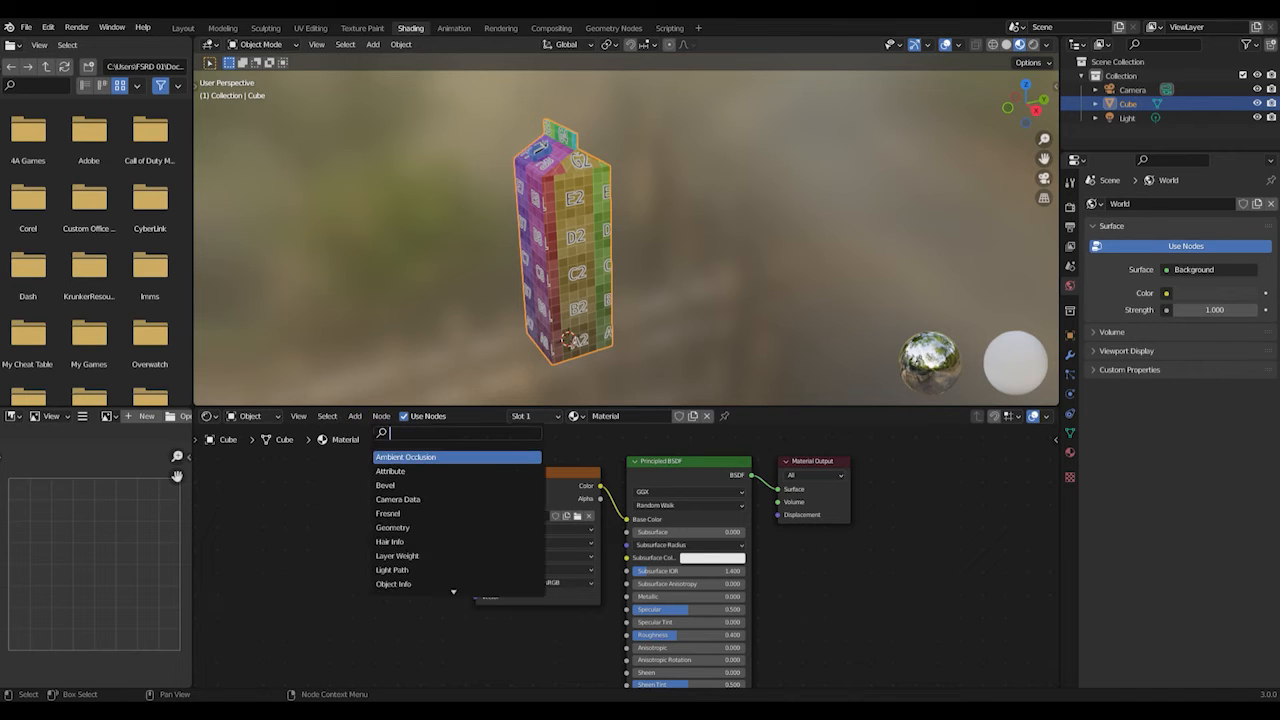
text(mapping)
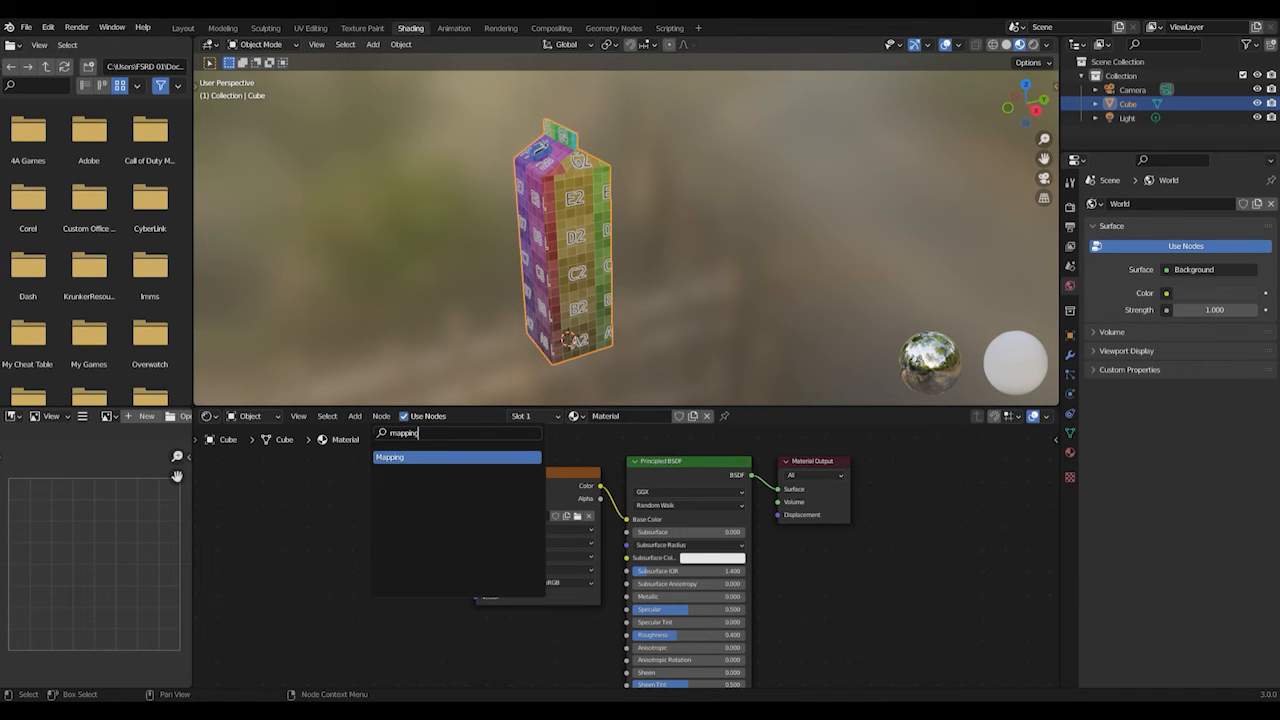
key(Return)
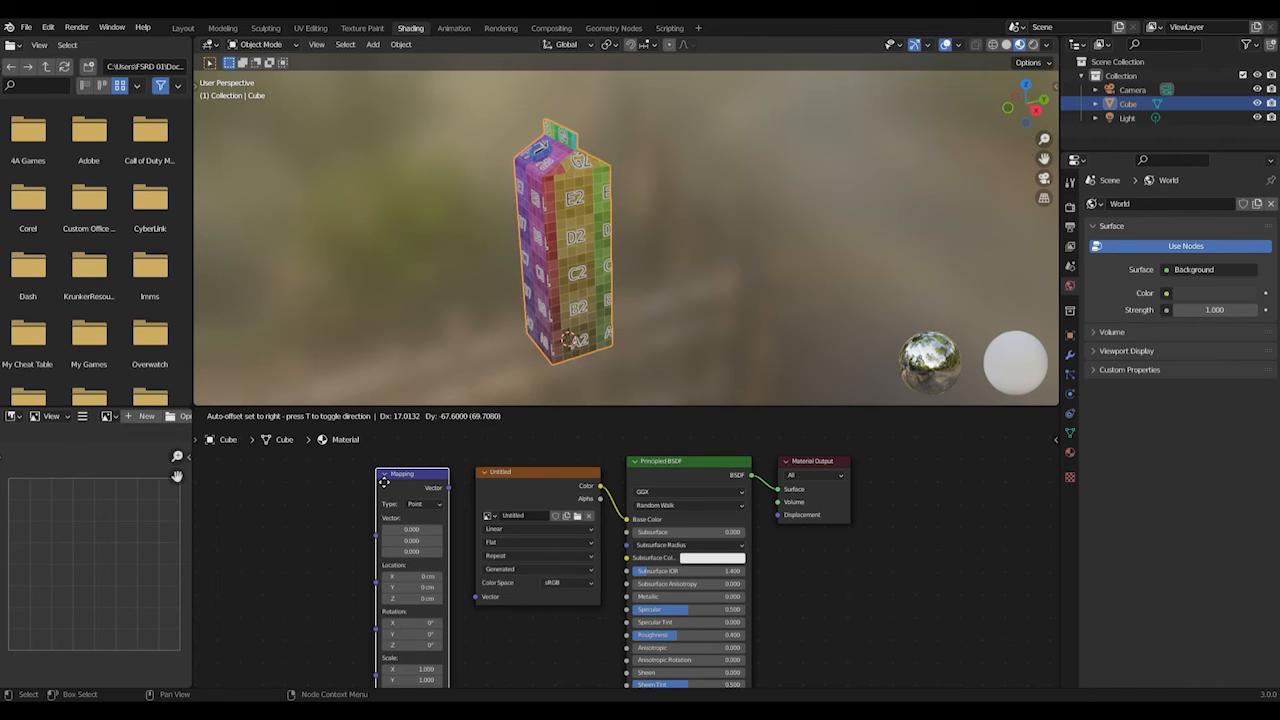
click(380, 482)
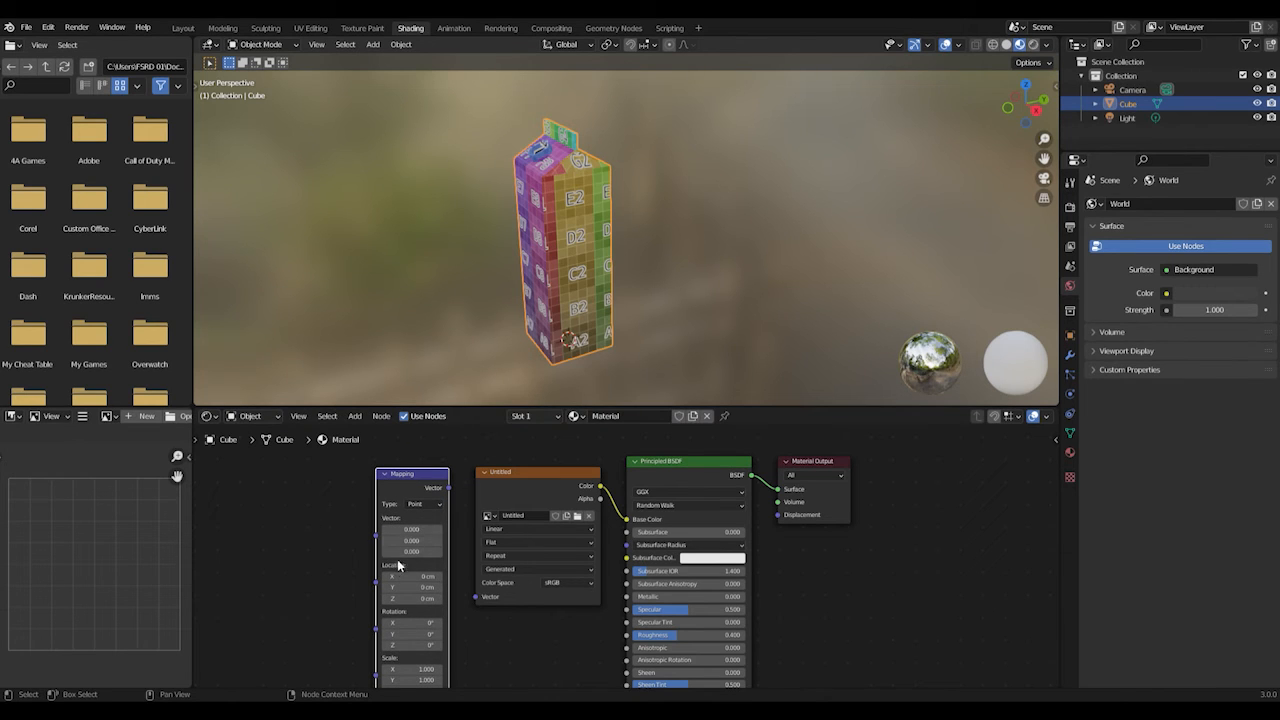
- Add a Texture Coordinate node and place it just before the Mapping node
click(380, 416)
mouse_move(354, 422)
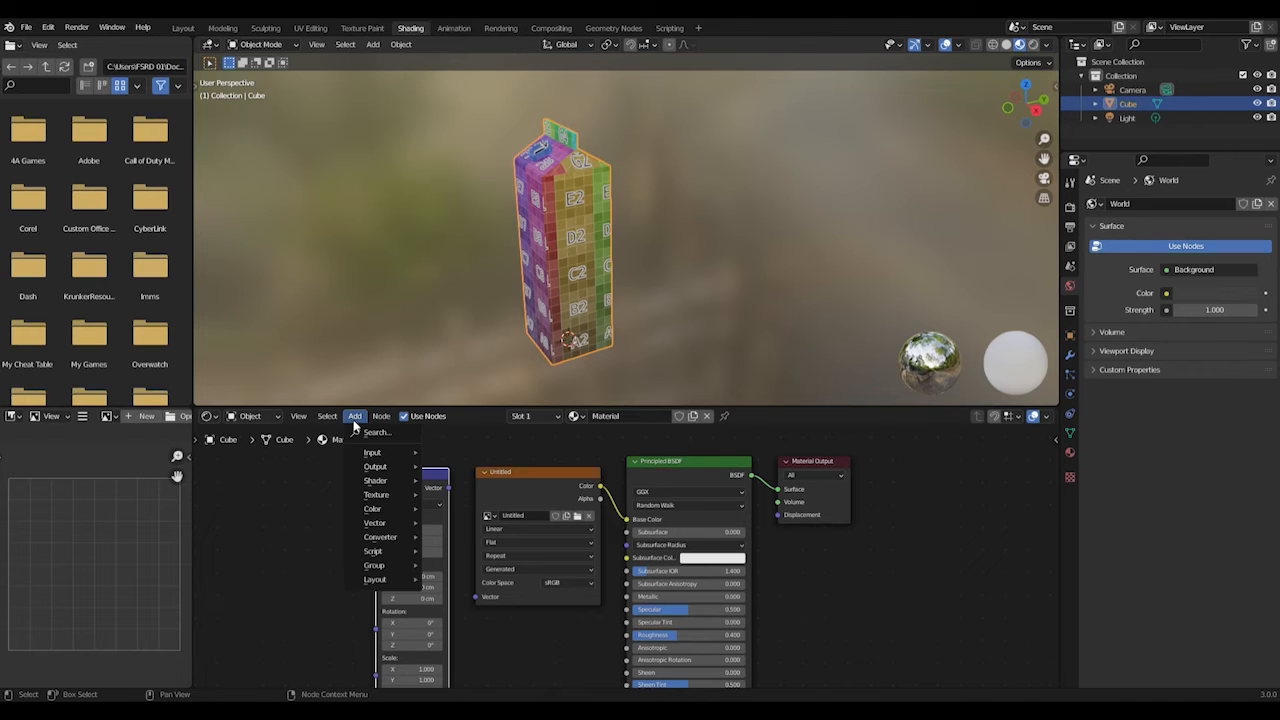
click(357, 434)
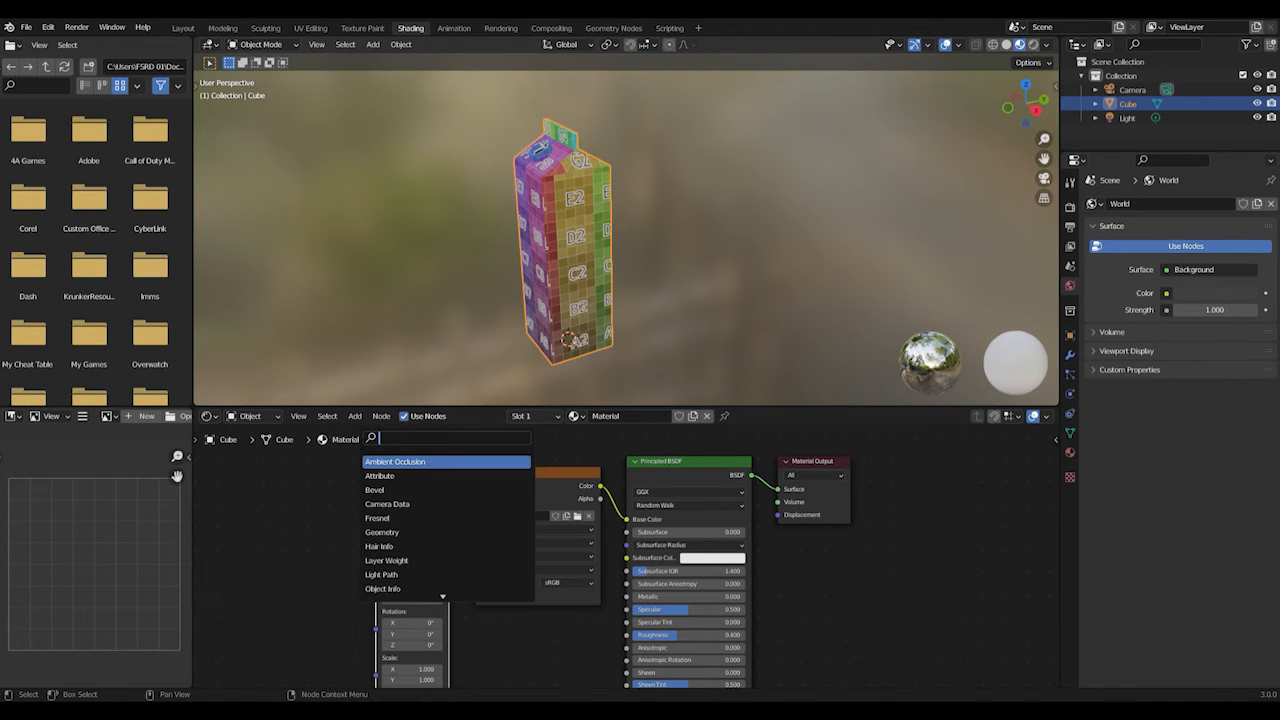
text(textu)
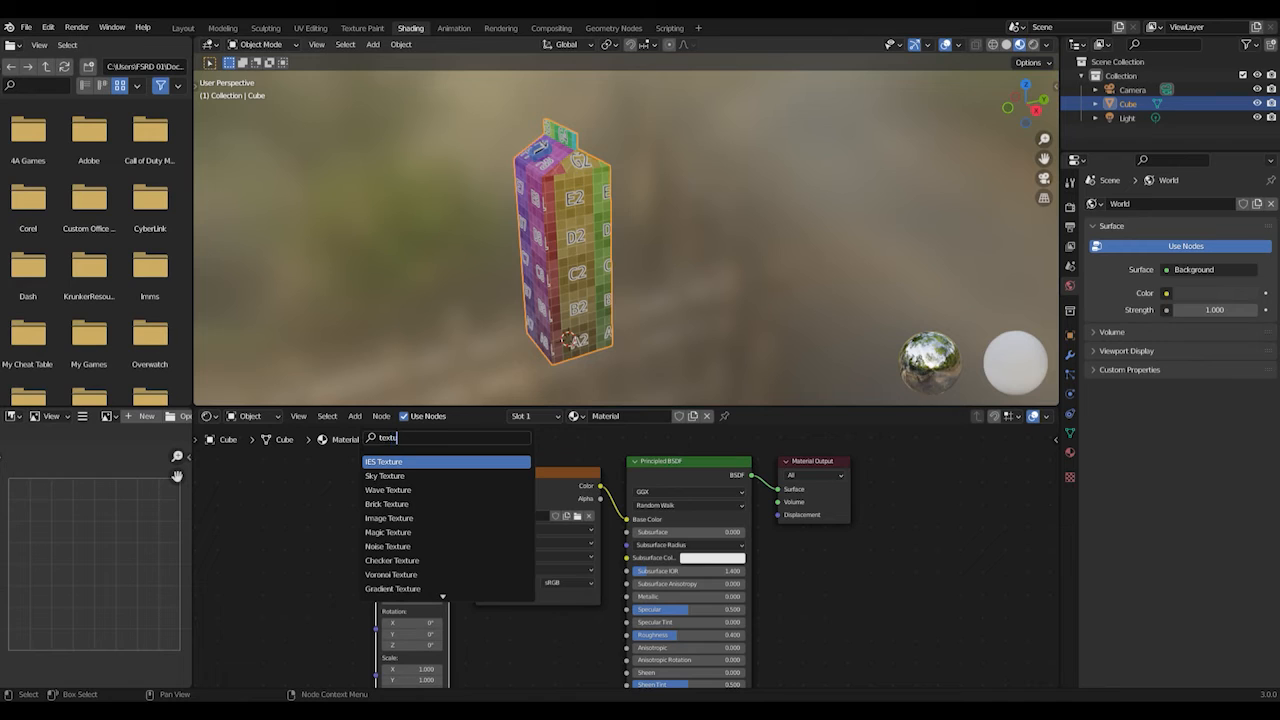
text(re co)
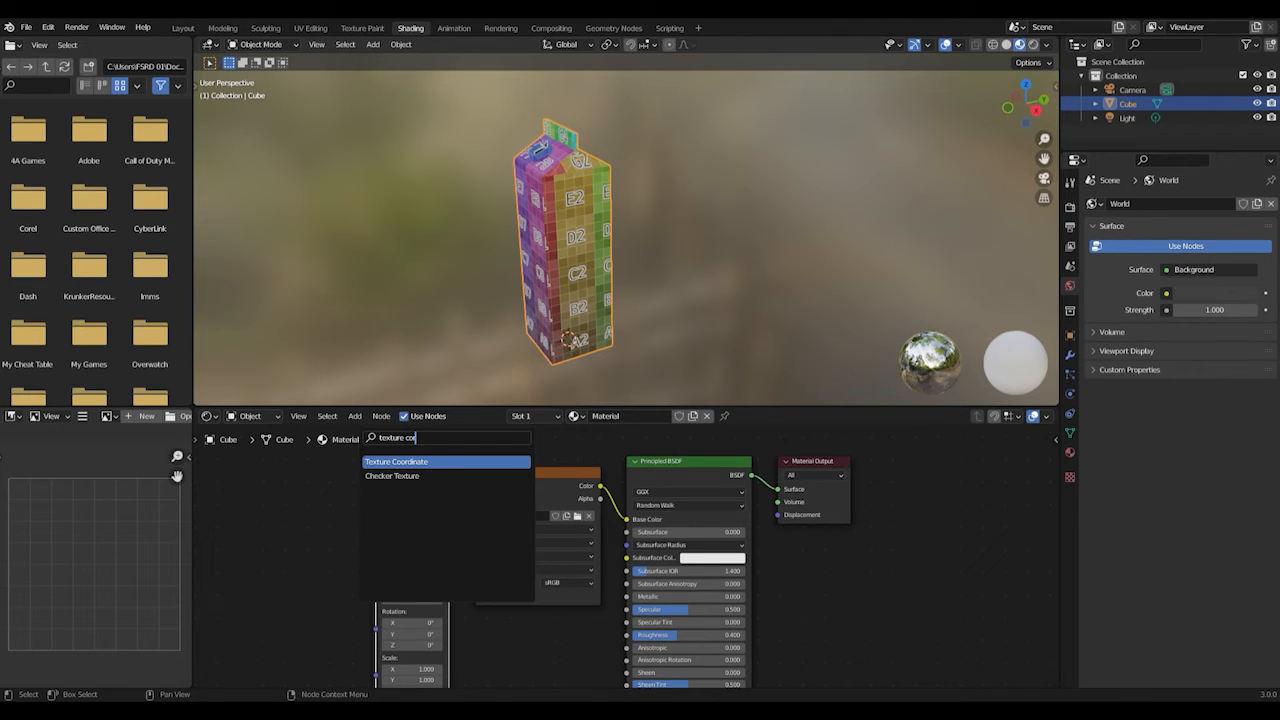
key(Return)
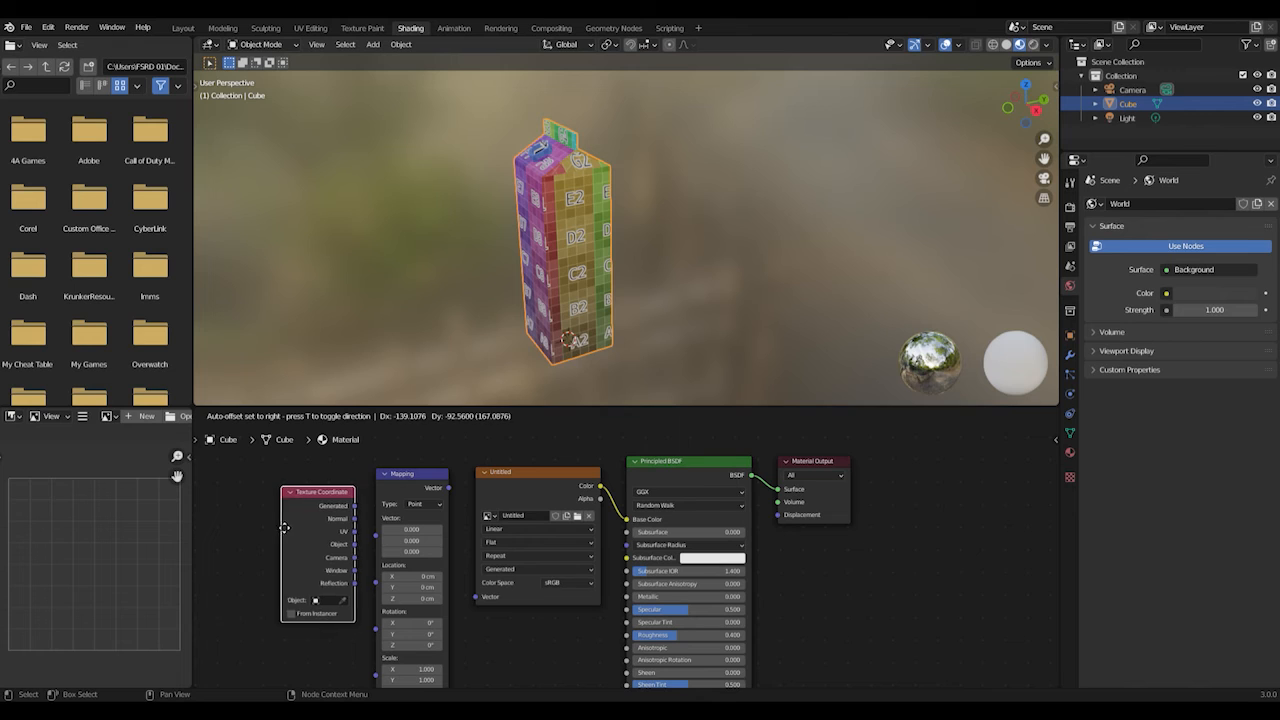
click(270, 528)
- Connect Texture Coordinate UV to the Mapping node's Vector input, and the Mapping output to the image texture's Vector input
scroll(408, 528, up, 1)
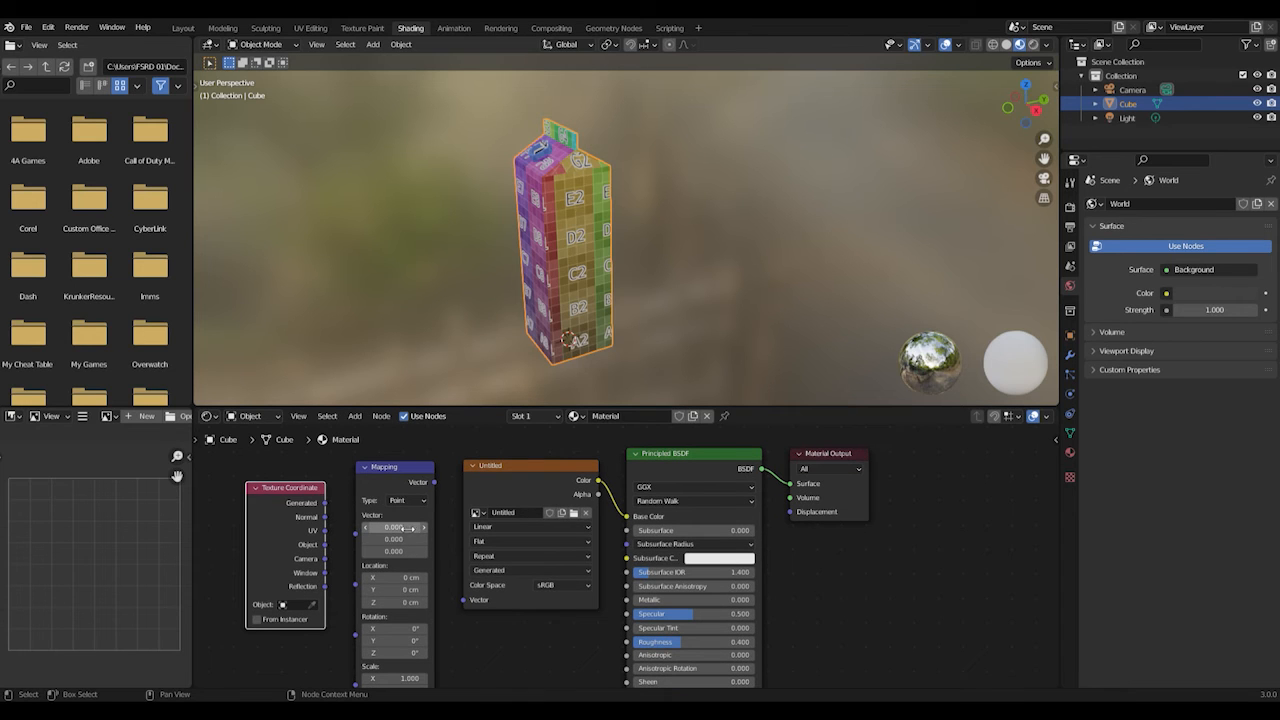
scroll(376, 523, up, 1)
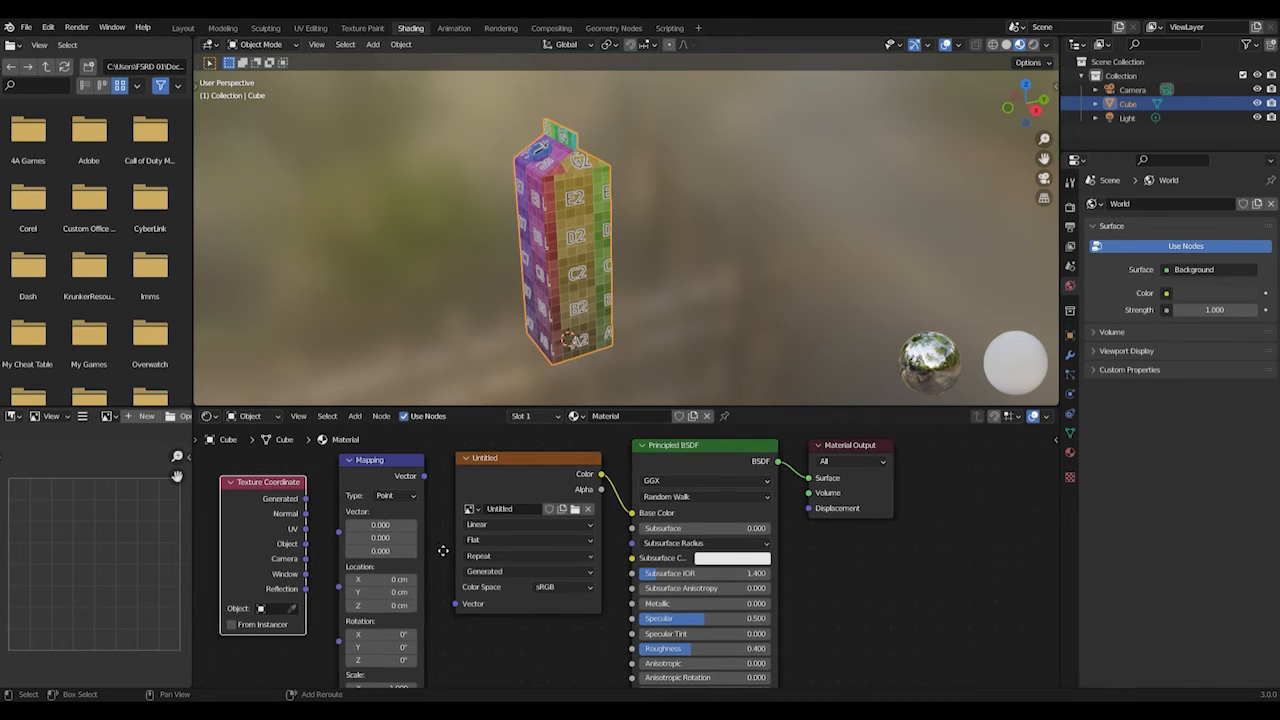
middle_drag(427, 541, 495, 555)
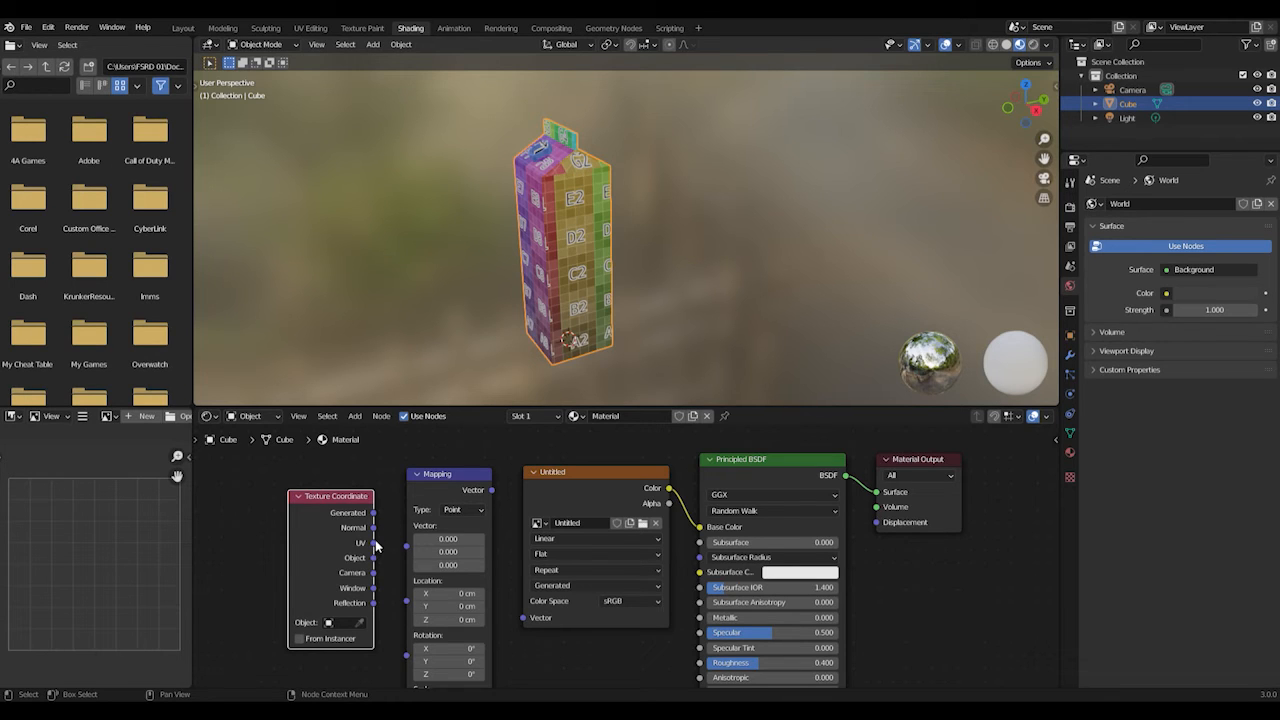
drag(374, 543, 419, 548)
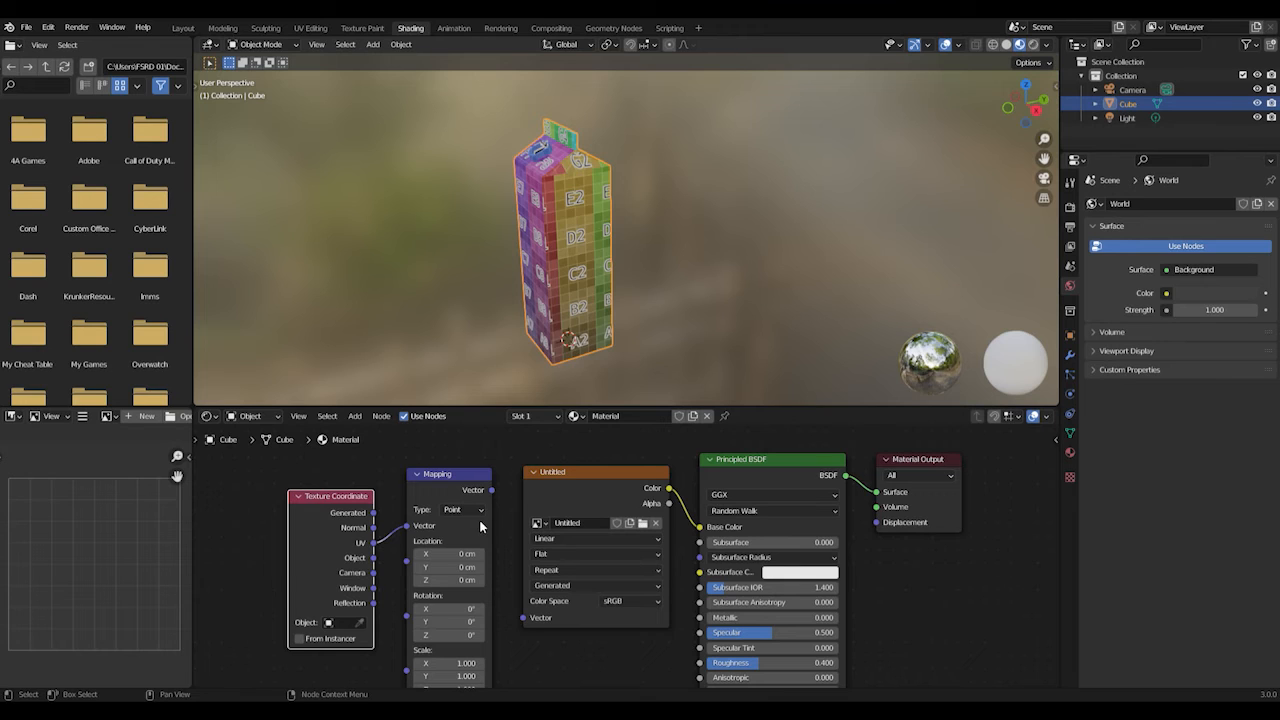
drag(492, 490, 524, 617)
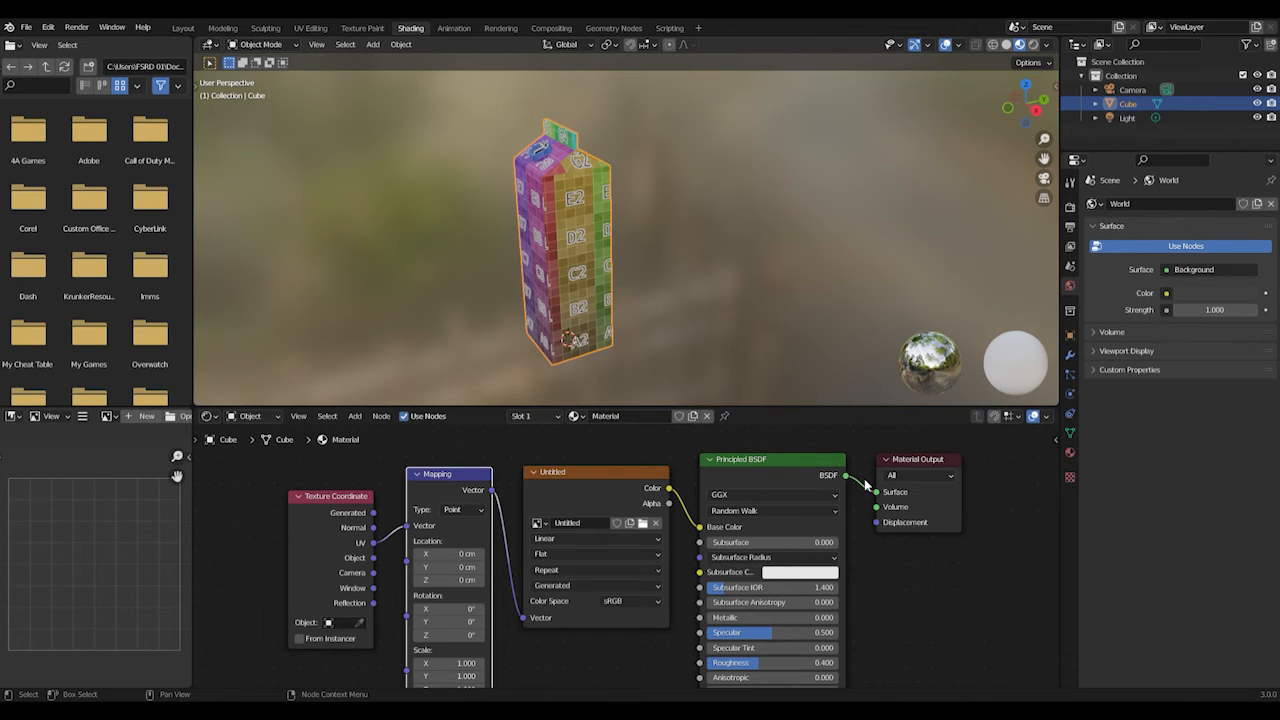
- Use Desain kemasan.jpg as the material's image texture and inspect the packaging design on the carton from several angles
click(862, 536)
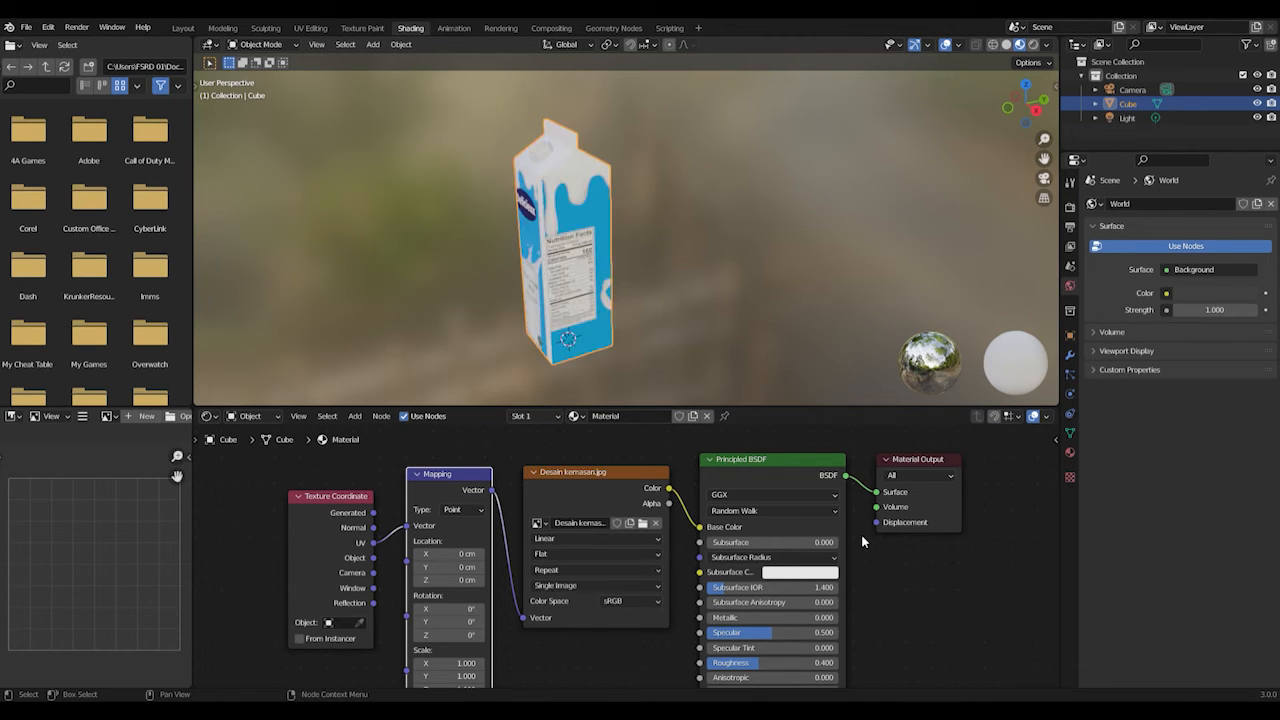
scroll(590, 298, up, 3)
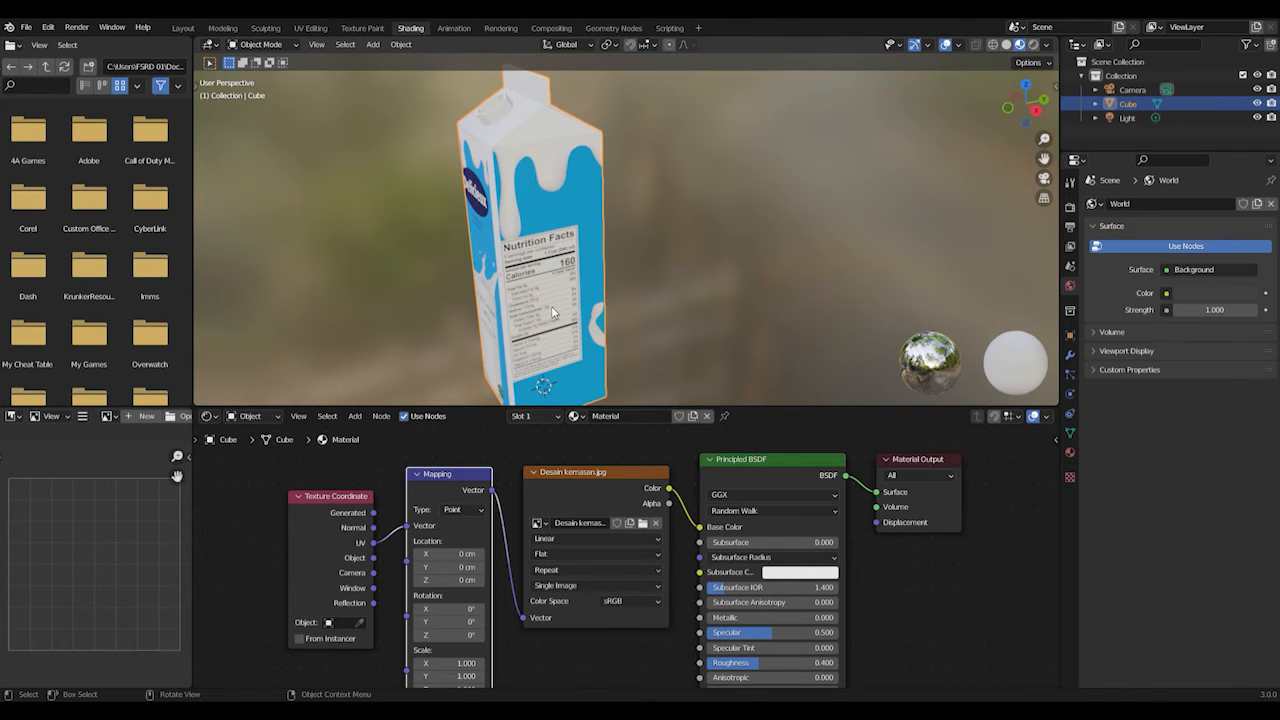
middle_drag(552, 308, 610, 309)
scroll(456, 324, down, 4)
middle_drag(523, 311, 493, 296)
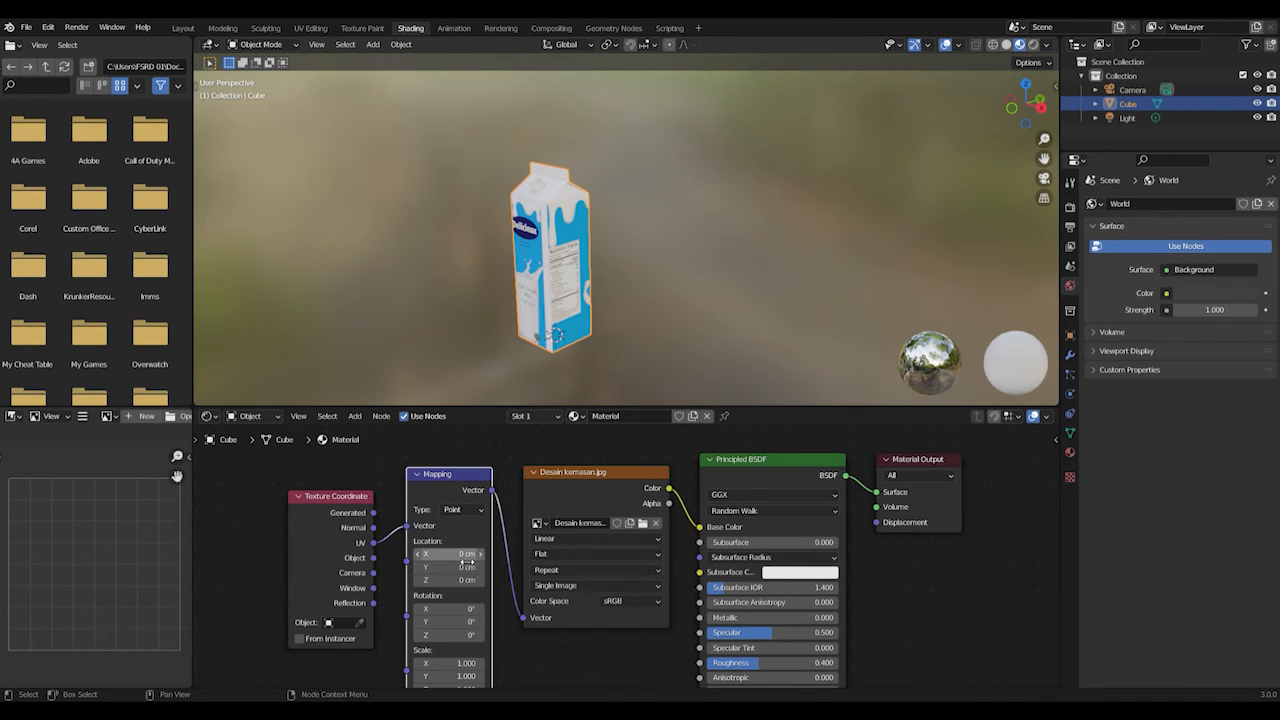
- Try Mapping node Location X values of 200, 220 and 190 cm to shift the packaging design around the carton
drag(466, 554, 550, 554)
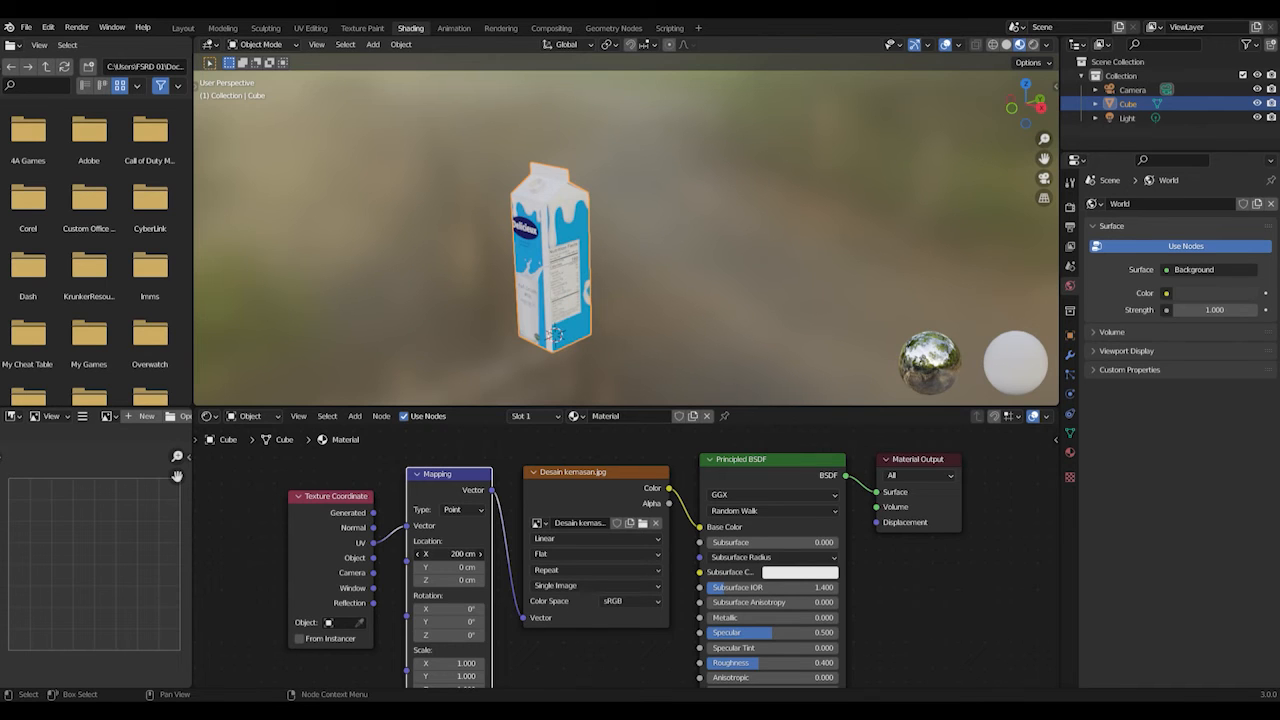
click(480, 555)
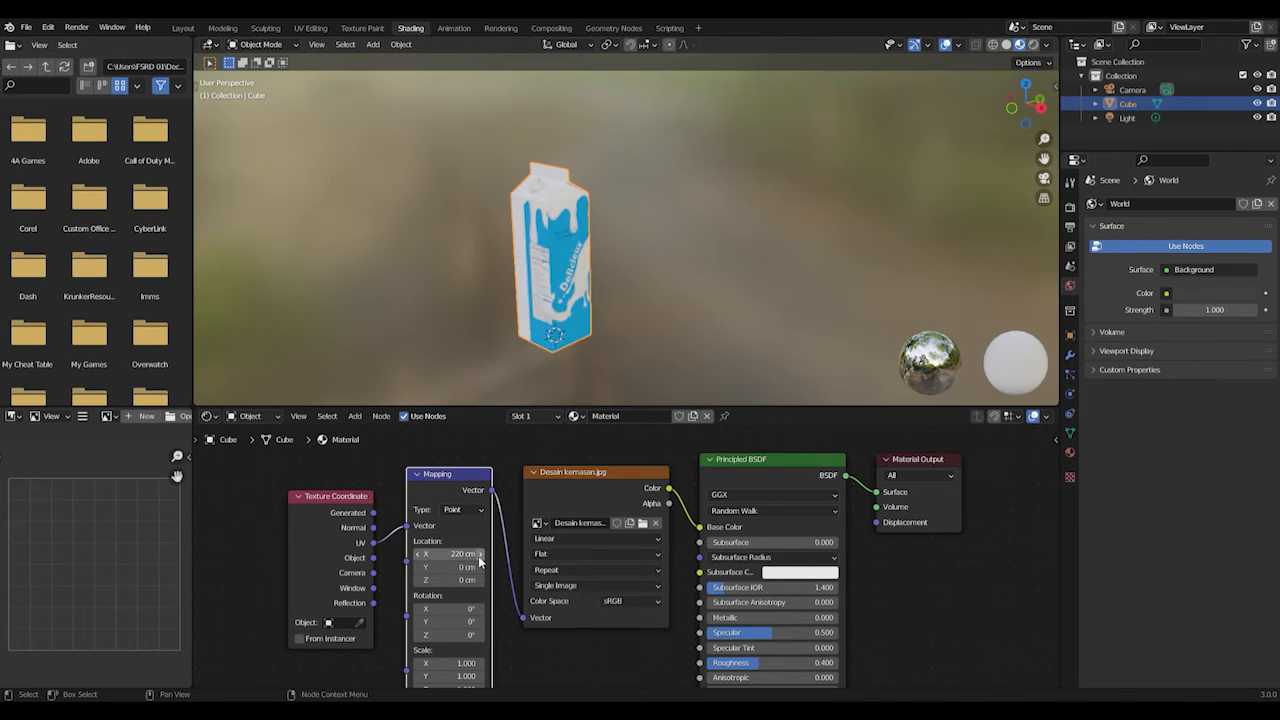
click(418, 557)
click(418, 557)
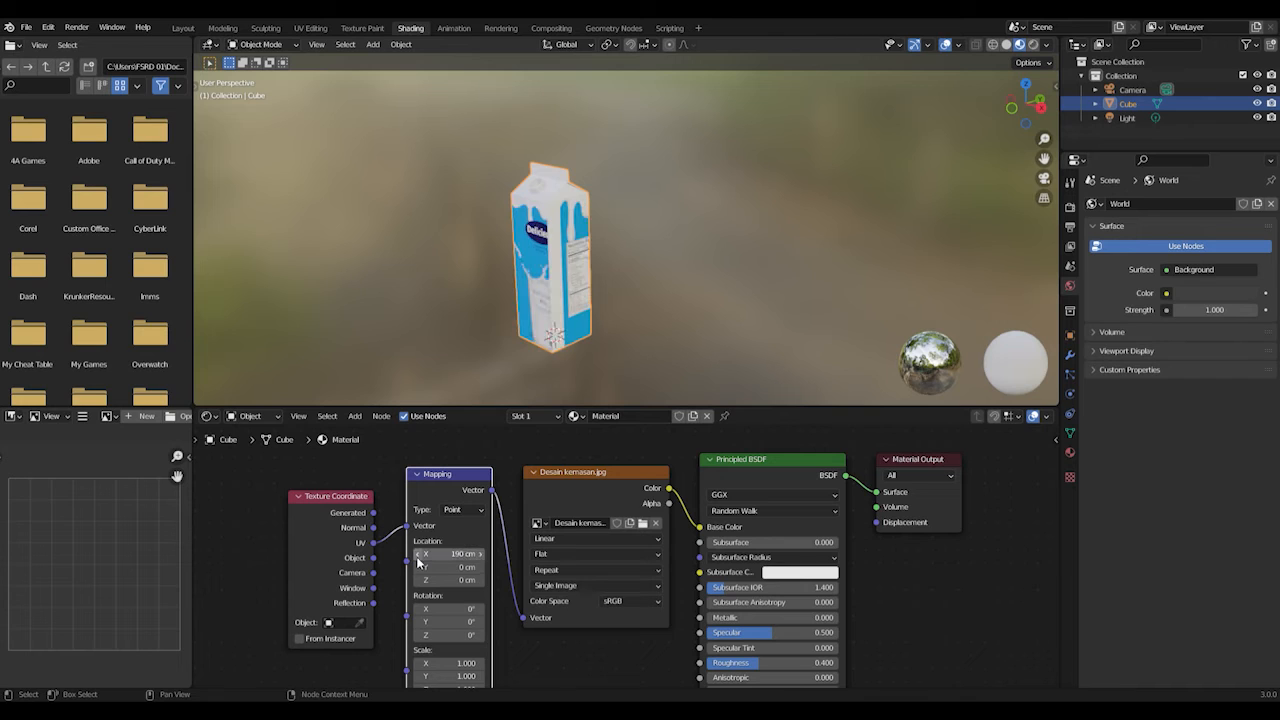
scroll(548, 315, up, 2)
scroll(548, 317, up, 1)
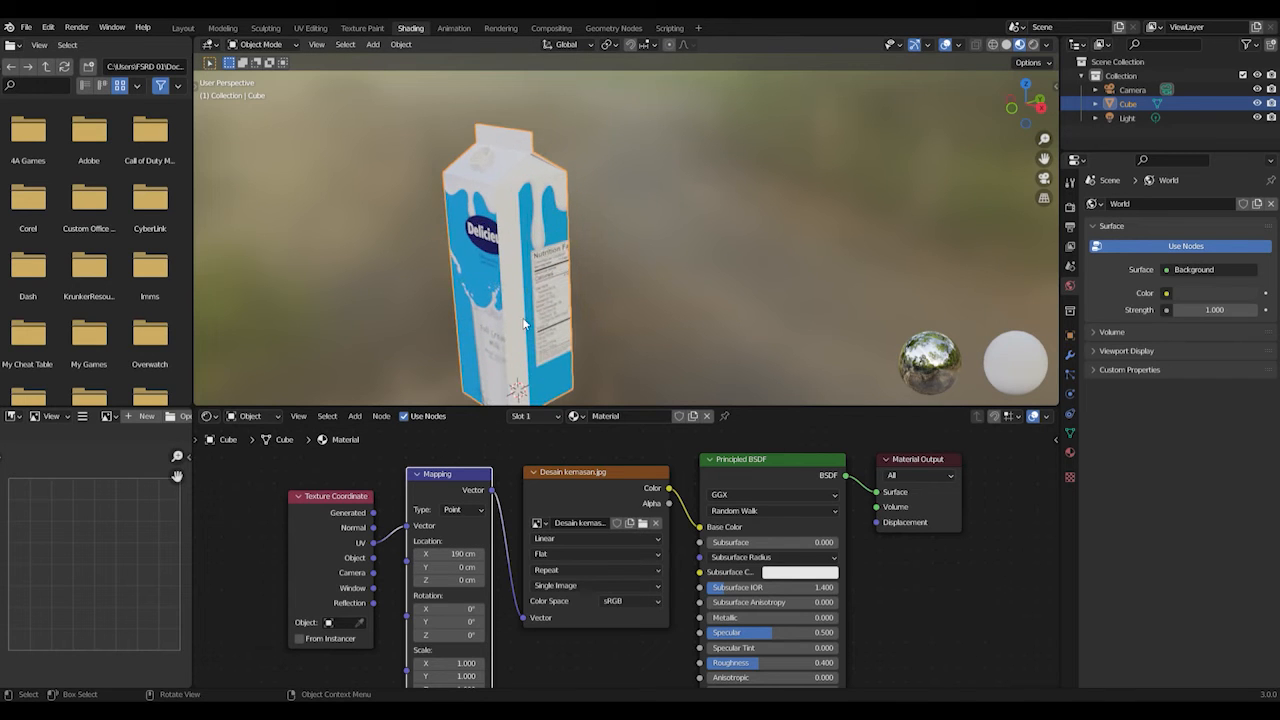
shift+middle_drag(524, 322, 655, 300)
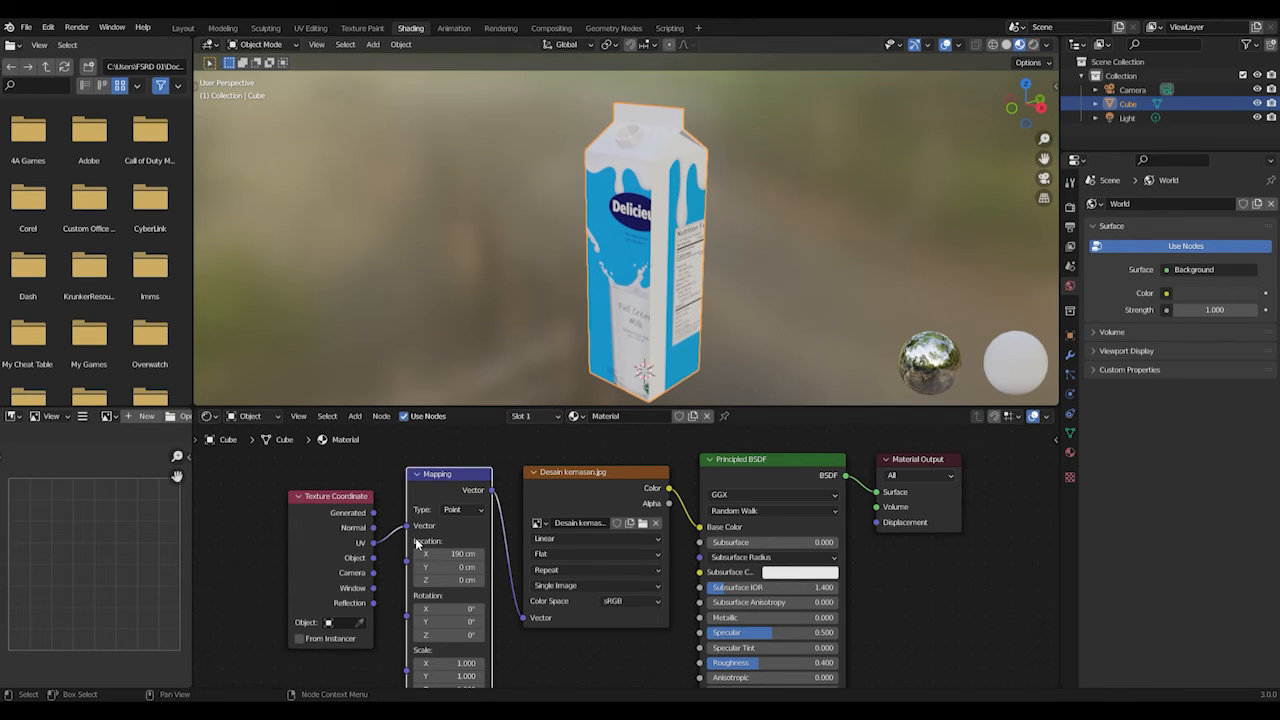
- Try Mapping Location X at 160 cm and back at 200 cm, checking the label's placement on the carton's sides
click(418, 557)
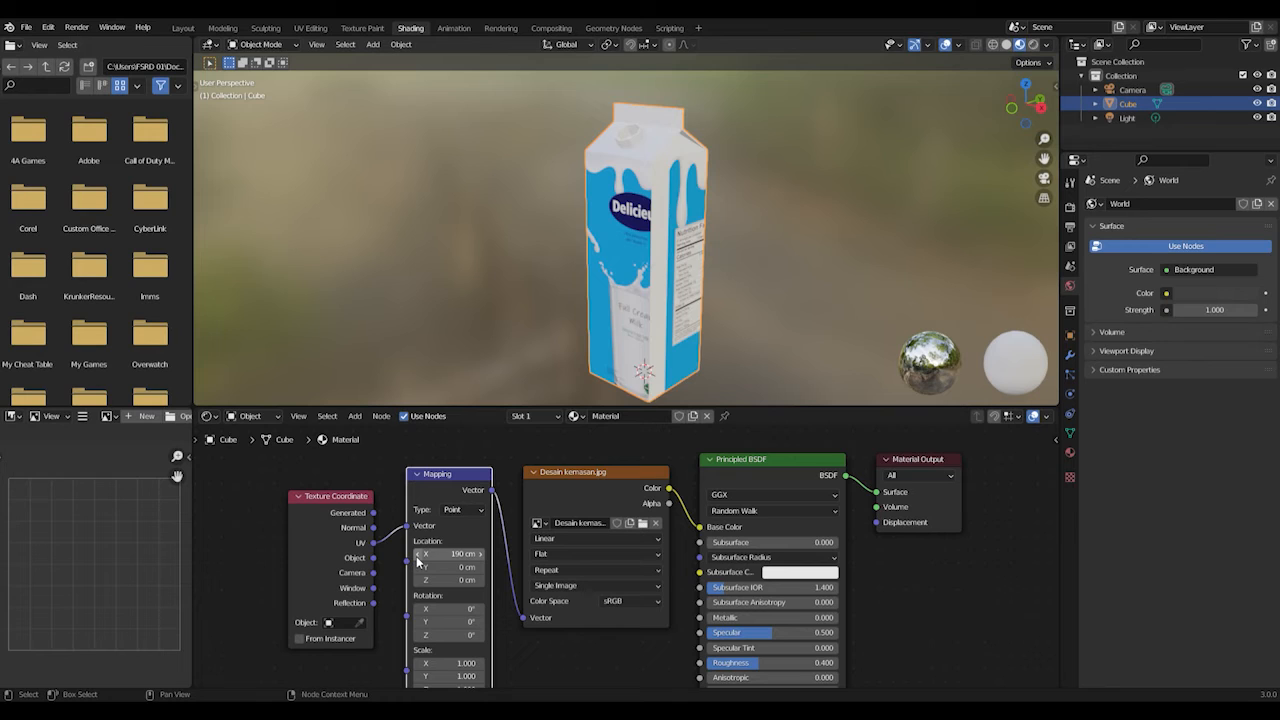
click(418, 557)
click(418, 557)
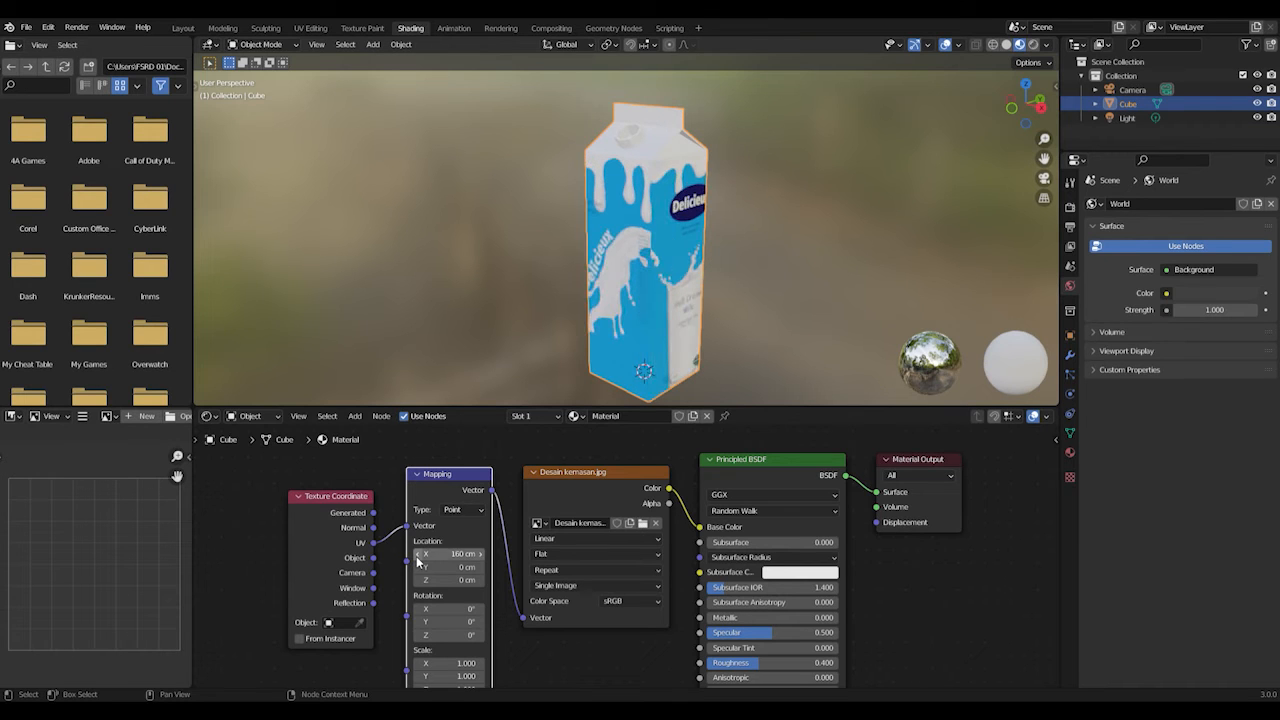
click(481, 557)
click(481, 557)
click(481, 557)
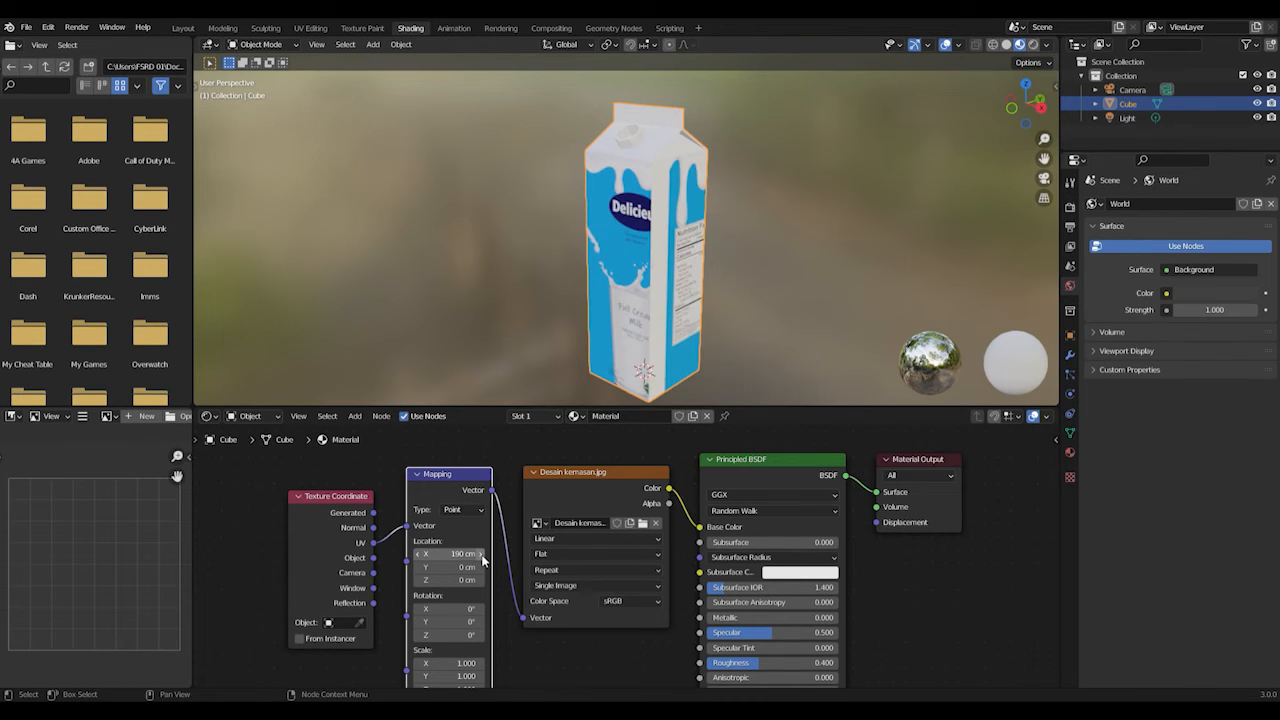
click(481, 557)
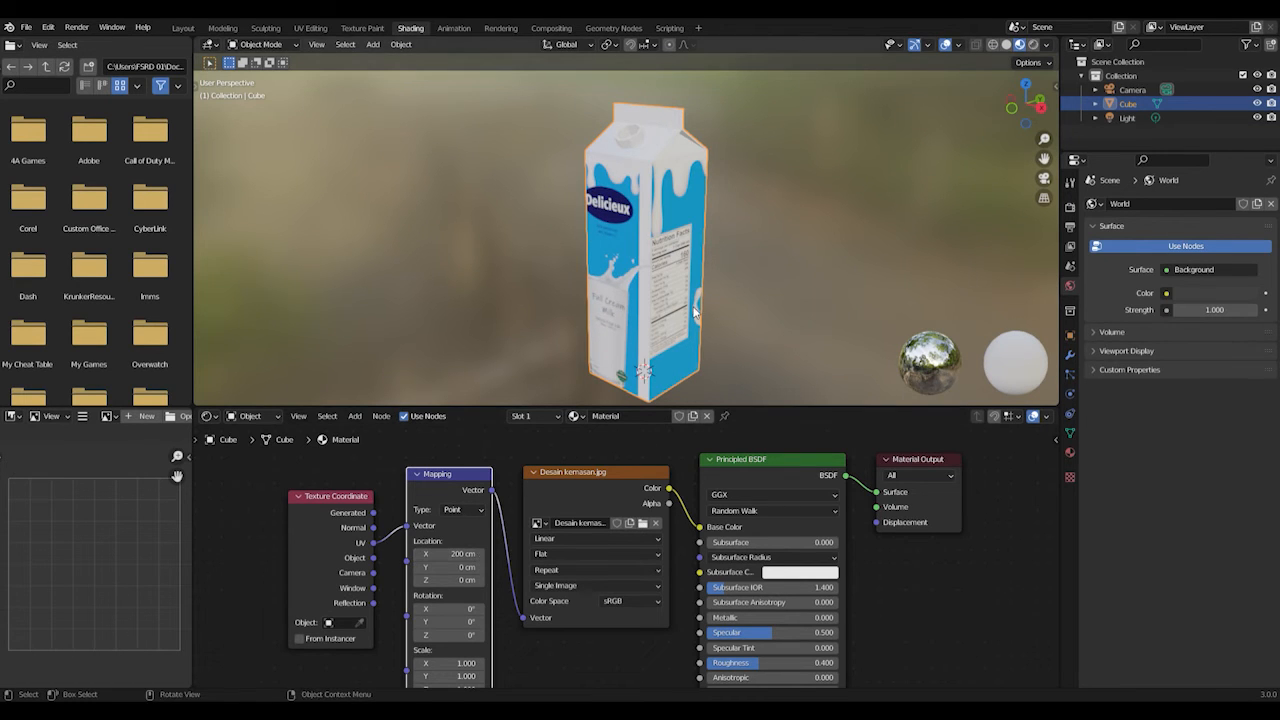
mouse_move(662, 301)
middle_down()
mouse_move(650, 288)
mouse_move(674, 284)
middle_up()
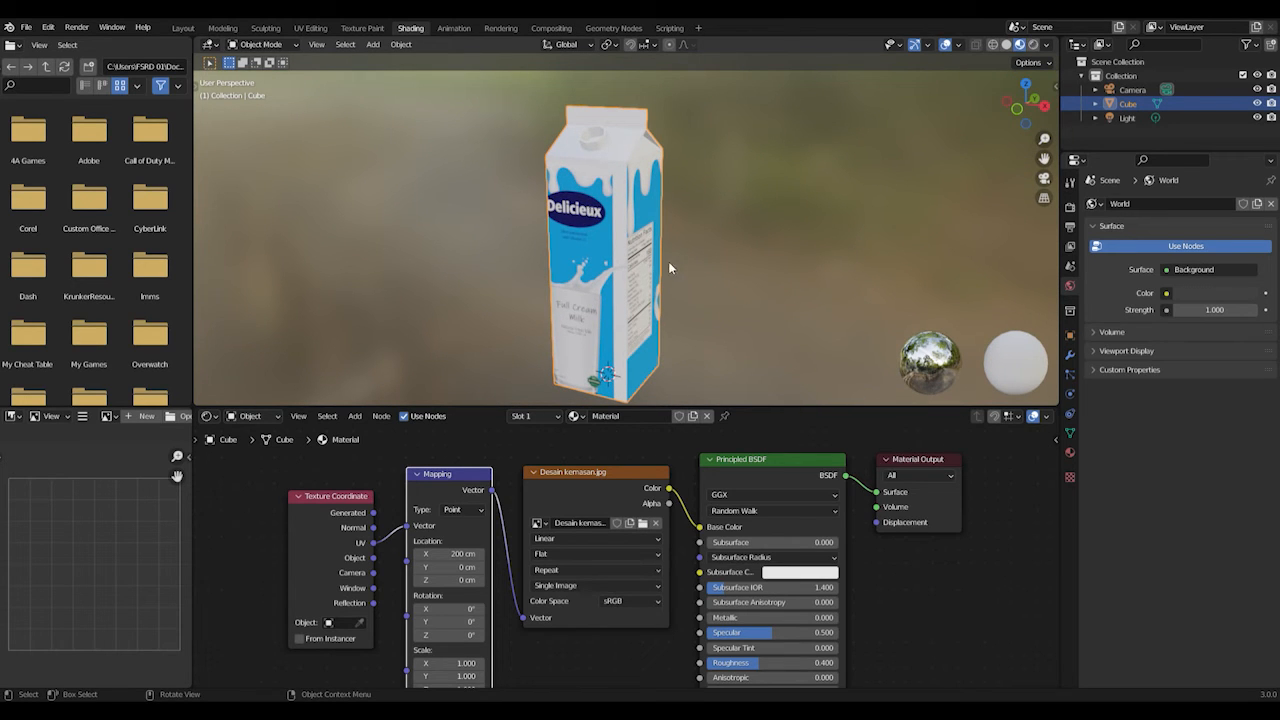
scroll(579, 245, up, 2)
middle_drag(544, 248, 580, 258)
scroll(468, 258, down, 2)
middle_drag(463, 269, 501, 265)
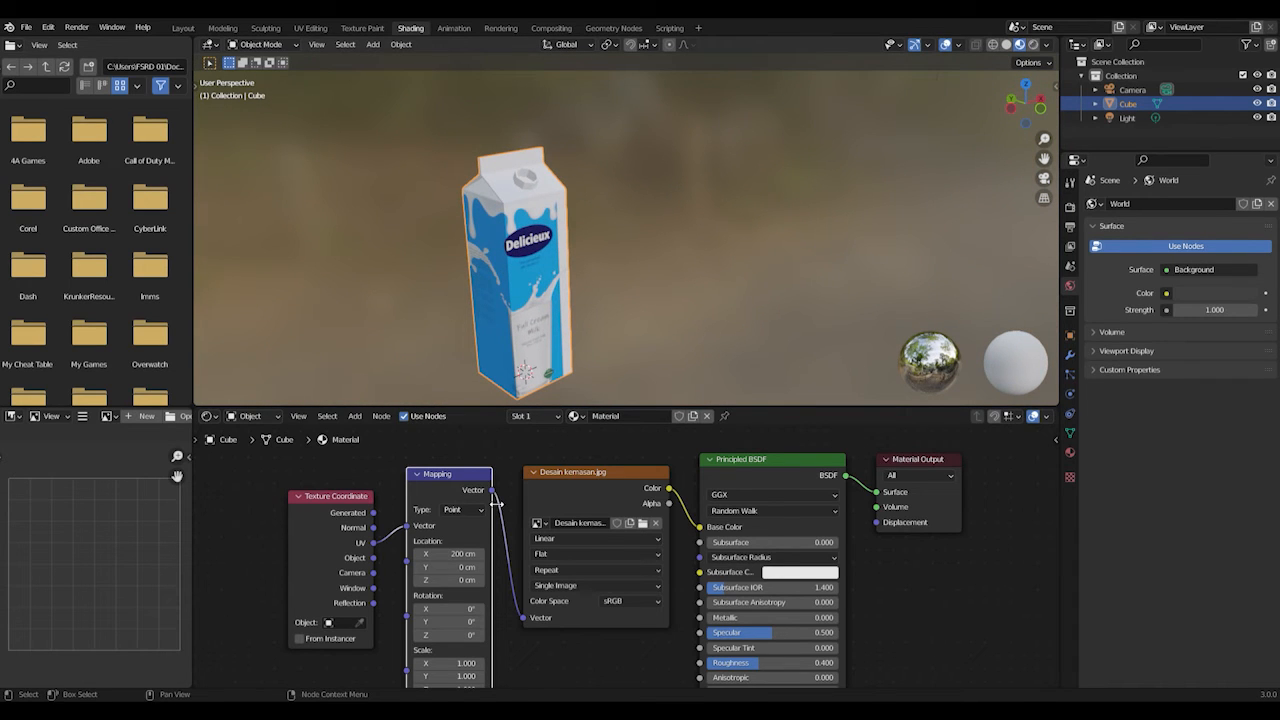
- Try exact Mapping Location X values of 190 cm and 195 cm for the packaging design
click(464, 554)
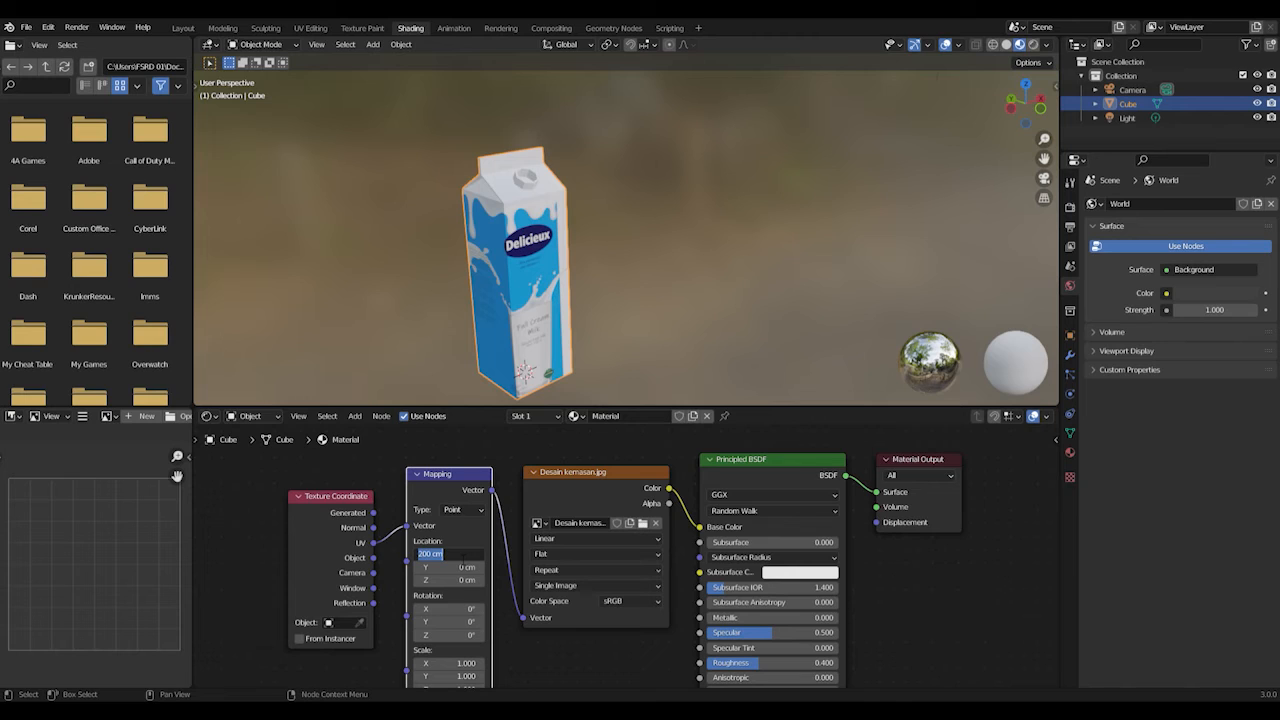
text(190)
key(Return)
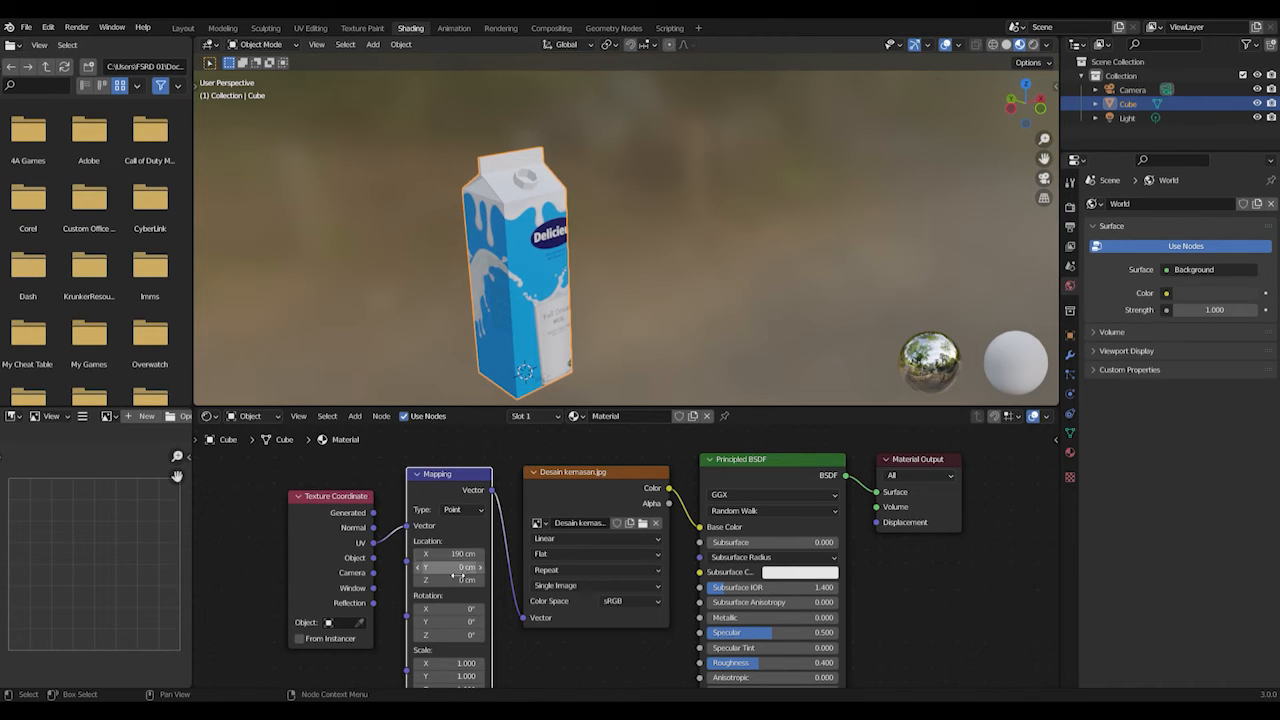
click(462, 554)
text(1)
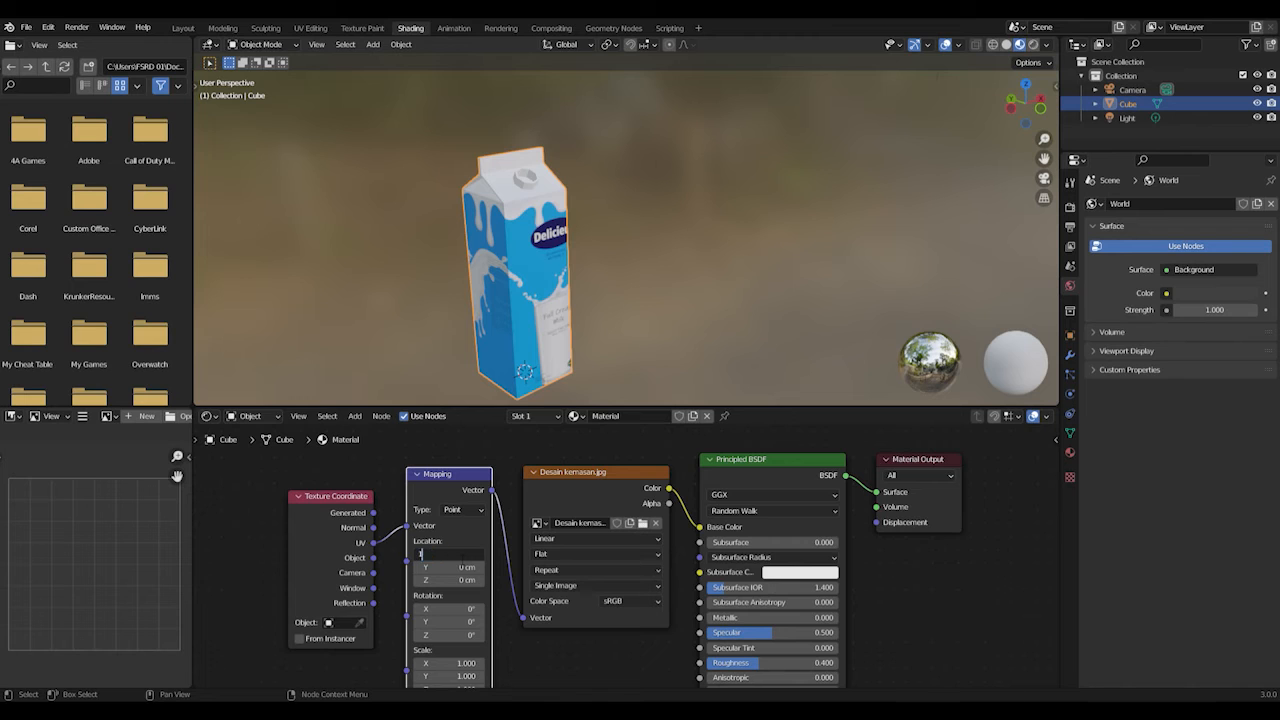
text(0)
text(5)
key(Return)
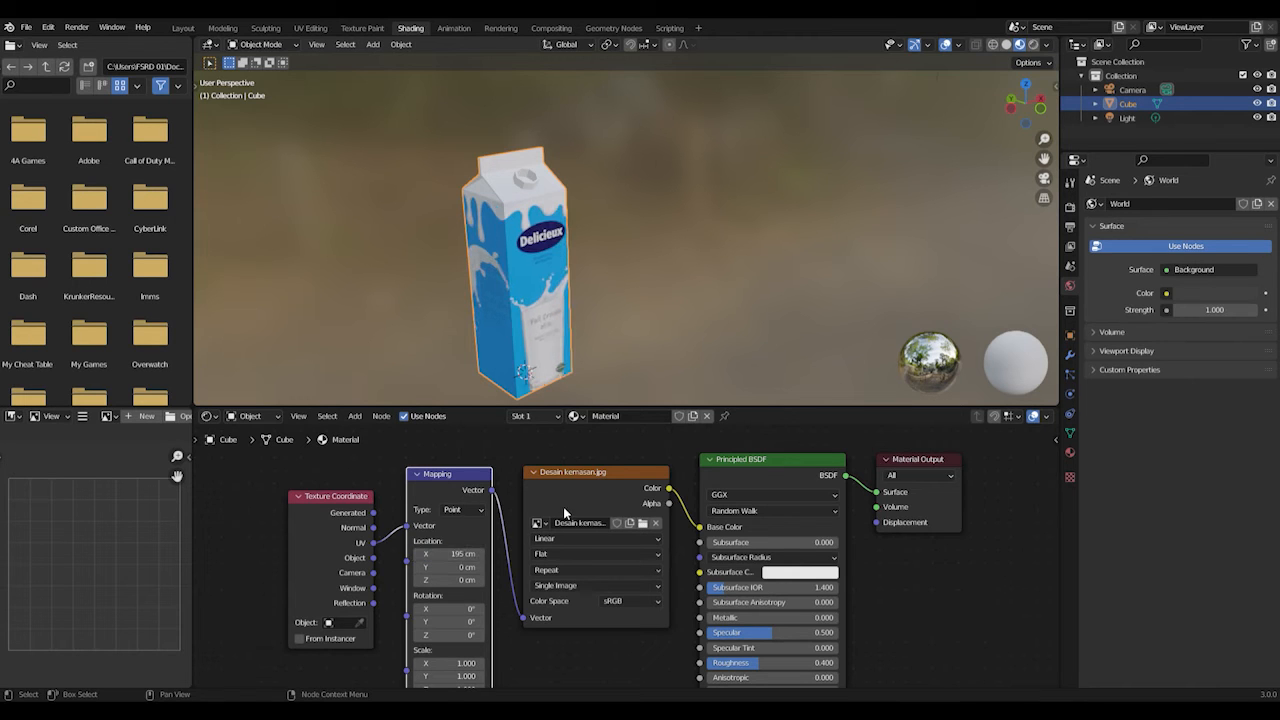
- Set the Mapping node's Location X to 197 cm to centre the Delicieux label on the carton's front face
middle_drag(611, 291, 580, 300)
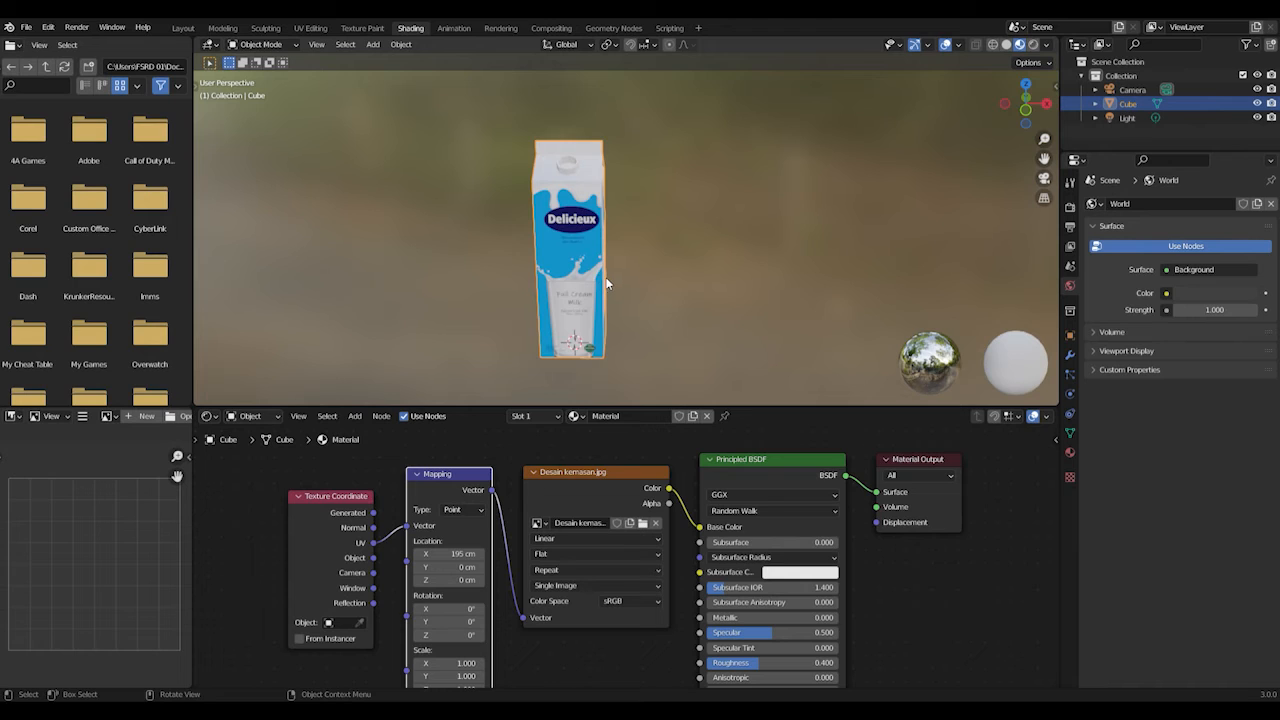
scroll(606, 283, up, 1)
click(448, 554)
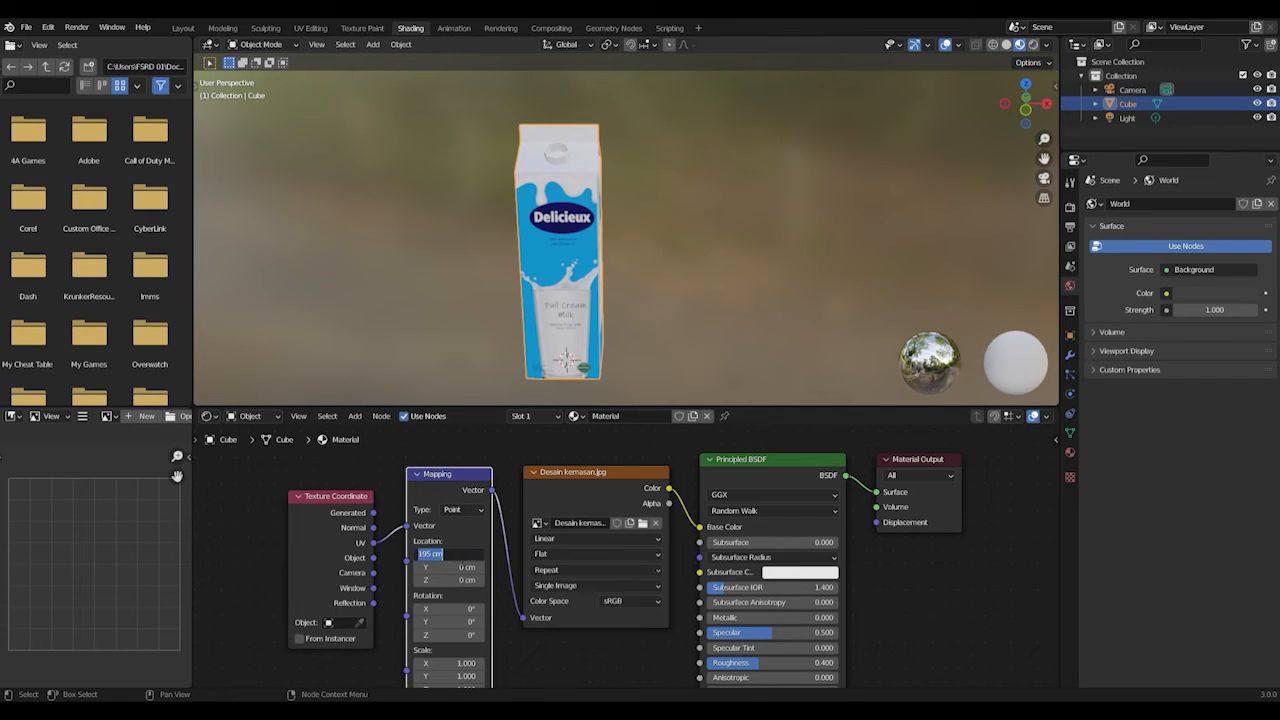
text(10)
text(7)
key(Return)
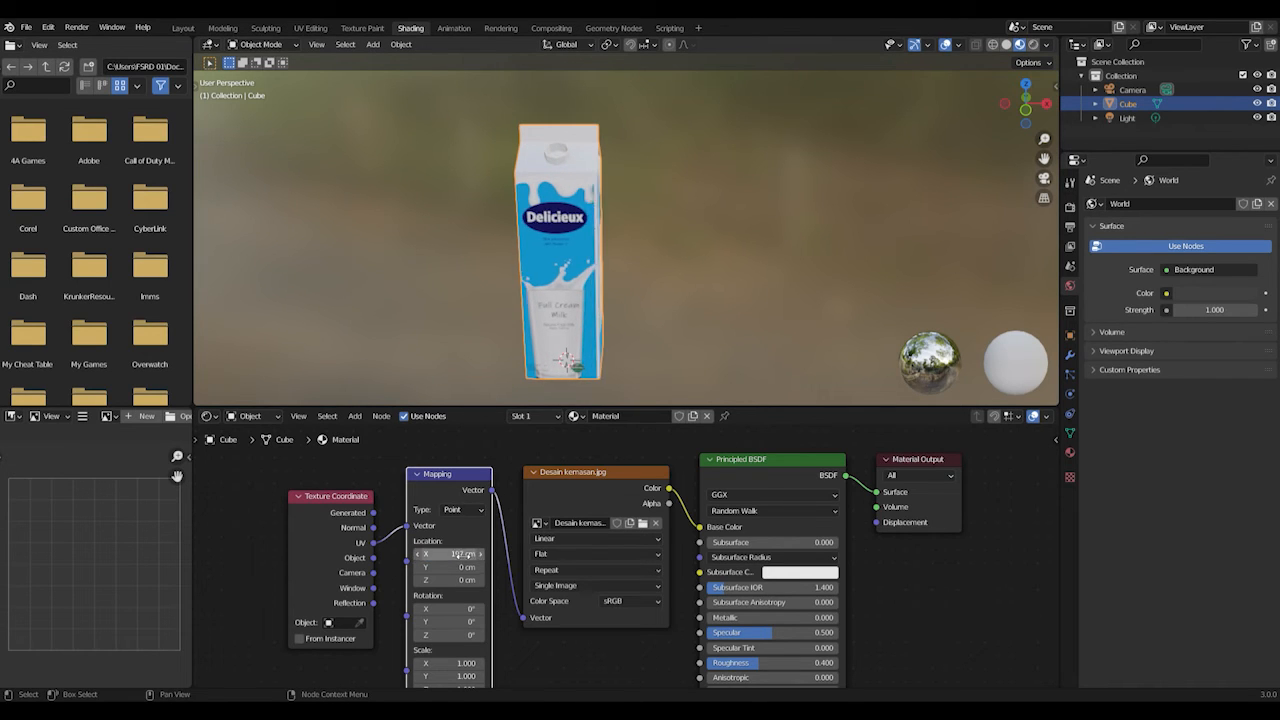
middle_drag(590, 262, 617, 330)
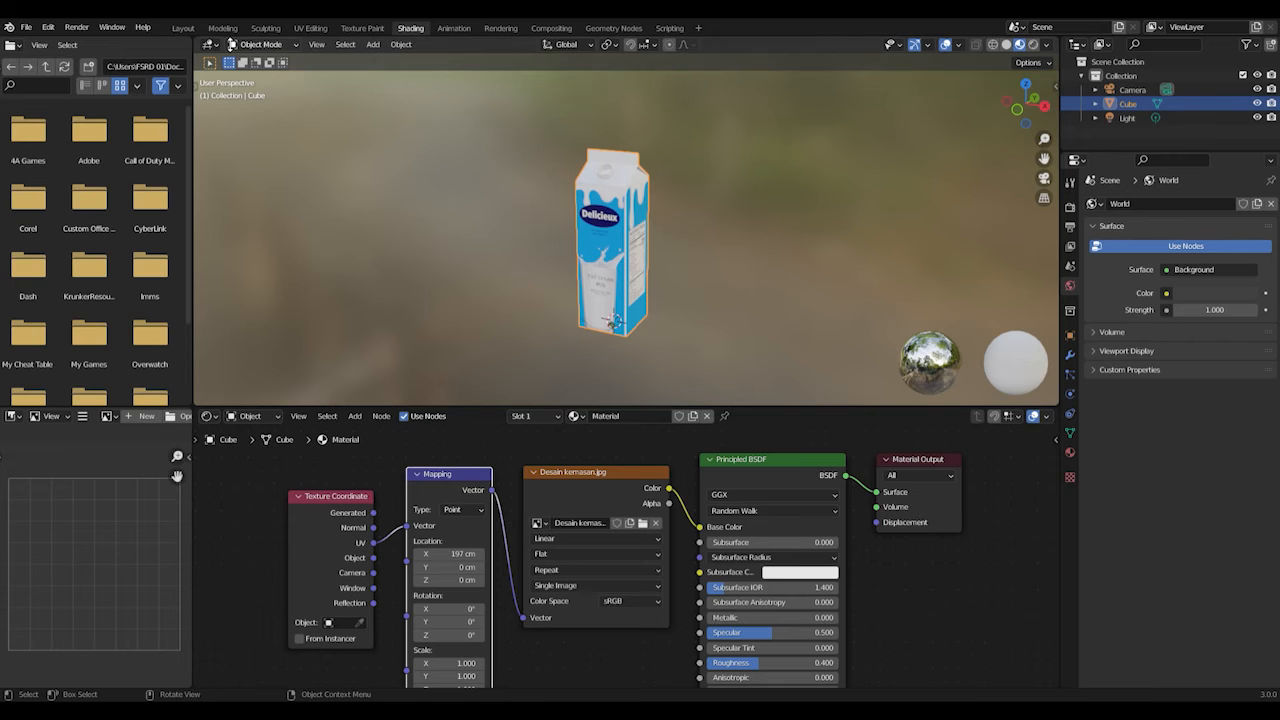
- Switch to the Modeling workspace, show the carton in Rendered shading and deselect its whole mesh
click(222, 28)
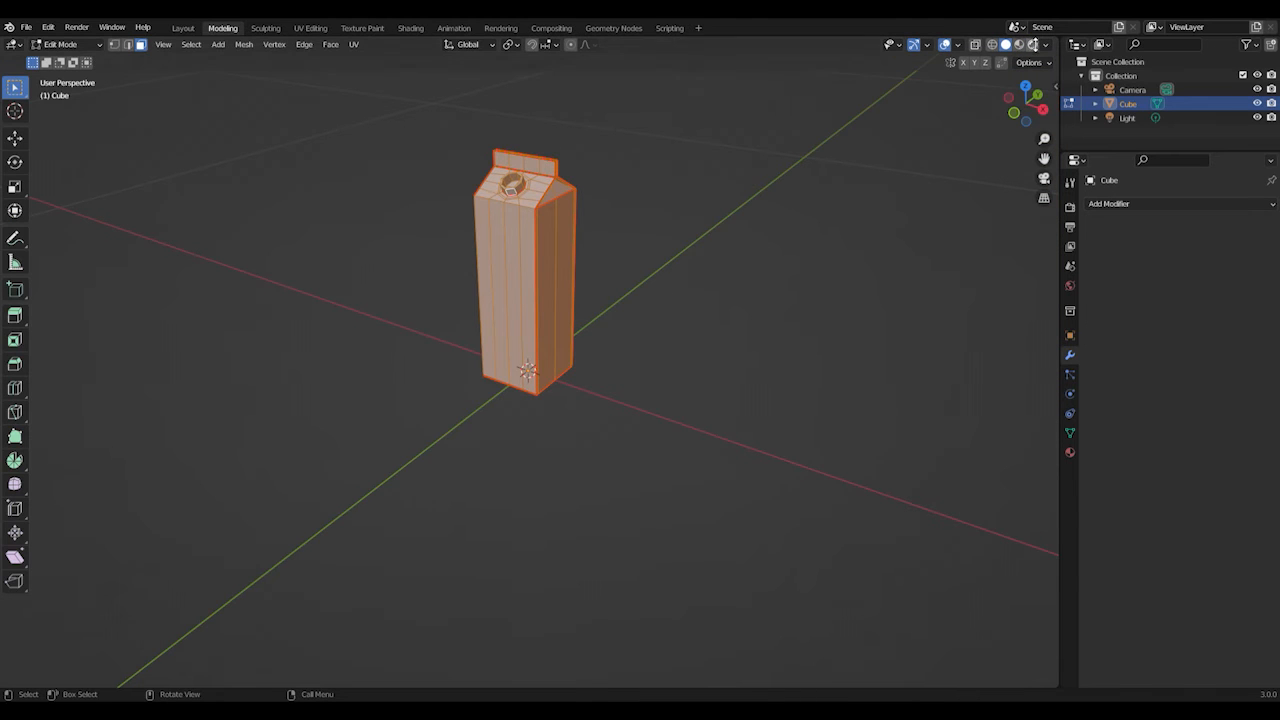
click(1031, 45)
click(671, 314)
middle_drag(671, 314, 607, 318)
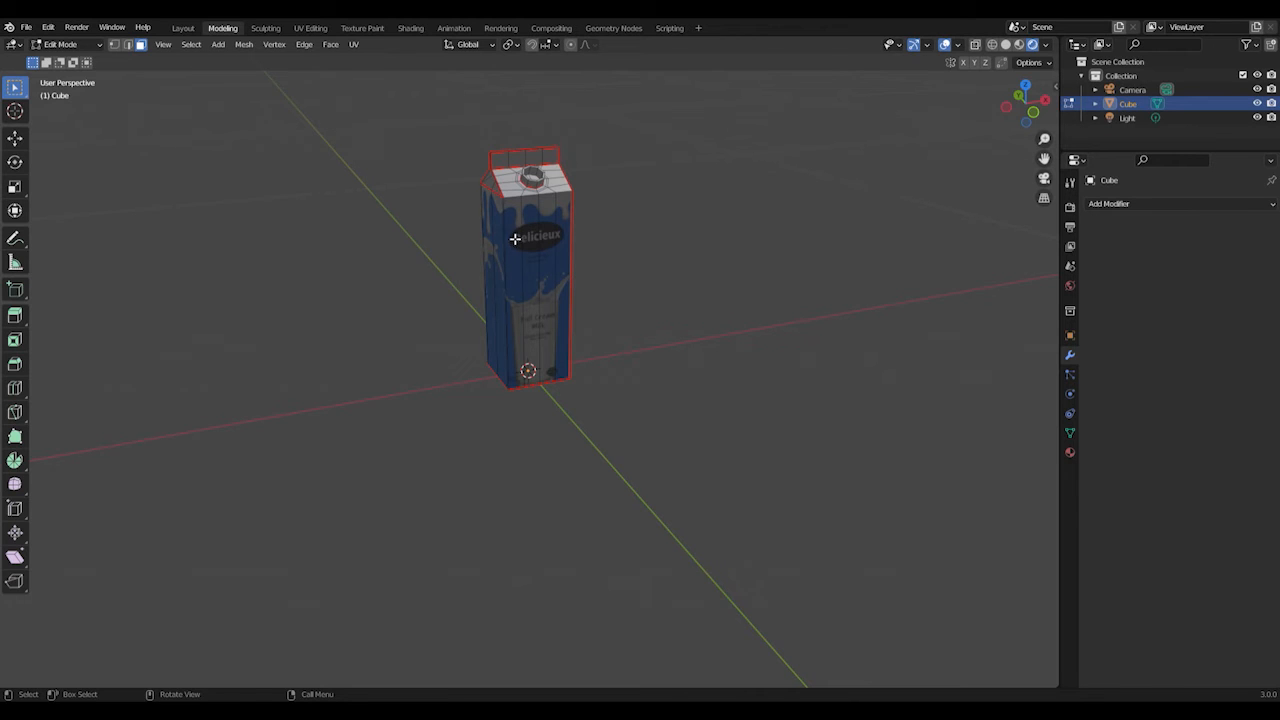
shift+middle_drag(515, 240, 533, 377)
scroll(578, 373, up, 2)
key(s)
click(606, 411)
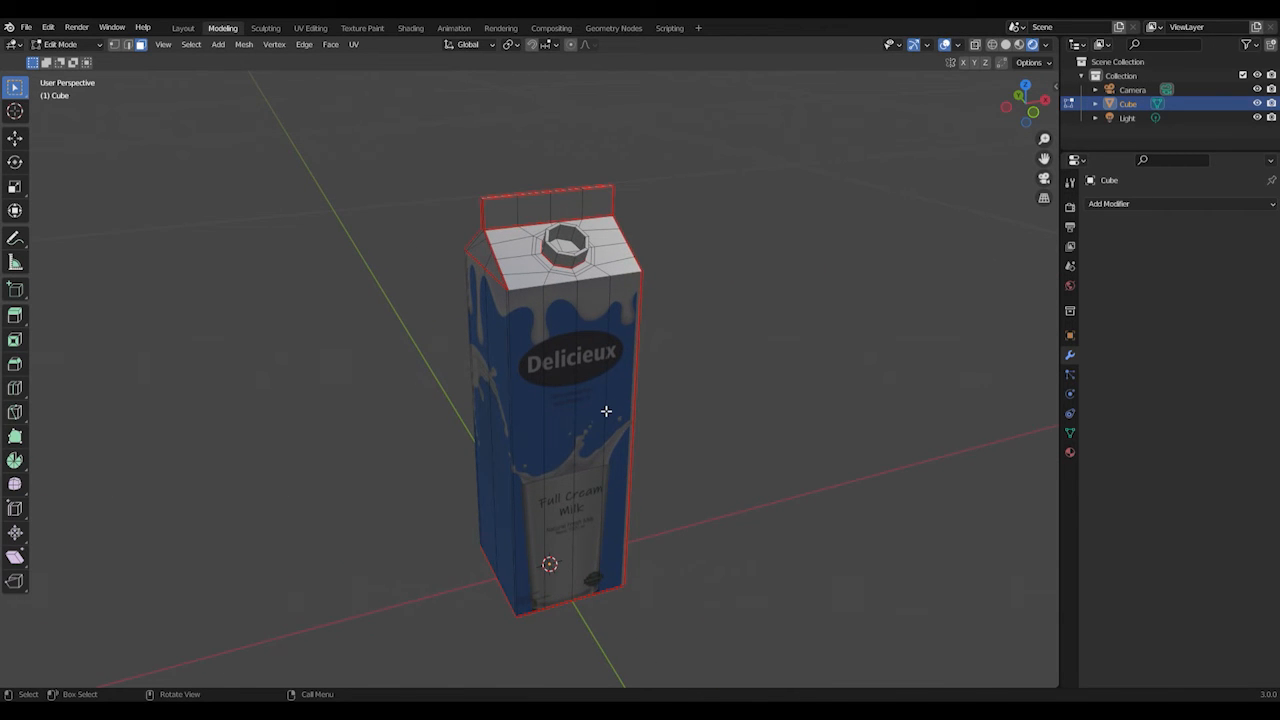
middle_drag(515, 264, 558, 271)
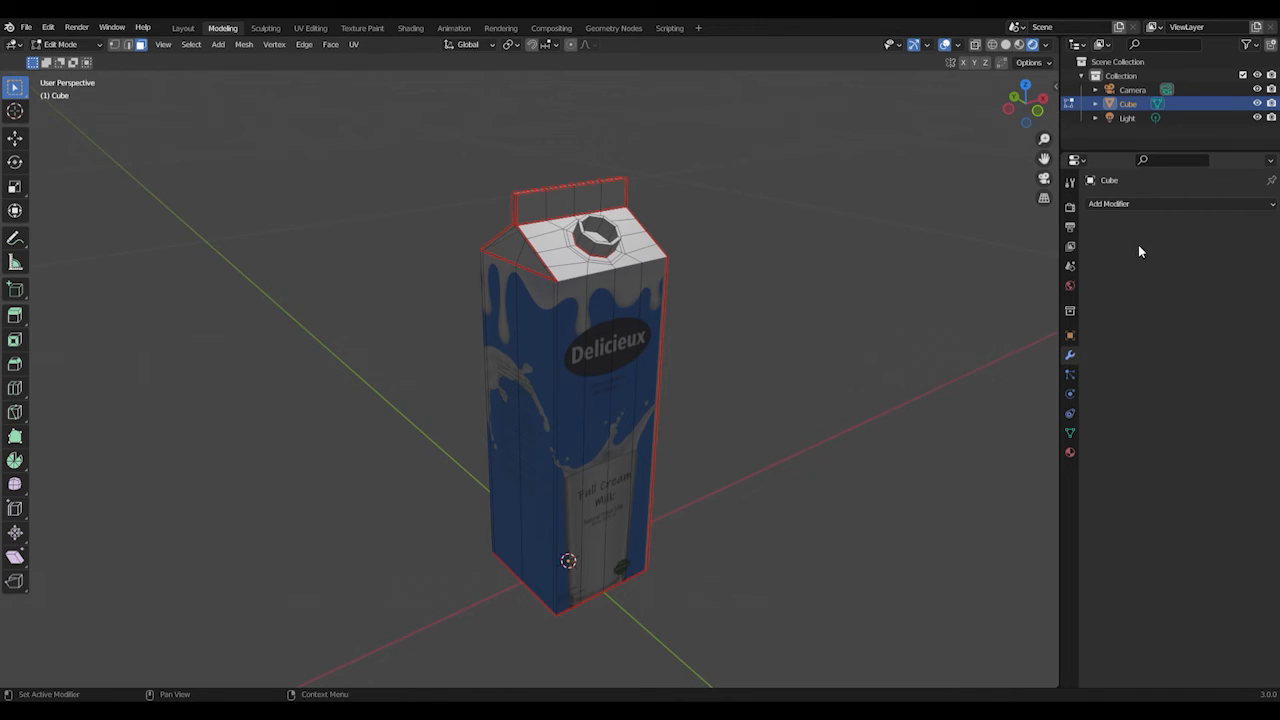
- Add a Subdivision Surface modifier to the carton and inspect its effect on the edges and the printed design
click(1116, 205)
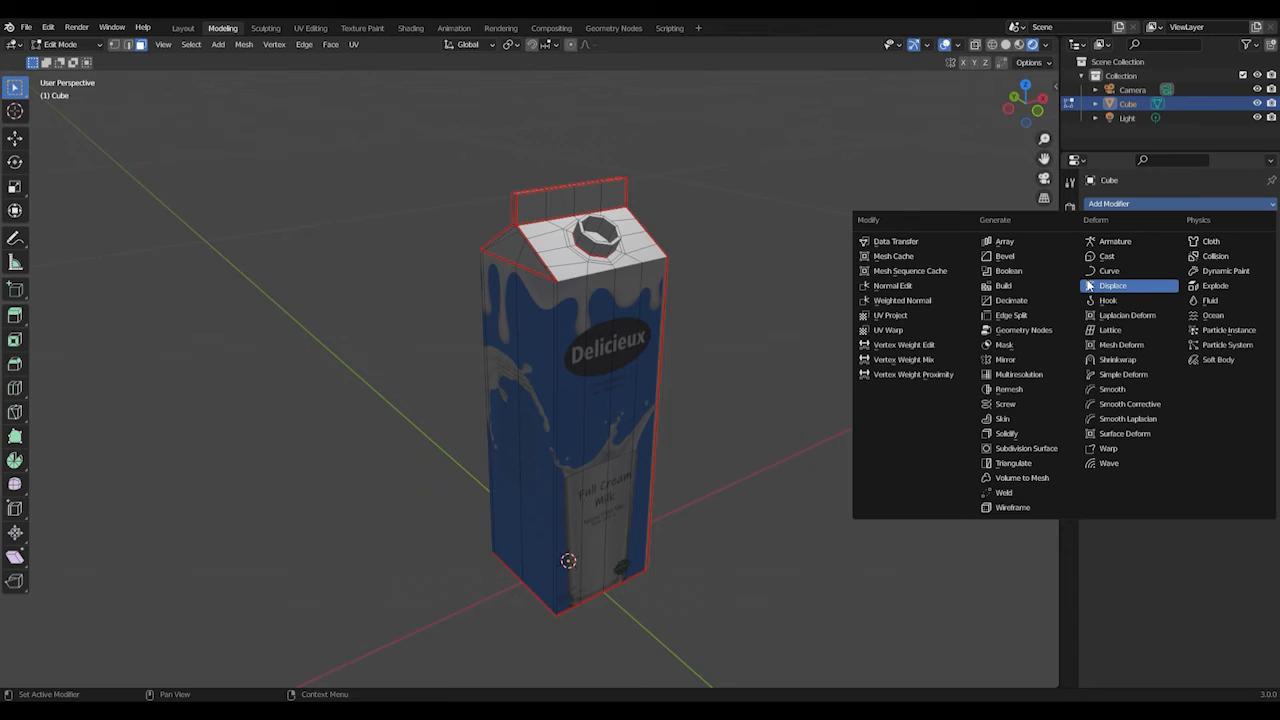
click(1040, 451)
scroll(604, 346, up, 2)
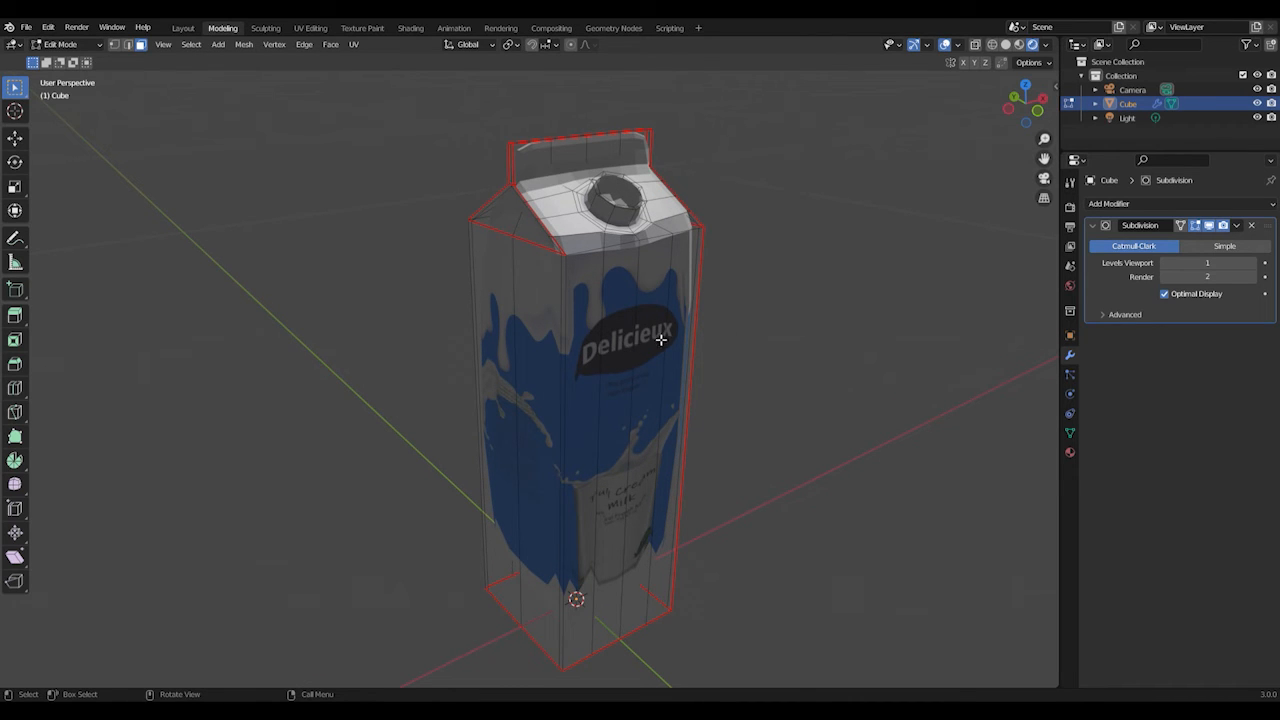
scroll(677, 379, up, 2)
scroll(675, 378, down, 3)
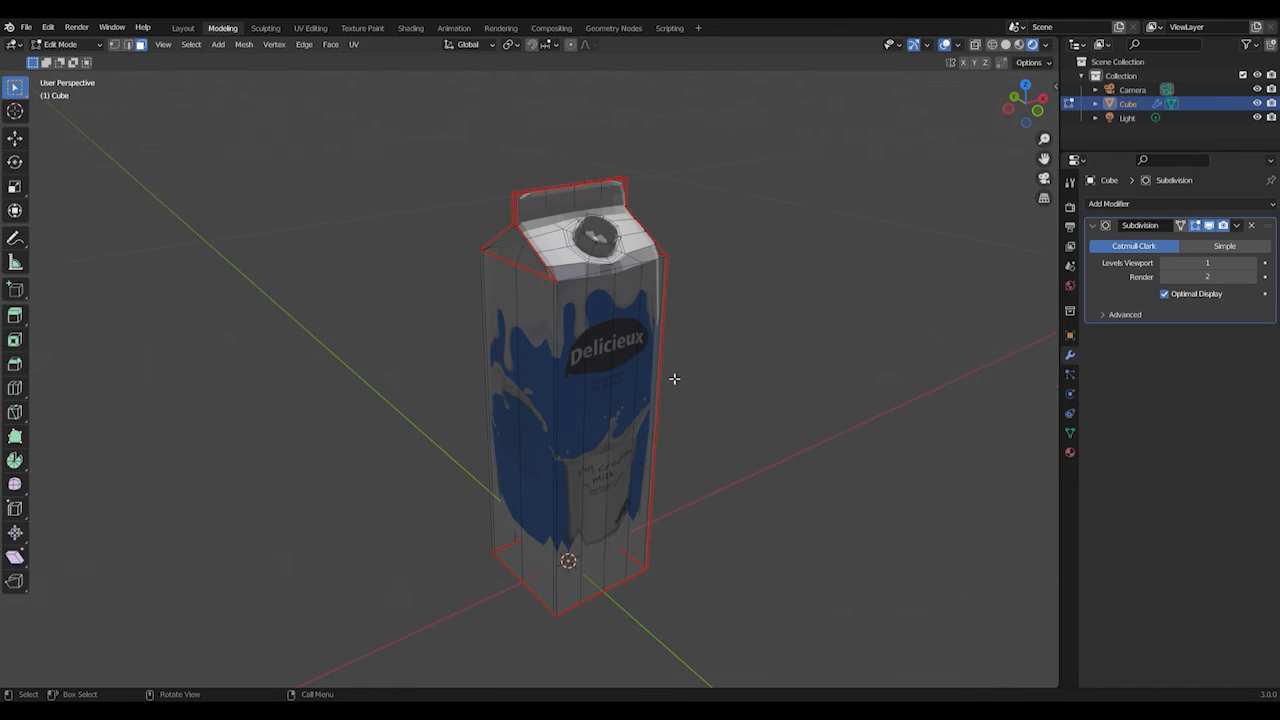
middle_drag(640, 466, 657, 437)
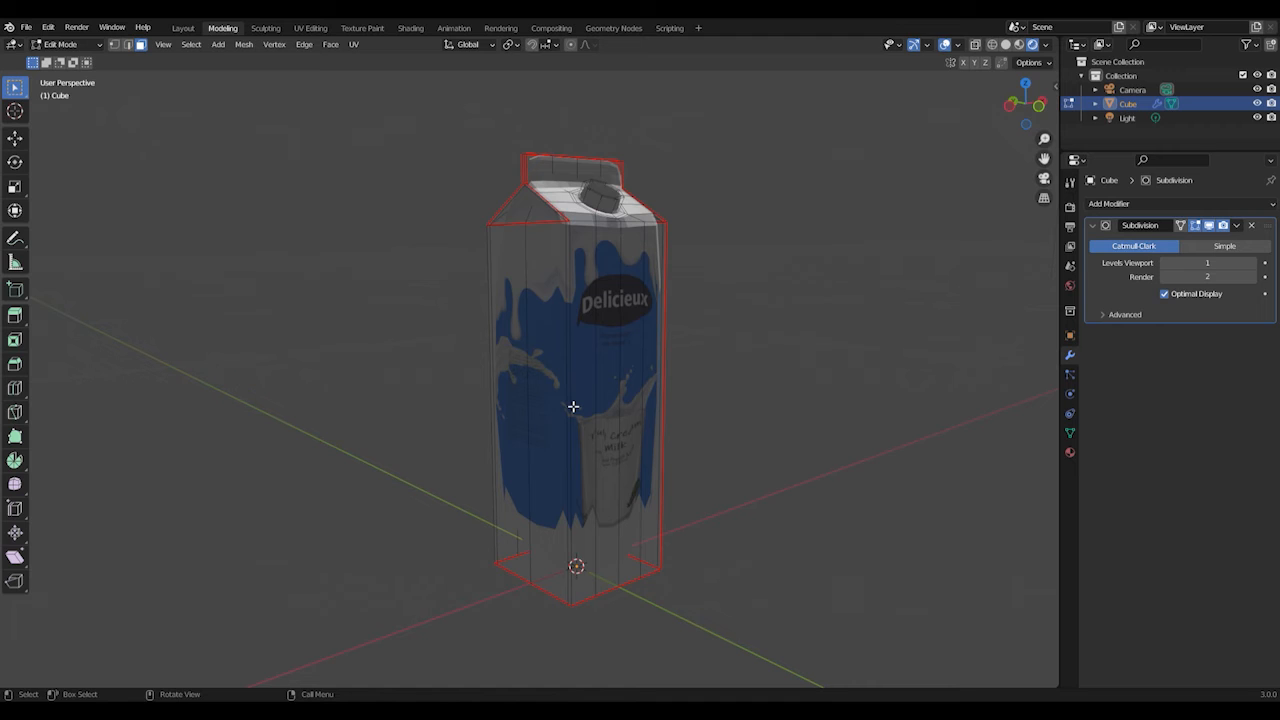
- Add a horizontal loop cut around the carton body and slide it down close to the base edge
key(ctrl+r)
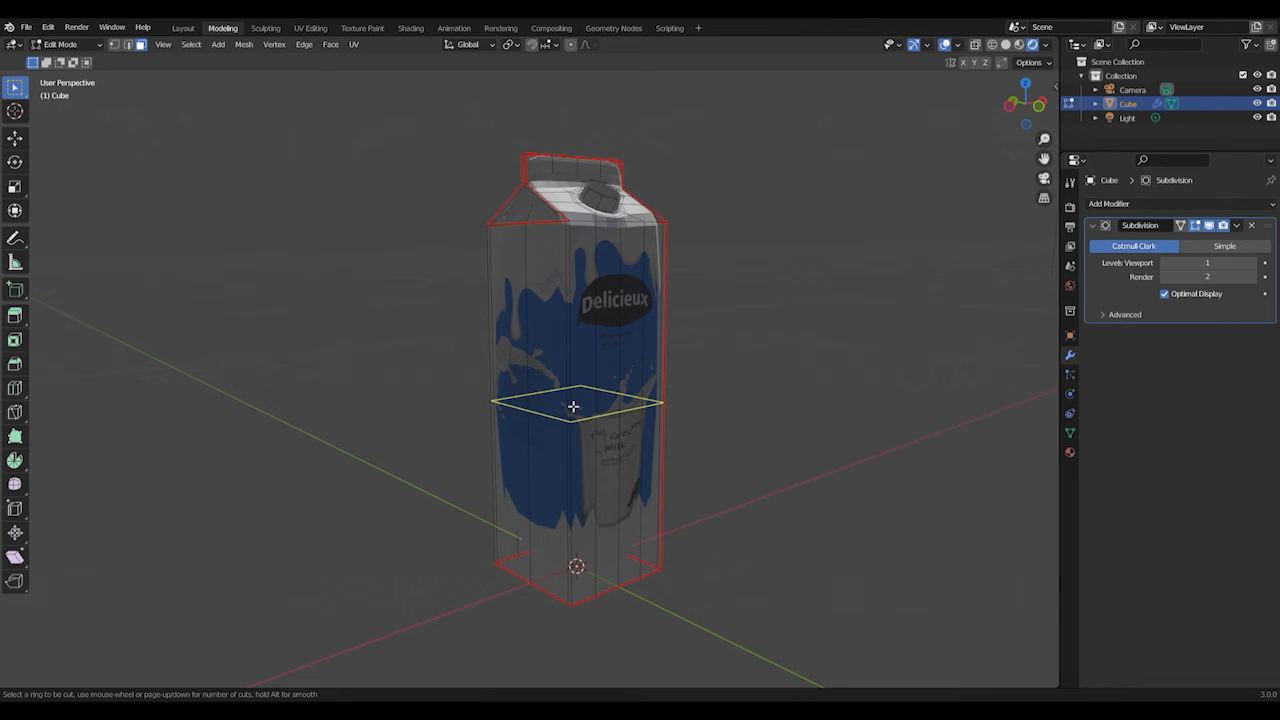
click(573, 406)
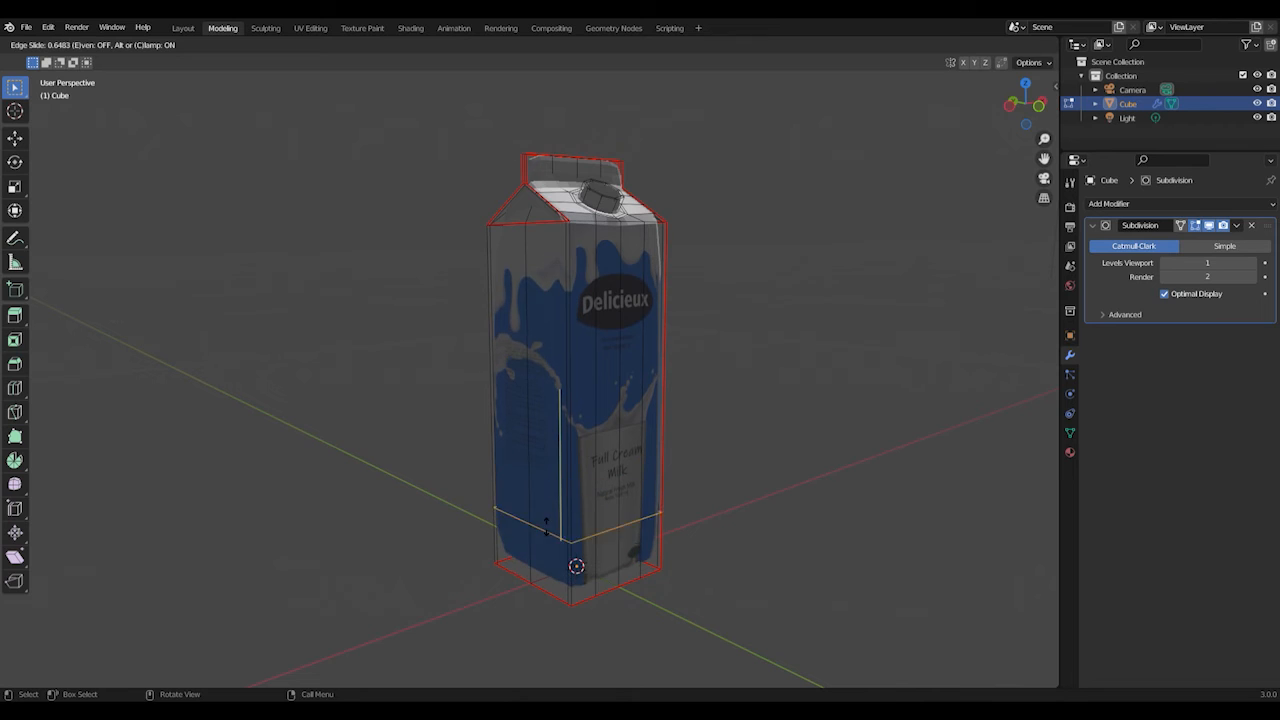
click(546, 588)
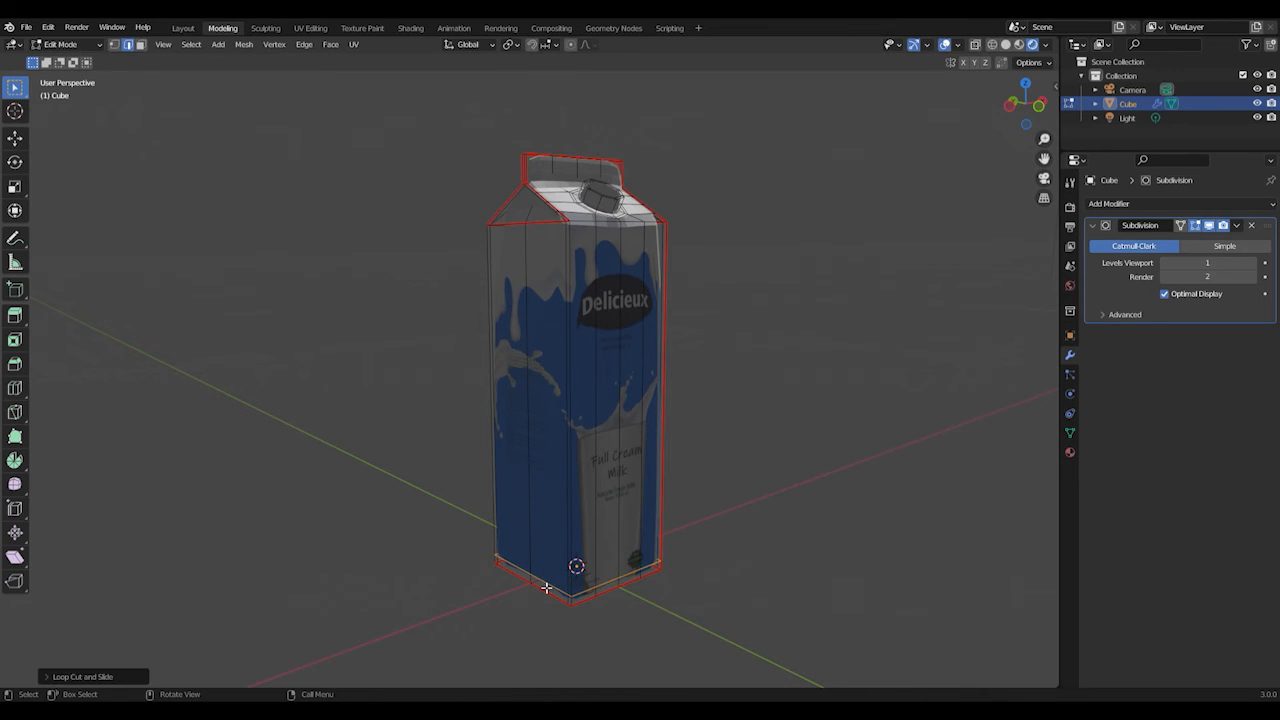
- Add a horizontal loop cut just below the carton's roof edge and switch the viewport to Material Preview shading
scroll(569, 447, up, 2)
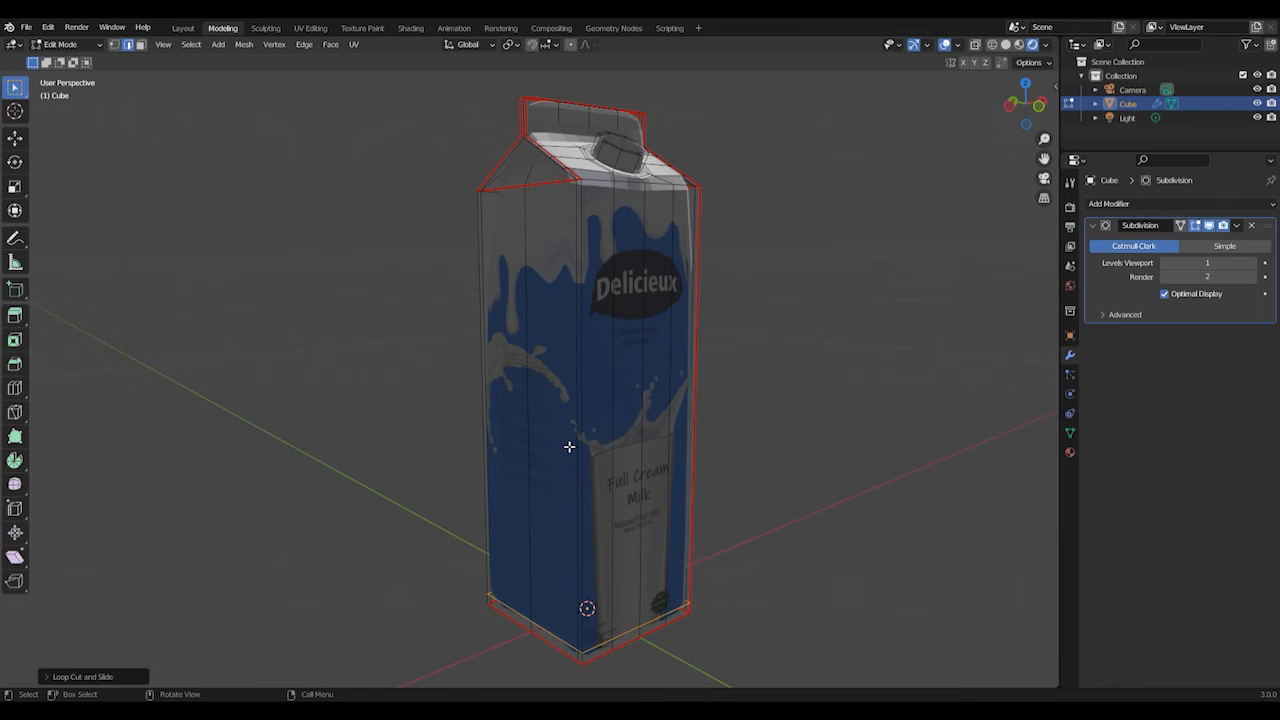
key(ctrl+r)
click(569, 447)
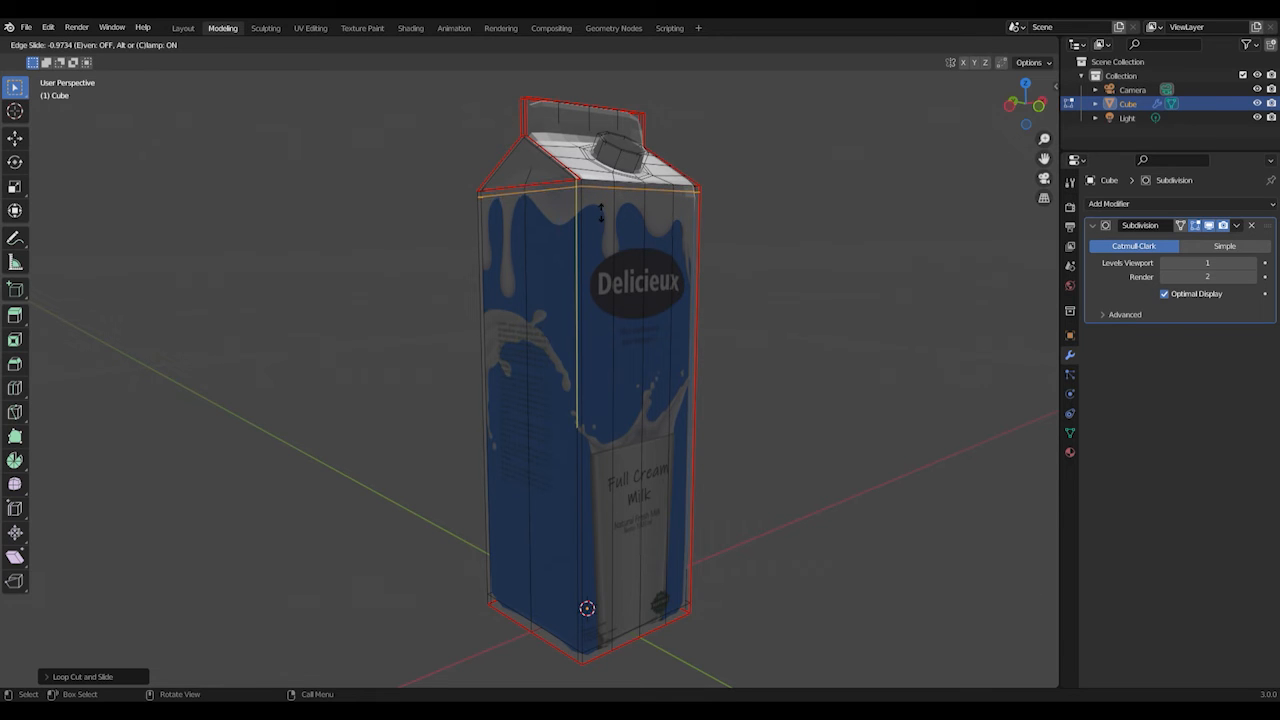
click(601, 210)
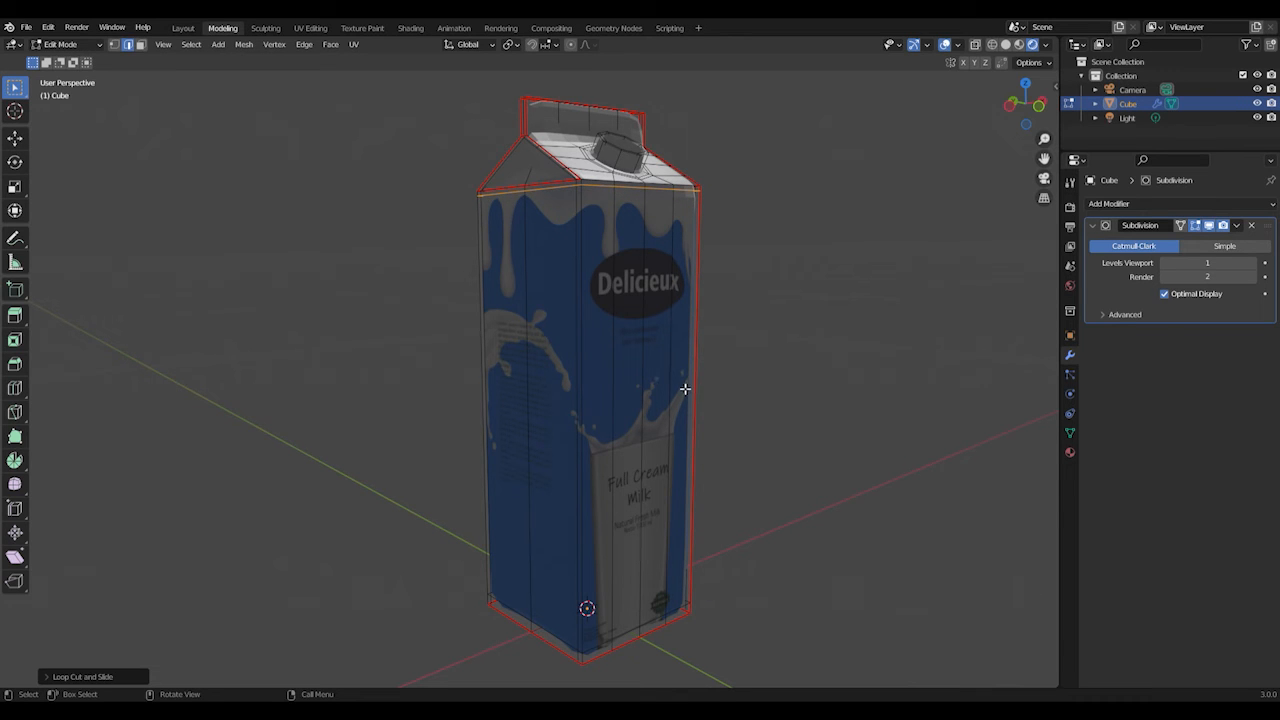
mouse_move(620, 293)
middle_down()
mouse_move(611, 243)
mouse_move(610, 304)
mouse_move(632, 269)
middle_up()
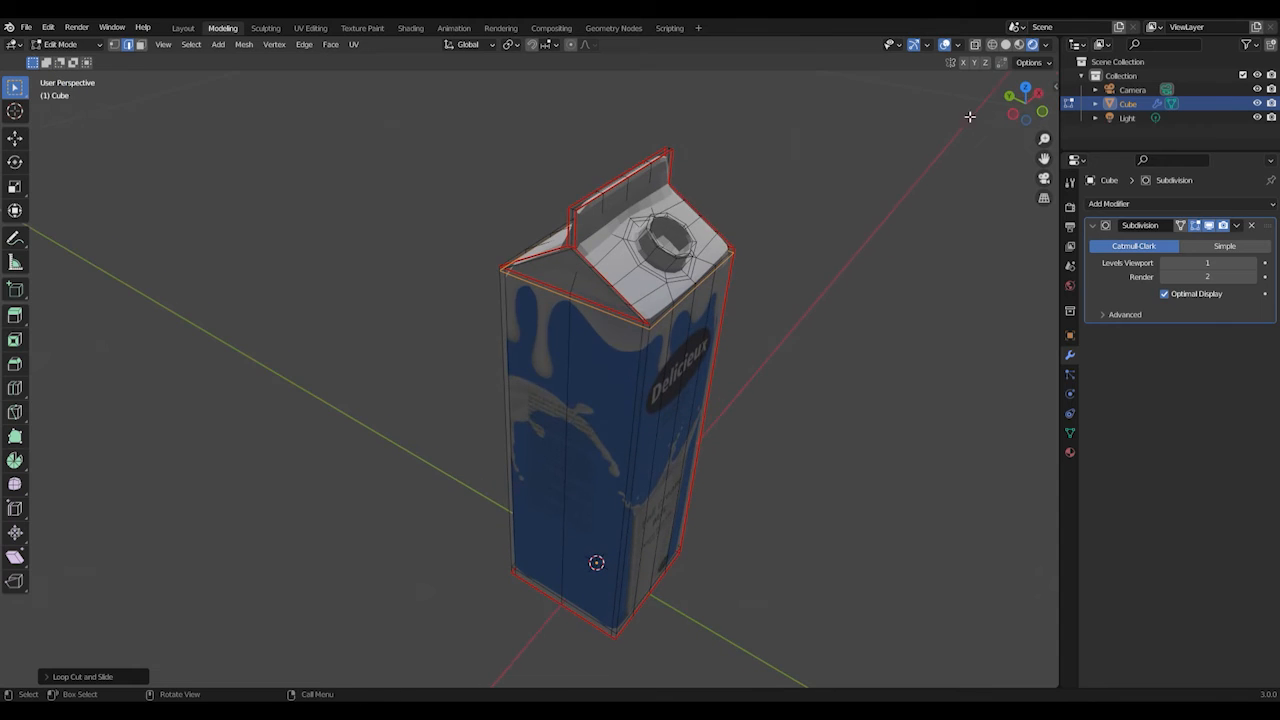
click(1019, 45)
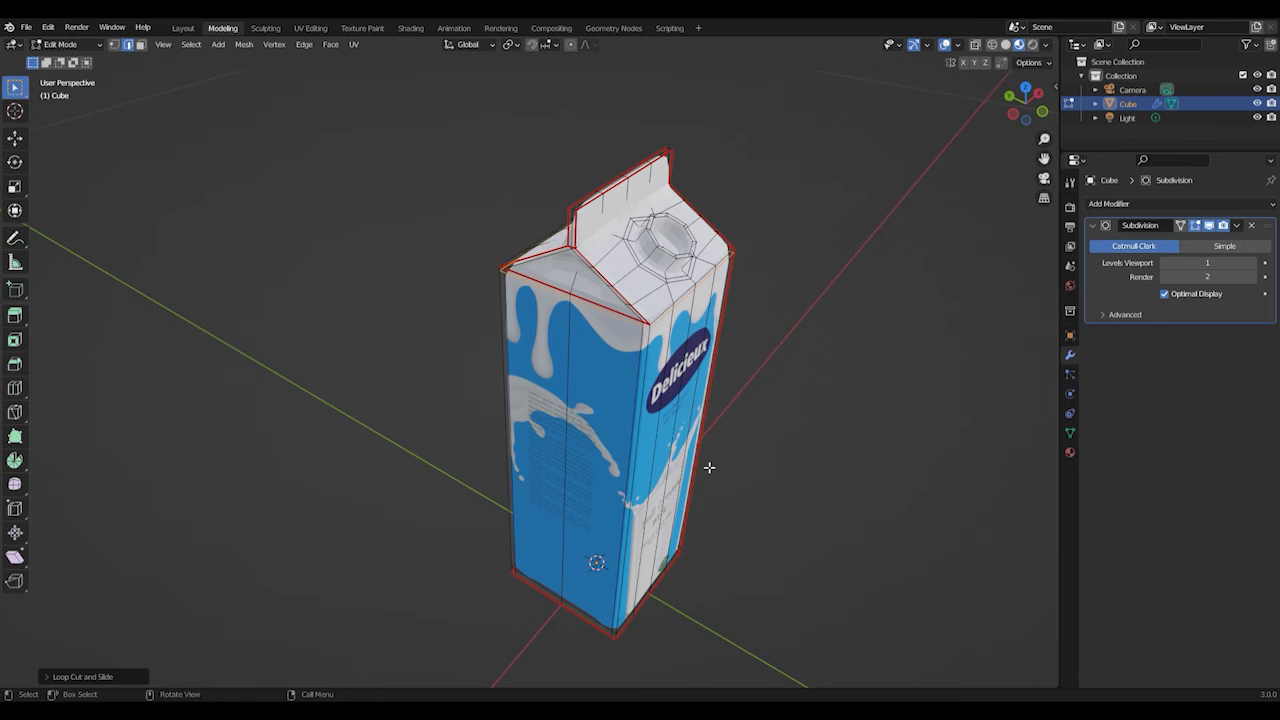
- Examine the smoothed carton's front and underside, checking where the base can take another supporting loop cut
middle_drag(709, 466, 658, 457)
scroll(658, 457, up, 3)
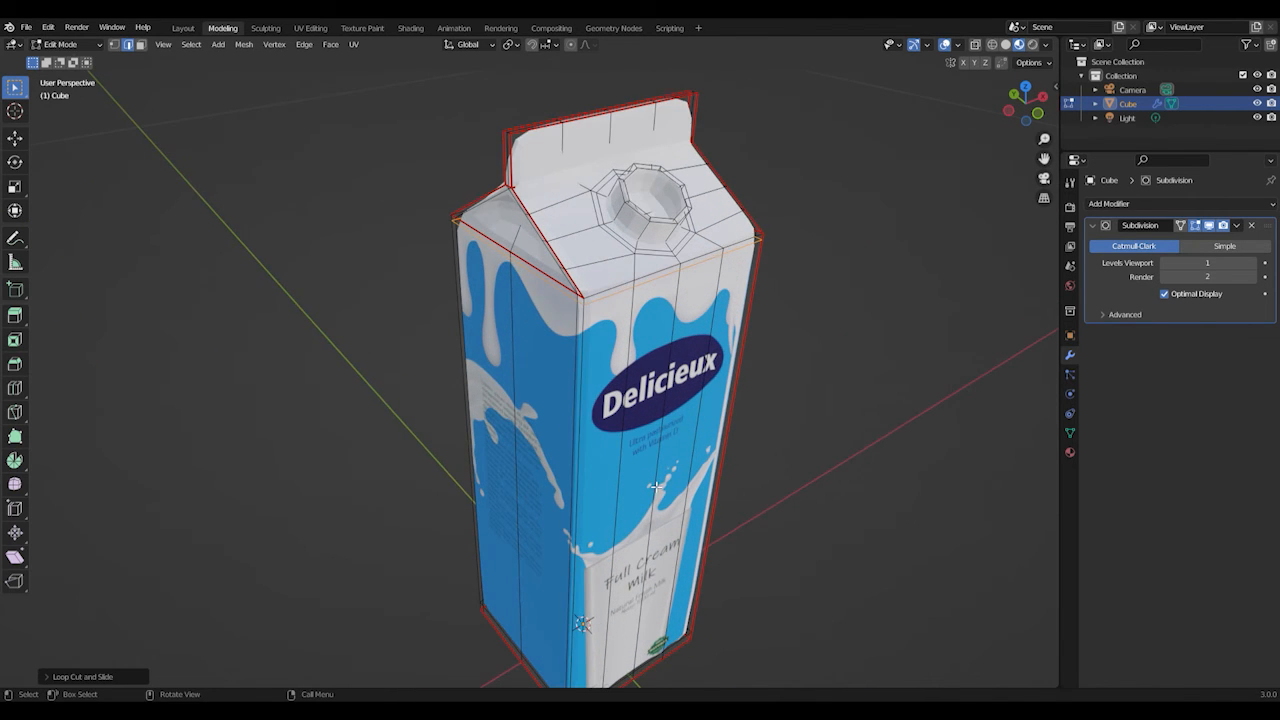
scroll(656, 488, down, 3)
middle_drag(646, 539, 654, 369)
scroll(654, 369, up, 3)
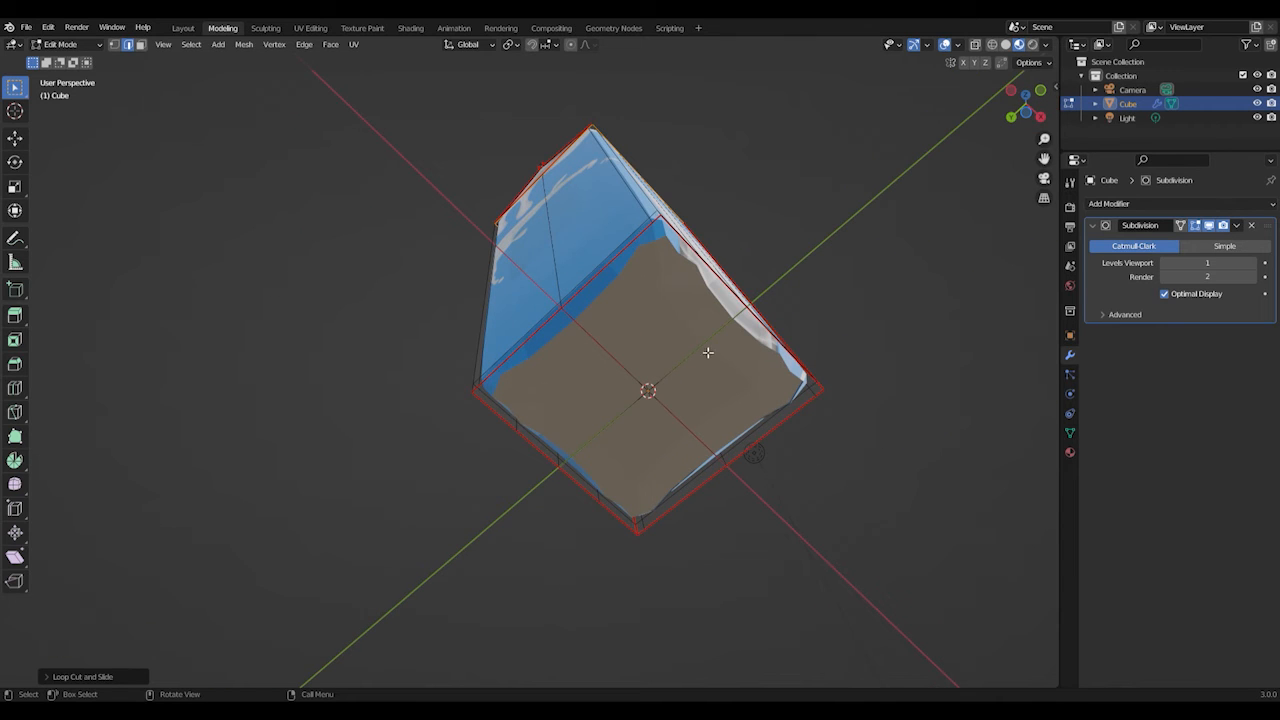
key(ctrl+r)
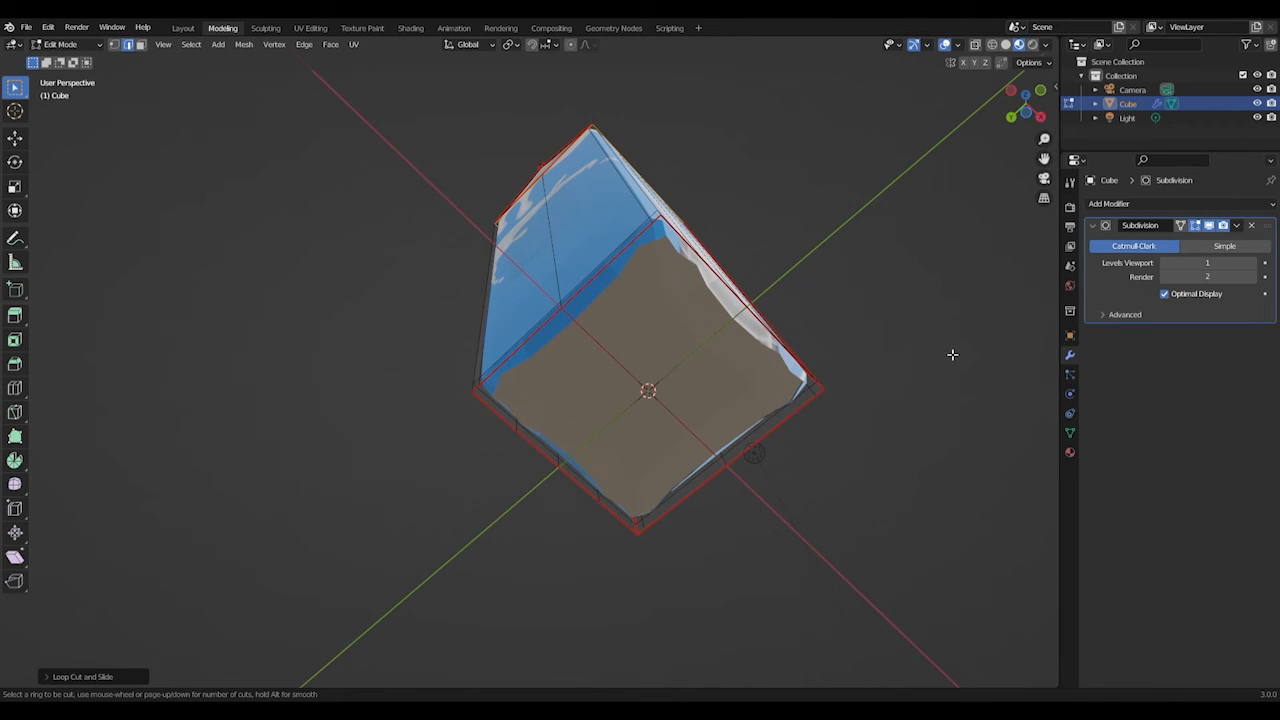
click(18, 98)
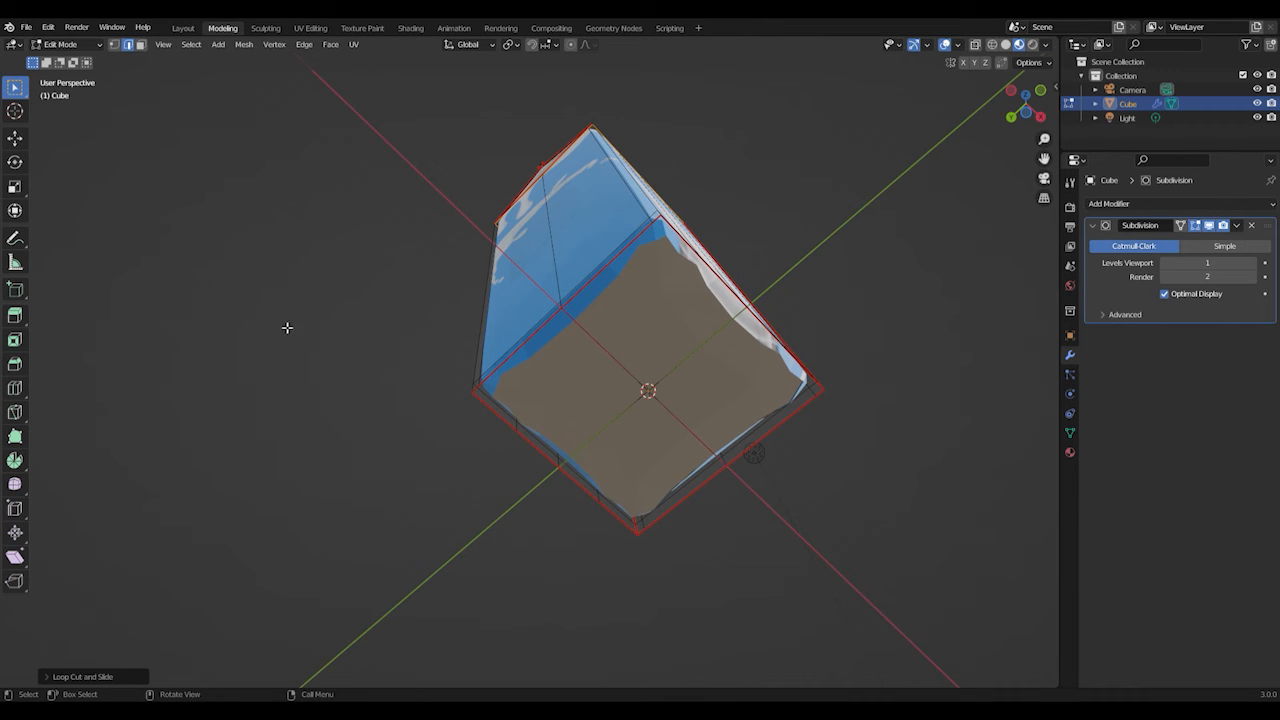
middle_drag(790, 329, 800, 454)
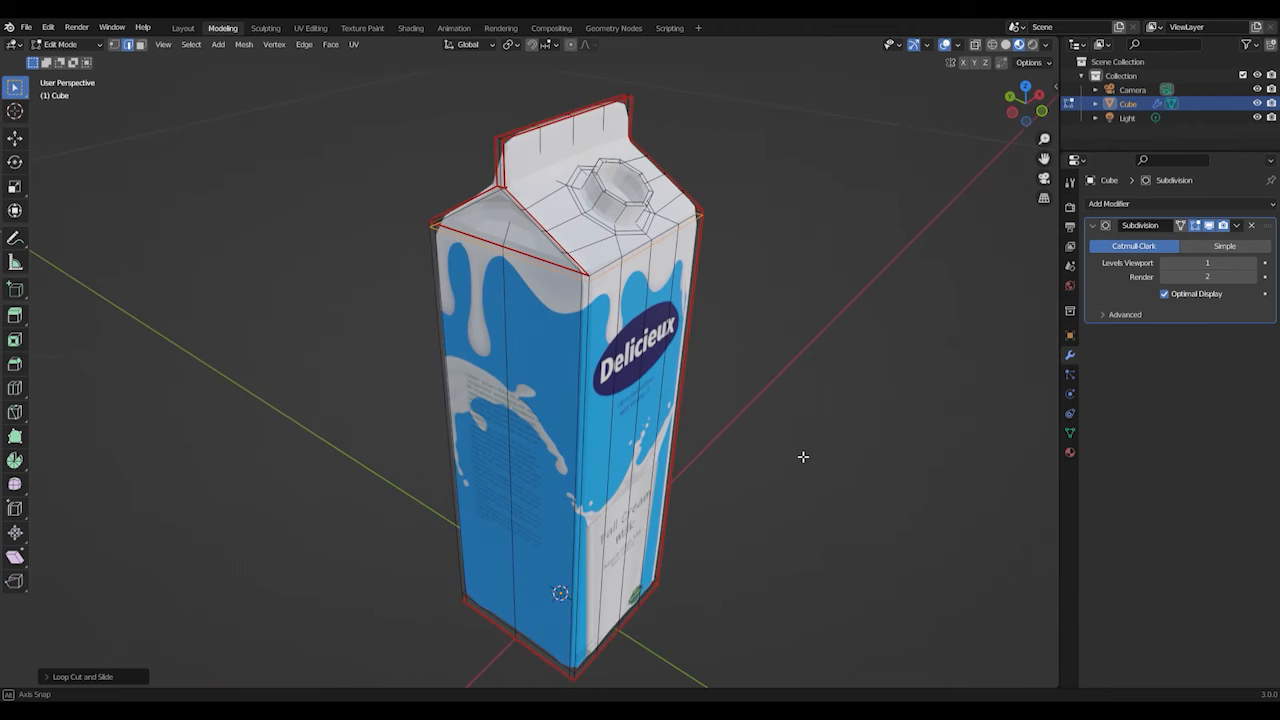
- Add a vertical loop cut on the front panel and slide it close to the corner edge shared with the gabled side panel
scroll(629, 258, up, 2)
middle_drag(581, 203, 707, 205)
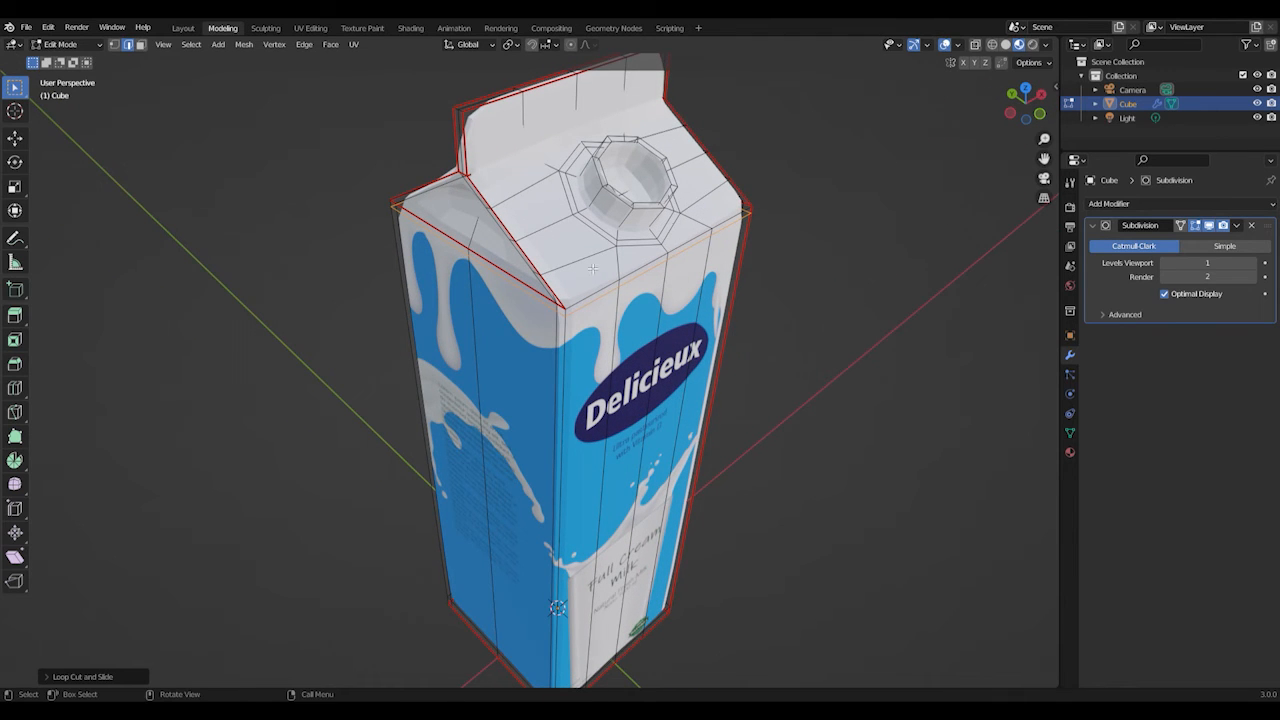
key(ctrl)
key(ctrl+r)
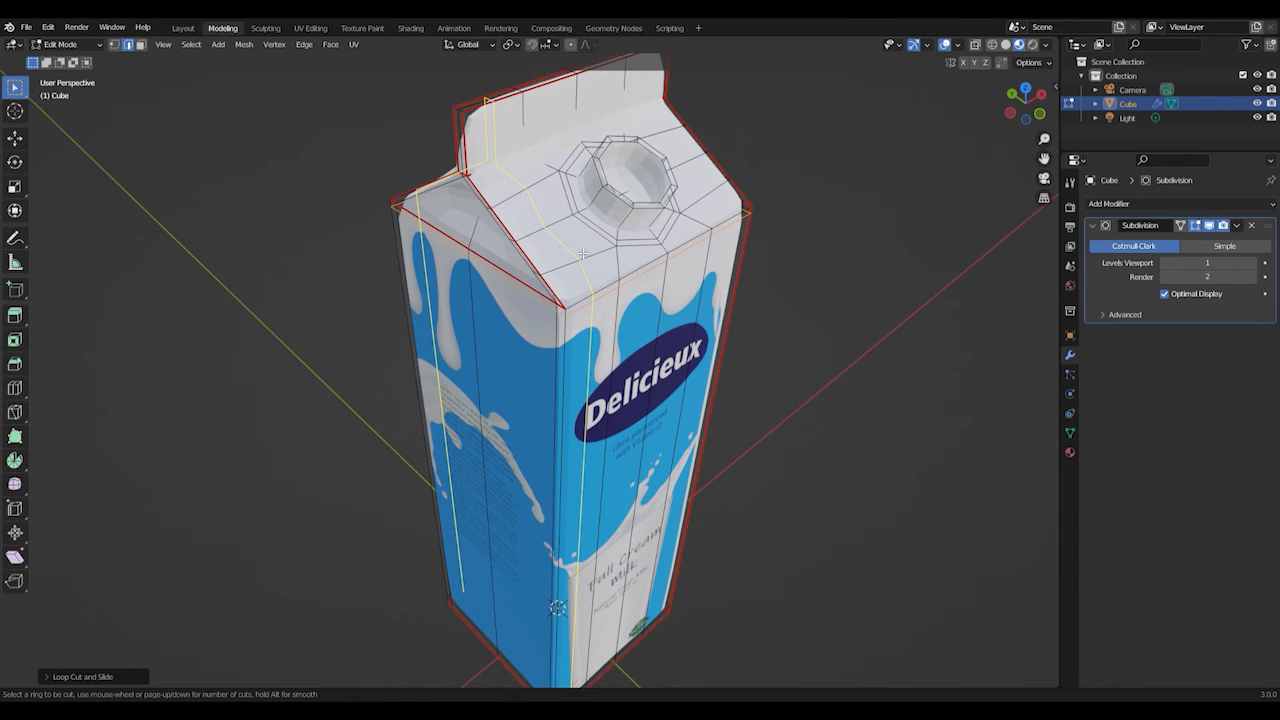
click(582, 255)
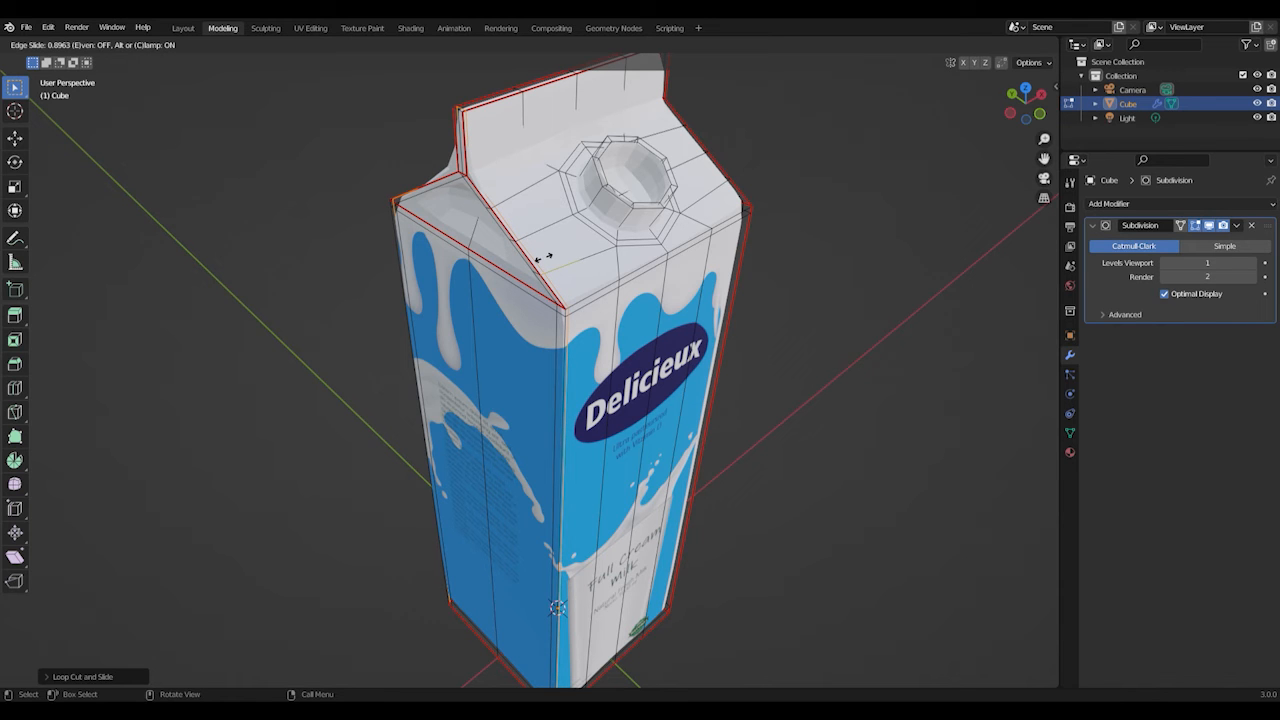
click(546, 260)
- Add a vertical loop cut along the opposite side of the front panel and slide it close to that corner edge
middle_drag(716, 244, 681, 238)
key(ctrl+r)
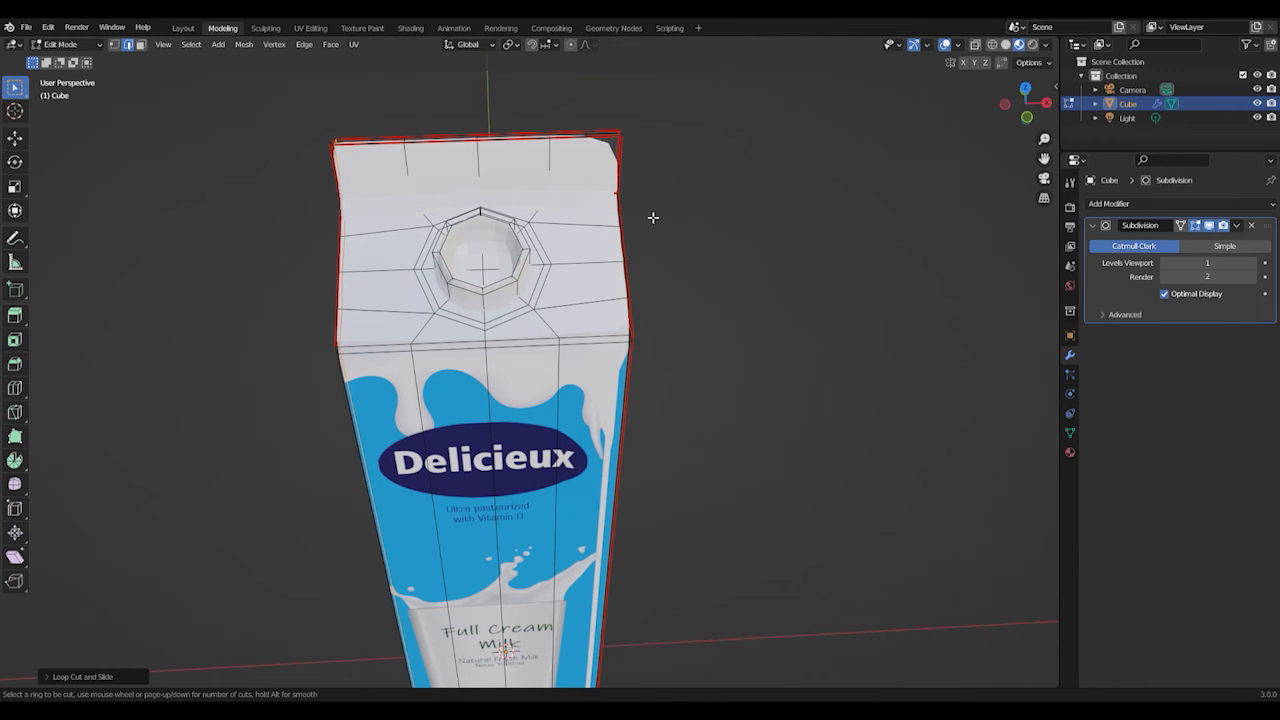
click(601, 193)
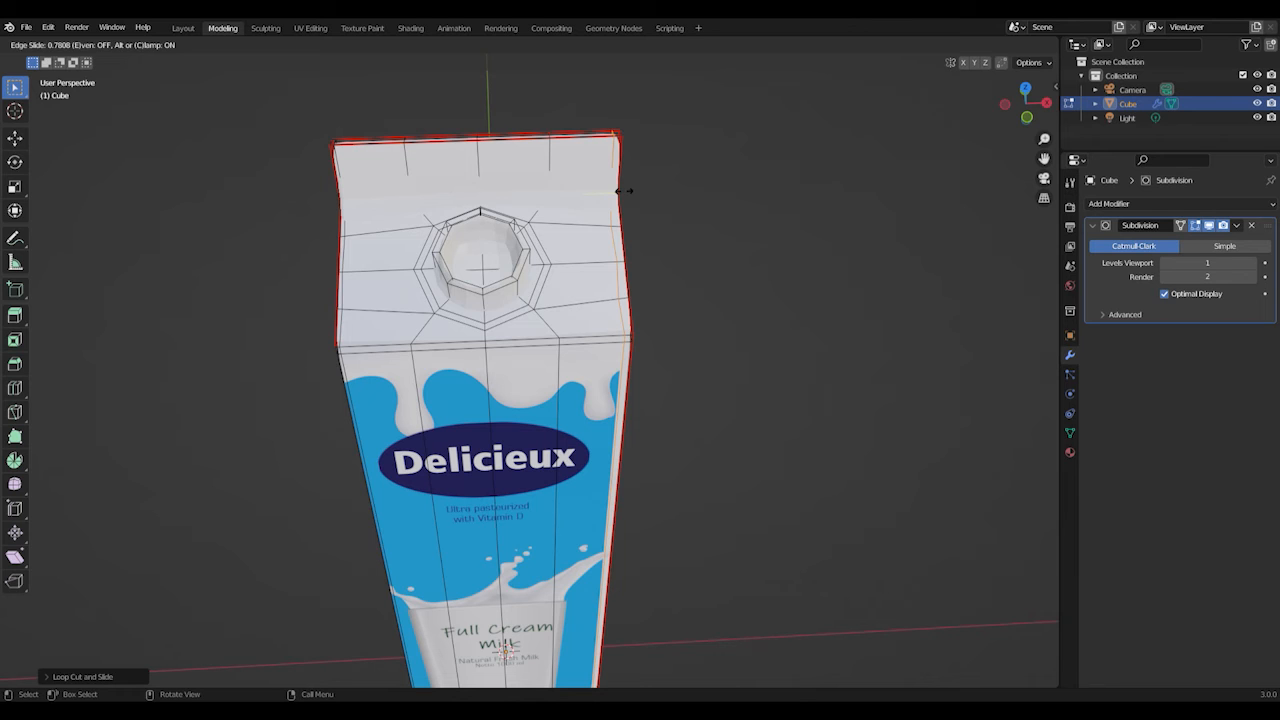
click(625, 191)
- Add a horizontal loop cut around the carton's top fin and slide it up close to the fin's upper edge
middle_drag(521, 295, 568, 252)
scroll(568, 250, up, 2)
scroll(568, 250, down, 2)
key(ctrl+r)
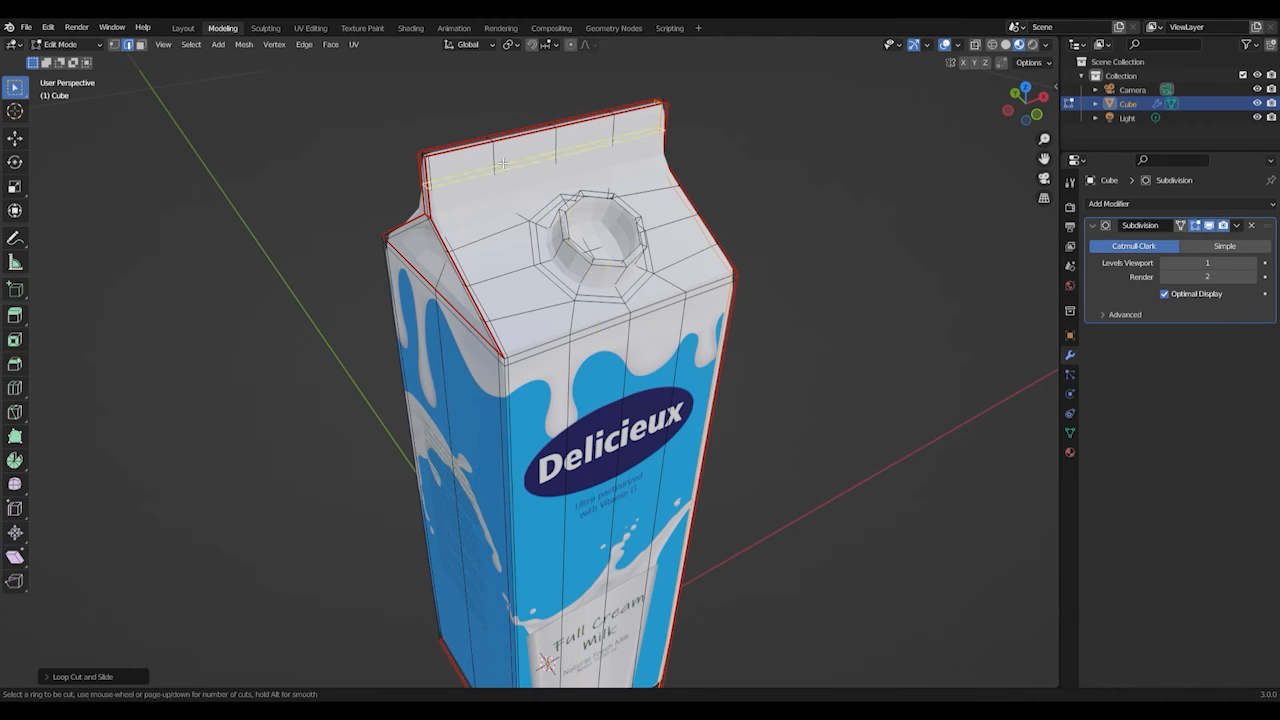
click(500, 161)
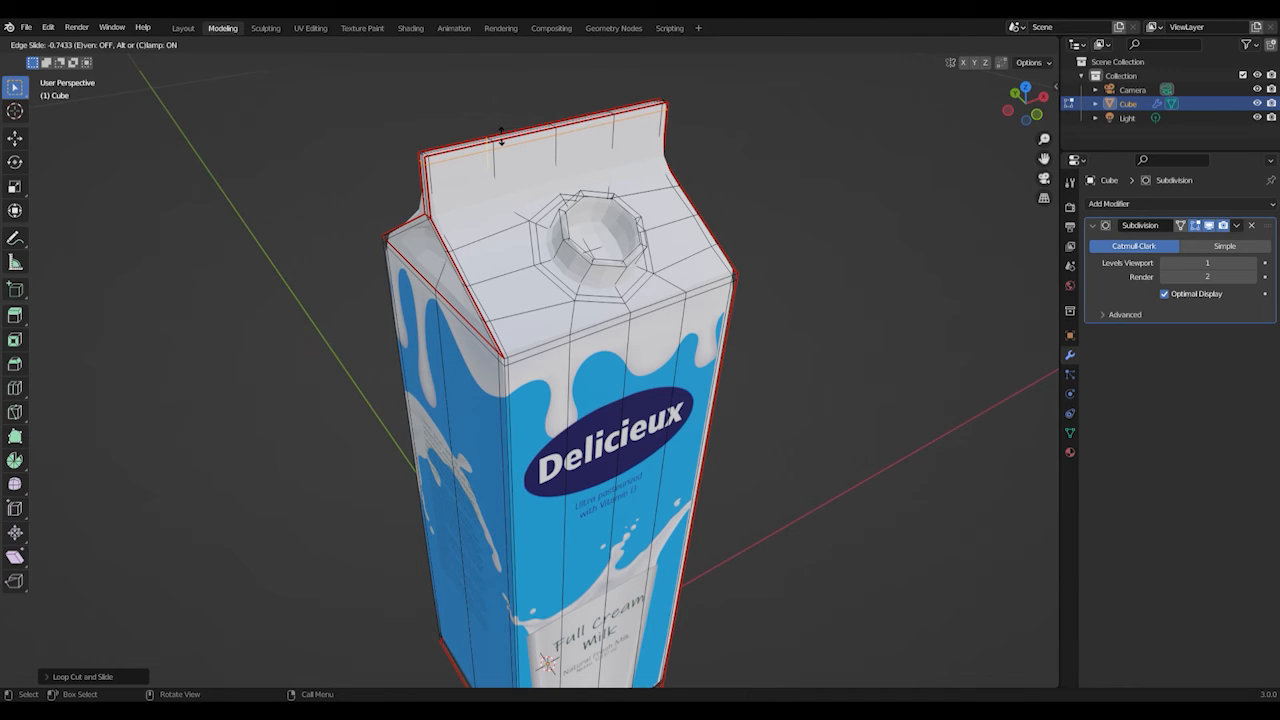
click(501, 139)
- Add two horizontal loop cuts bracketing the crease between fin and front roof panel, one just above it and one just below
key(ctrl+r)
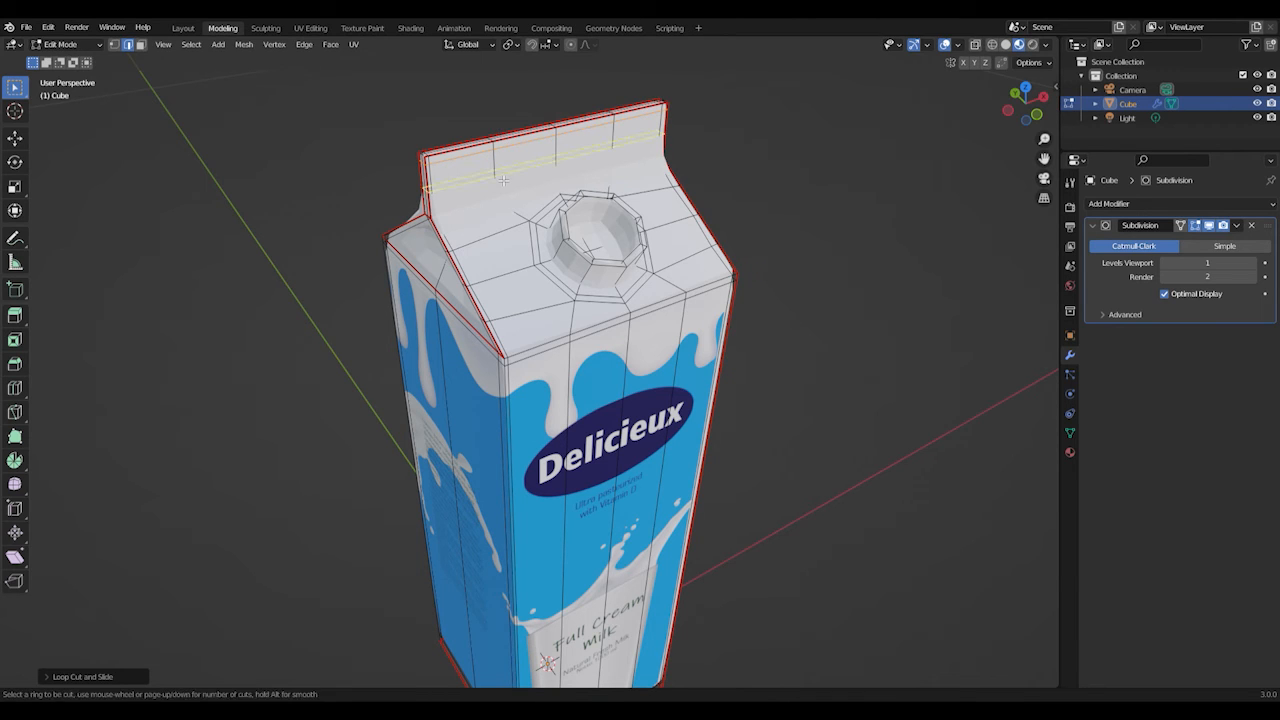
click(503, 180)
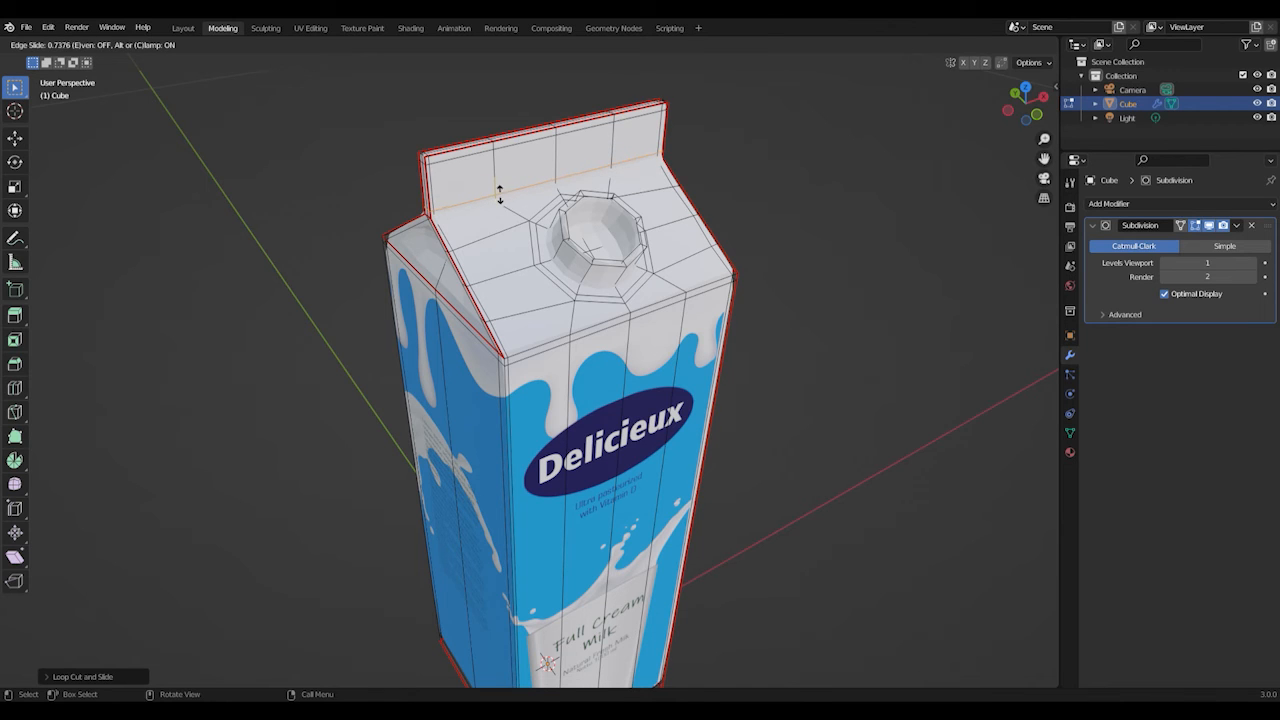
click(502, 197)
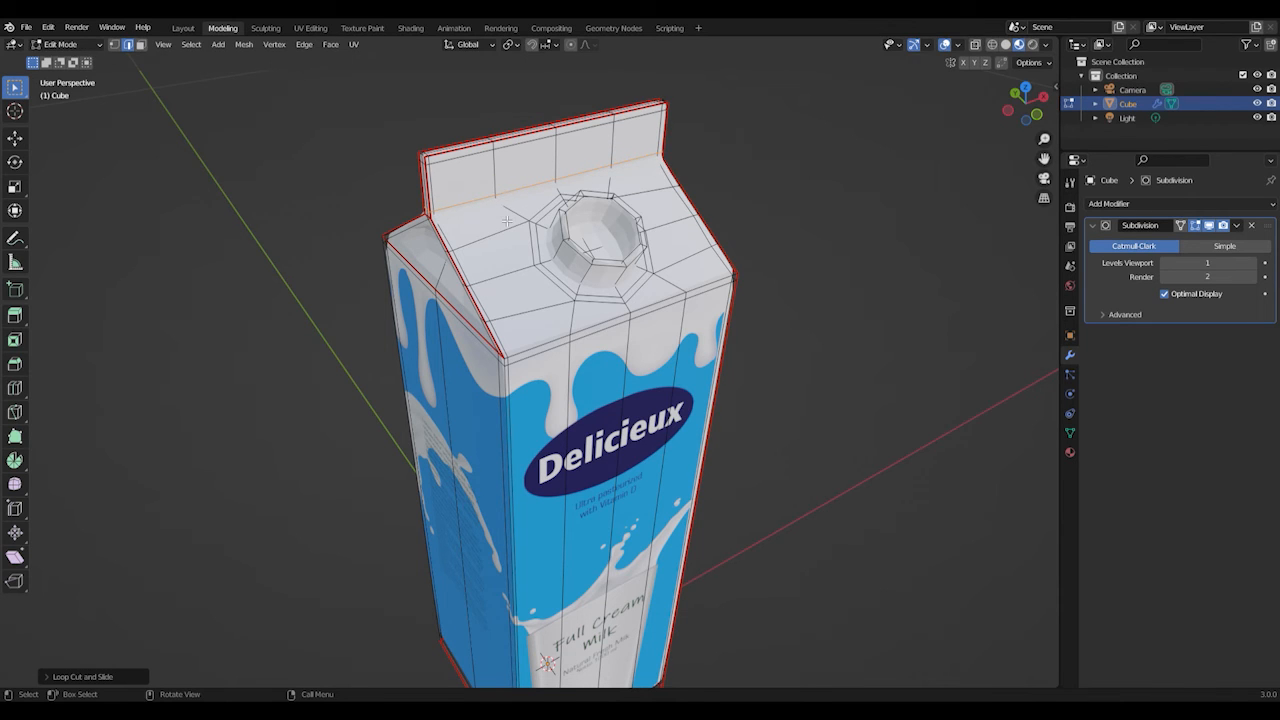
key(ctrl+r)
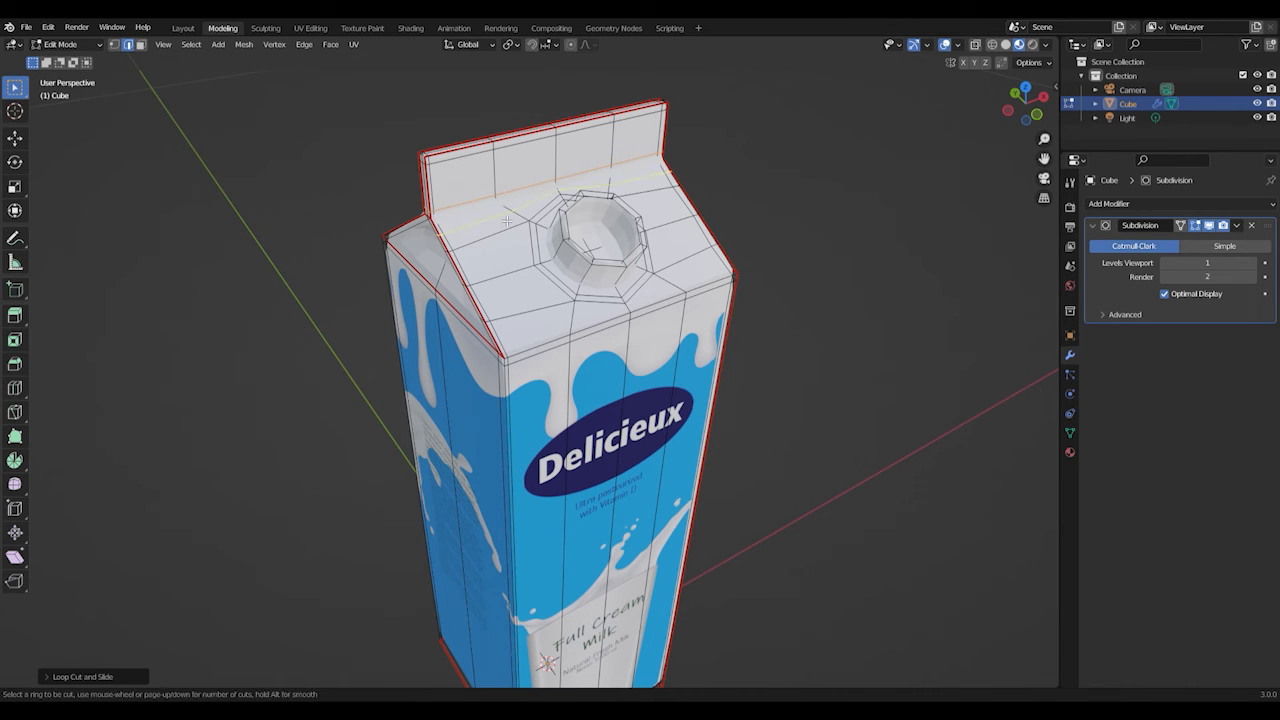
click(507, 221)
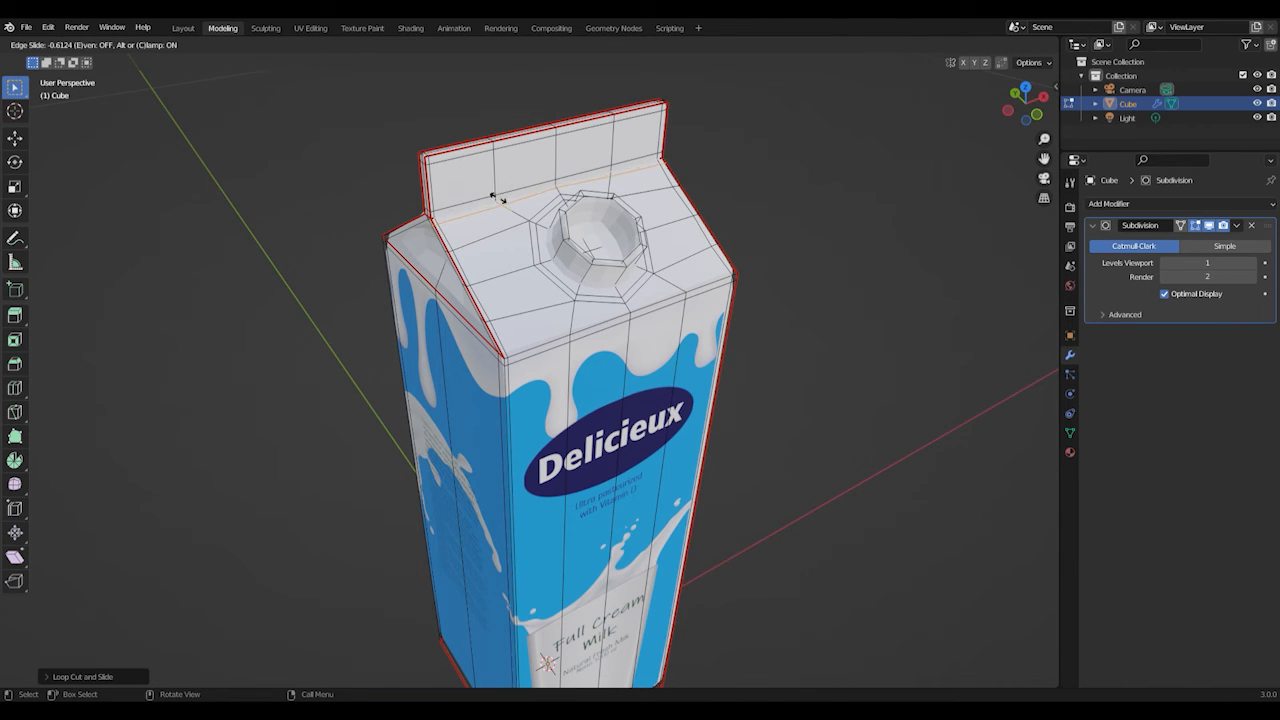
click(502, 201)
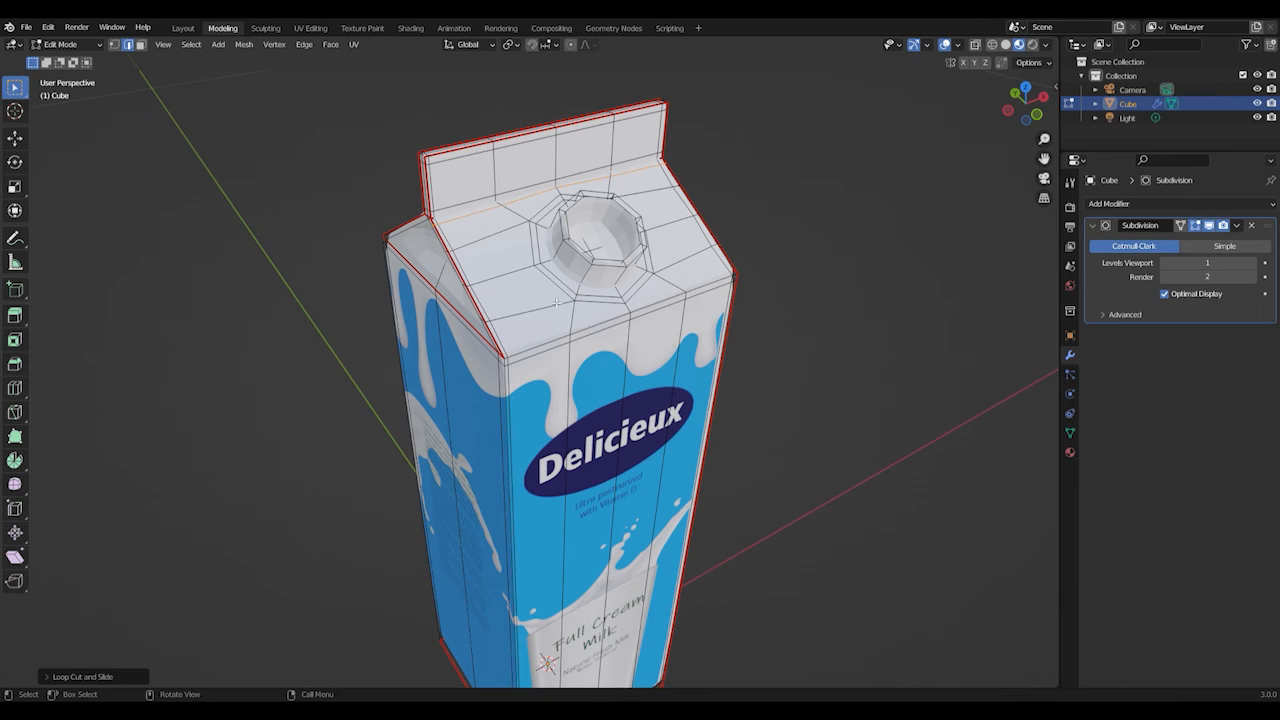
- Add a ring loop cut around the outside of the spout and slide it down close to the spout's base
scroll(556, 302, up, 2)
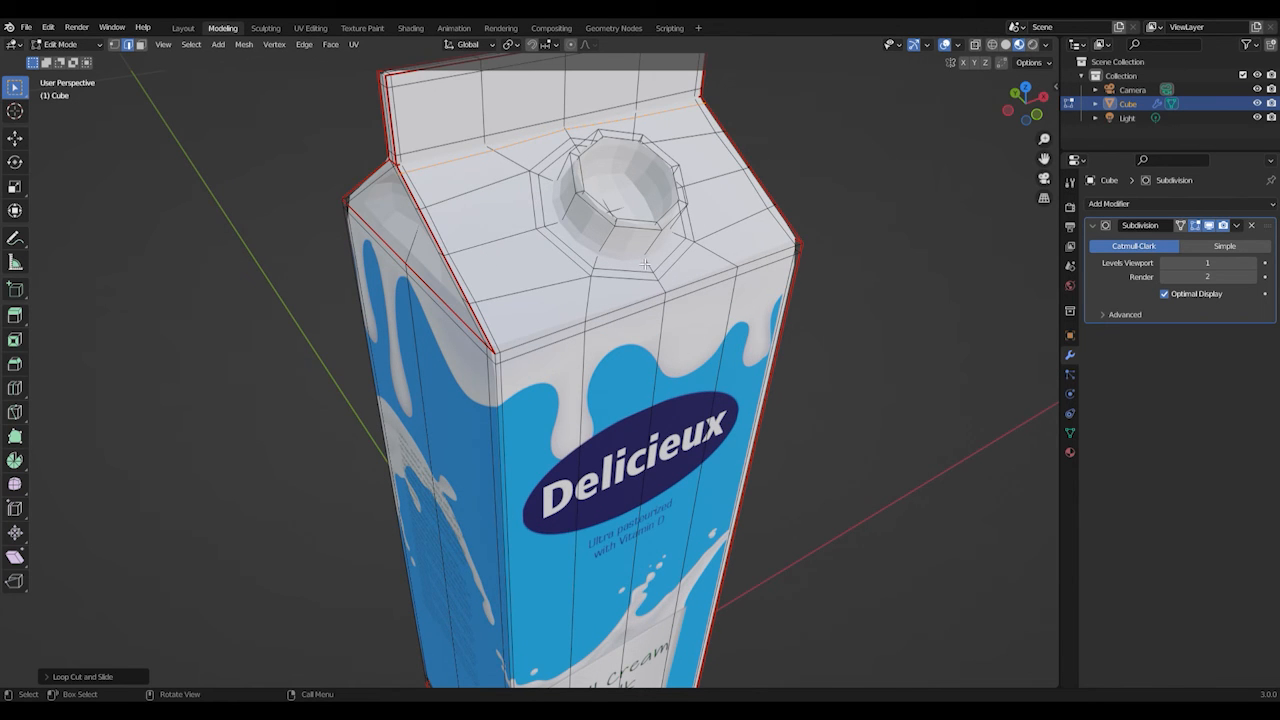
scroll(603, 249, up, 2)
scroll(602, 247, down, 2)
key(ctrl+r)
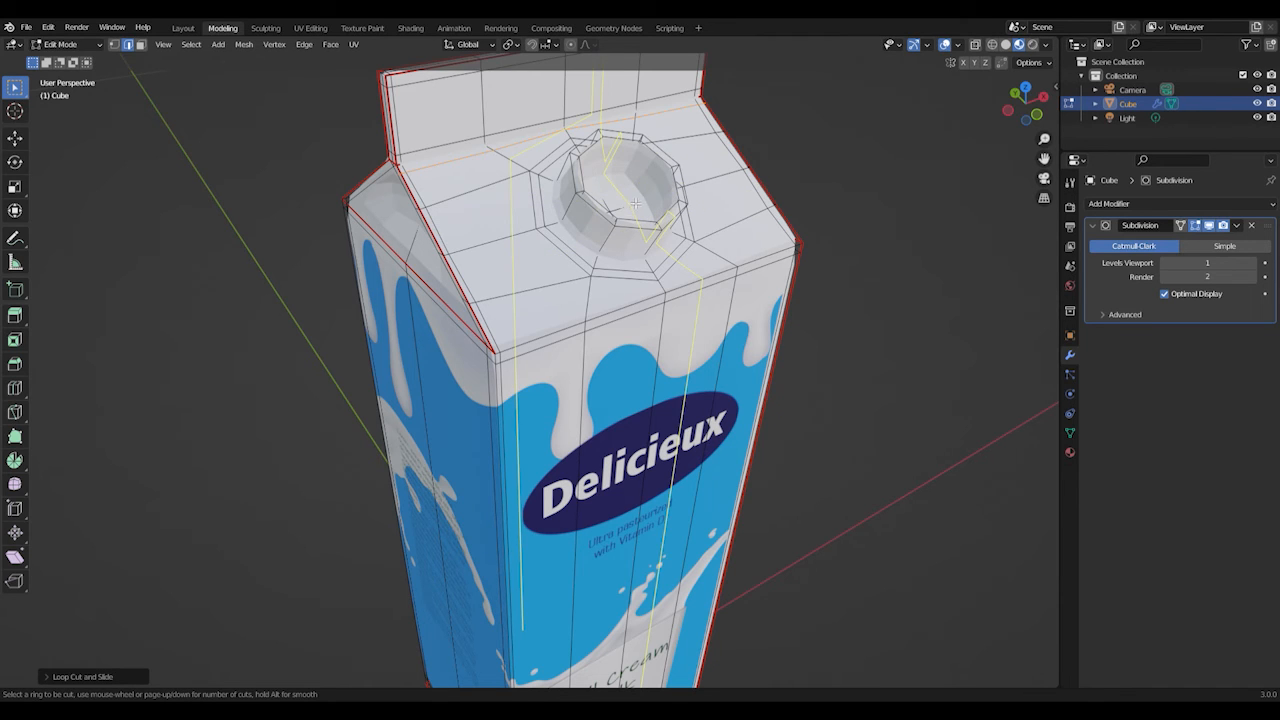
click(552, 228)
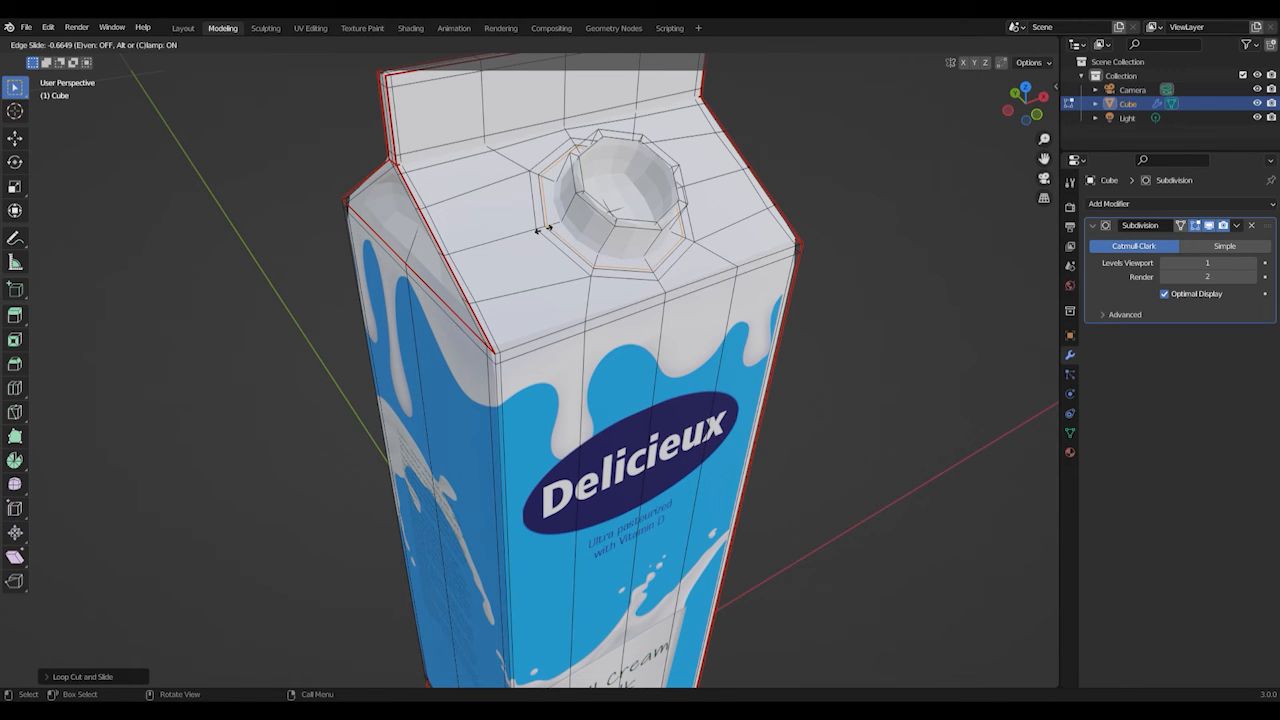
click(543, 230)
- Add two ring loop cuts to the spout's inner wall, one close to its floor and one close to its rim
scroll(685, 234, up, 3)
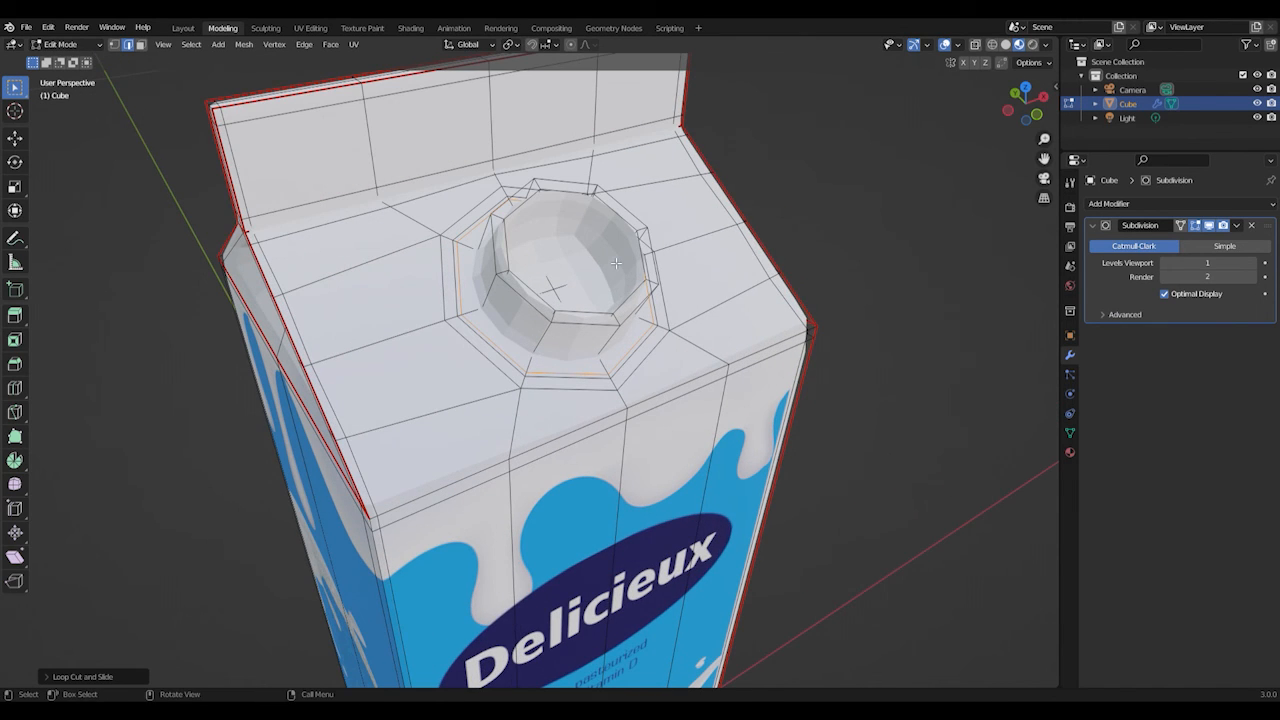
key(ctrl+r)
click(616, 262)
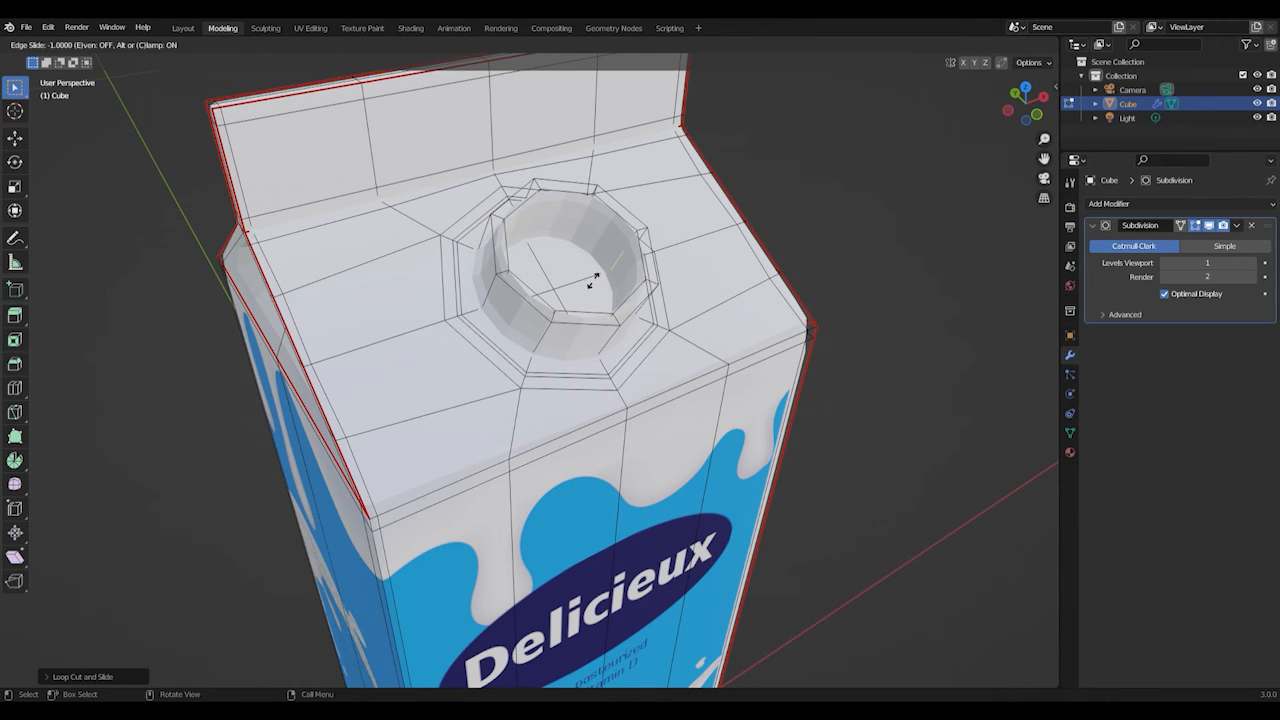
click(603, 278)
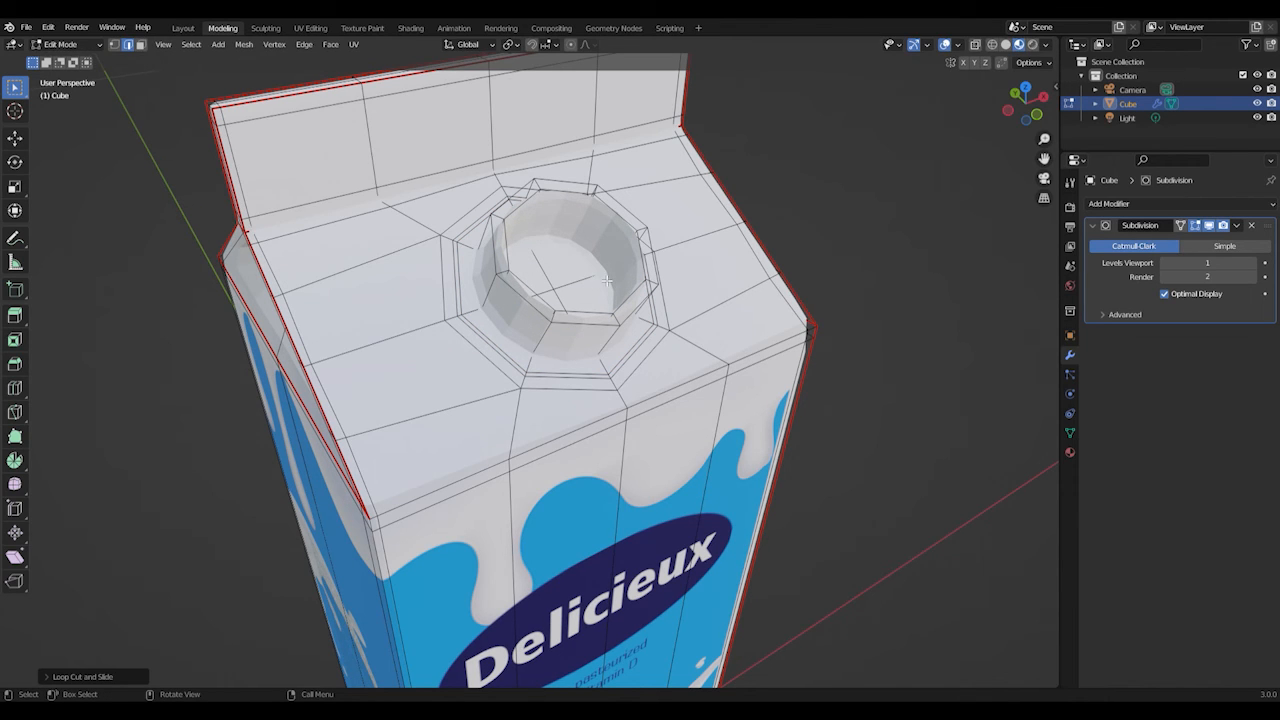
key(ctrl+r)
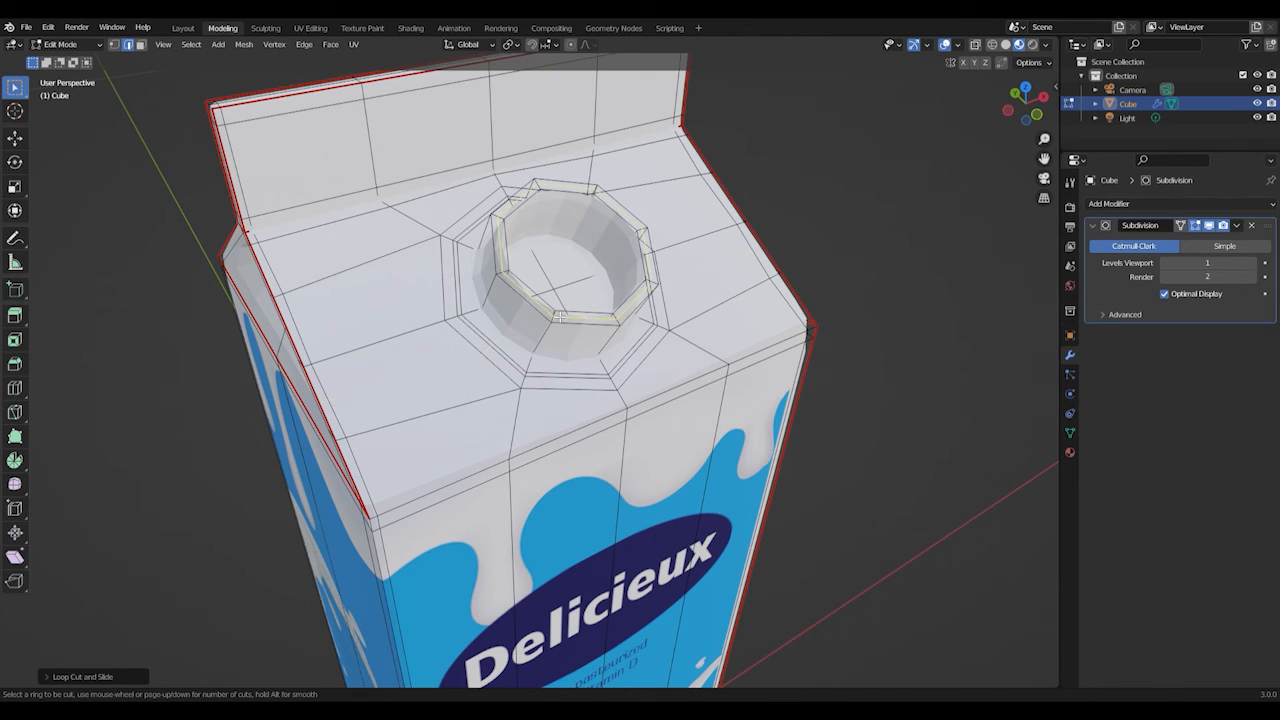
click(628, 258)
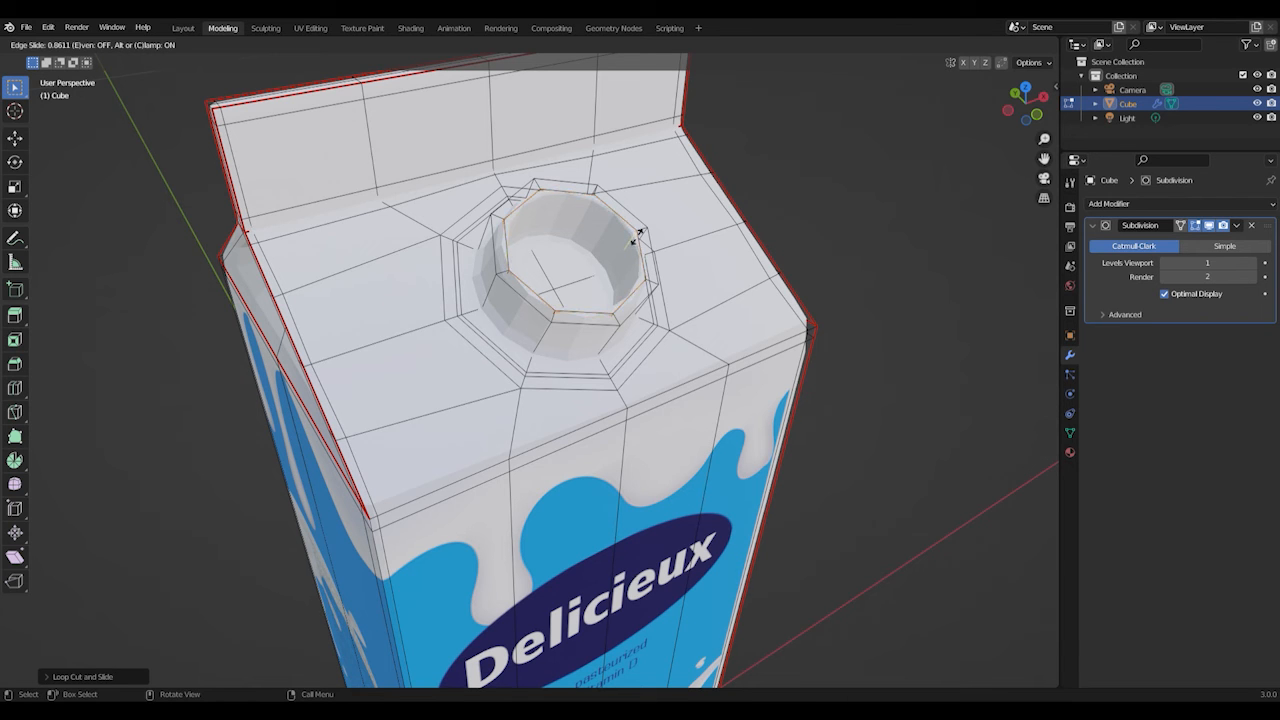
click(636, 236)
- Add two horizontal loop cuts to the rear roof panel, one close to its lower edge and one just below the fin
middle_drag(656, 308, 697, 320)
middle_drag(552, 333, 574, 318)
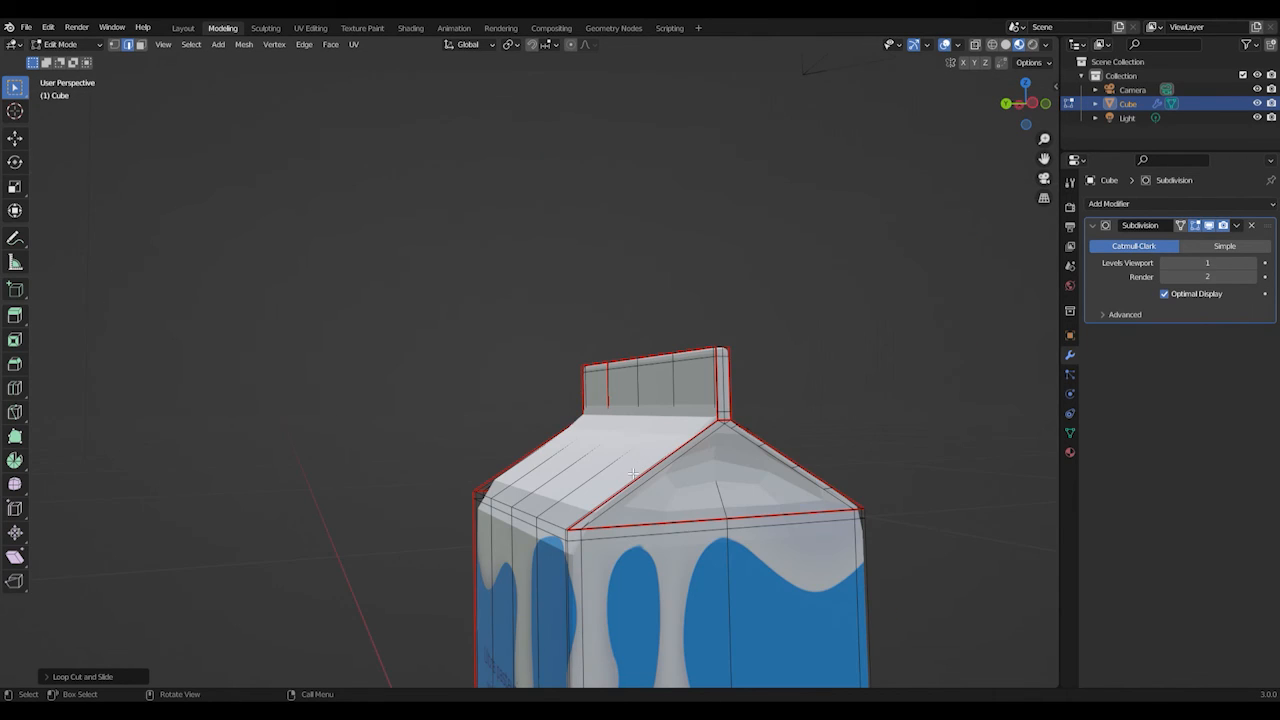
key(ctrl)
key(ctrl+r)
click(621, 478)
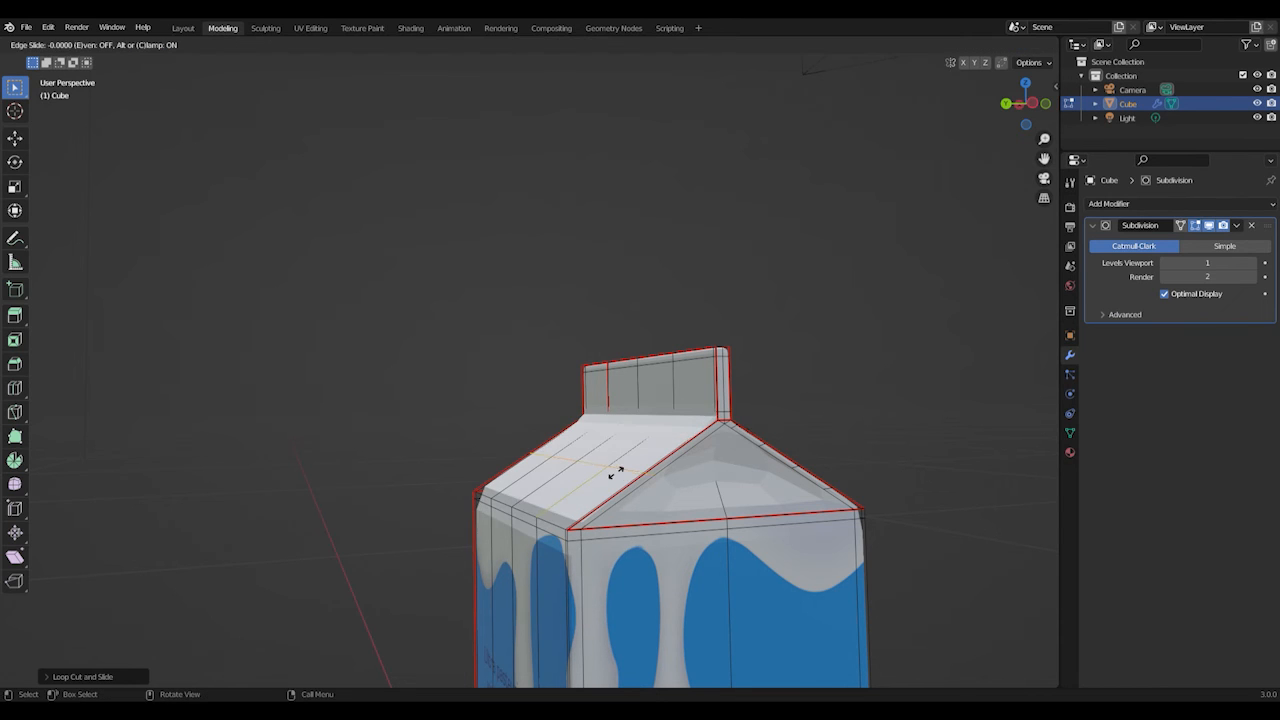
click(567, 521)
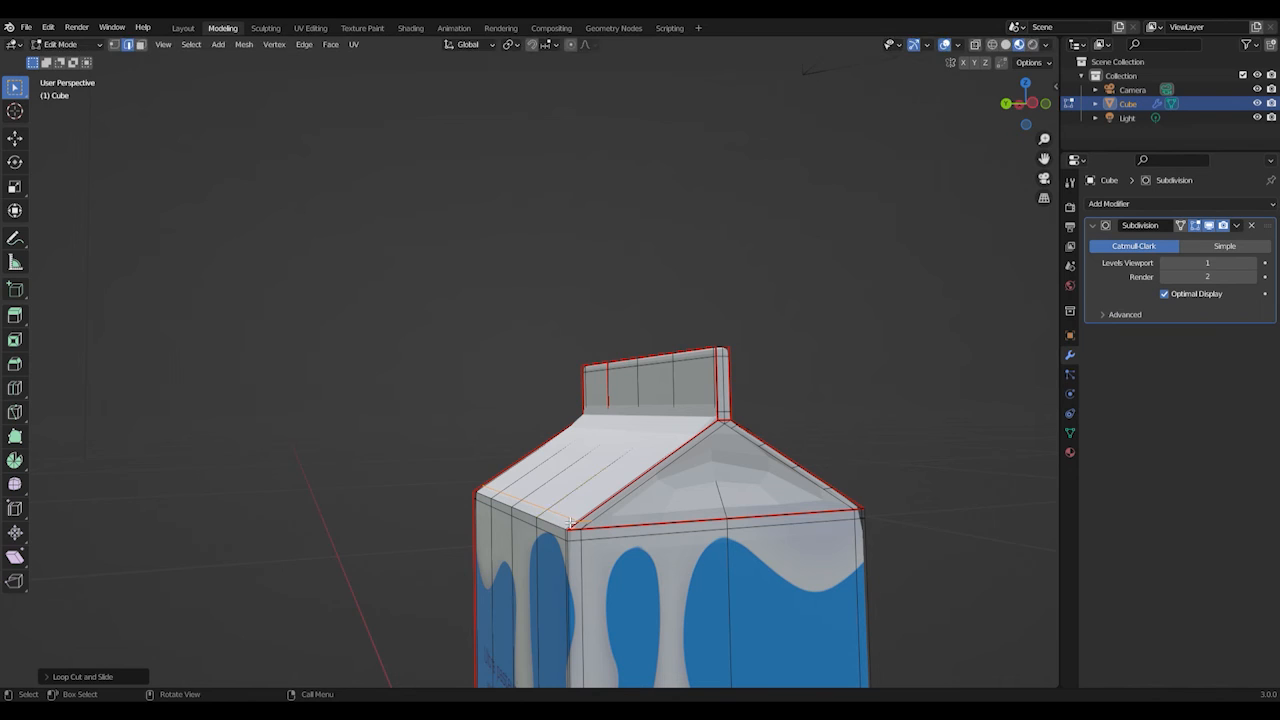
key(ctrl+r)
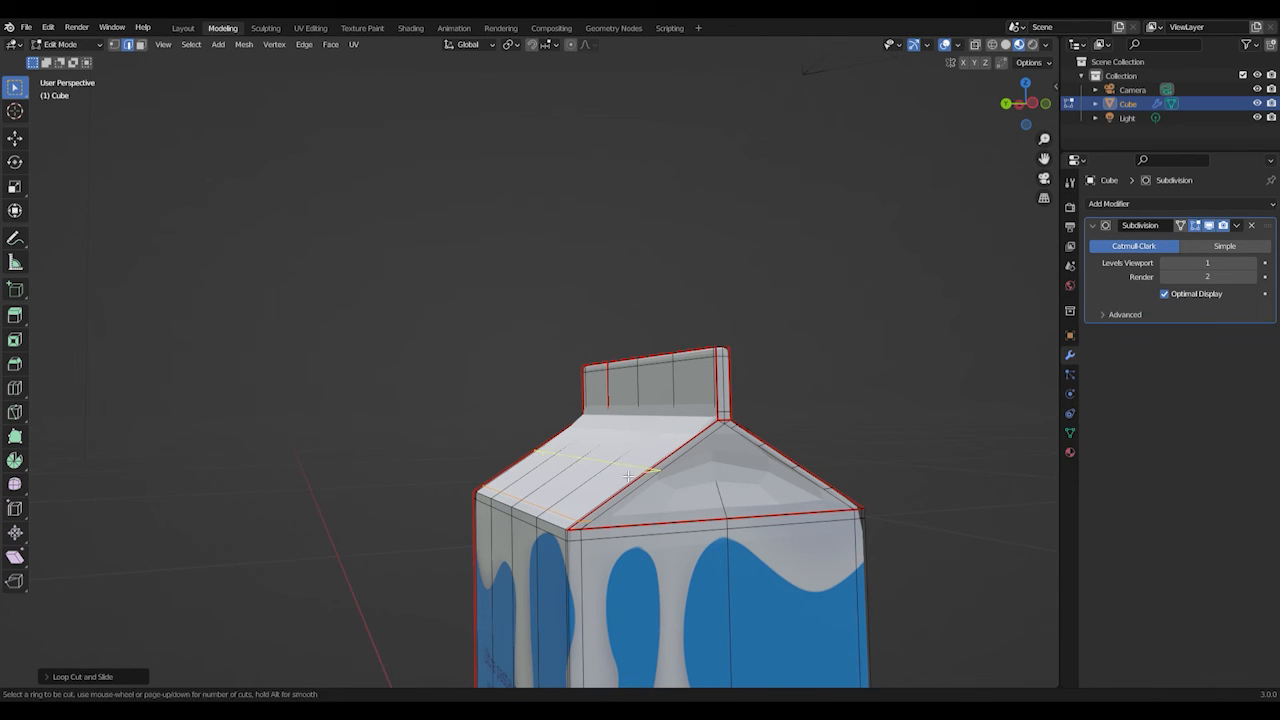
click(634, 464)
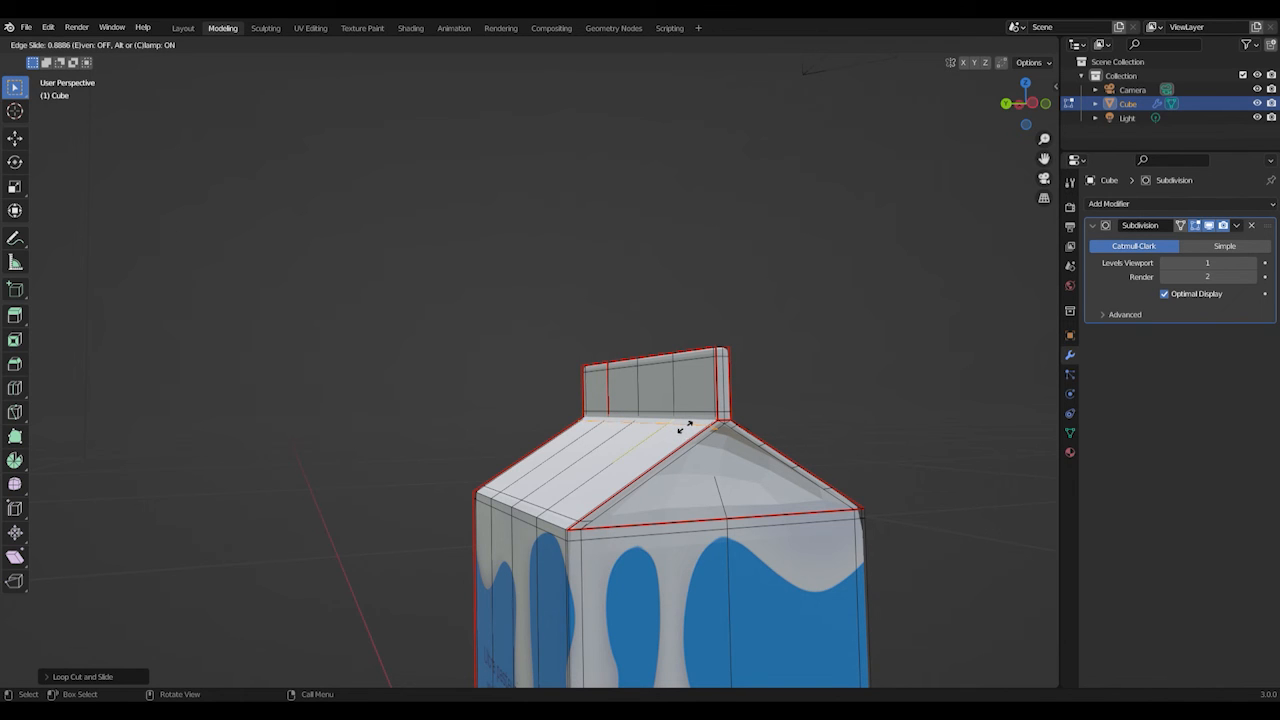
click(685, 426)
- Select the vertical centre edge of the gable triangle and turn off the Subdivision modifier's display in Edit Mode
mouse_move(762, 537)
middle_down()
mouse_move(703, 526)
mouse_move(757, 530)
mouse_move(746, 528)
middle_up()
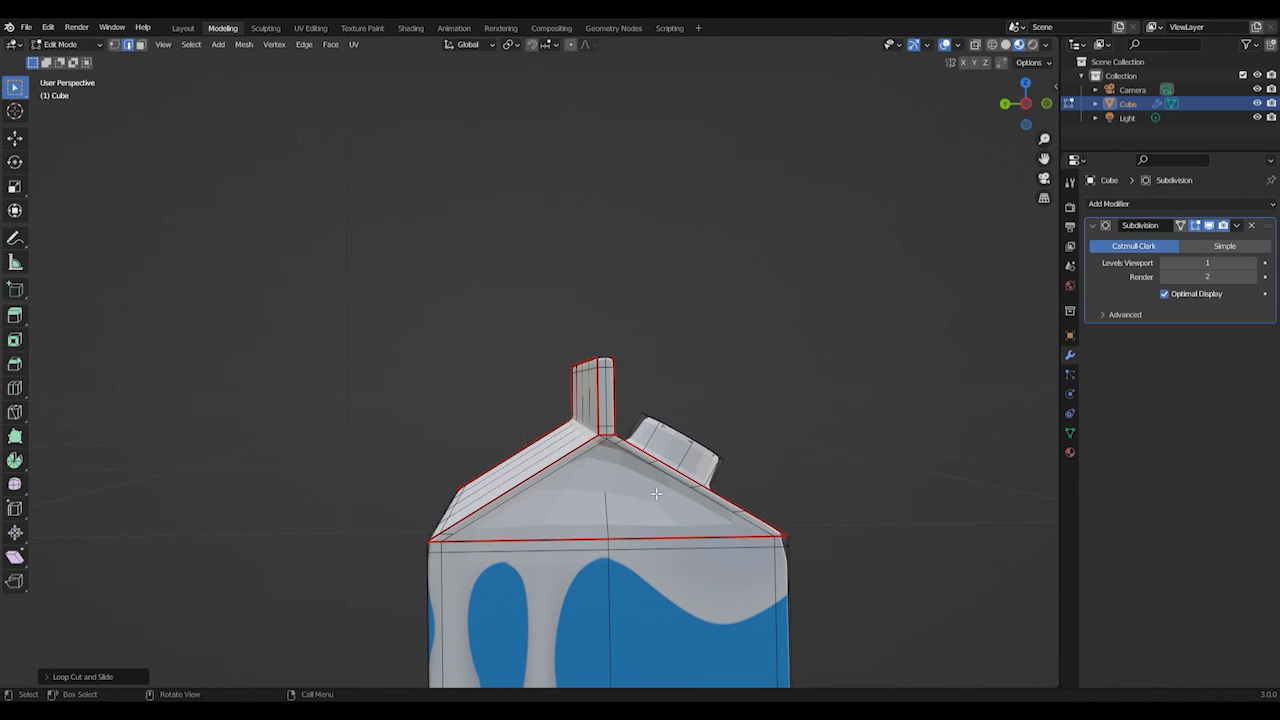
middle_drag(656, 493, 558, 411)
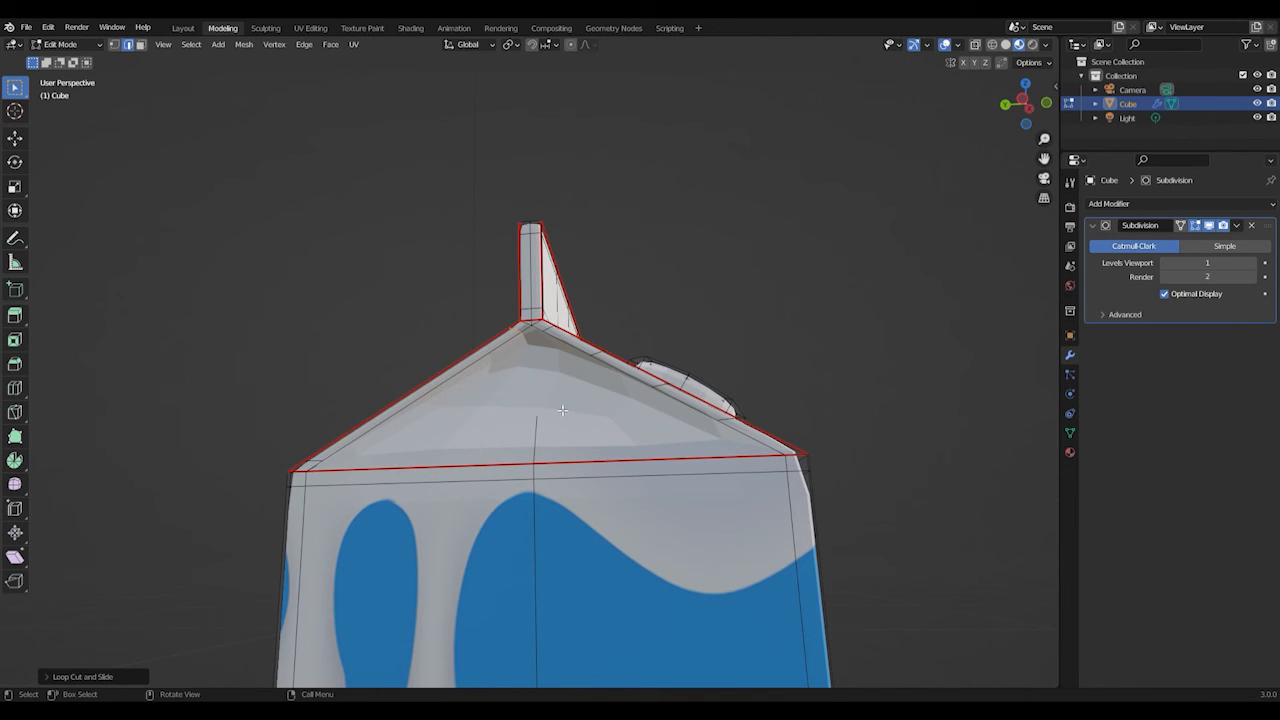
click(556, 411)
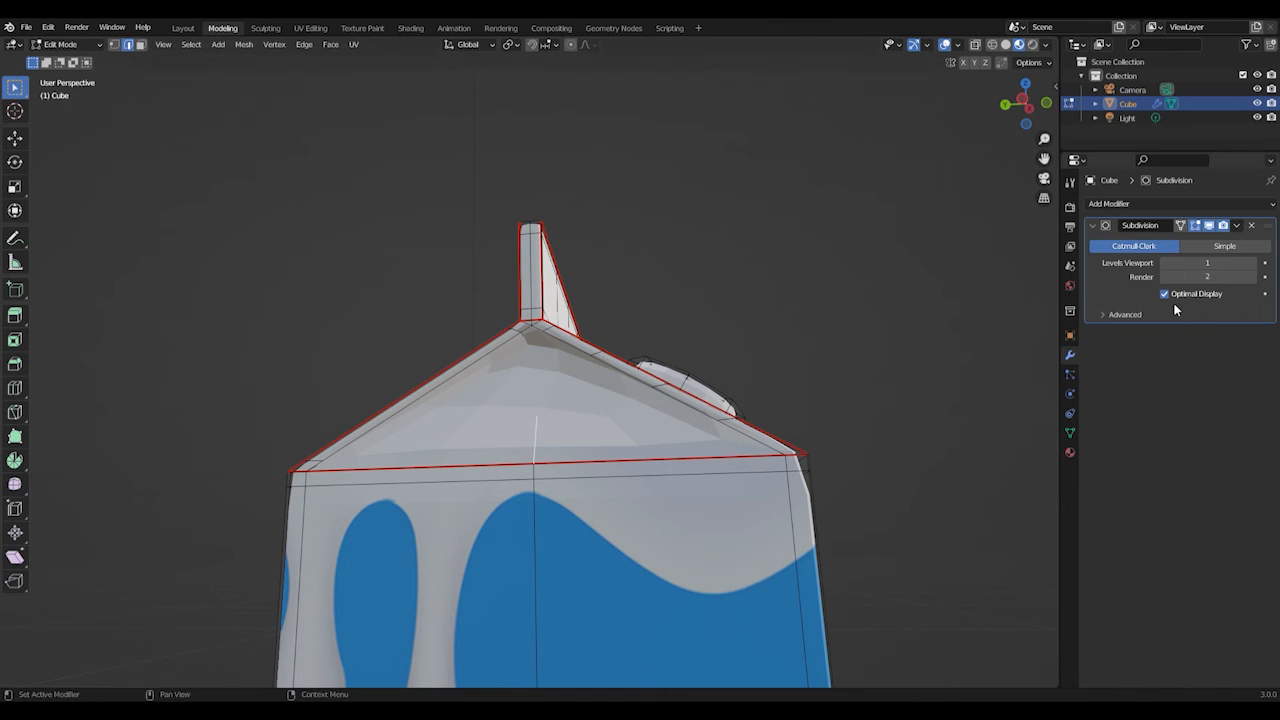
click(1196, 226)
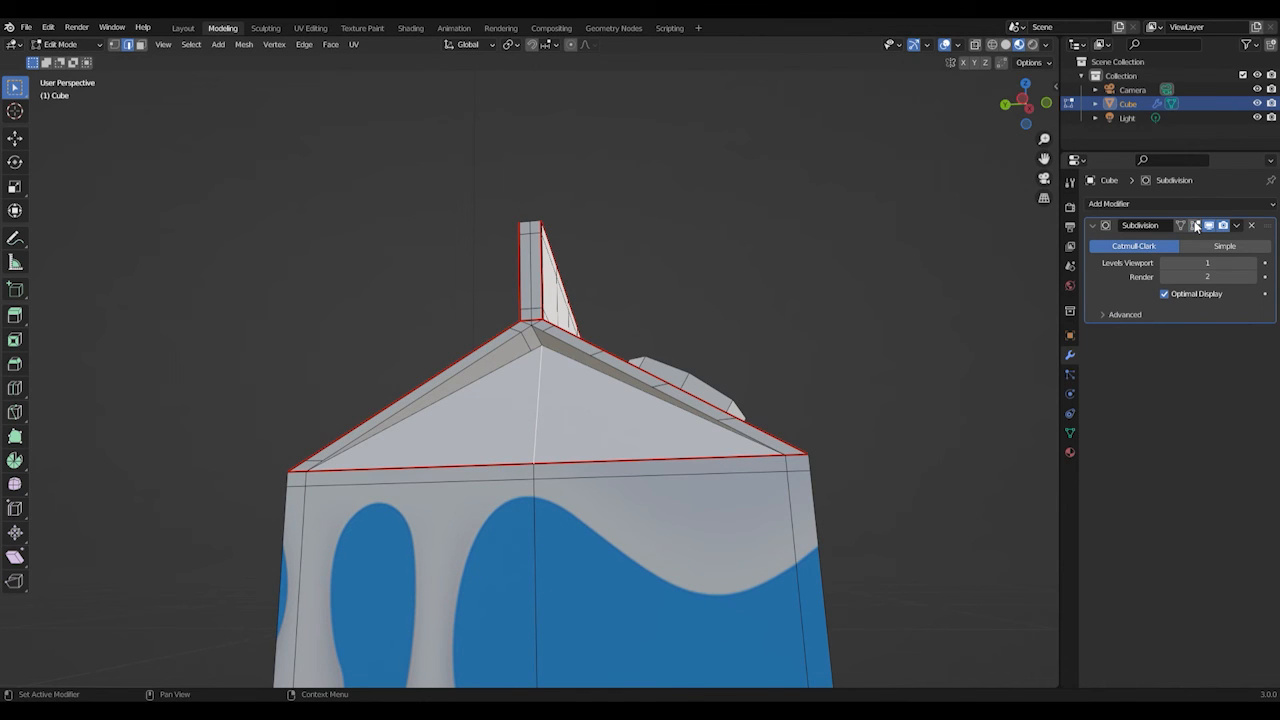
- Compare the gable's shading with the Subdivision modifier's Edit Mode display on and off, leaving it off
click(1195, 228)
click(1195, 228)
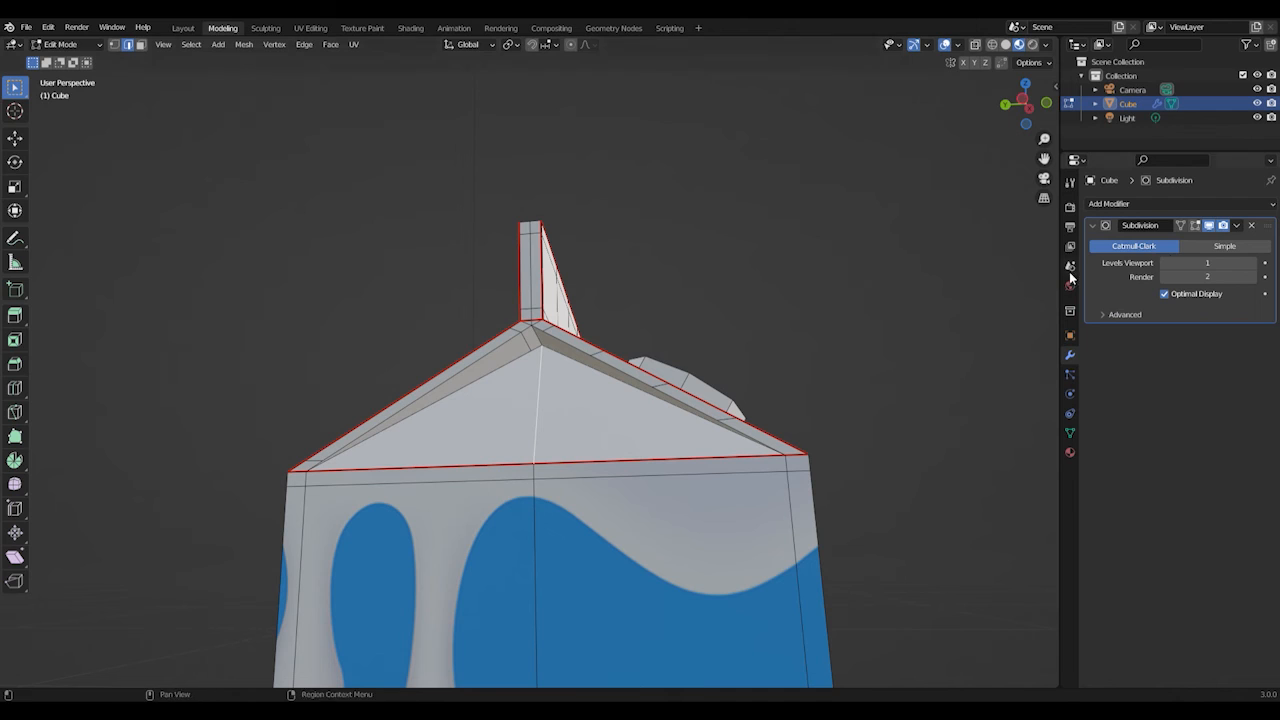
click(1194, 226)
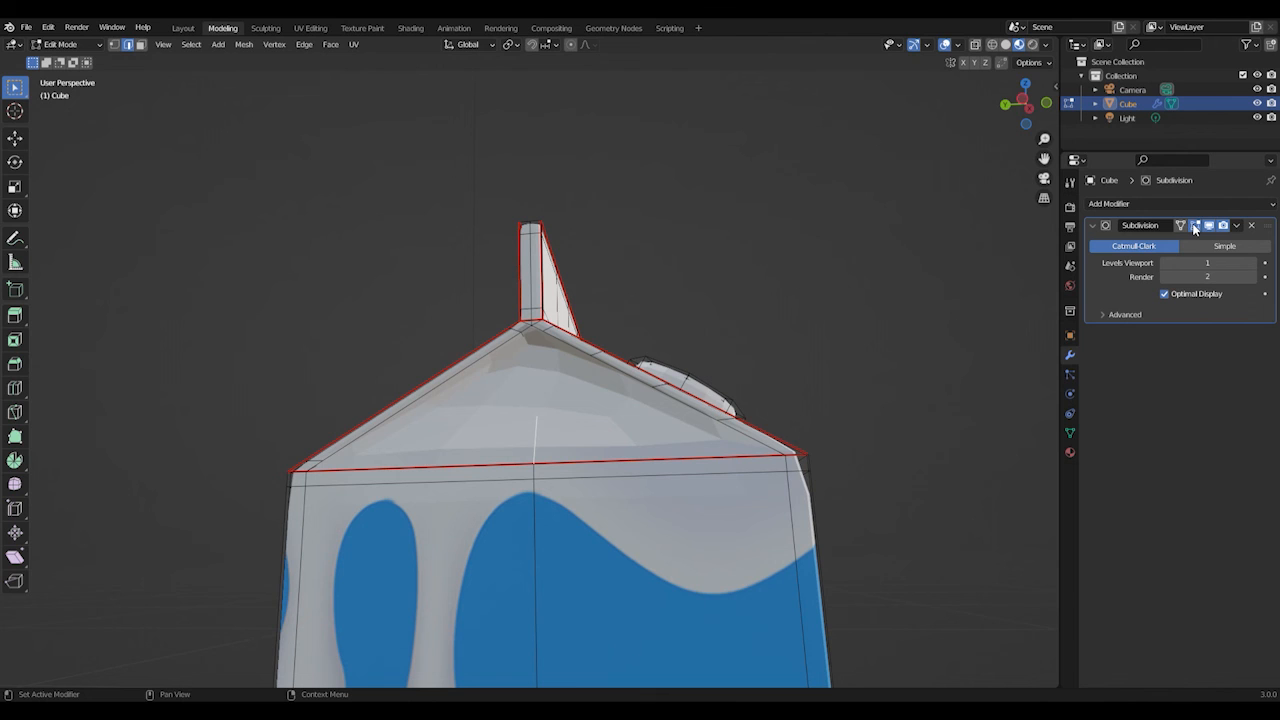
click(1194, 226)
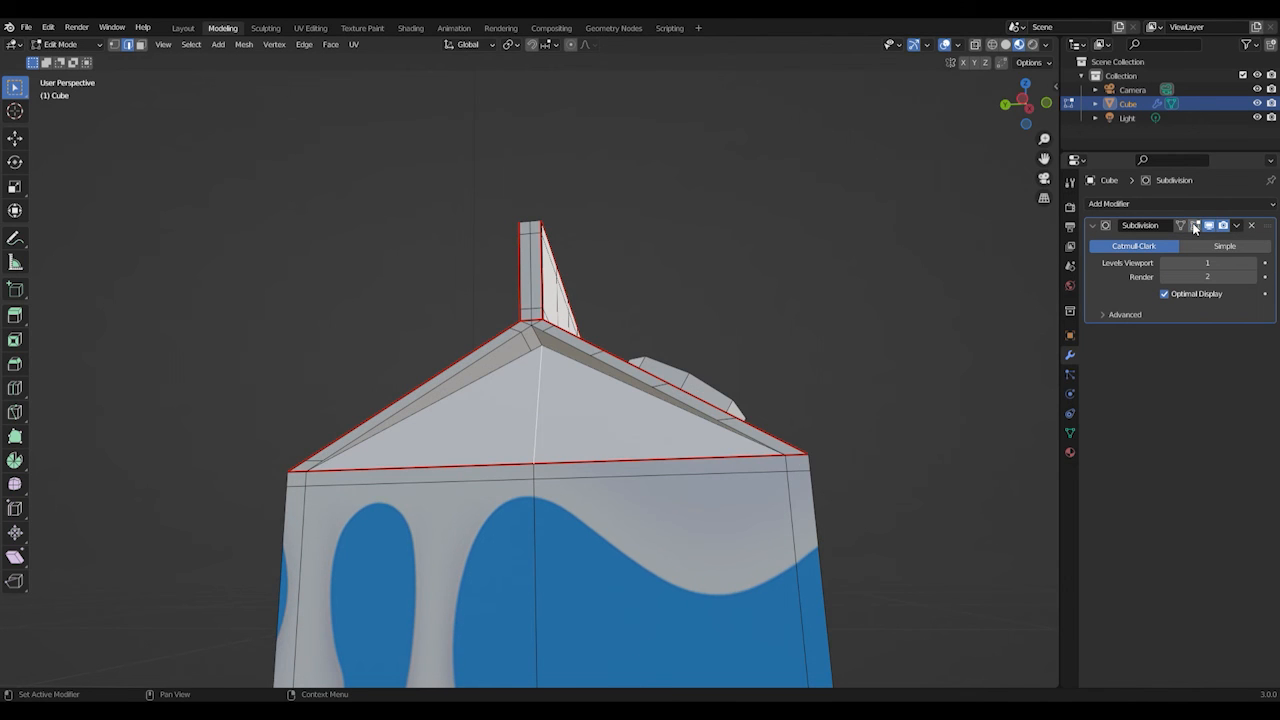
- Knife-cut a short vertical edge across the uncut recessed fold strip just beside the gable's apex, mirroring the cut on the other strip
scroll(543, 365, up, 5)
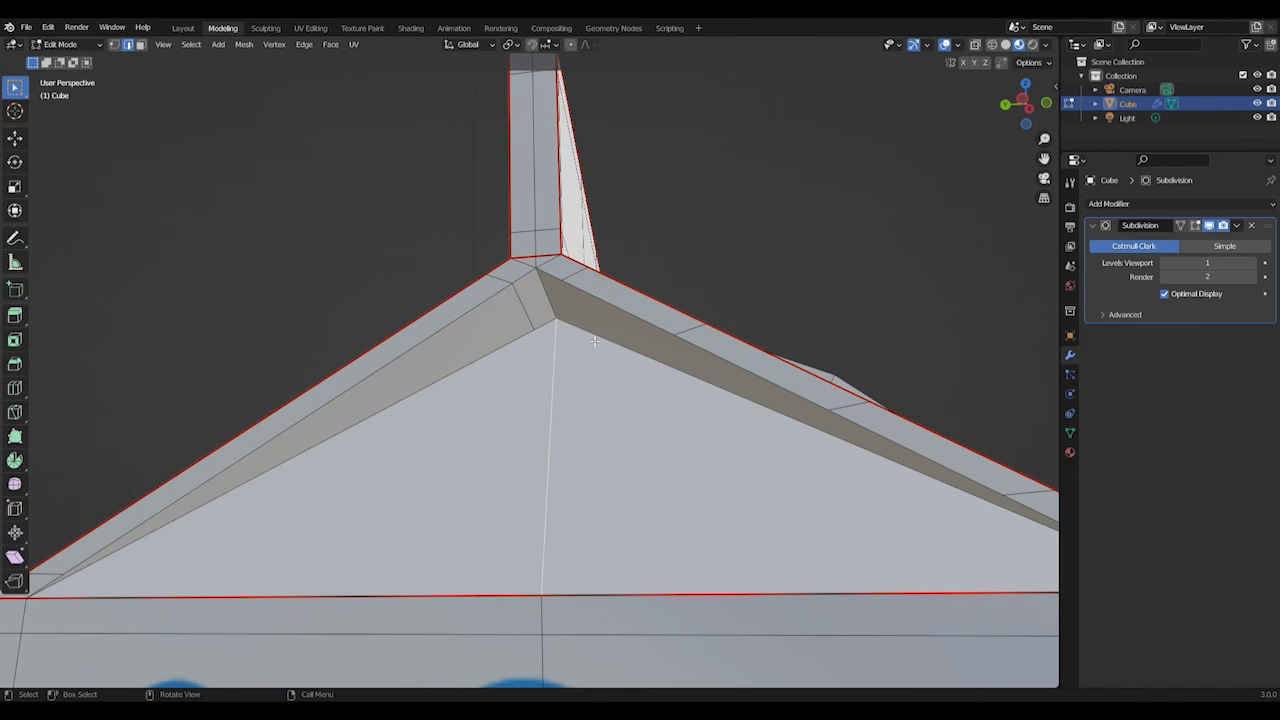
middle_drag(617, 365, 739, 379)
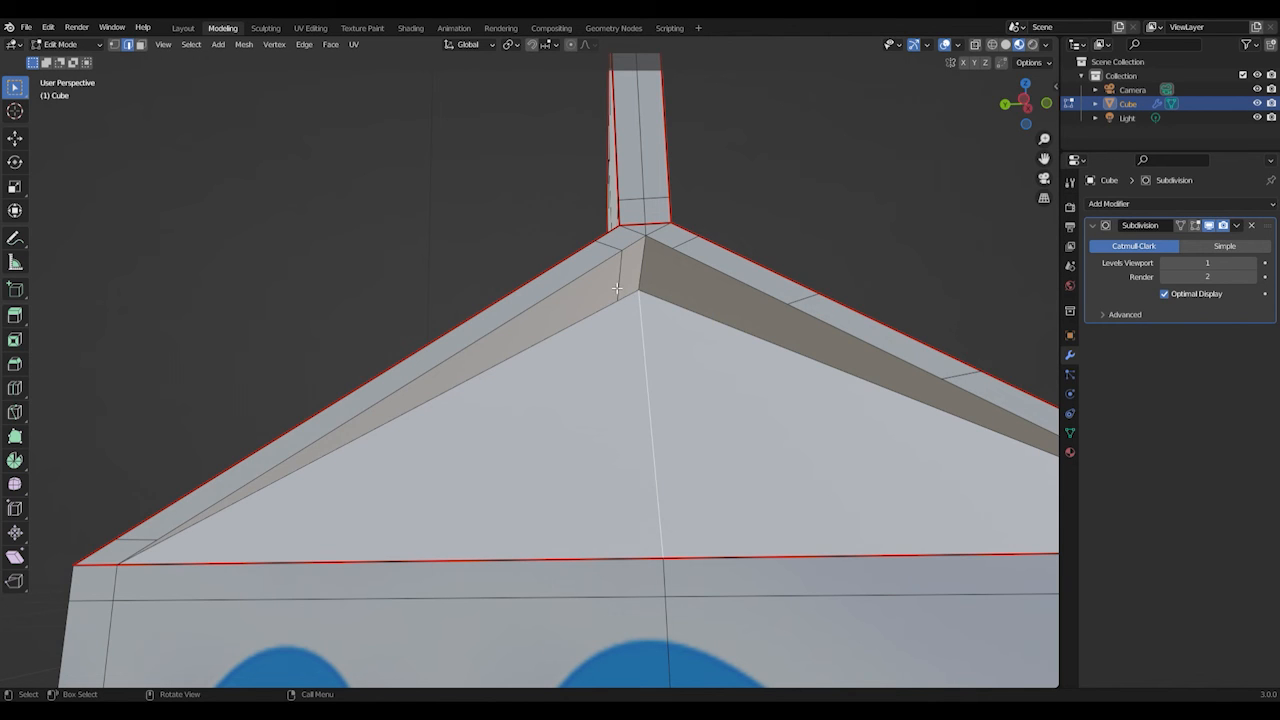
middle_drag(651, 277, 625, 277)
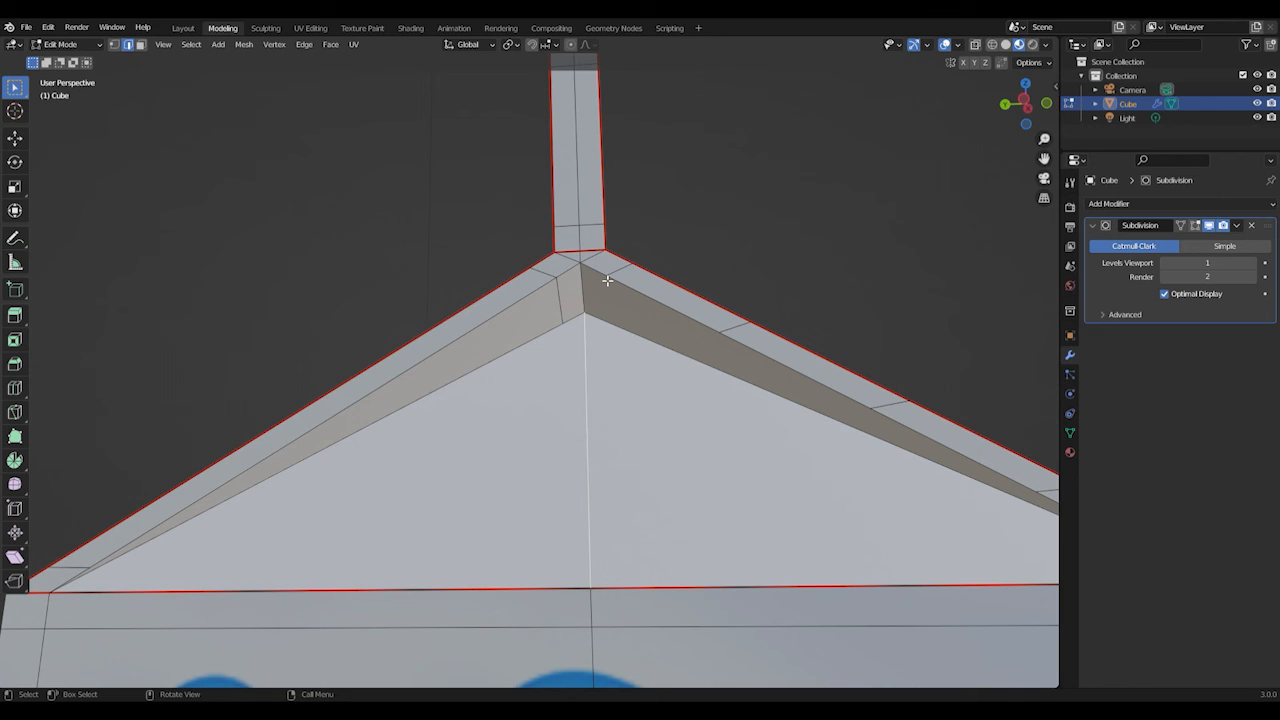
key(k)
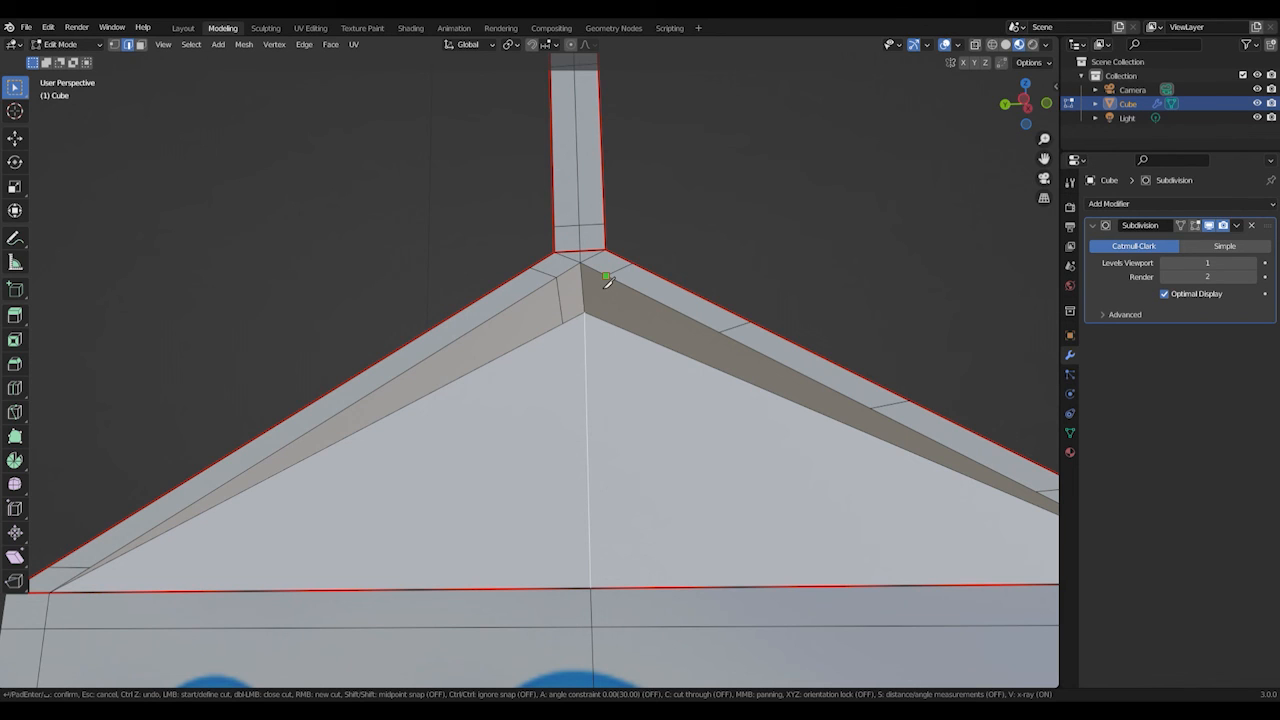
click(606, 276)
click(606, 323)
key(Return)
scroll(714, 384, down, 3)
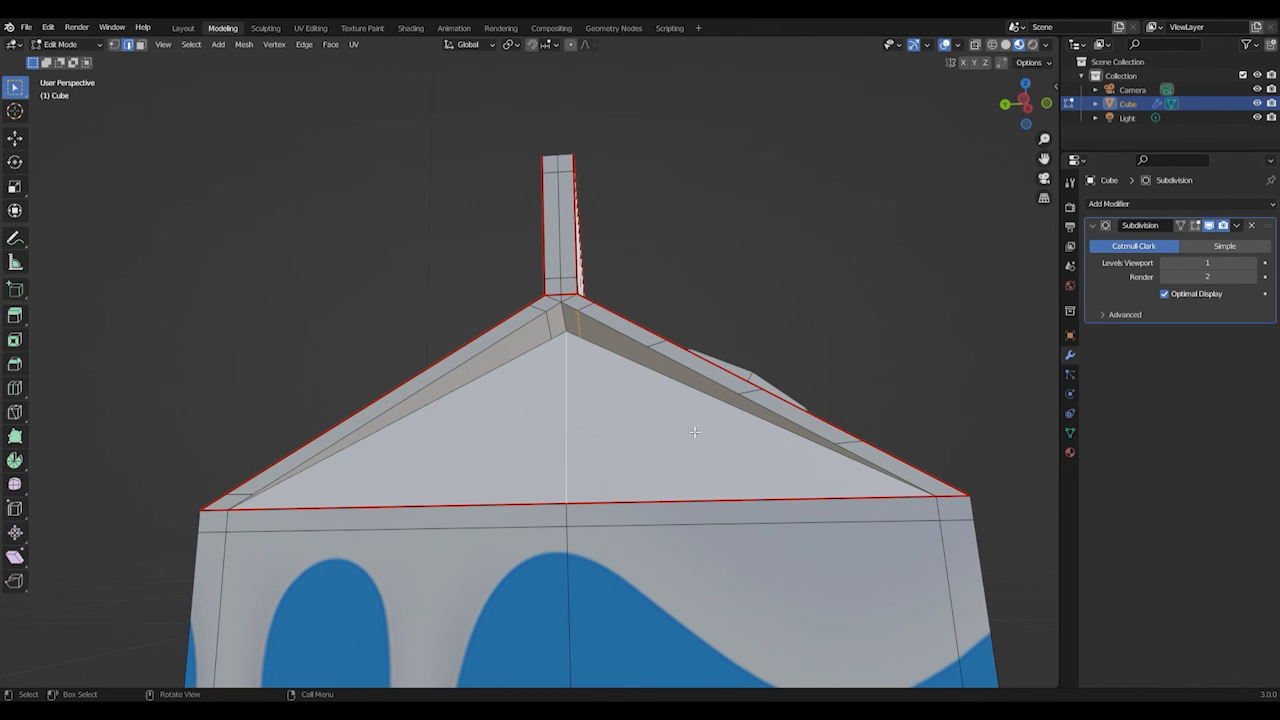
- On the opposite gable, knife-cut a matching short vertical edge across the uncut fold strip just beside the apex
middle_drag(818, 434, 525, 415)
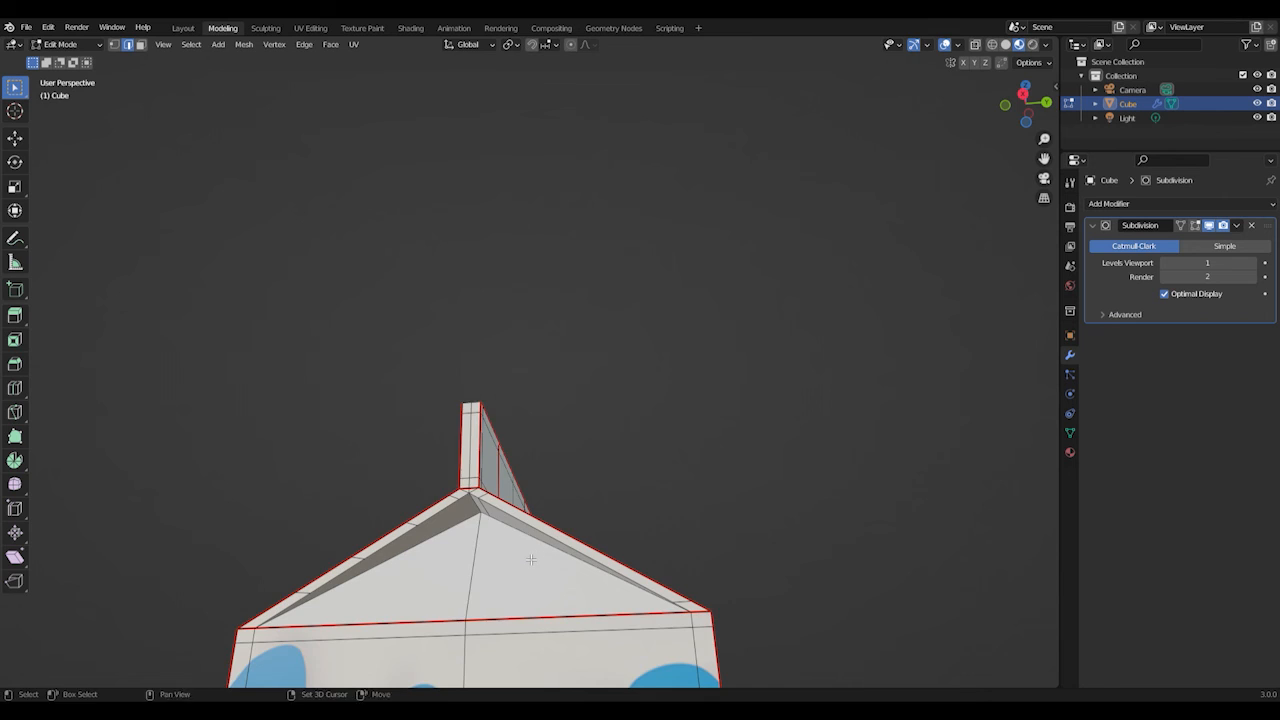
shift+middle_drag(575, 512, 705, 367)
scroll(677, 424, up, 2)
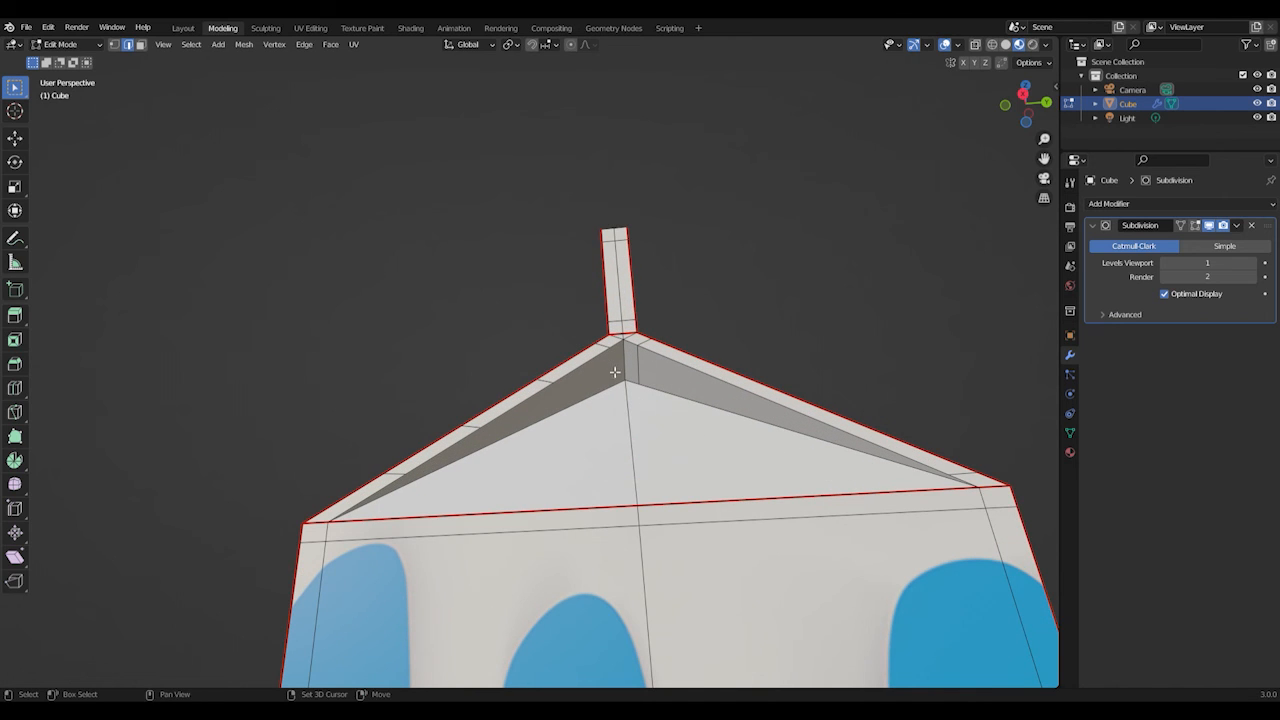
scroll(622, 383, up, 1)
key(k)
click(624, 343)
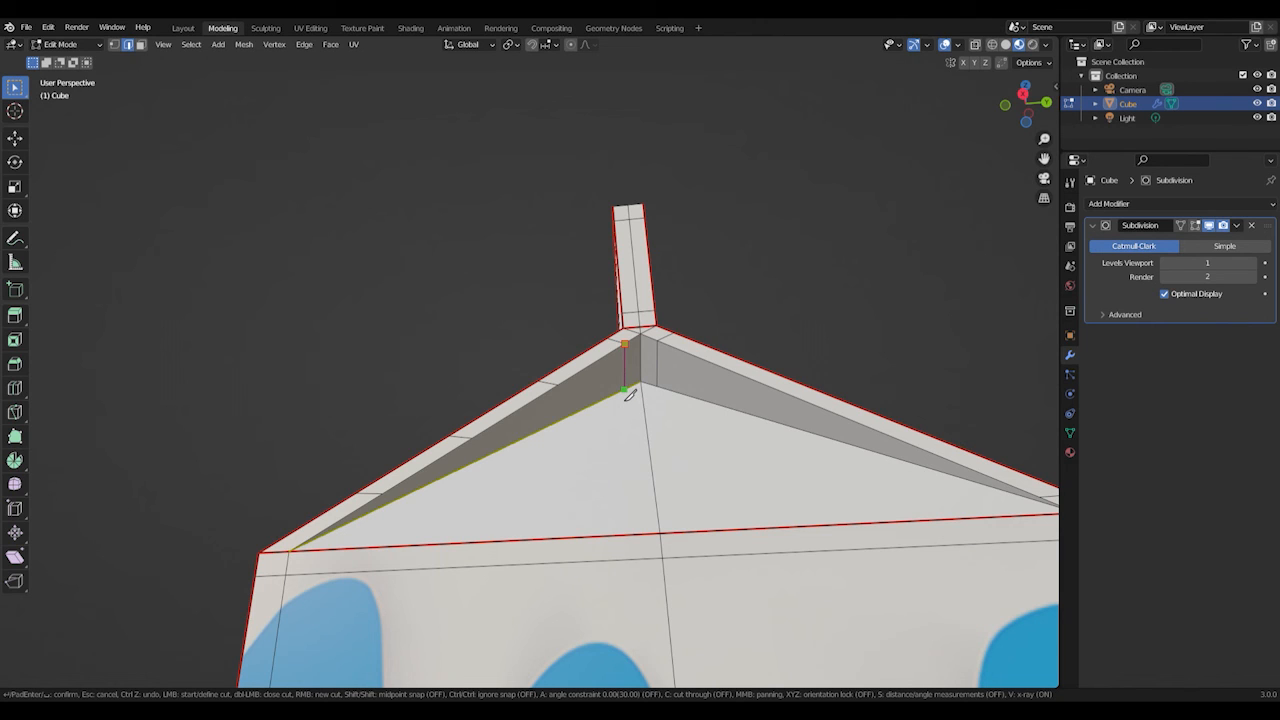
click(630, 395)
key(Return)
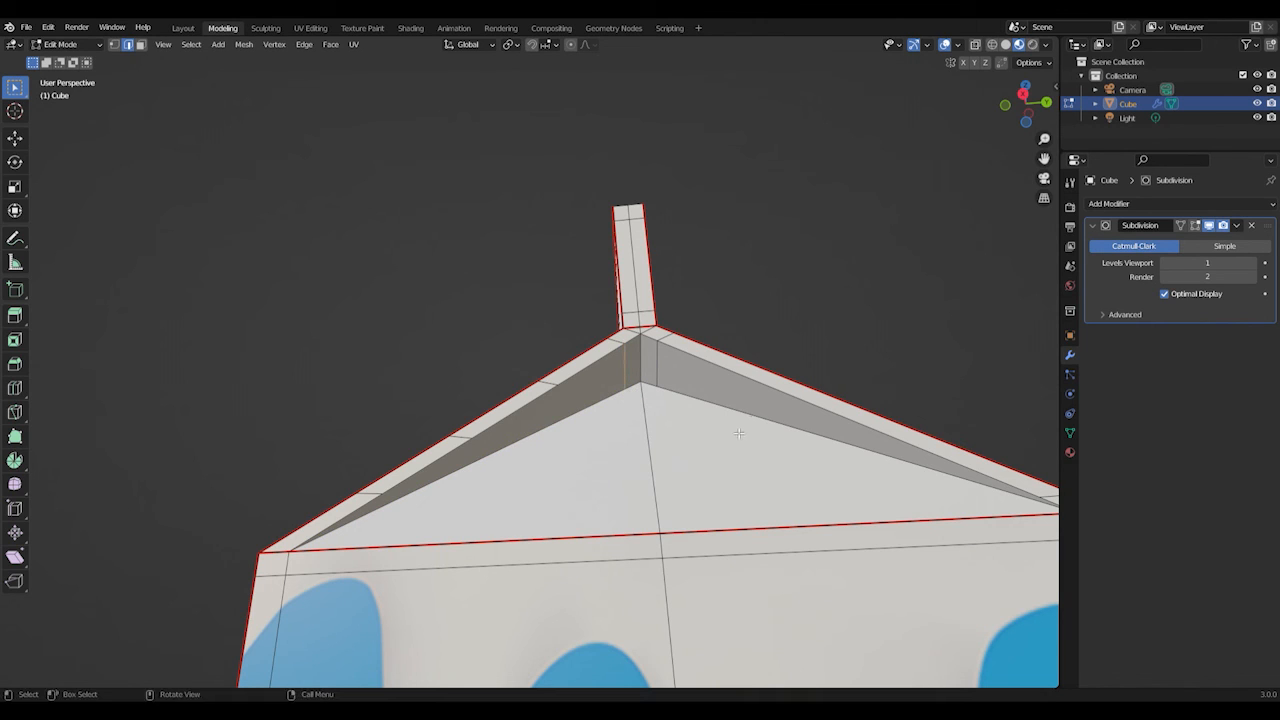
scroll(741, 433, down, 1)
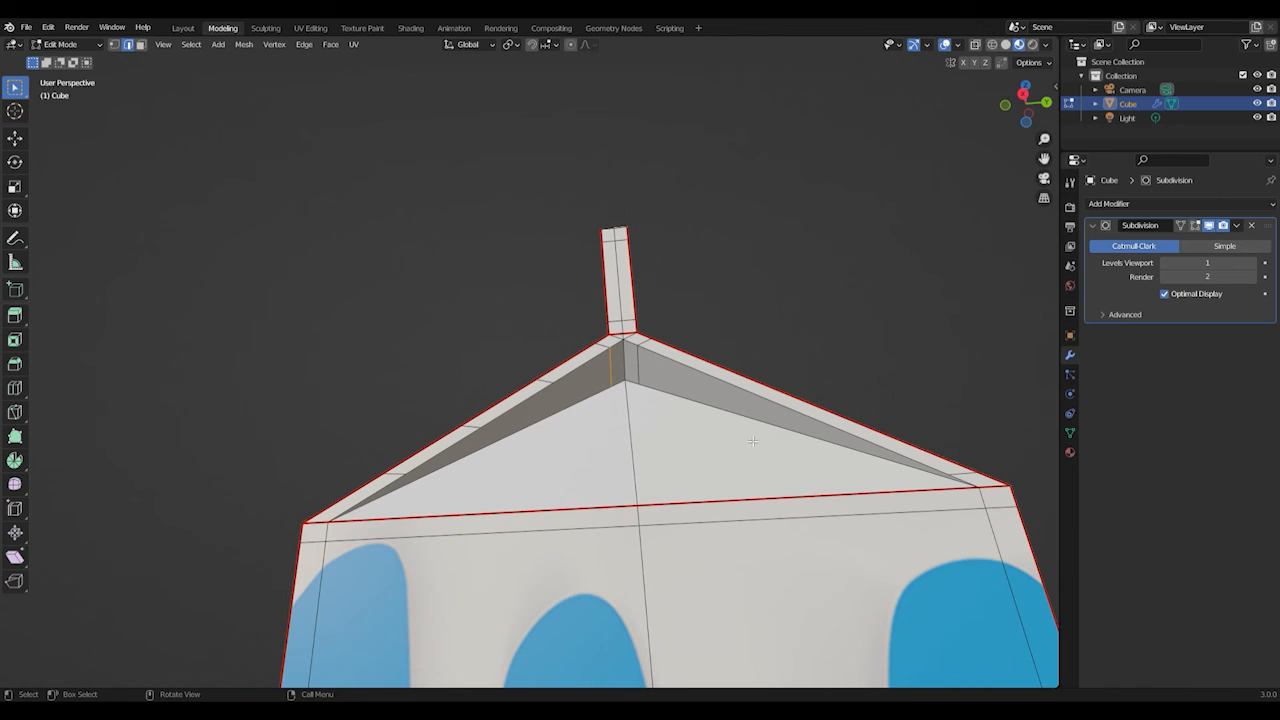
- Turn on the Subdivision modifier's Edit Mode display and check the smoothed carton from the front corner
click(1196, 226)
scroll(760, 426, down, 1)
middle_drag(733, 433, 404, 451)
scroll(404, 456, down, 4)
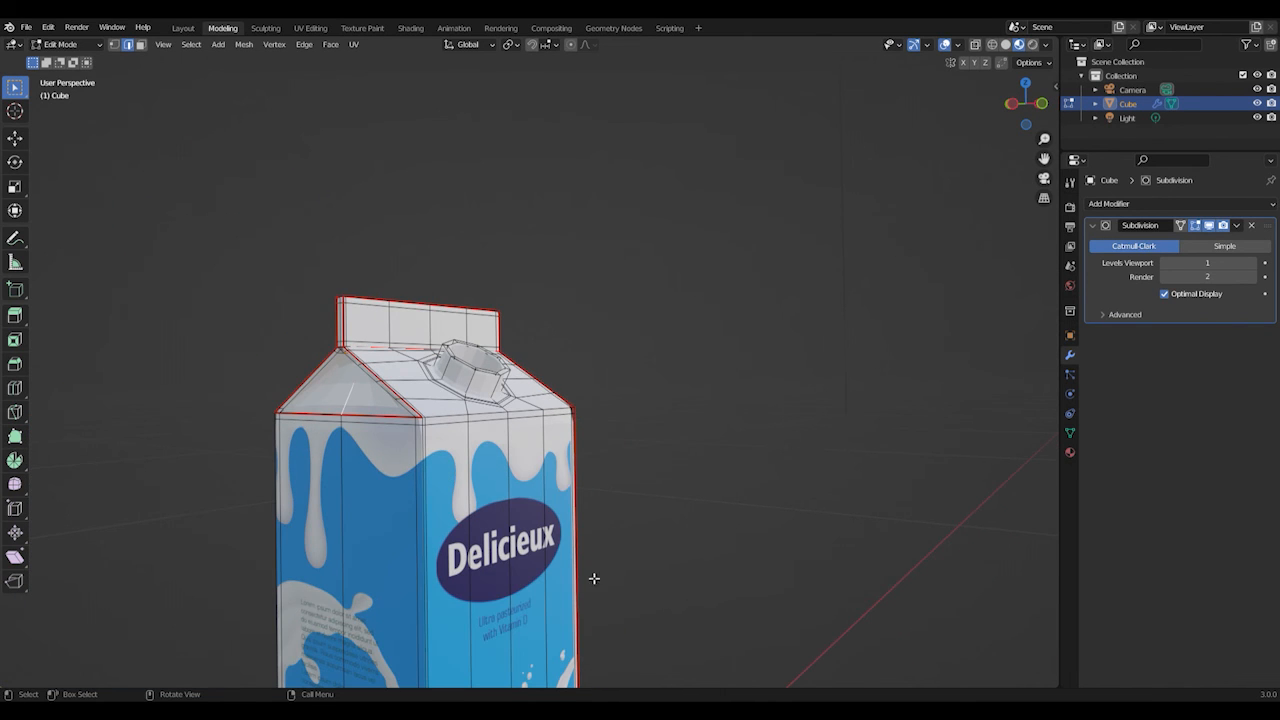
middle_drag(547, 550, 643, 492)
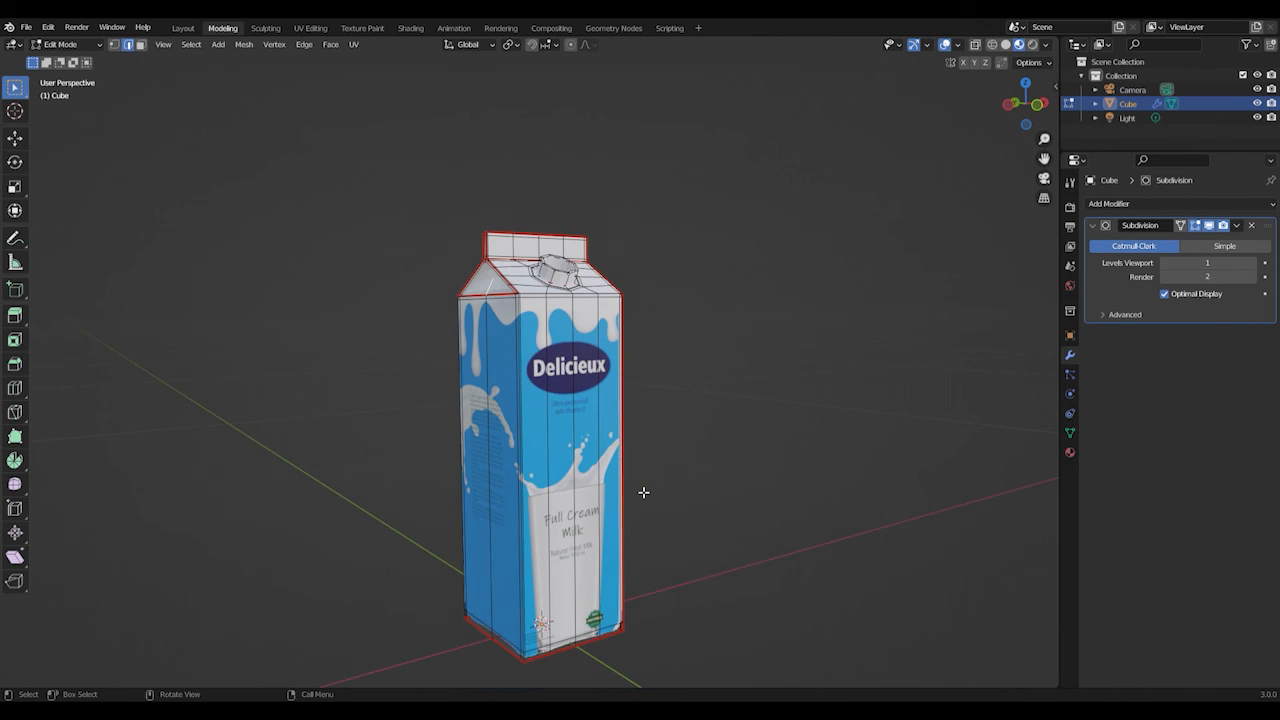
middle_drag(594, 598, 583, 604)
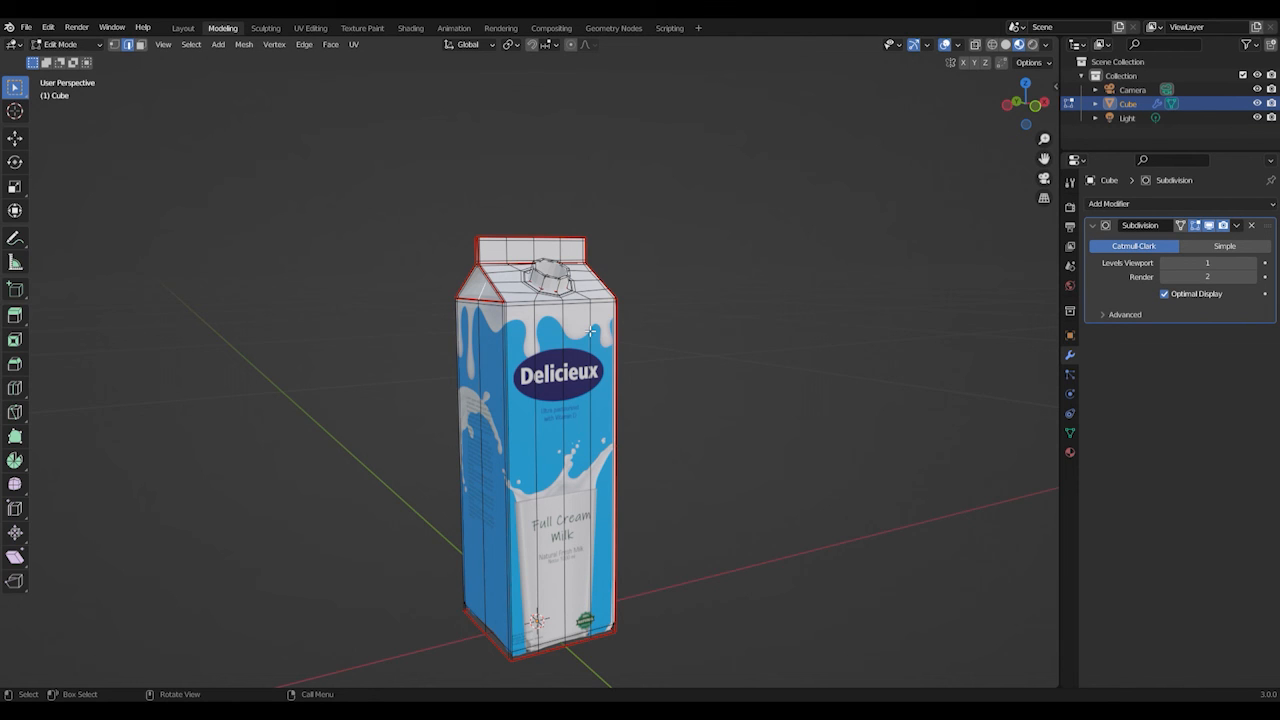
- Return to Object Mode and apply Shade Smooth to the carton
key(Tab)
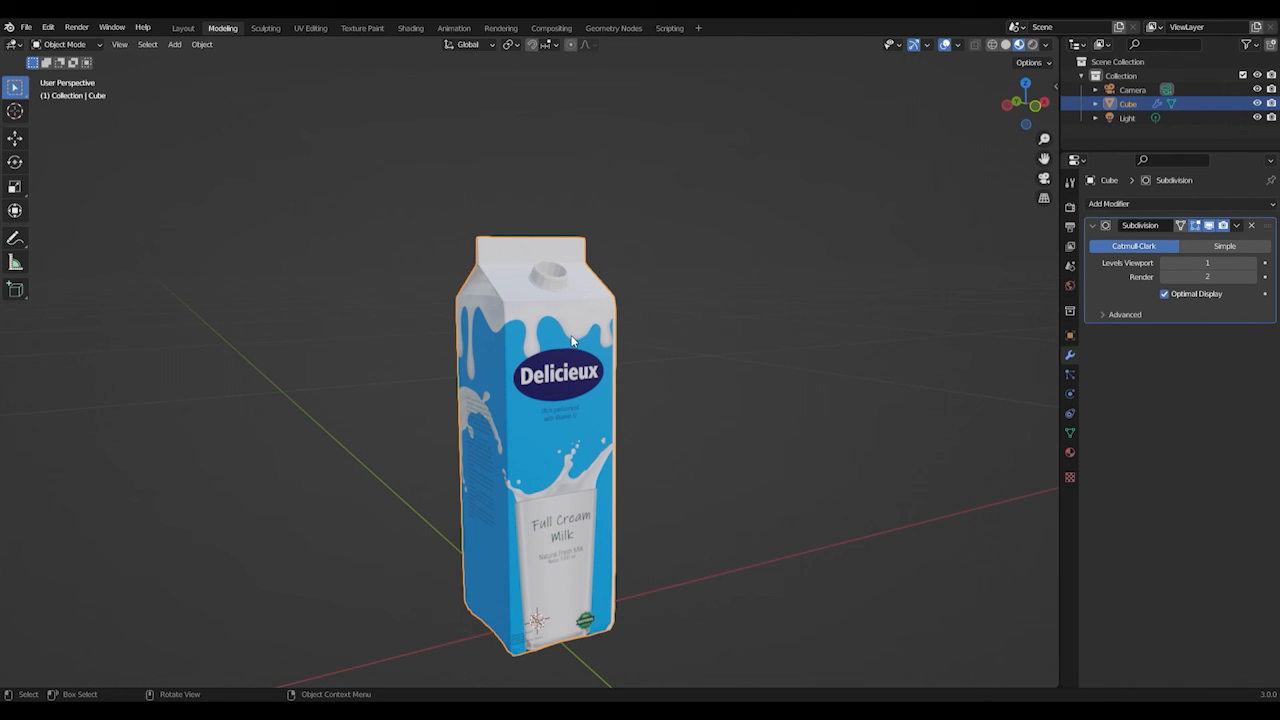
scroll(572, 342, up, 3)
middle_drag(555, 314, 601, 303)
right_click(582, 322)
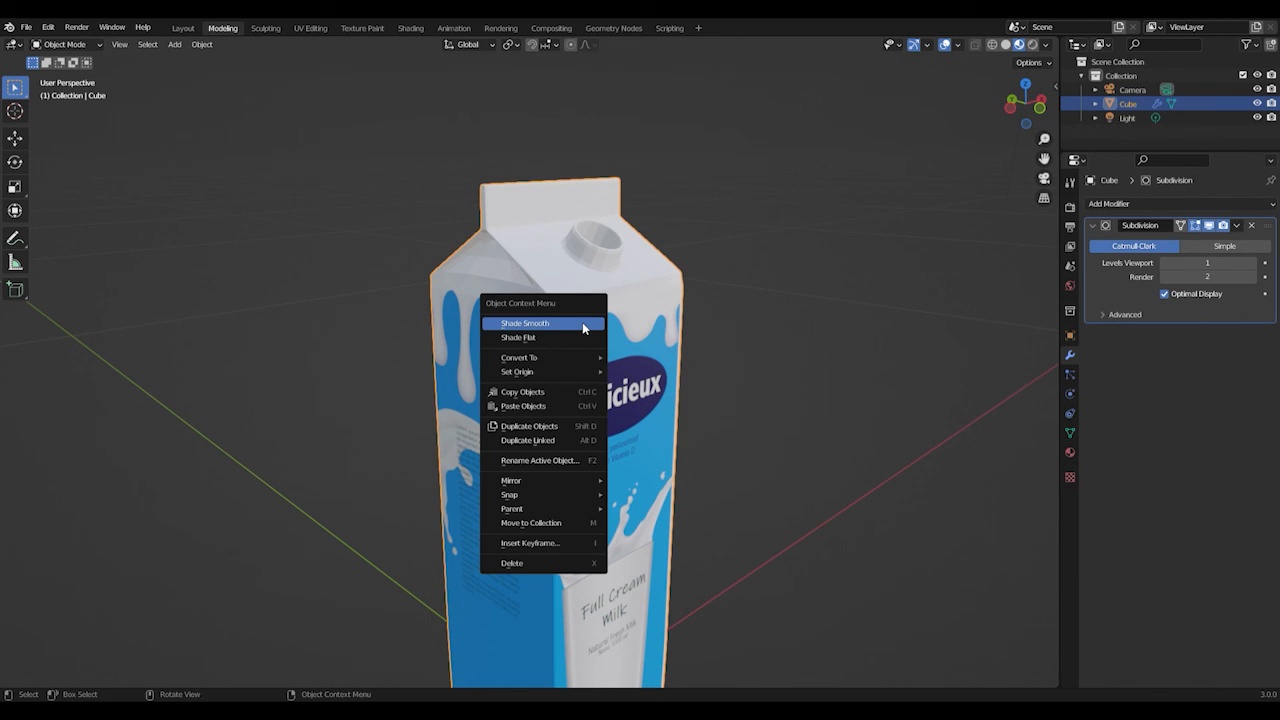
click(582, 322)
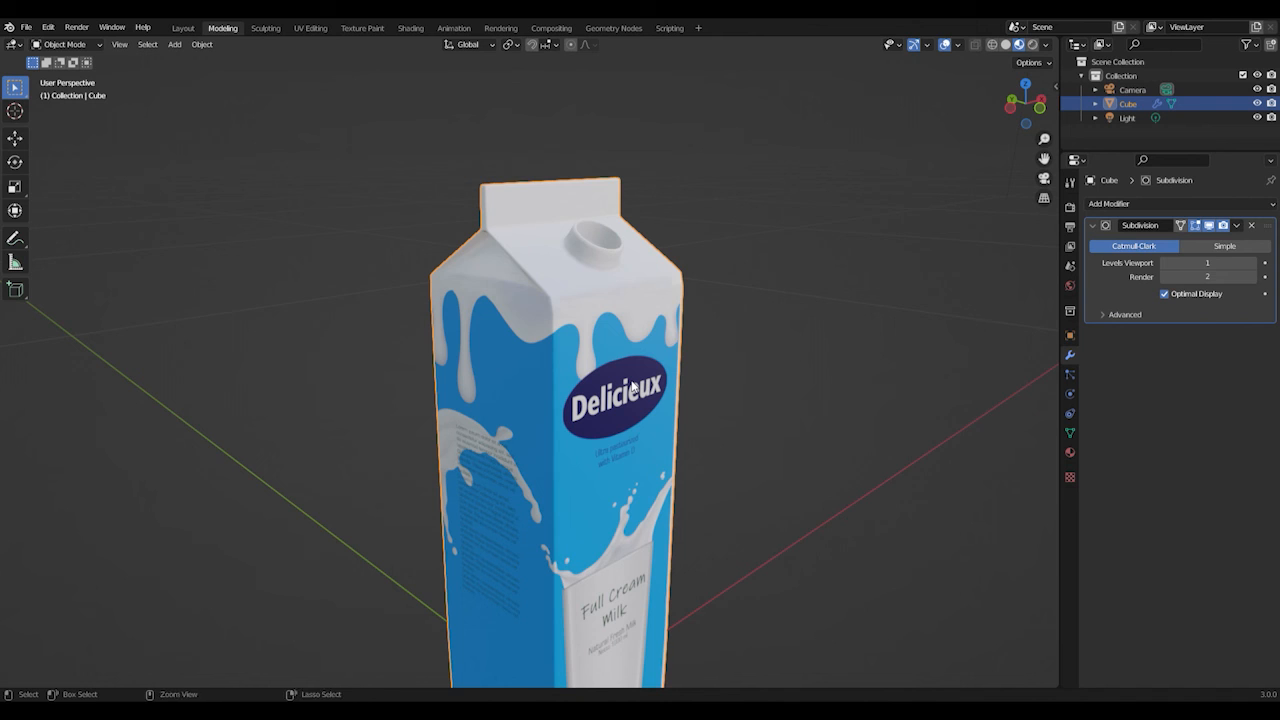
- Set up vertex editing of the carton's fin in a front orthographic view with X-ray and solid shading enabled
key(Tab)
middle_drag(643, 341, 468, 240)
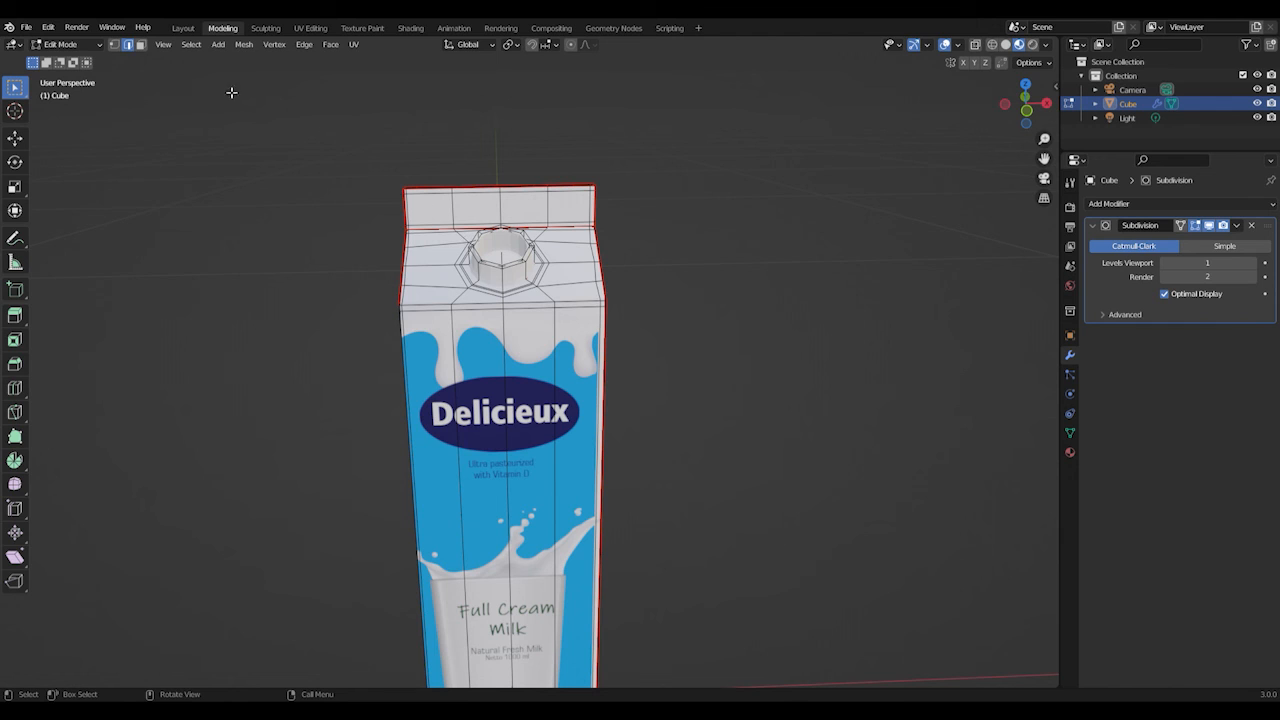
click(114, 46)
scroll(314, 209, up, 3)
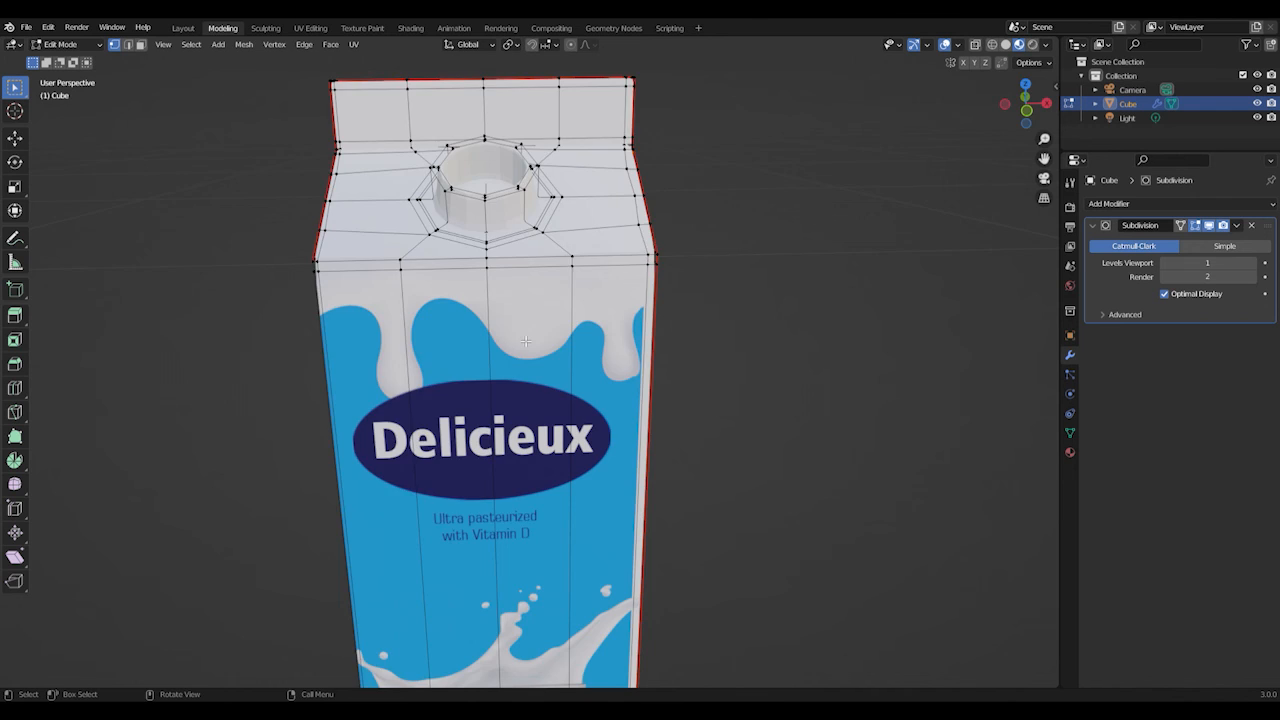
key(KP_1)
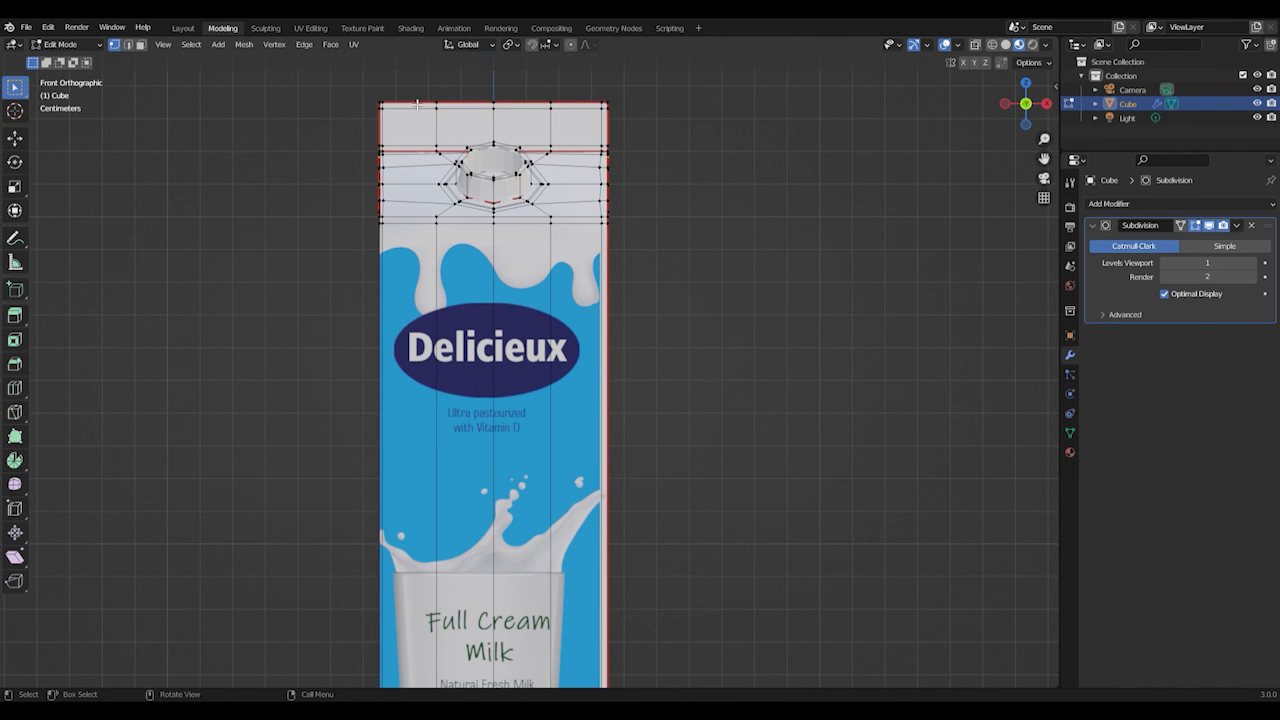
shift+middle_drag(417, 108, 427, 338)
scroll(427, 339, up, 3)
scroll(345, 332, up, 2)
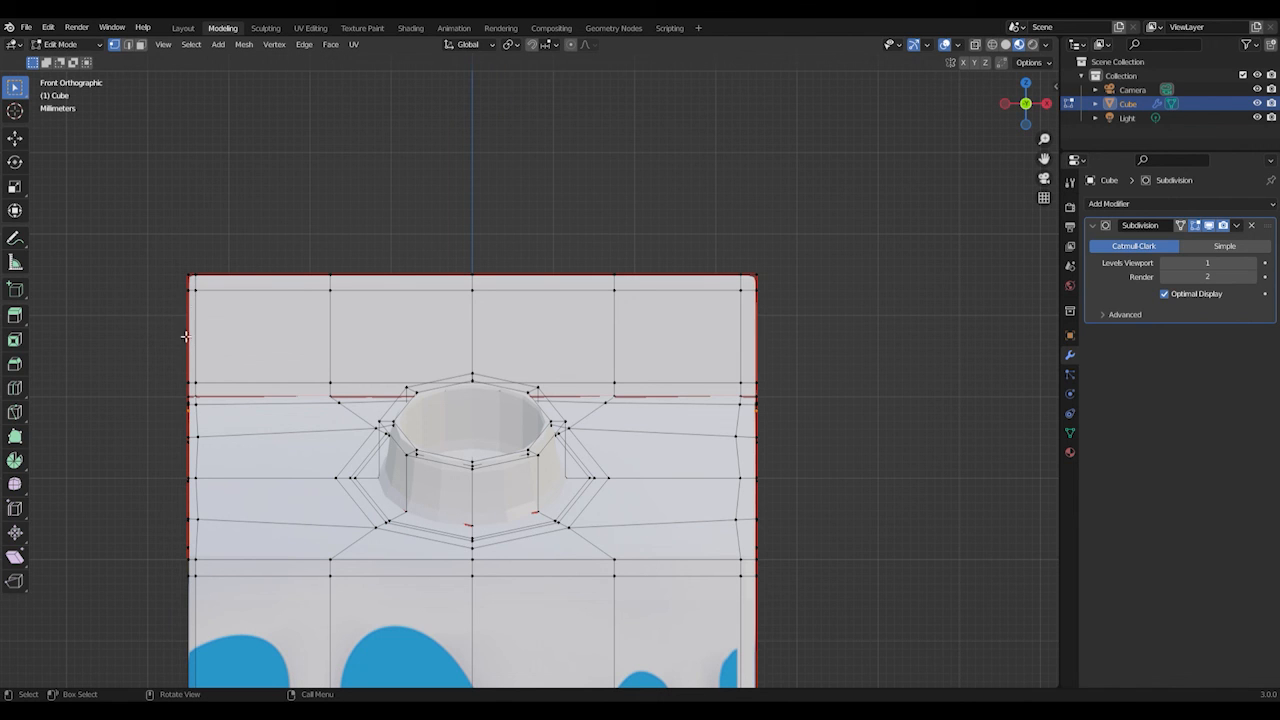
scroll(250, 283, up, 1)
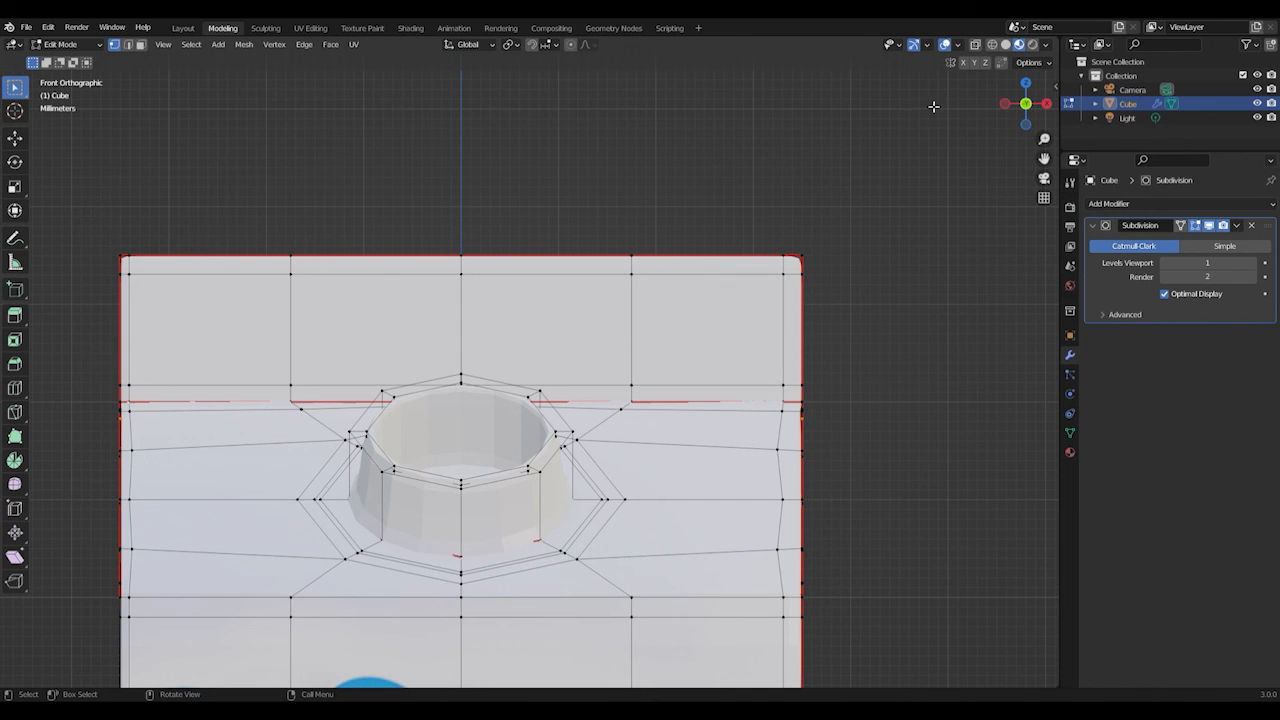
click(975, 46)
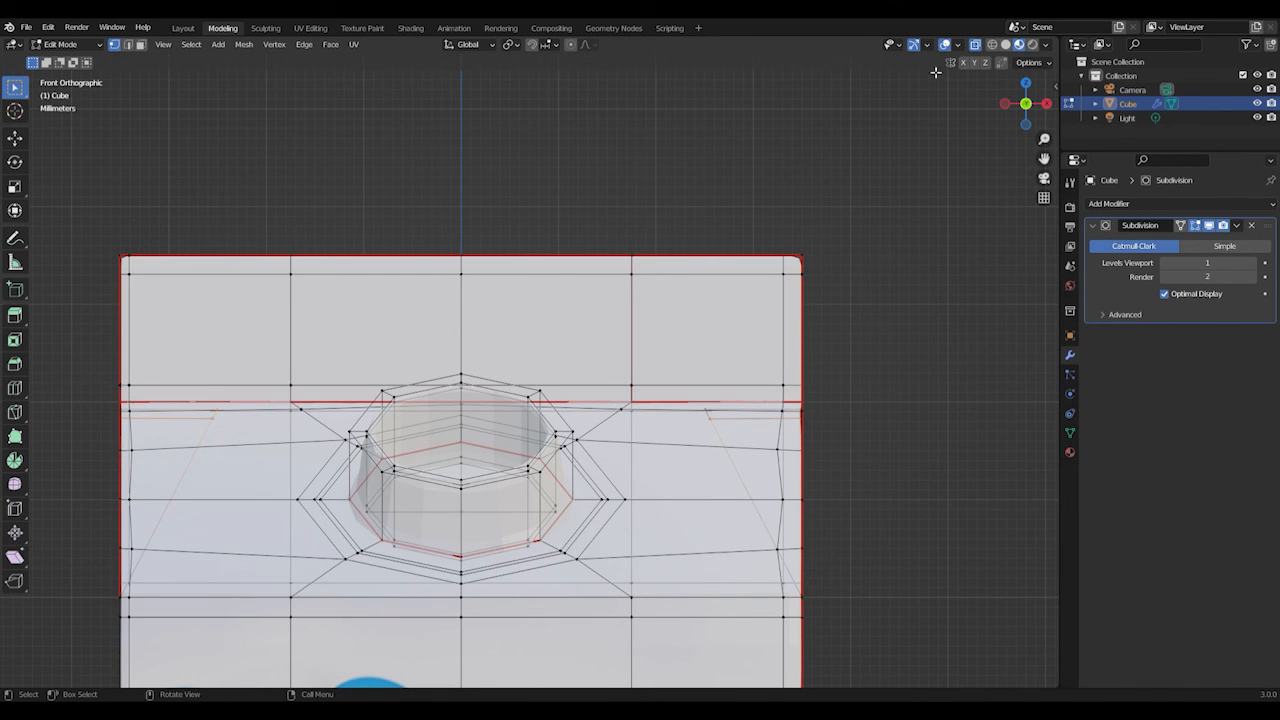
click(1006, 45)
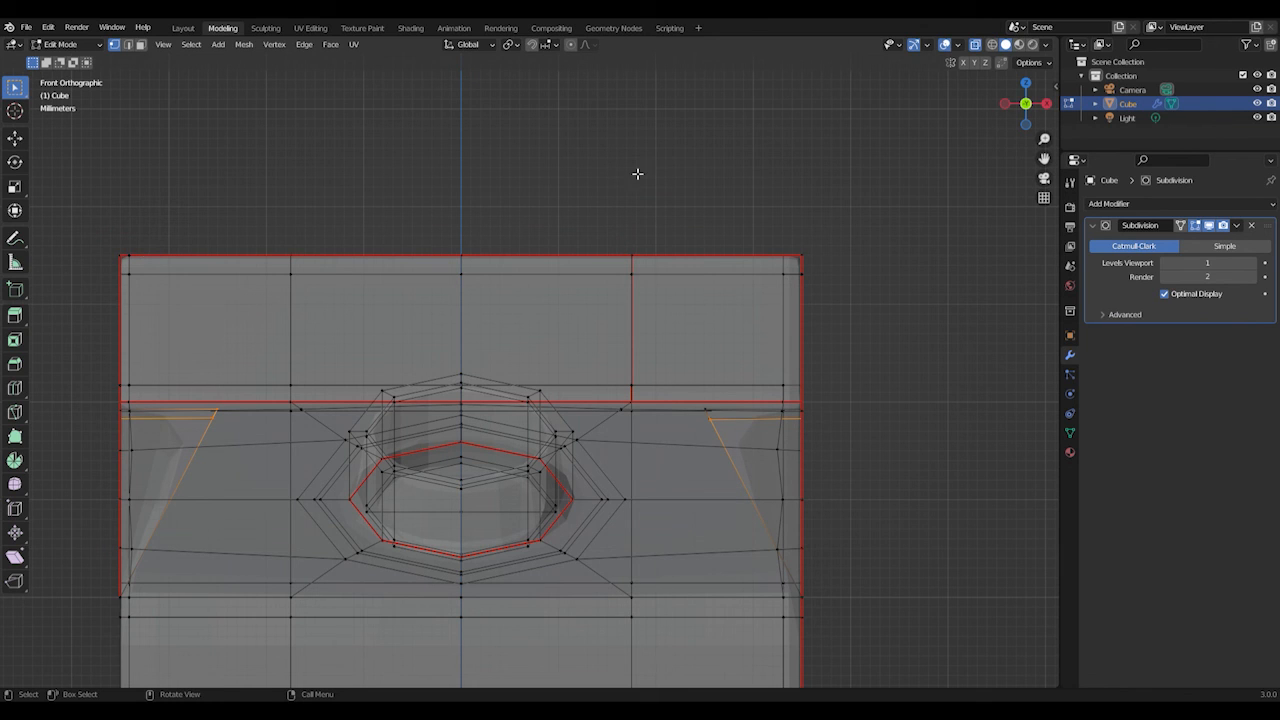
- Select the supporting vertices beside the fin's upper left corner and move them along X toward the fin's centre
drag(128, 252, 148, 266)
scroll(152, 270, up, 2)
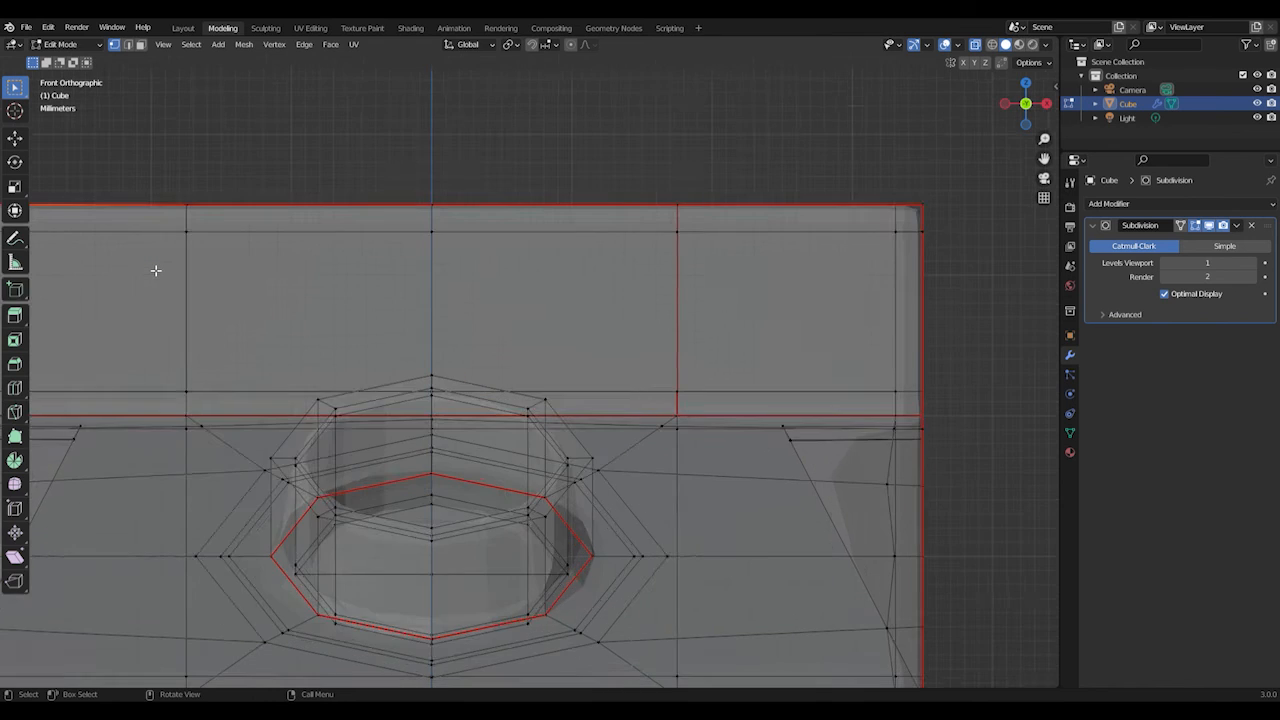
scroll(154, 271, down, 1)
shift+middle_drag(214, 289, 452, 296)
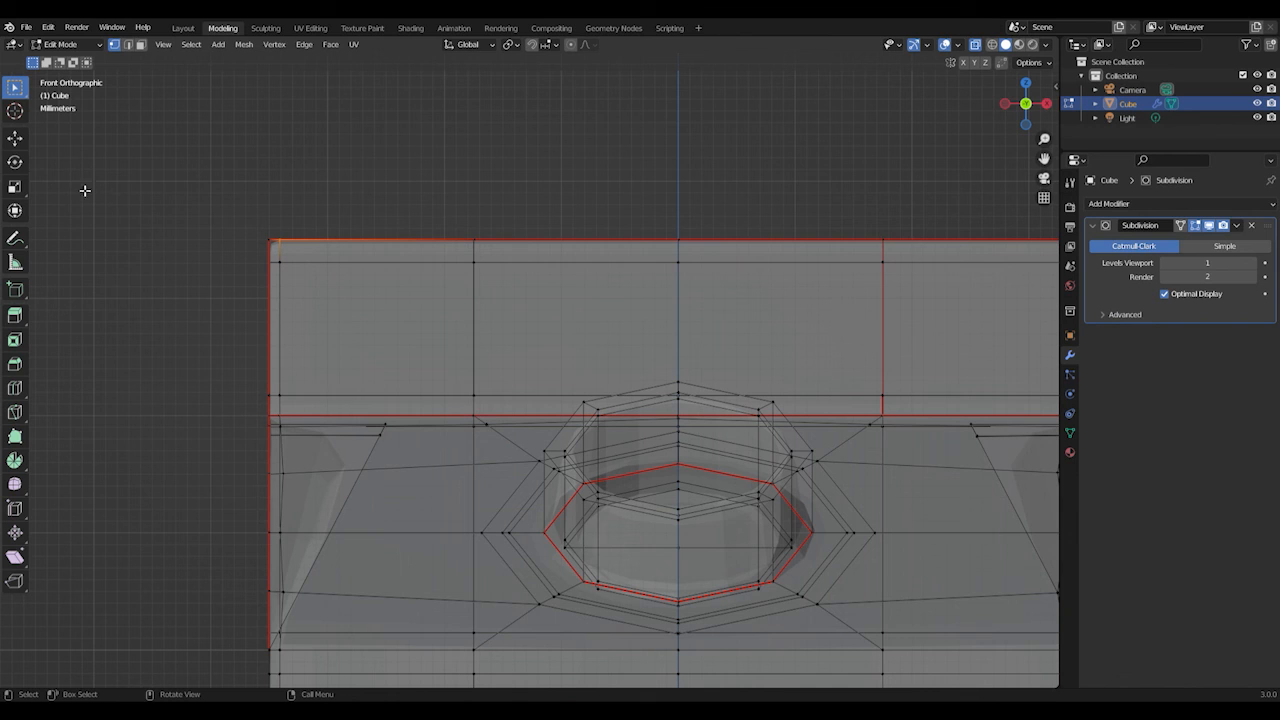
click(14, 140)
drag(336, 244, 387, 241)
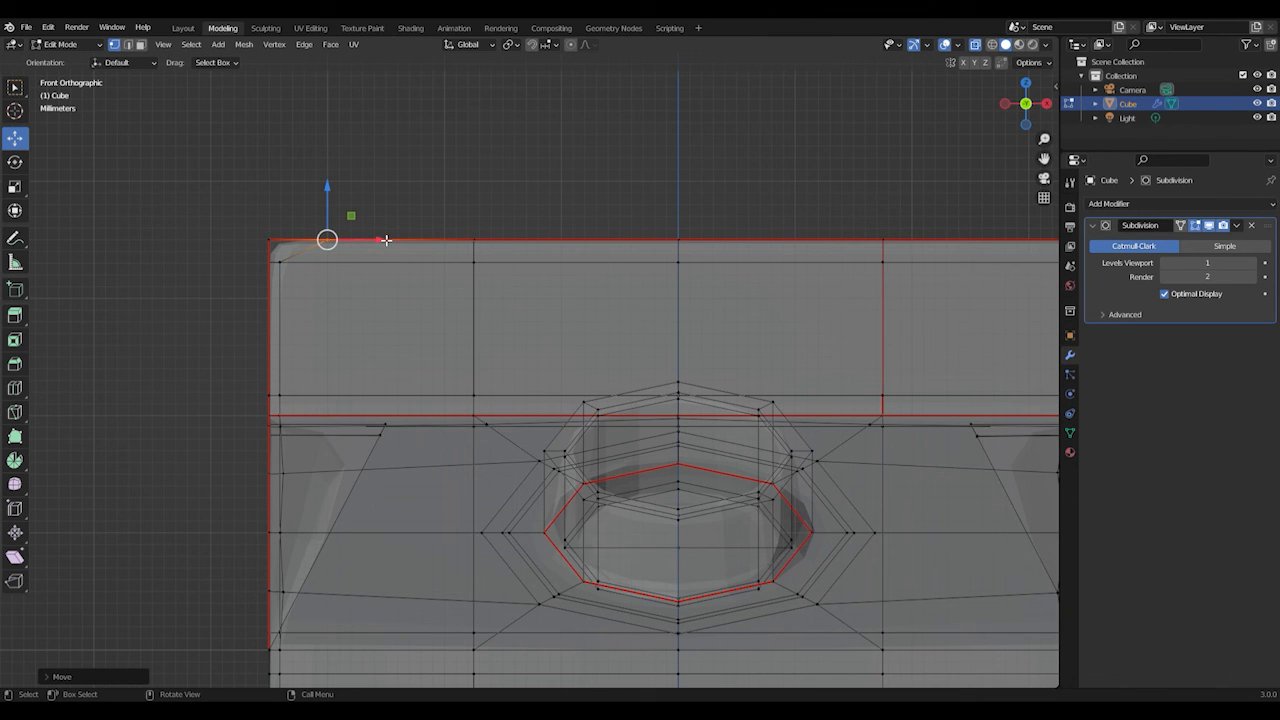
click(16, 90)
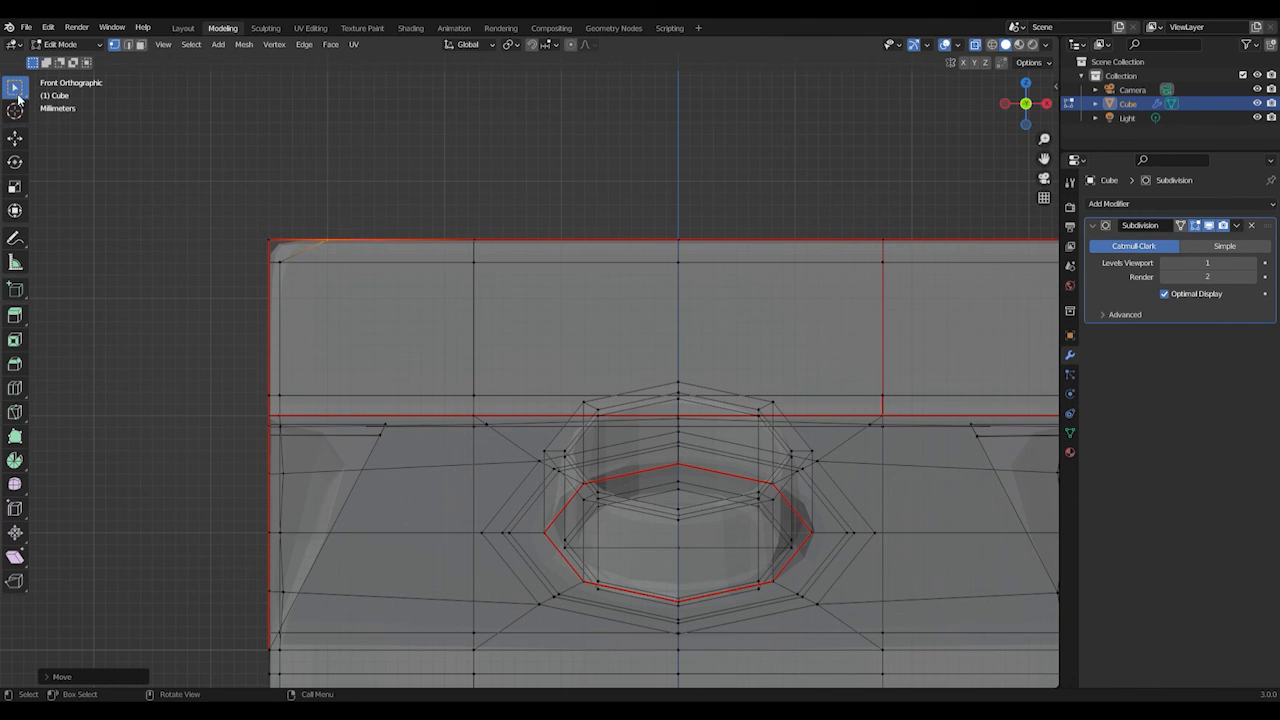
- Move the supporting vertices beside the fin's upper right corner inward along X to round that corner too
shift+middle_drag(914, 326, 650, 320)
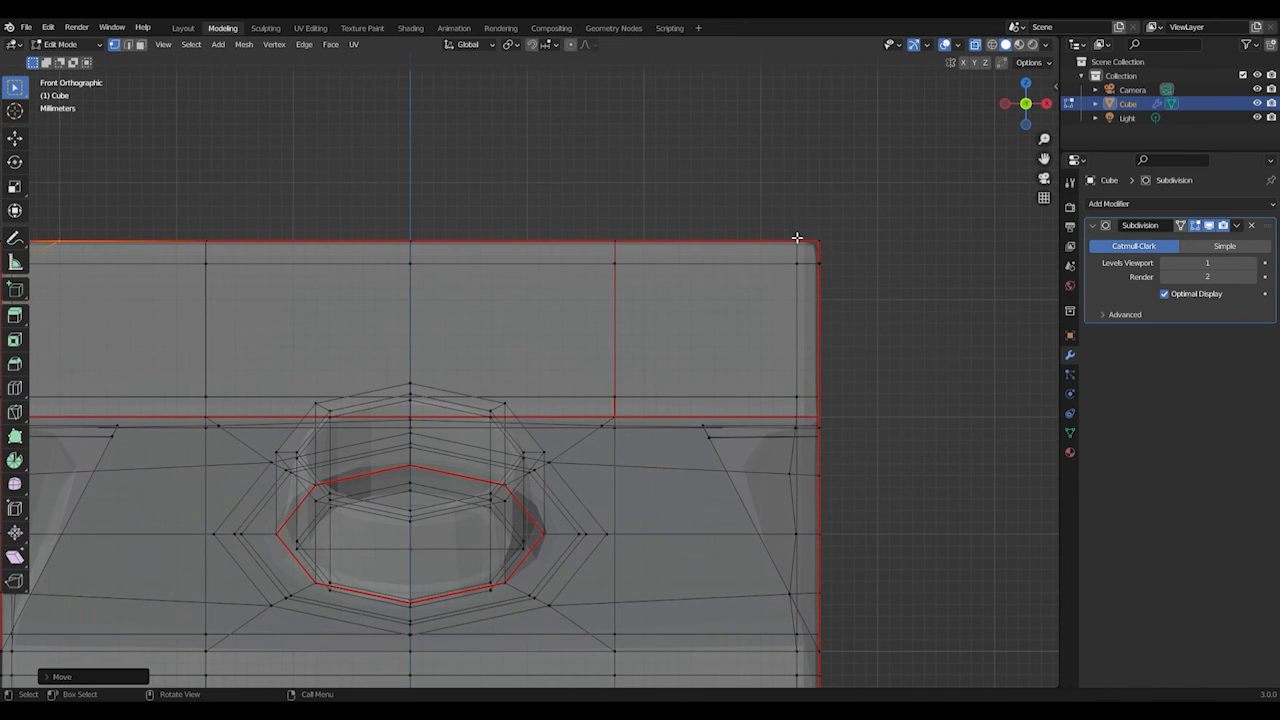
drag(787, 230, 816, 255)
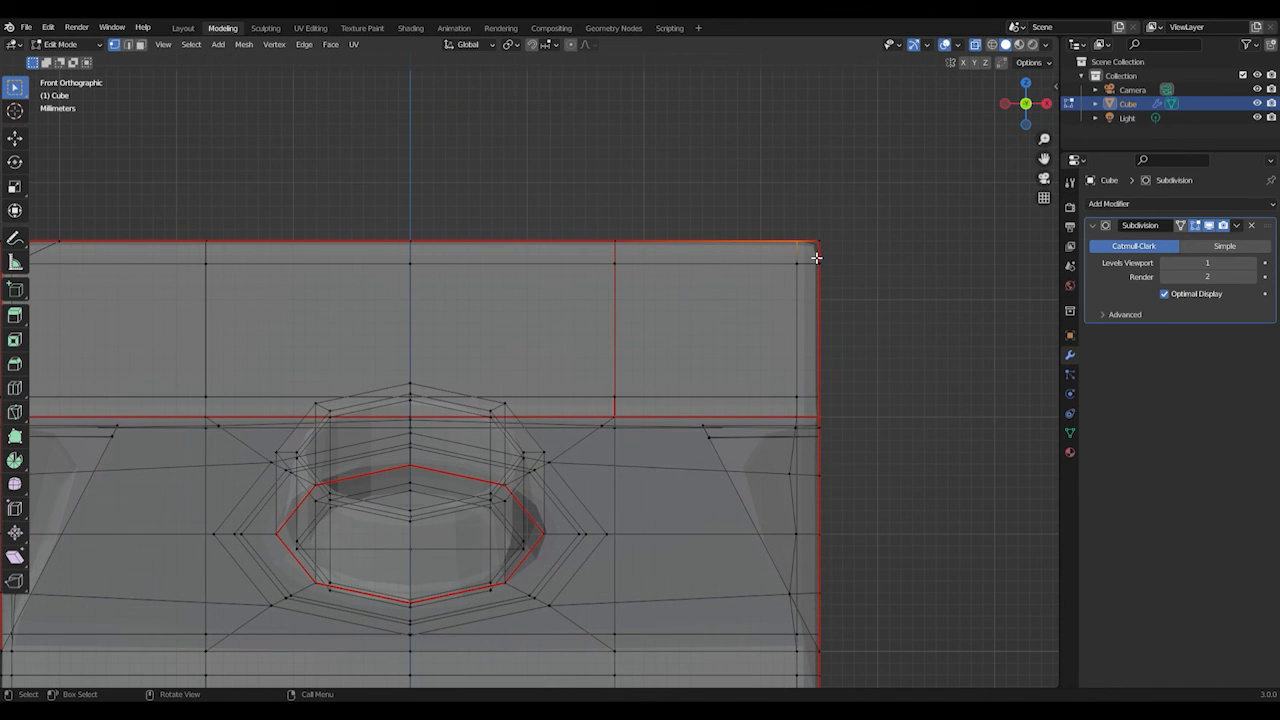
click(14, 143)
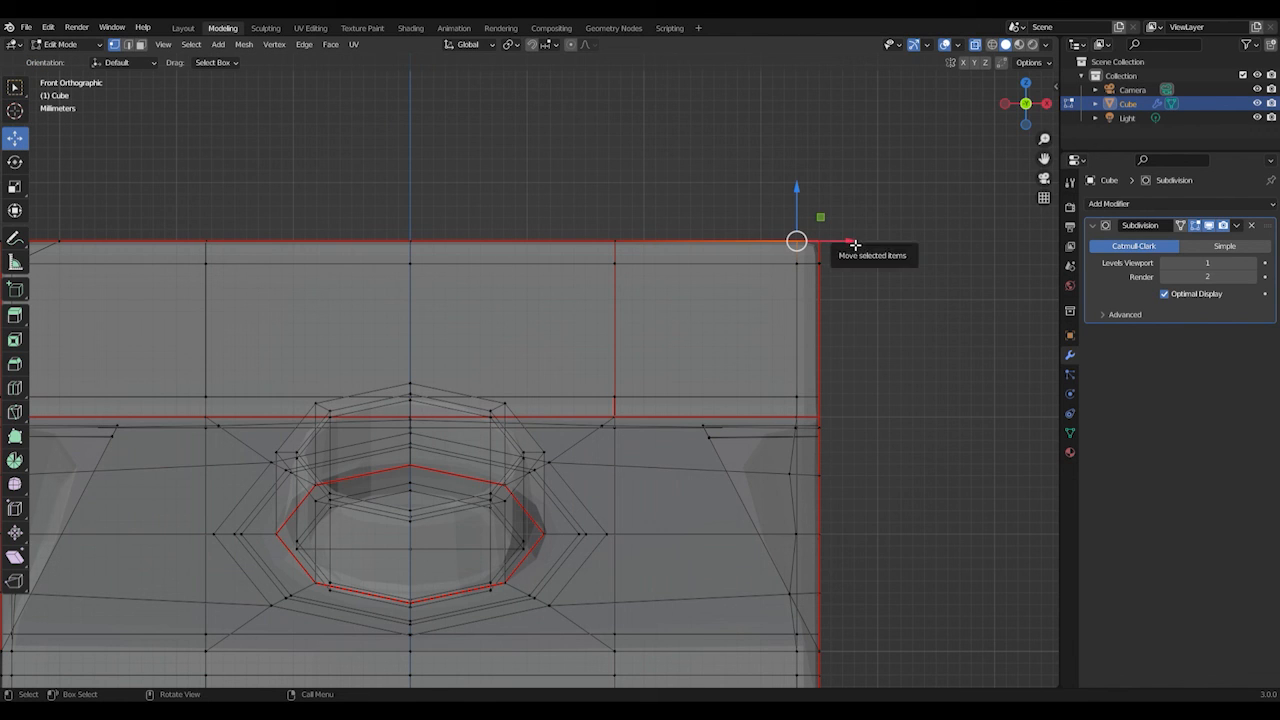
drag(853, 244, 818, 246)
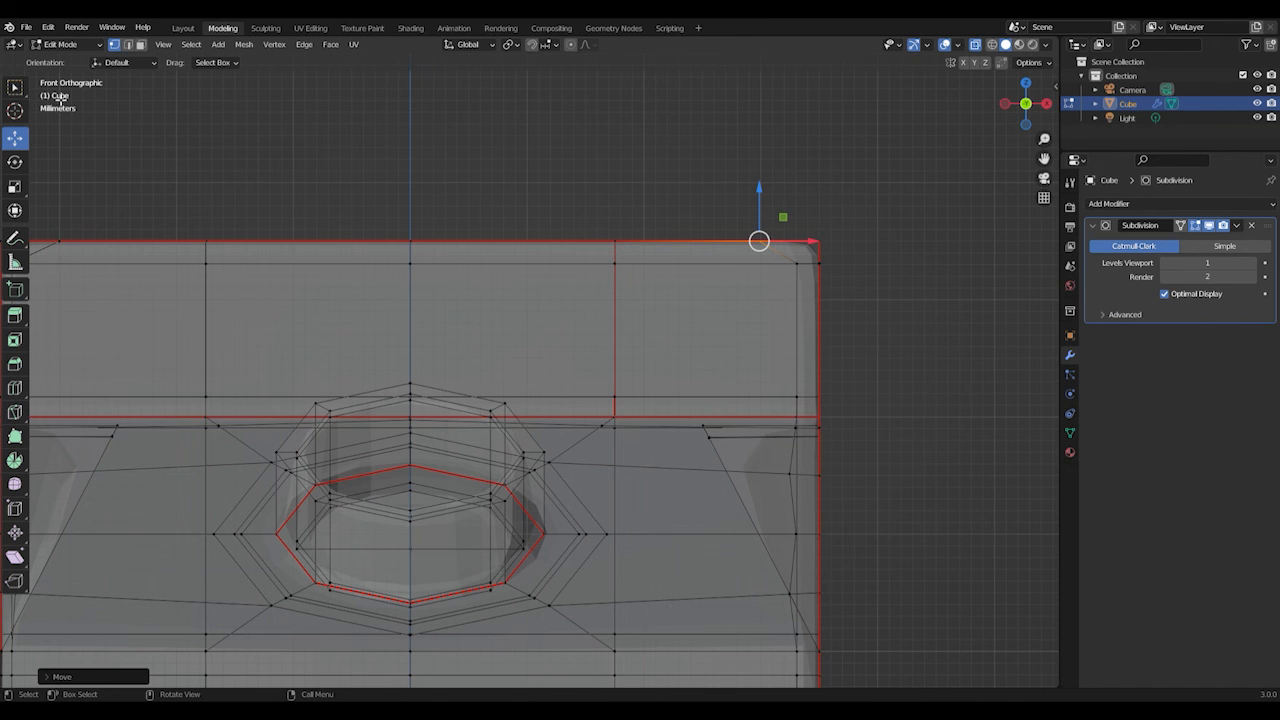
click(15, 89)
- Restore Material Preview shading and check the rounded fin corners in perspective
click(1019, 44)
scroll(759, 360, down, 4)
middle_drag(528, 405, 712, 375)
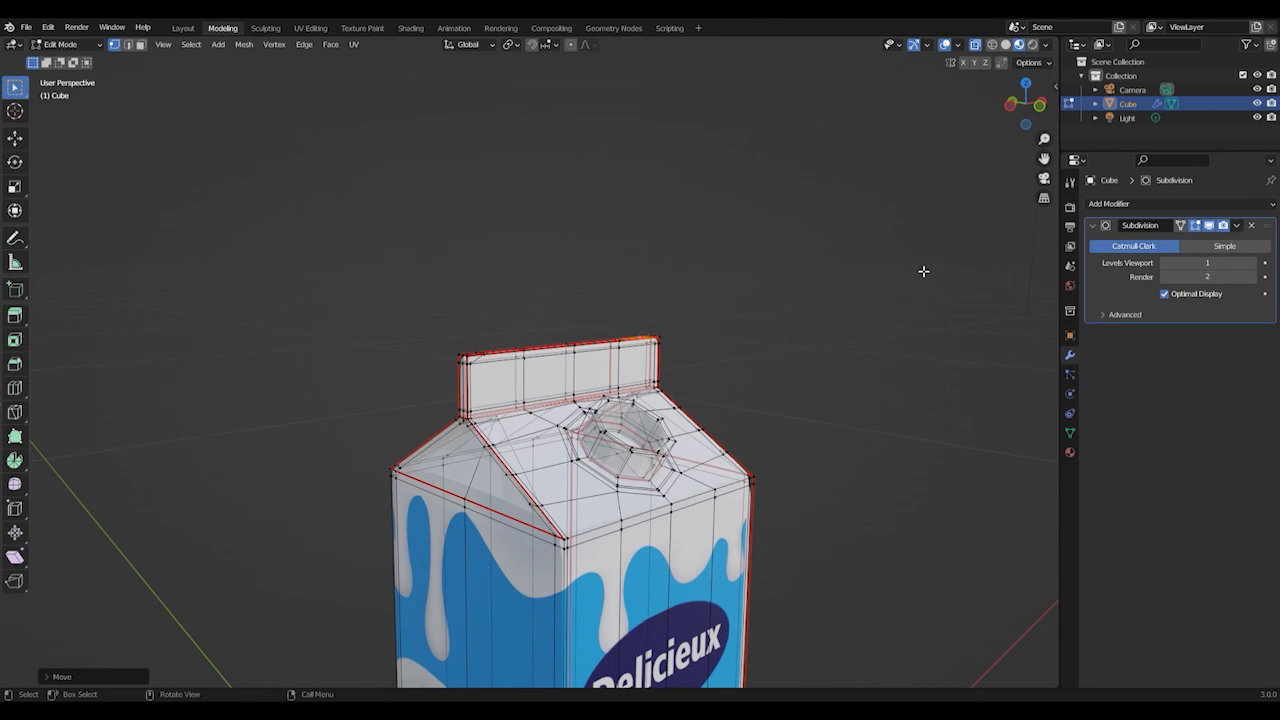
- Turn off X-ray display and leave mesh editing of the milk carton, returning to Object Mode
click(977, 46)
scroll(745, 400, down, 3)
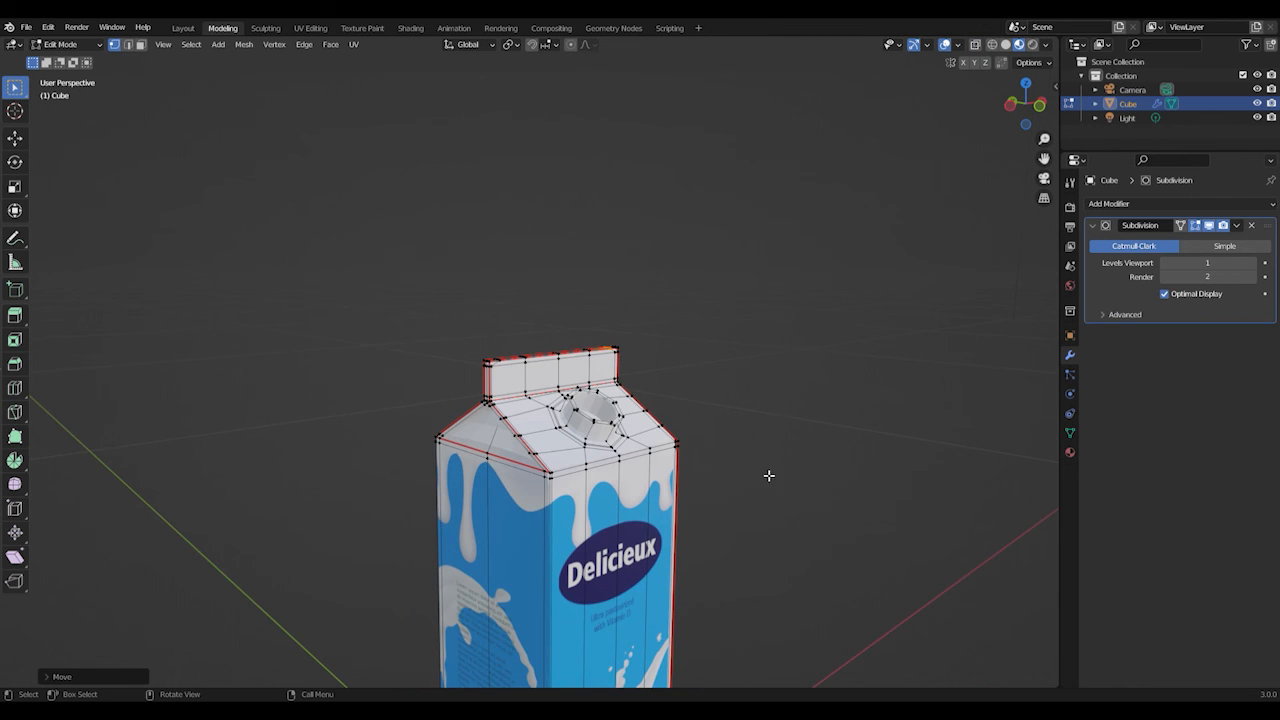
middle_drag(763, 523, 691, 347)
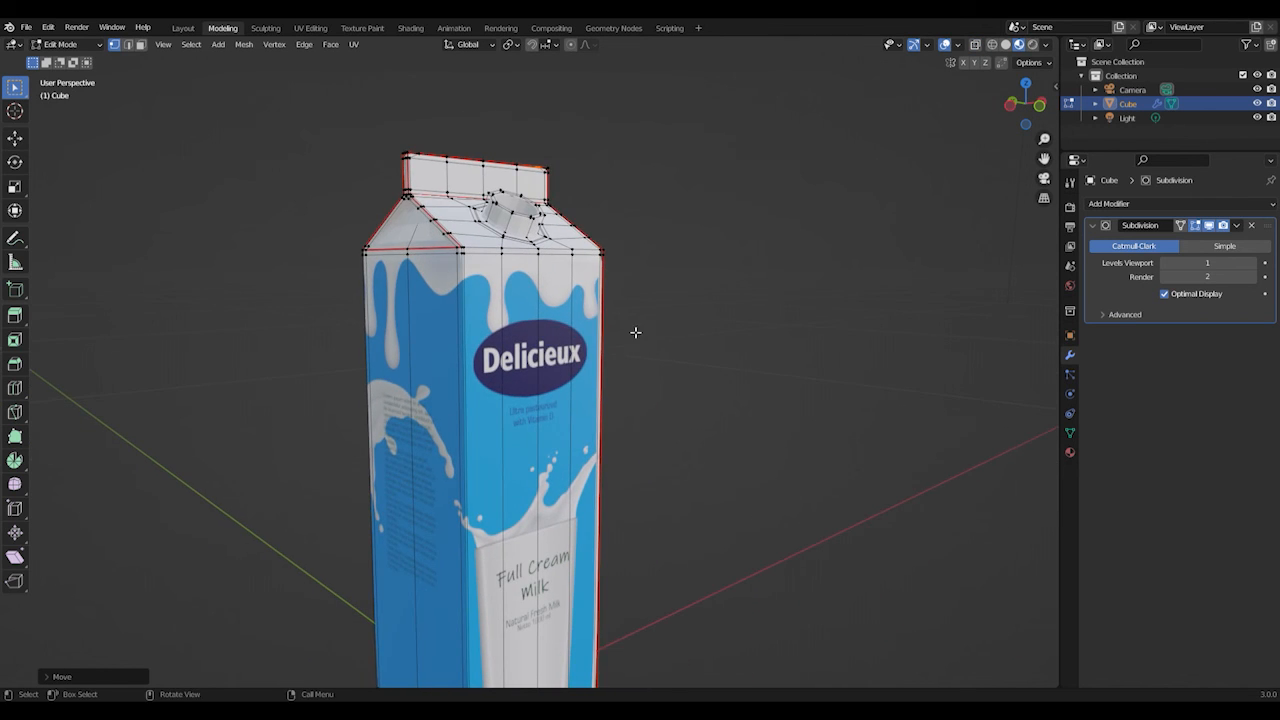
key(Tab)
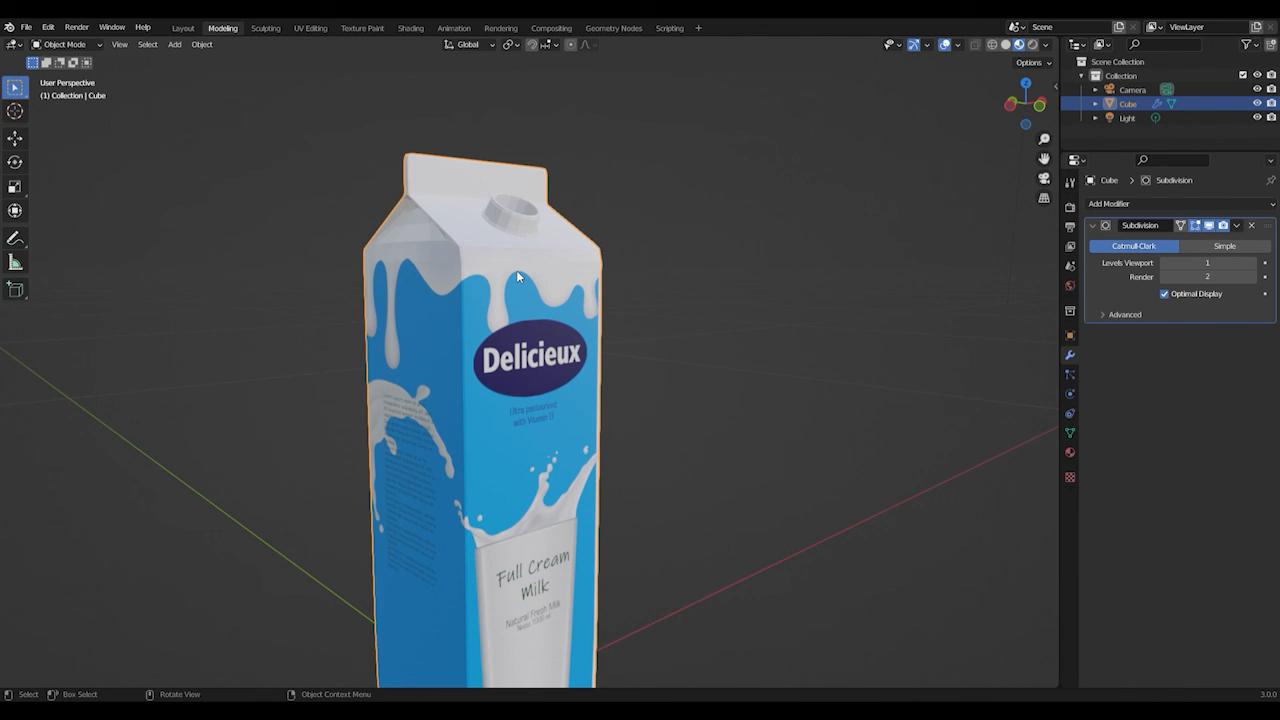
- Apply Shade Smooth to the whole milk carton and check its surface from the front and side
right_click(521, 285)
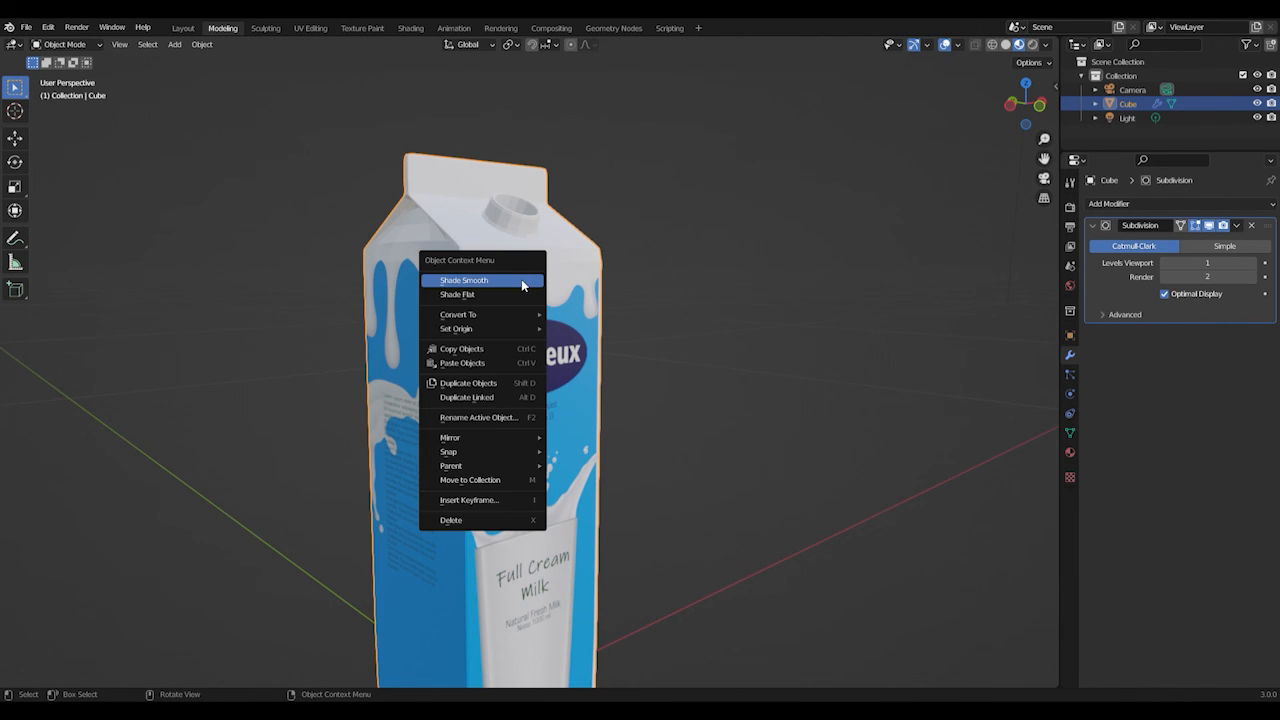
click(521, 285)
scroll(632, 375, down, 3)
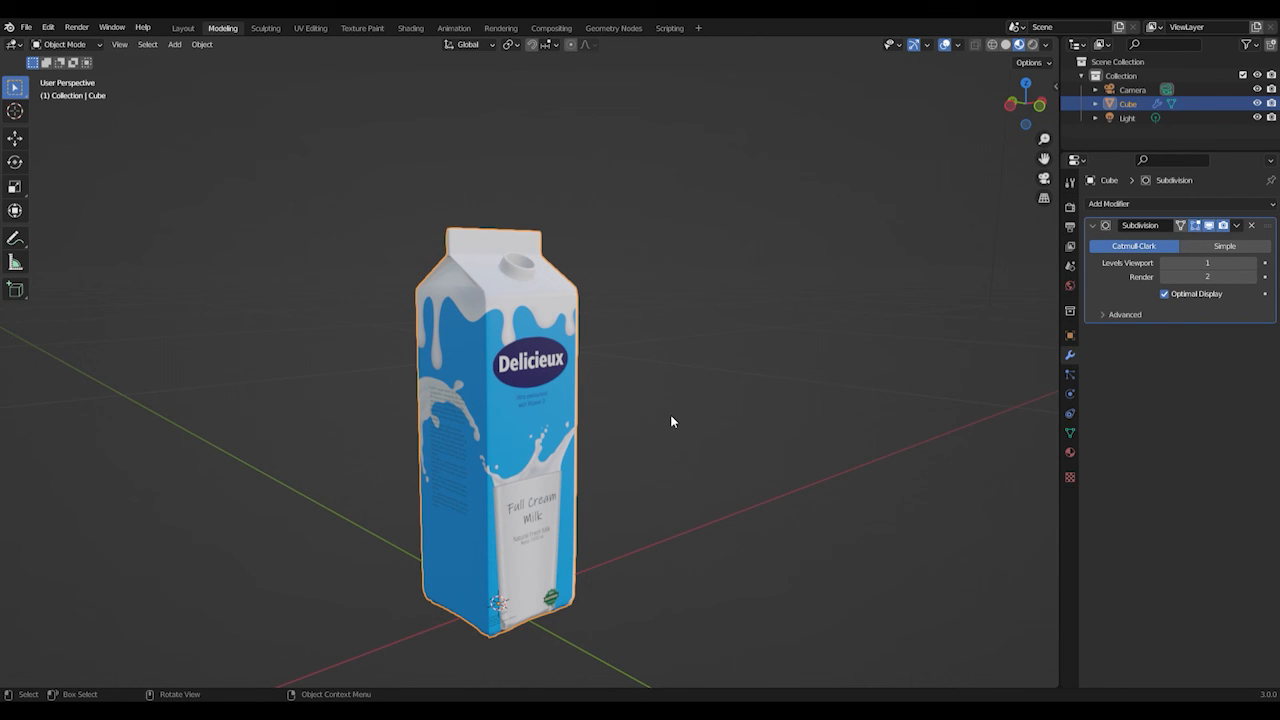
middle_drag(556, 438, 585, 450)
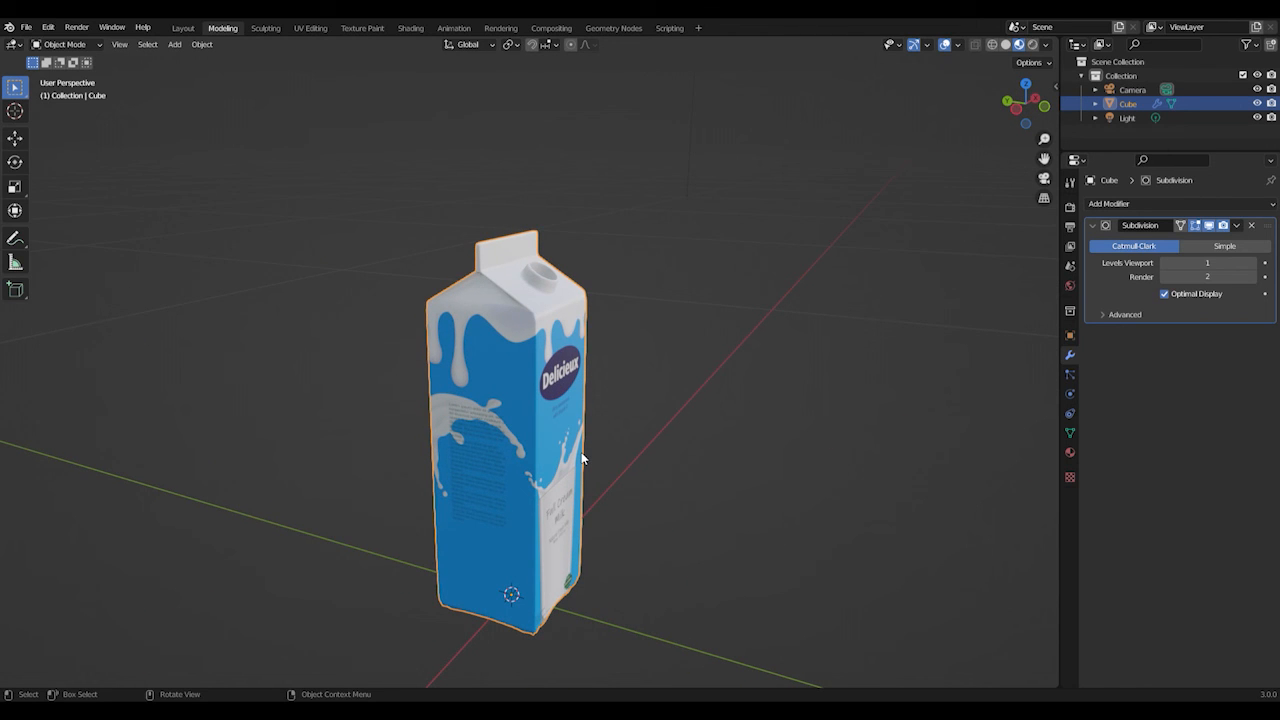